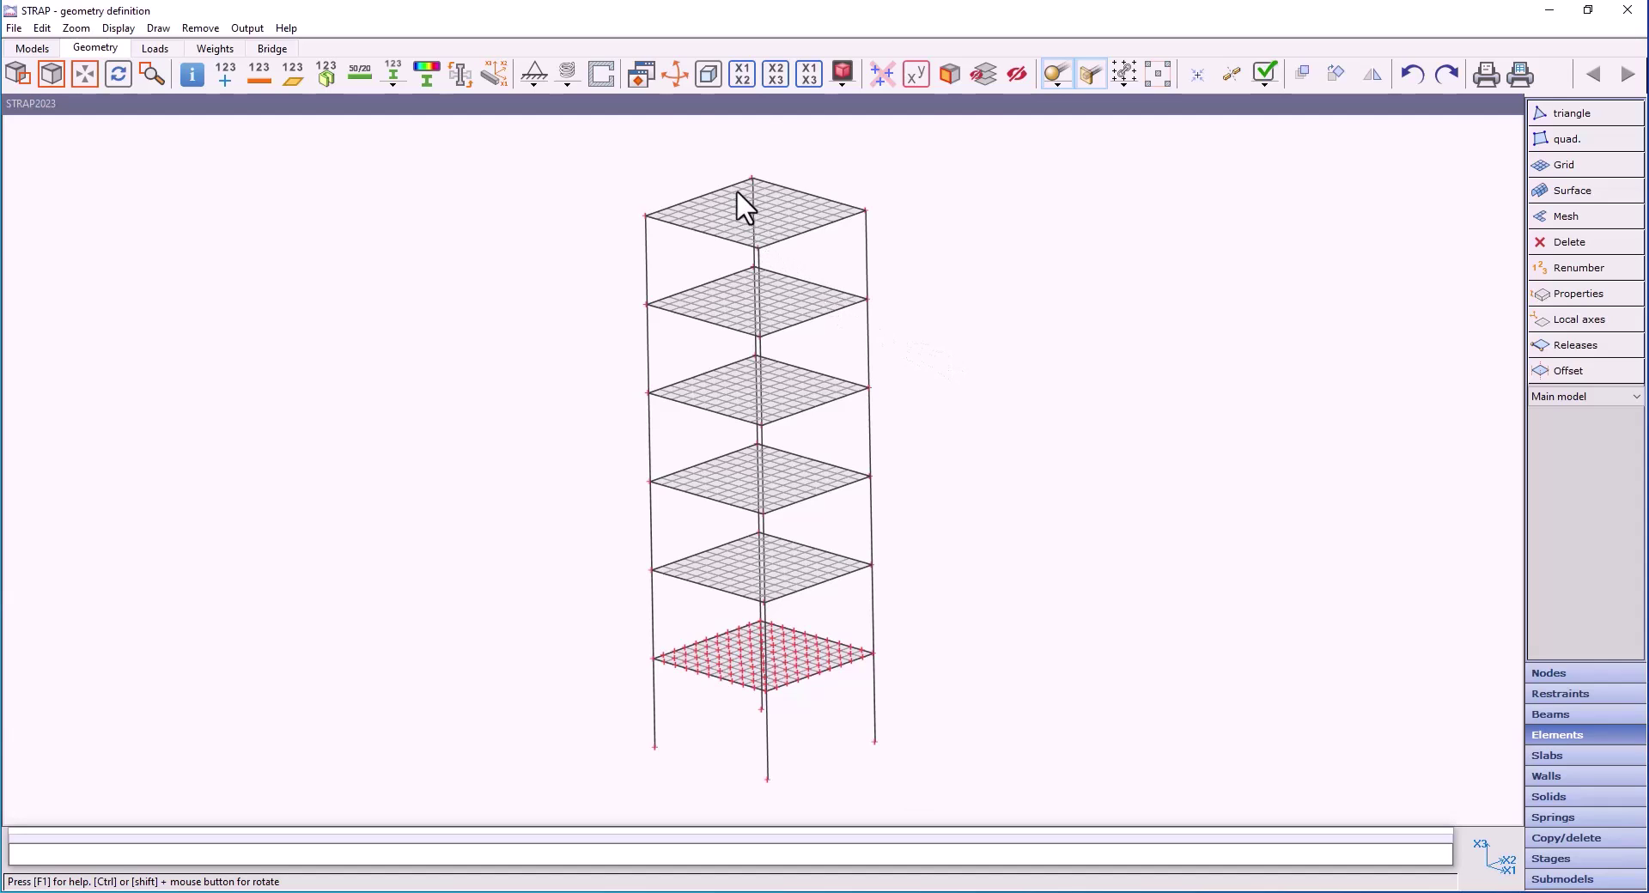
Rotate the tower model freely twice, restoring the isometric view after each rotation.
left_click(676, 76)
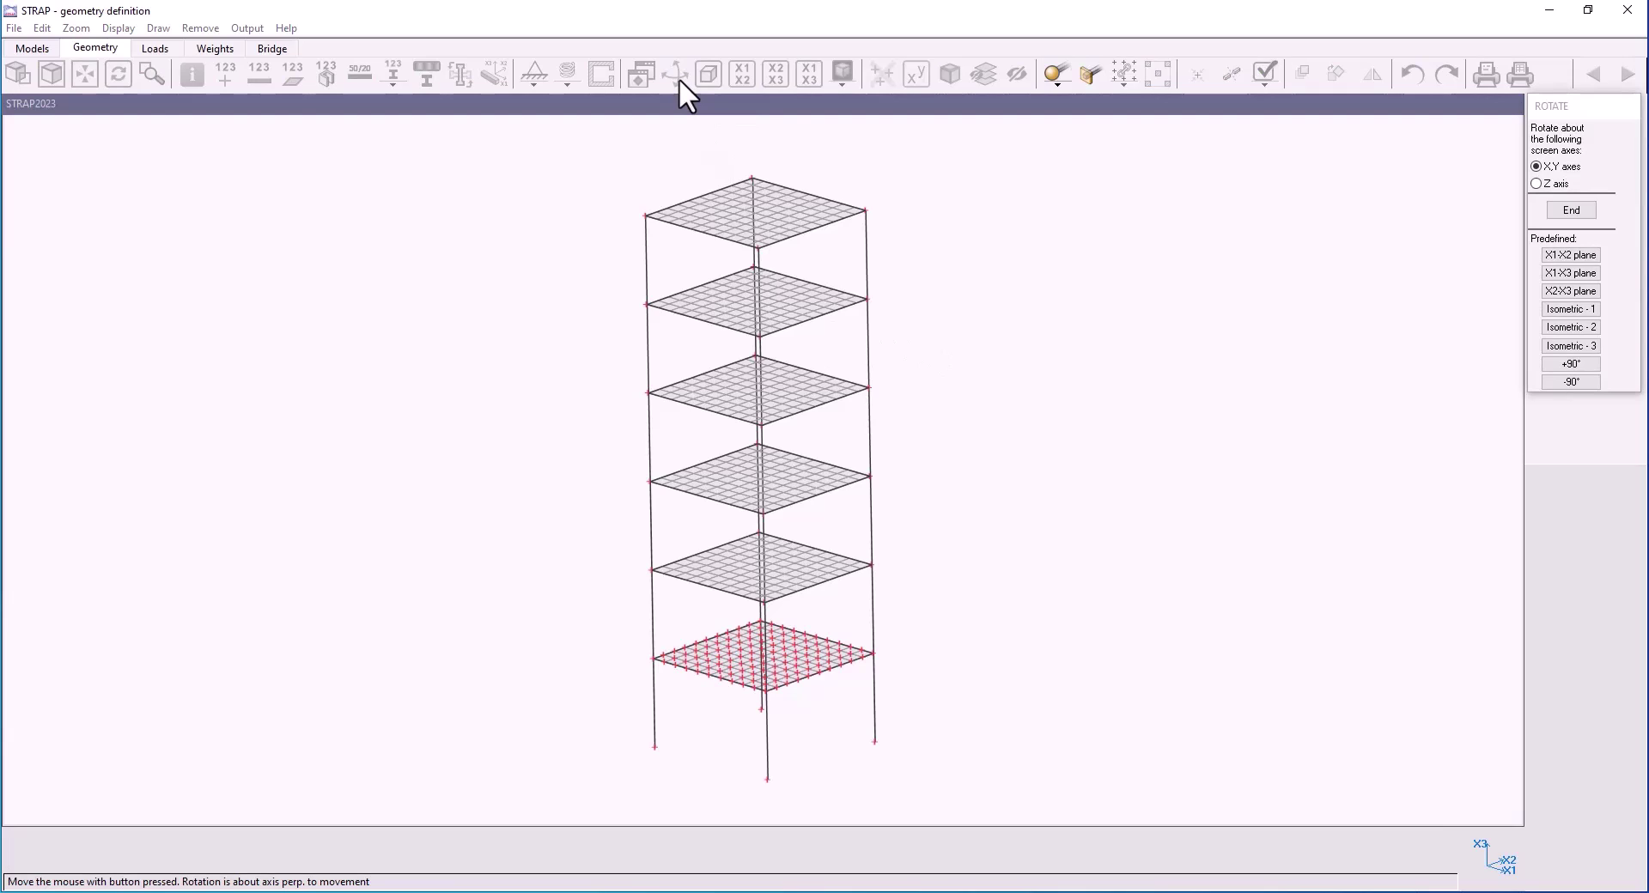
left_click_drag(858, 357, 883, 313)
right_click(883, 312)
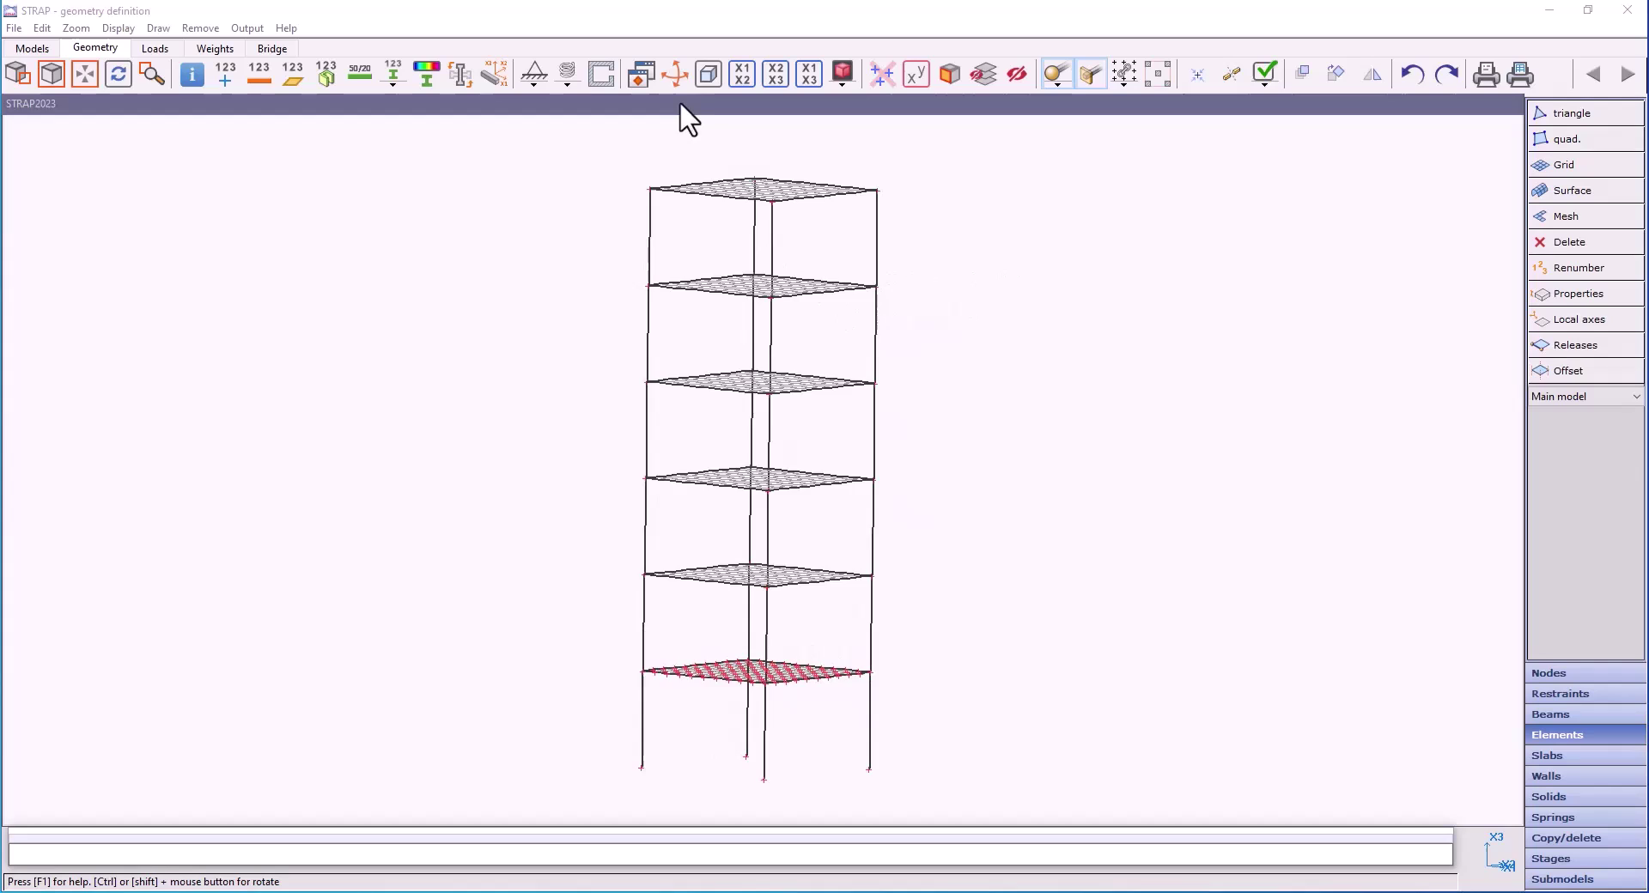
left_click(709, 75)
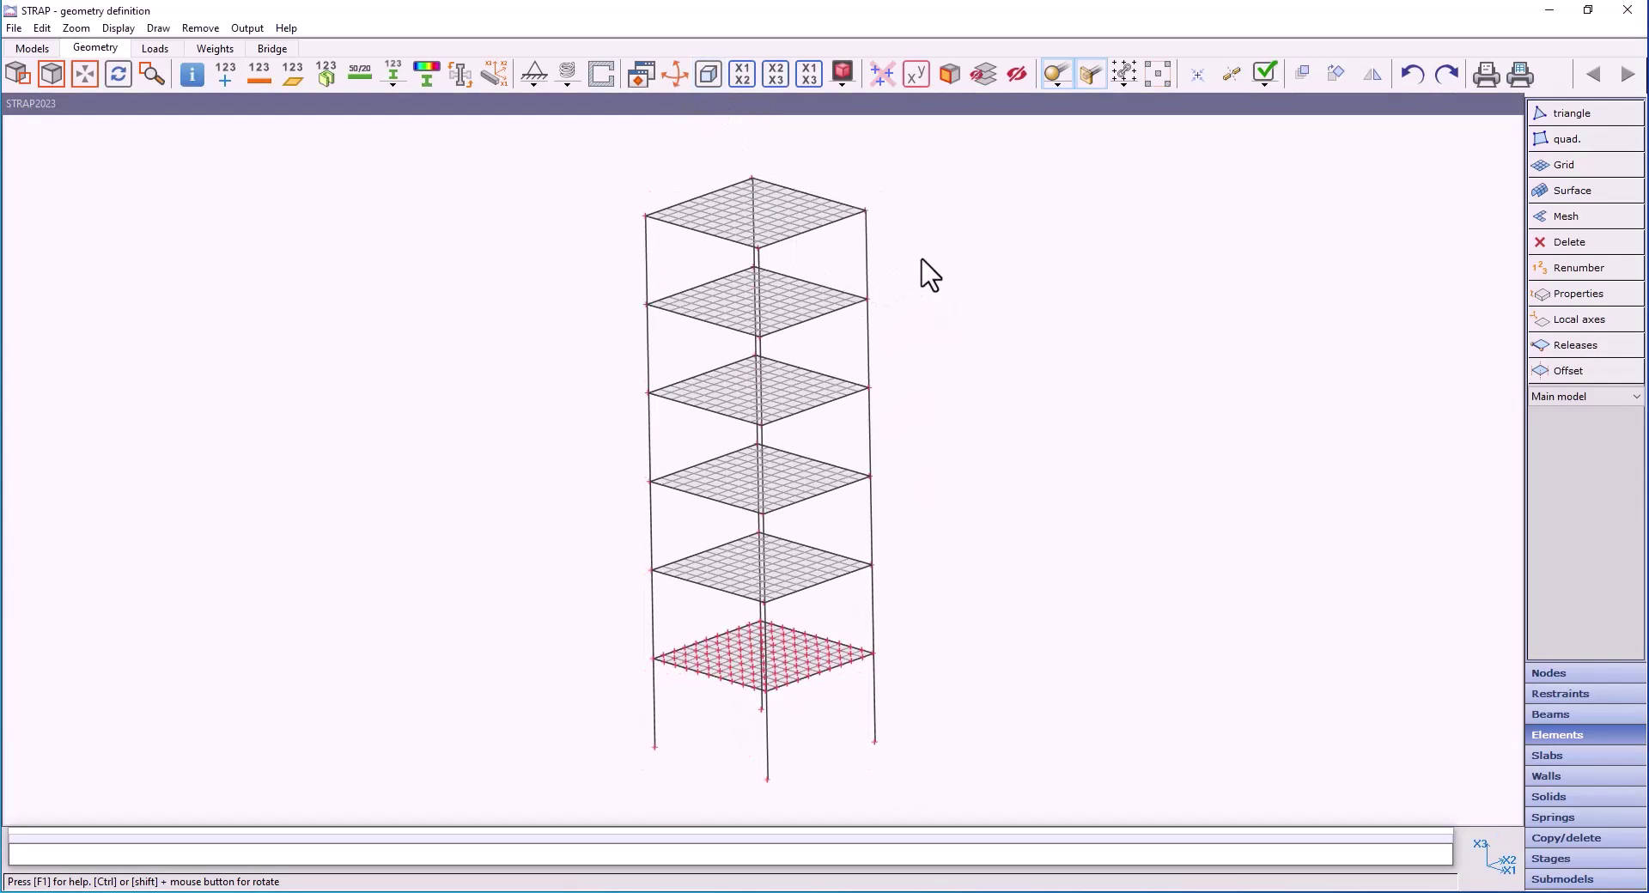
left_click_drag(922, 262, 968, 225, "ctrl")
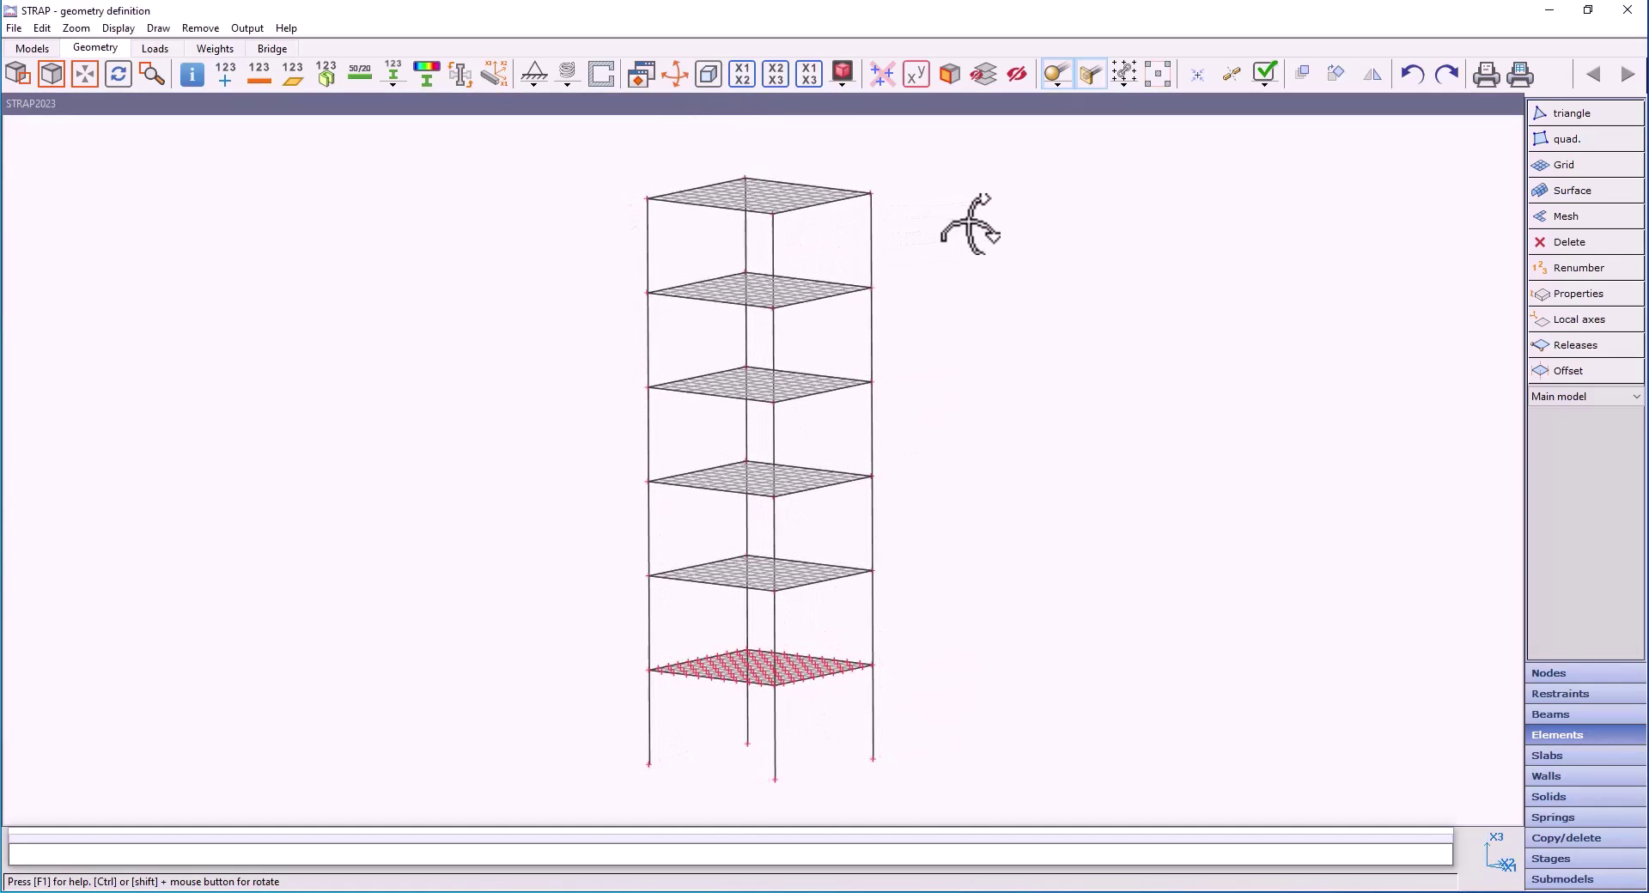
left_click(708, 76)
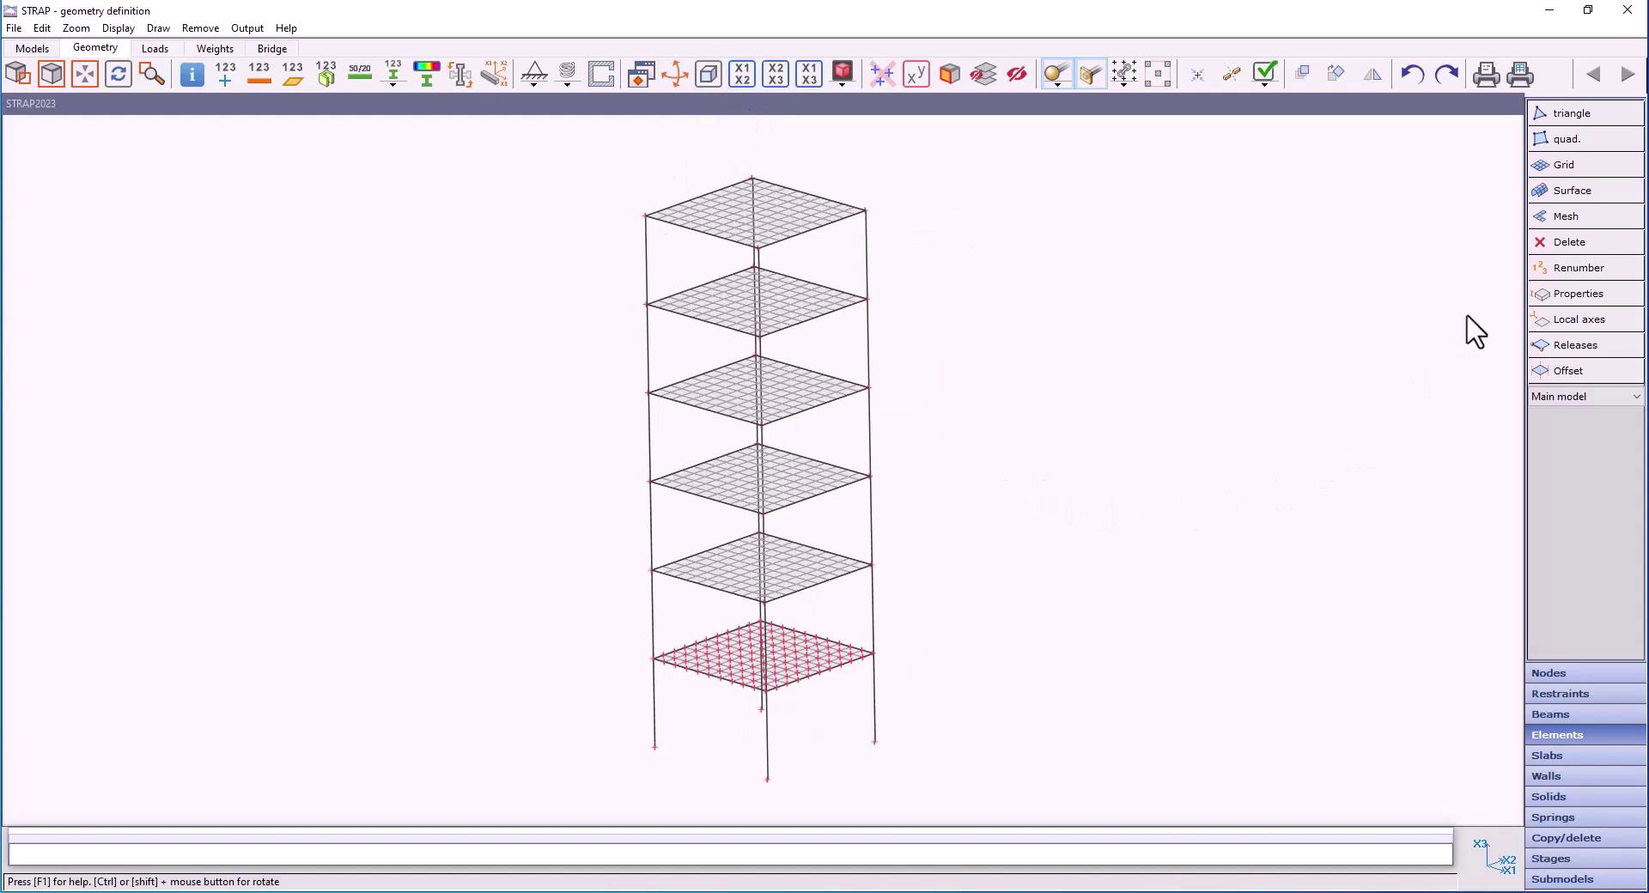
Start deleting elements and window-select the group at the left corner of the lowest slab.
left_click(1554, 243)
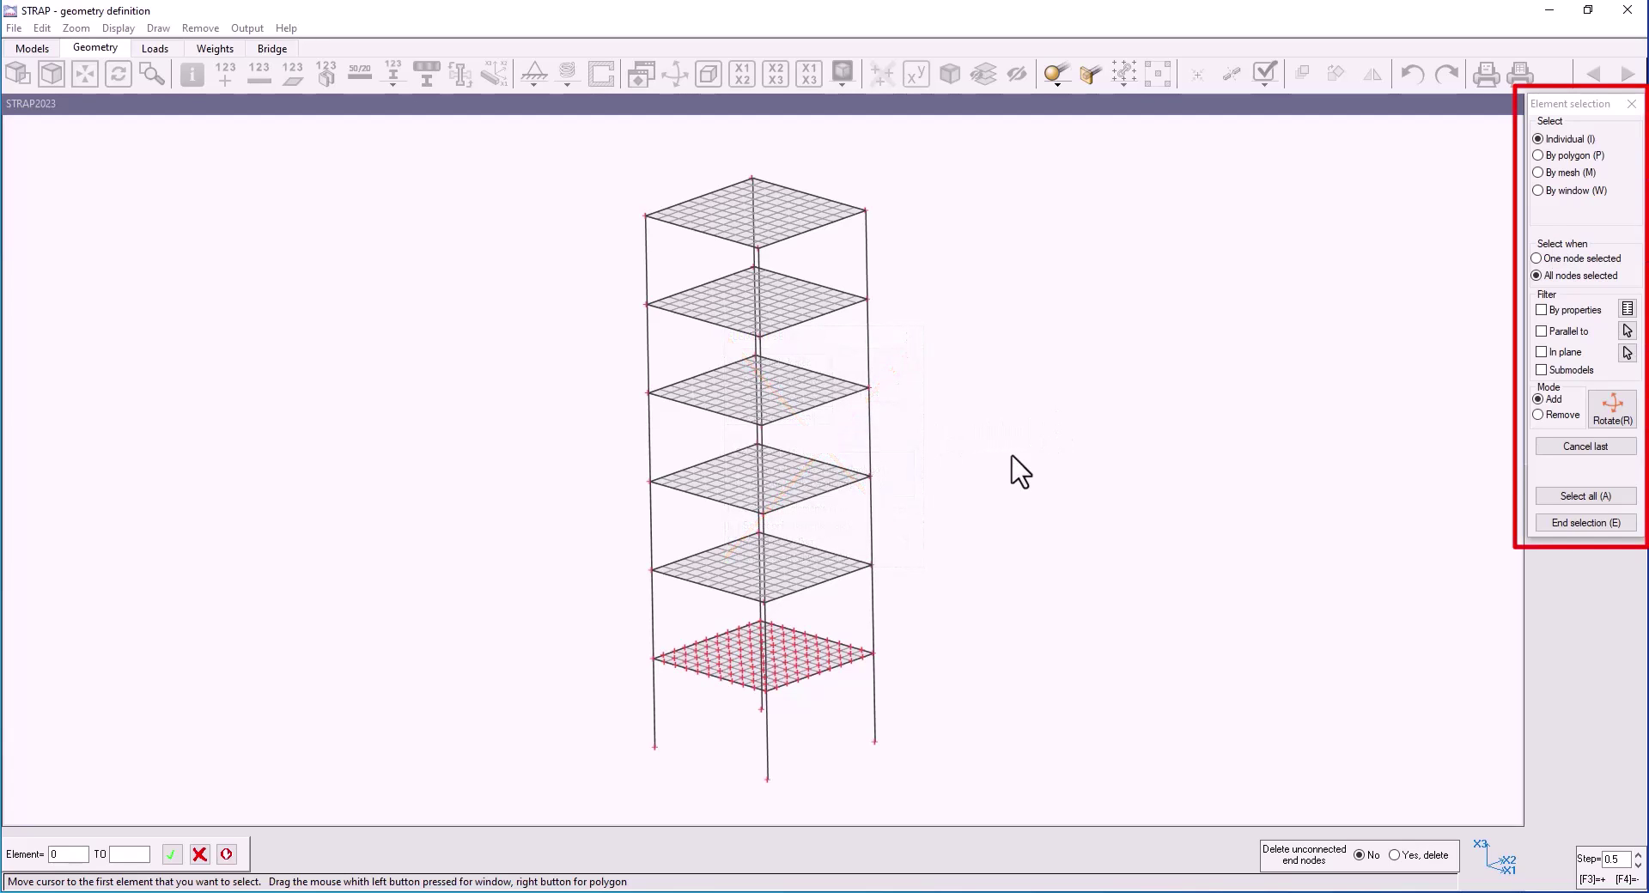
scroll(920, 570, "down", 3)
scroll(831, 539, "up", 5)
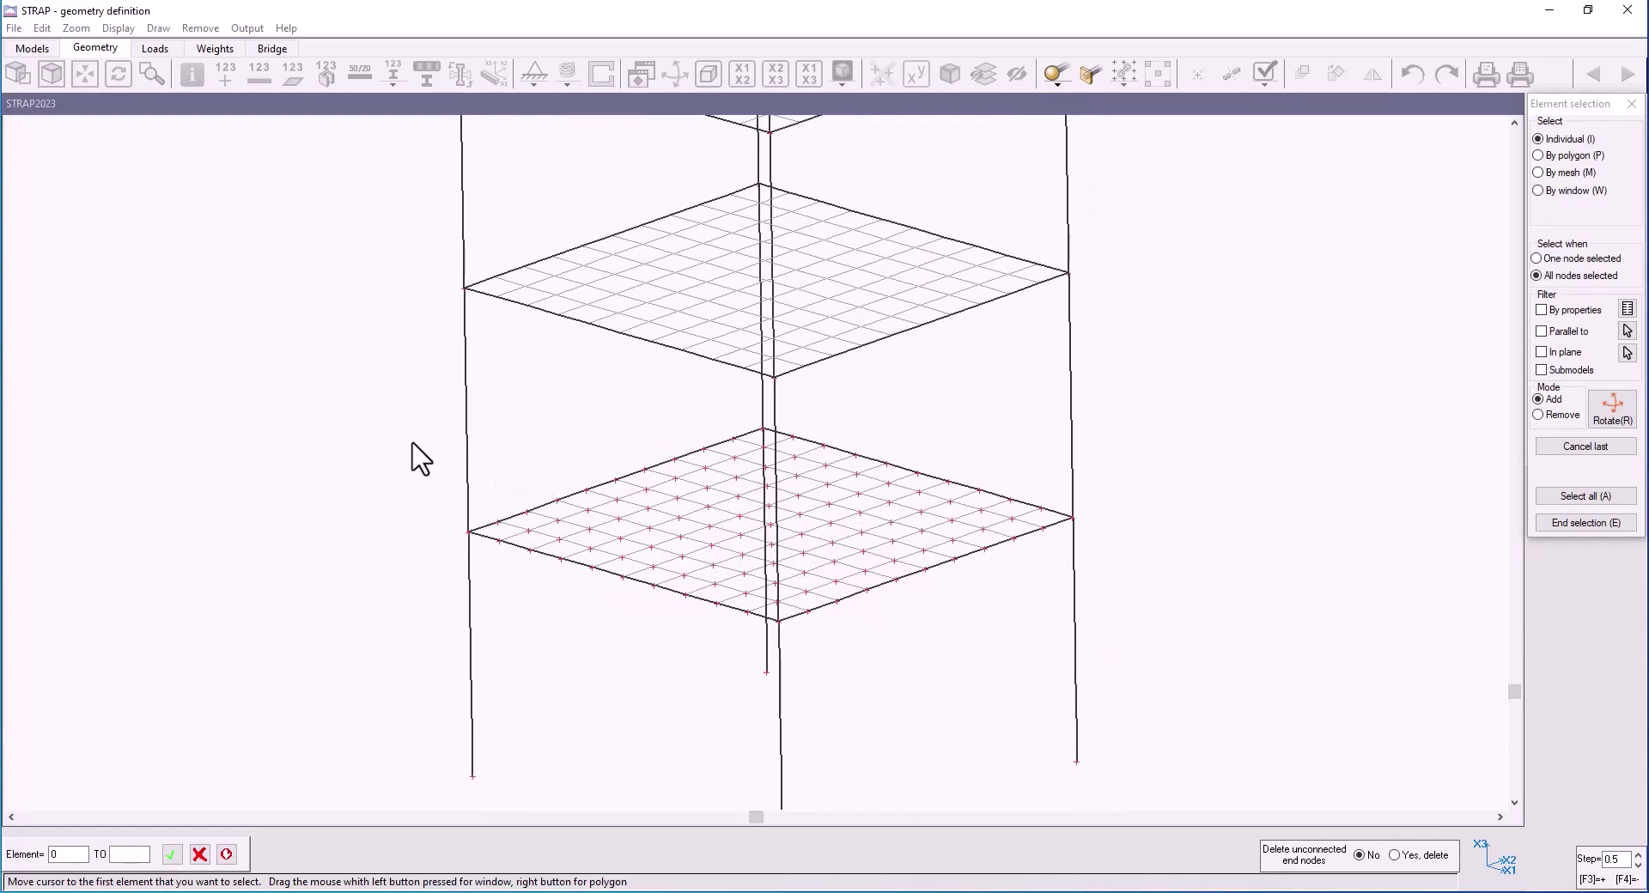
left_click_drag(413, 442, 622, 648)
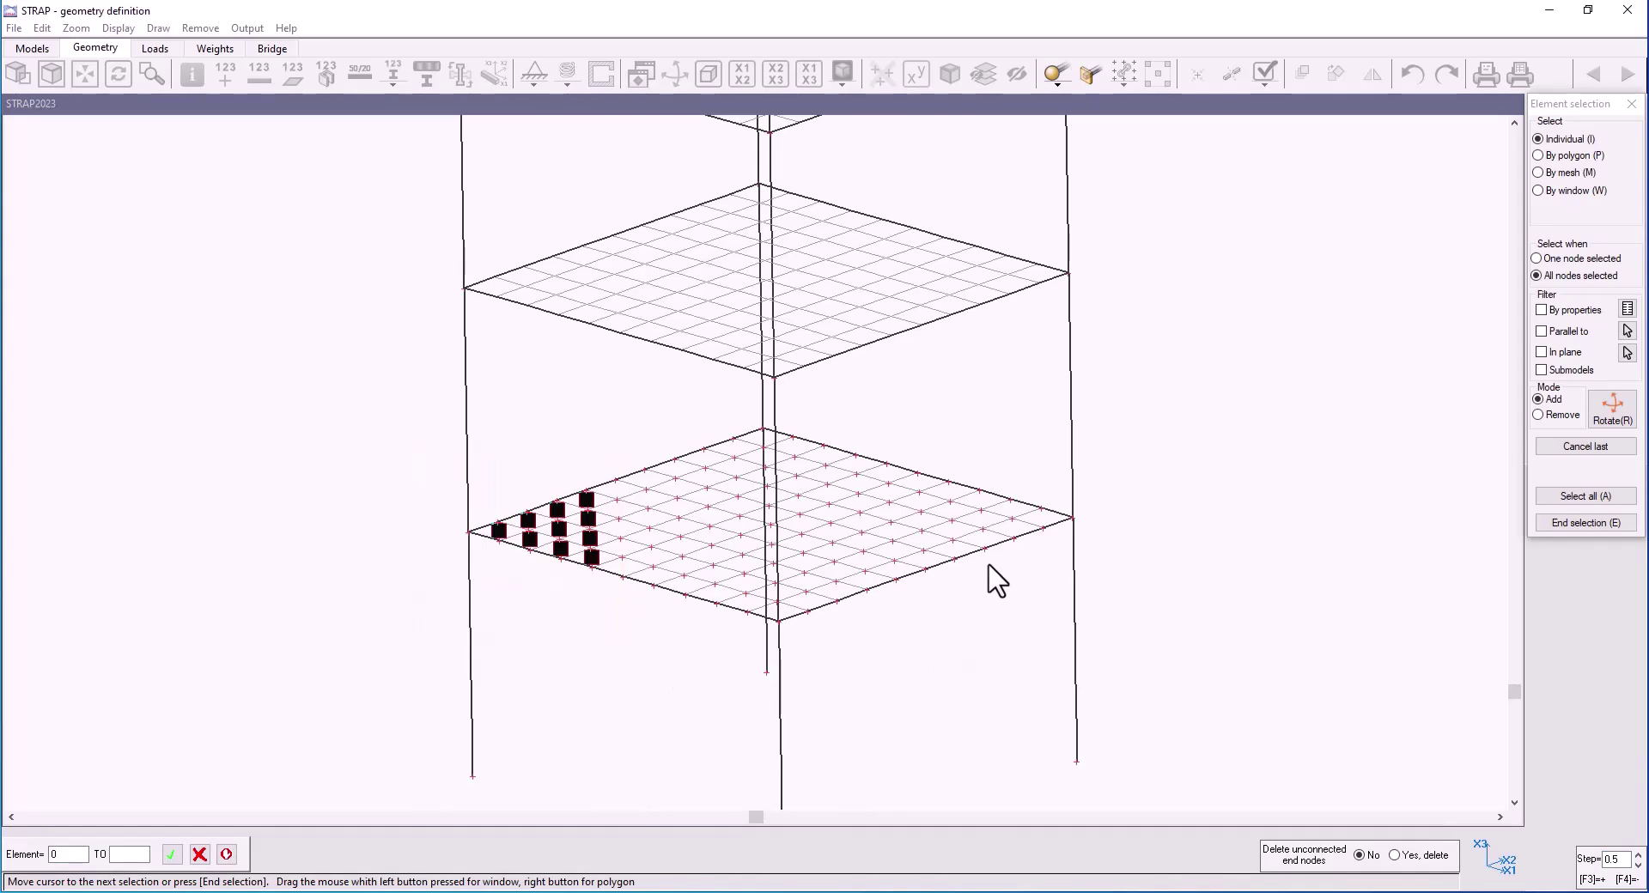
Add the elements along the lowest slab's far right edge to the selection with a polygon around them.
right_click_drag(986, 563, 1113, 516)
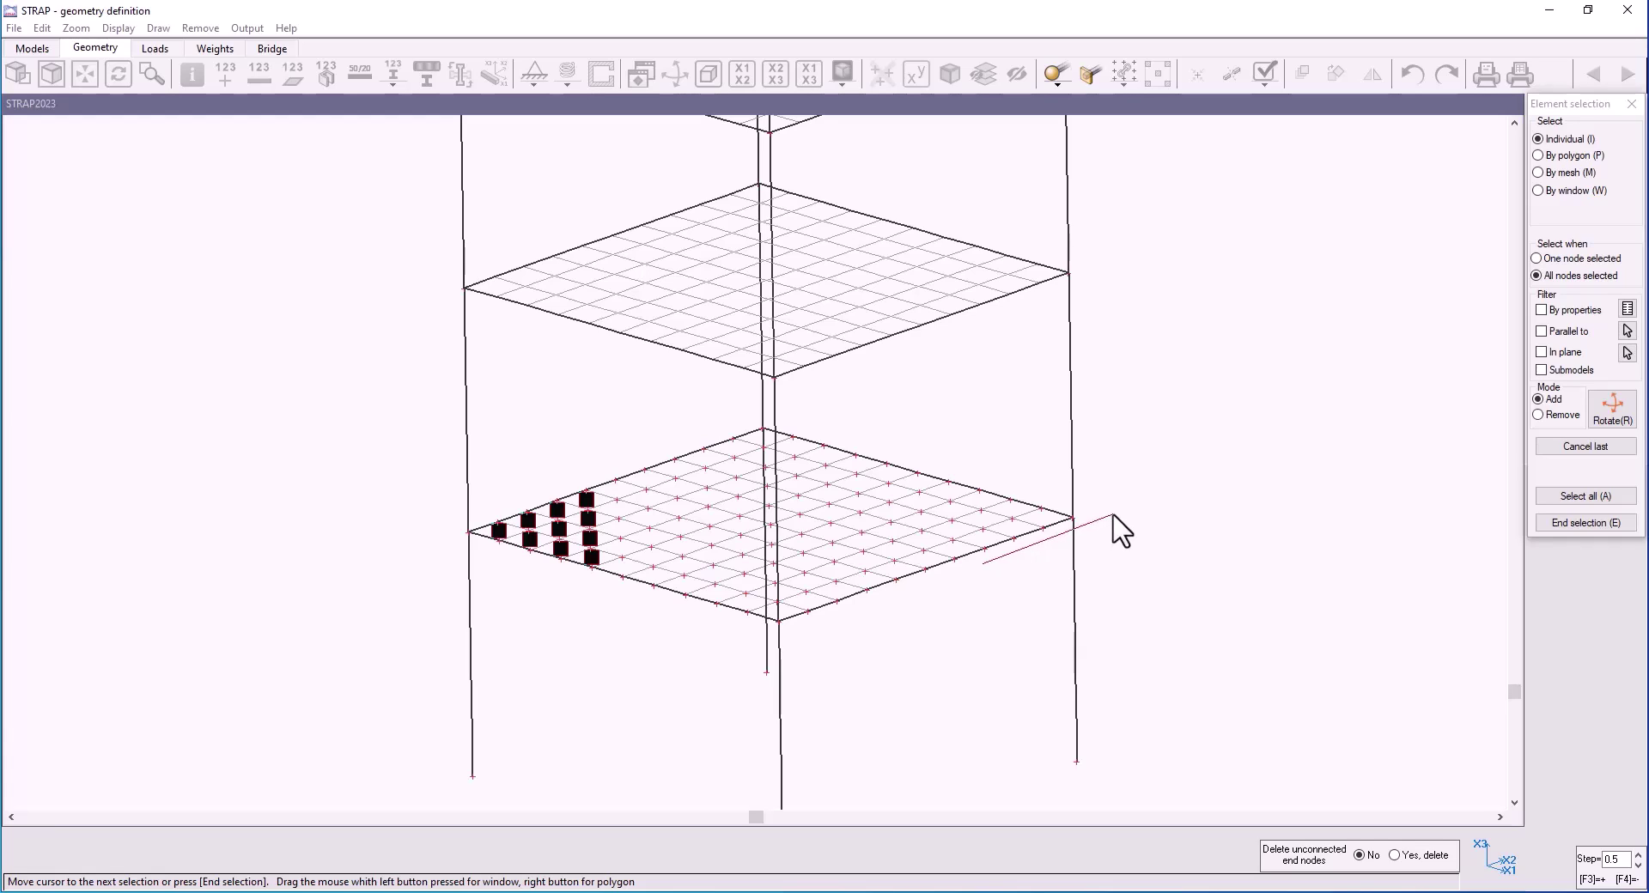
right_click_drag(1113, 516, 1113, 516)
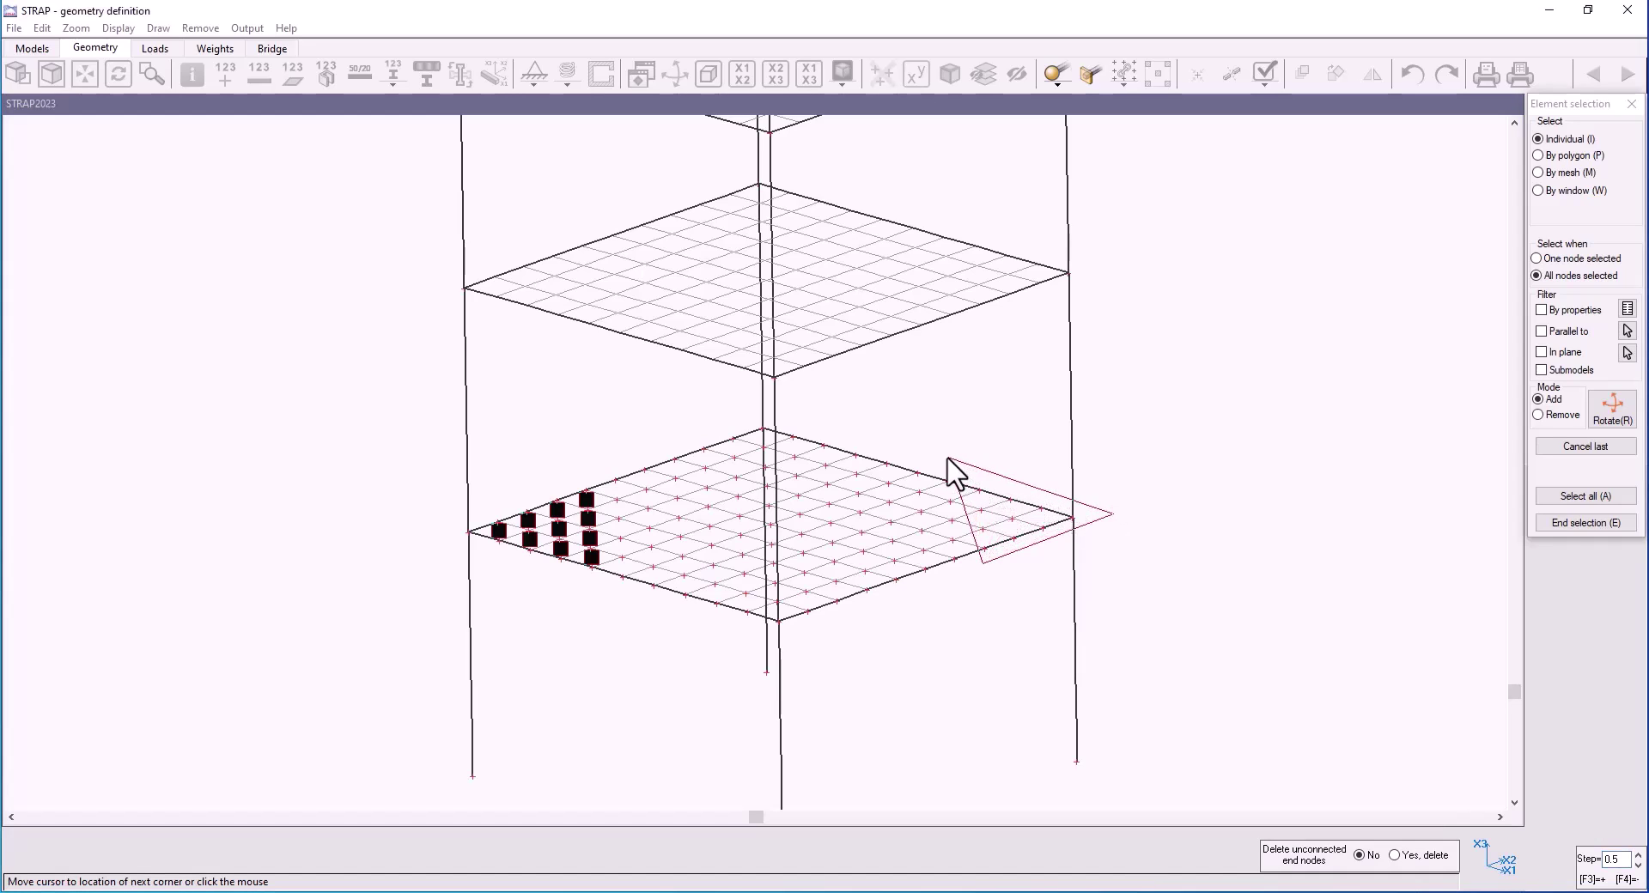
left_click(746, 408)
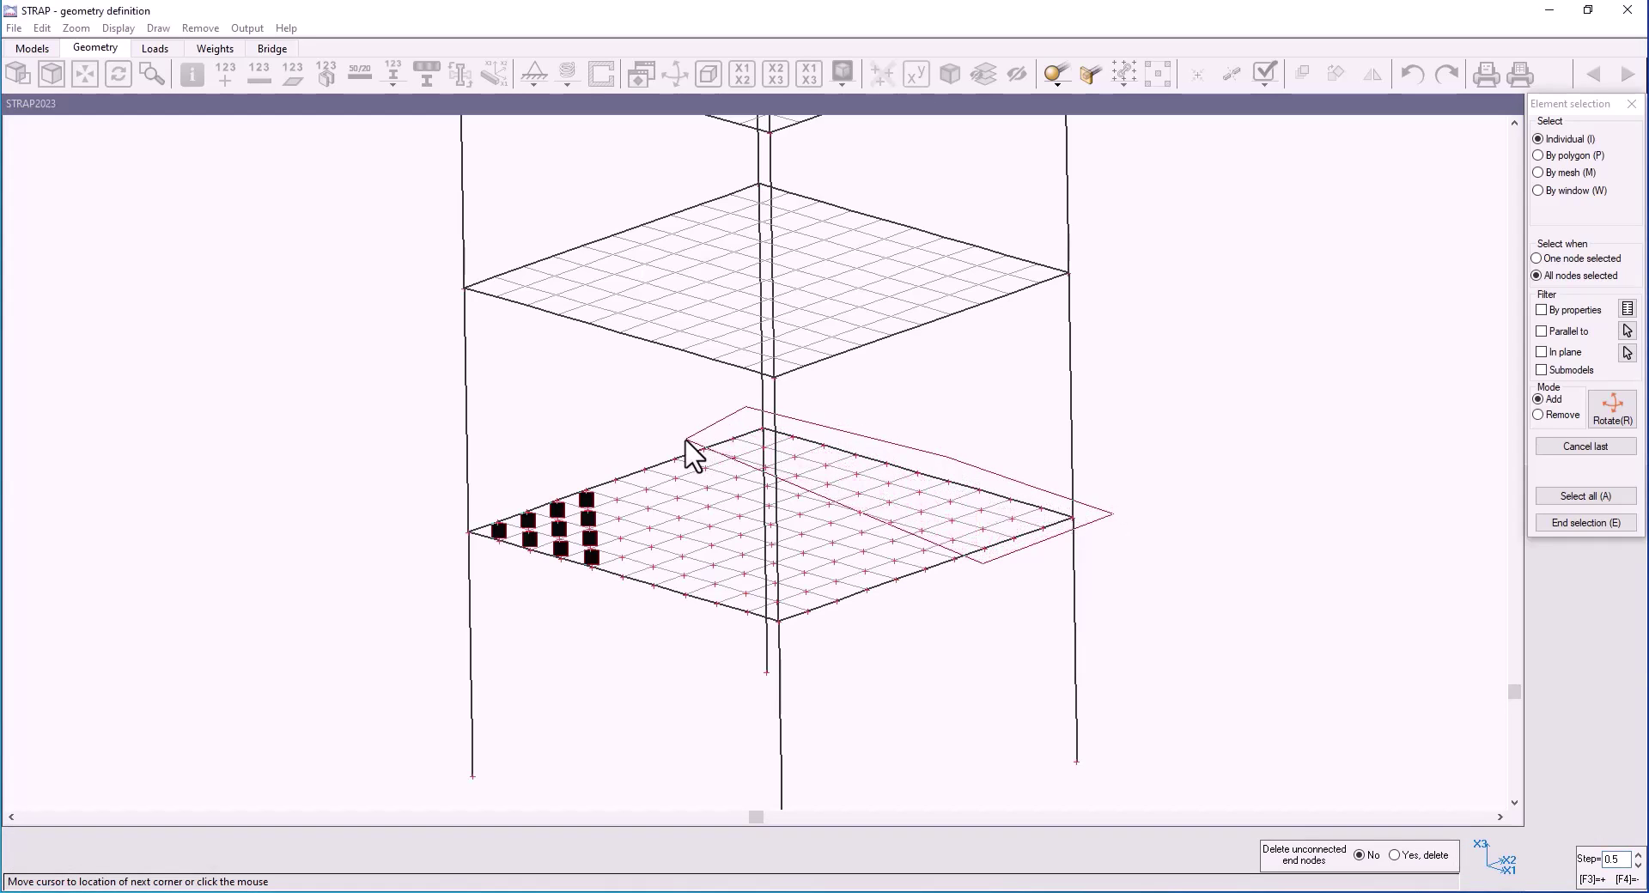
left_click(686, 437)
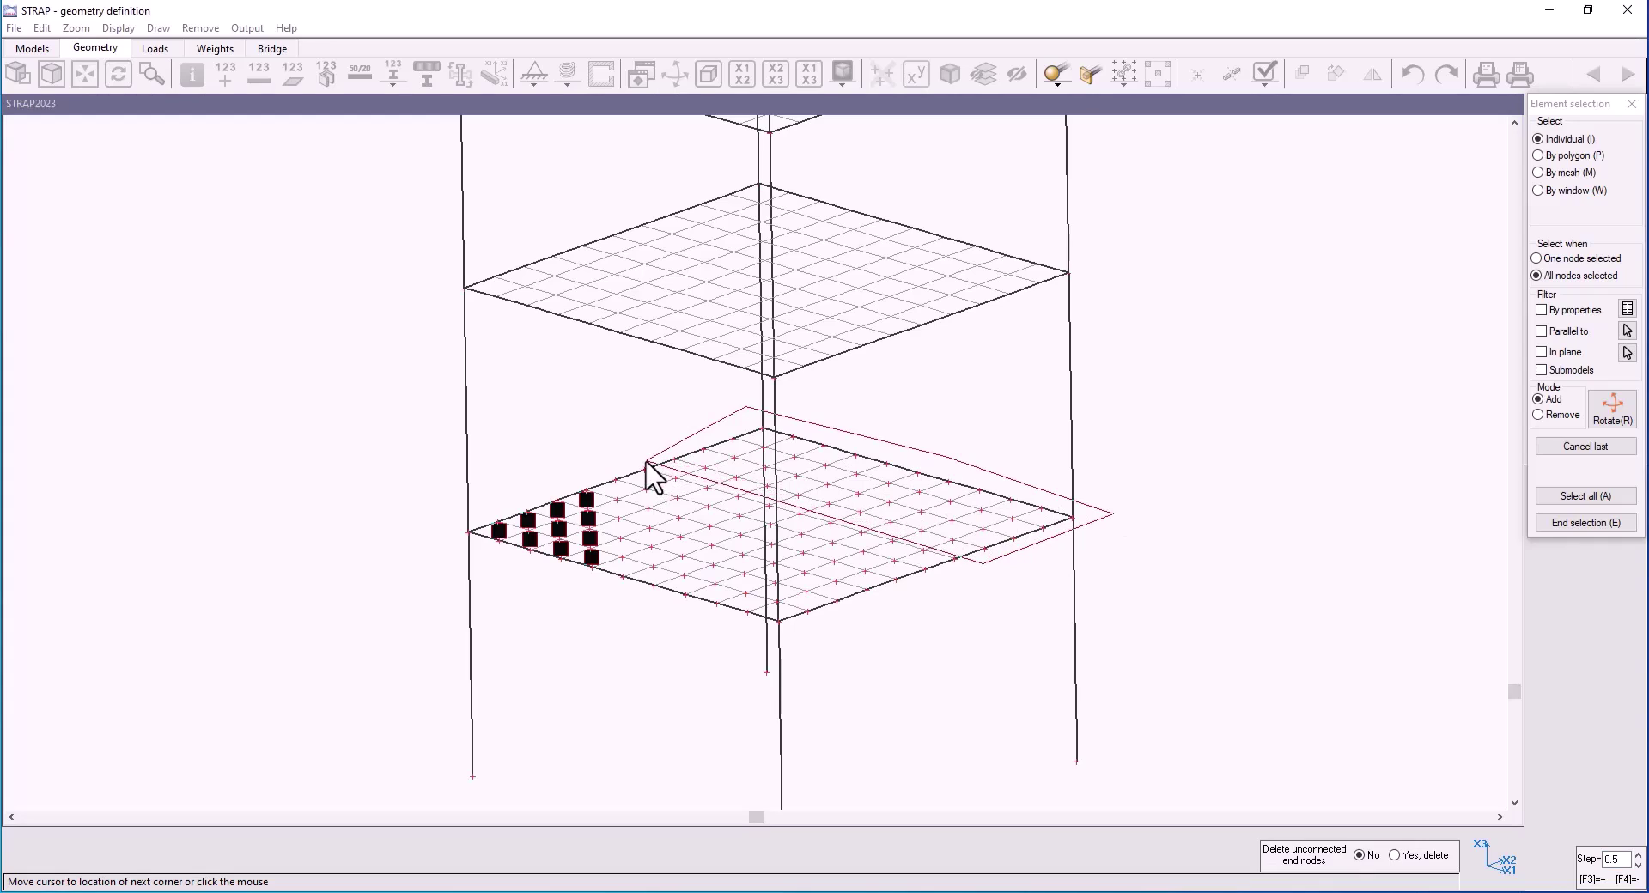
left_click(646, 461)
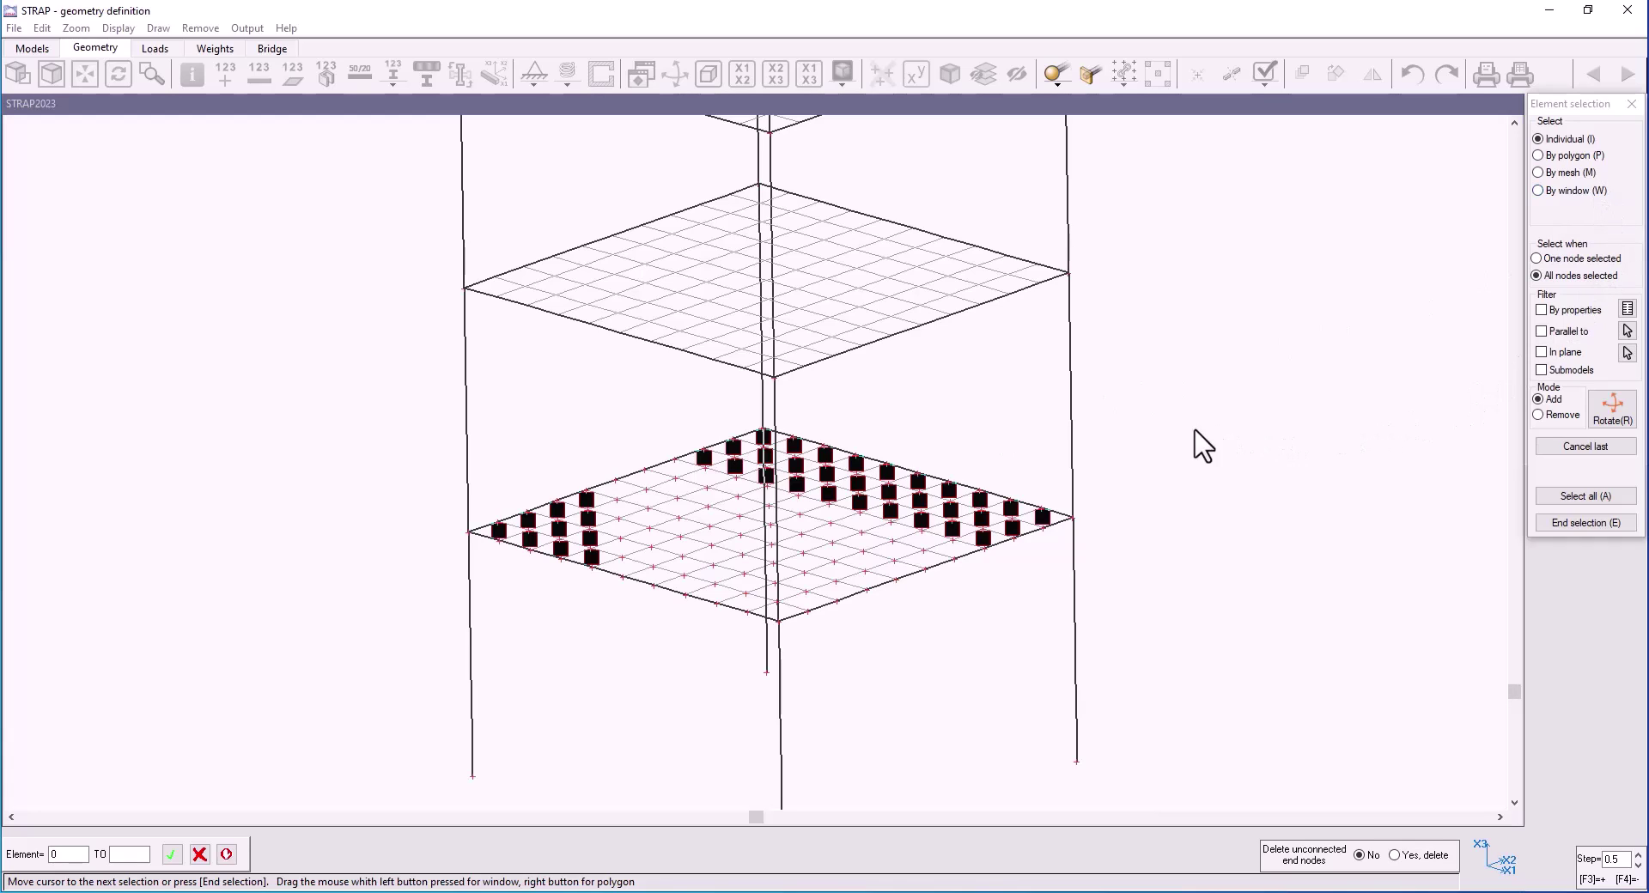
Rotate the model during selection, remove all selected elements with a window around the lowest slab in Remove mode, and end the selection.
left_click(1613, 411)
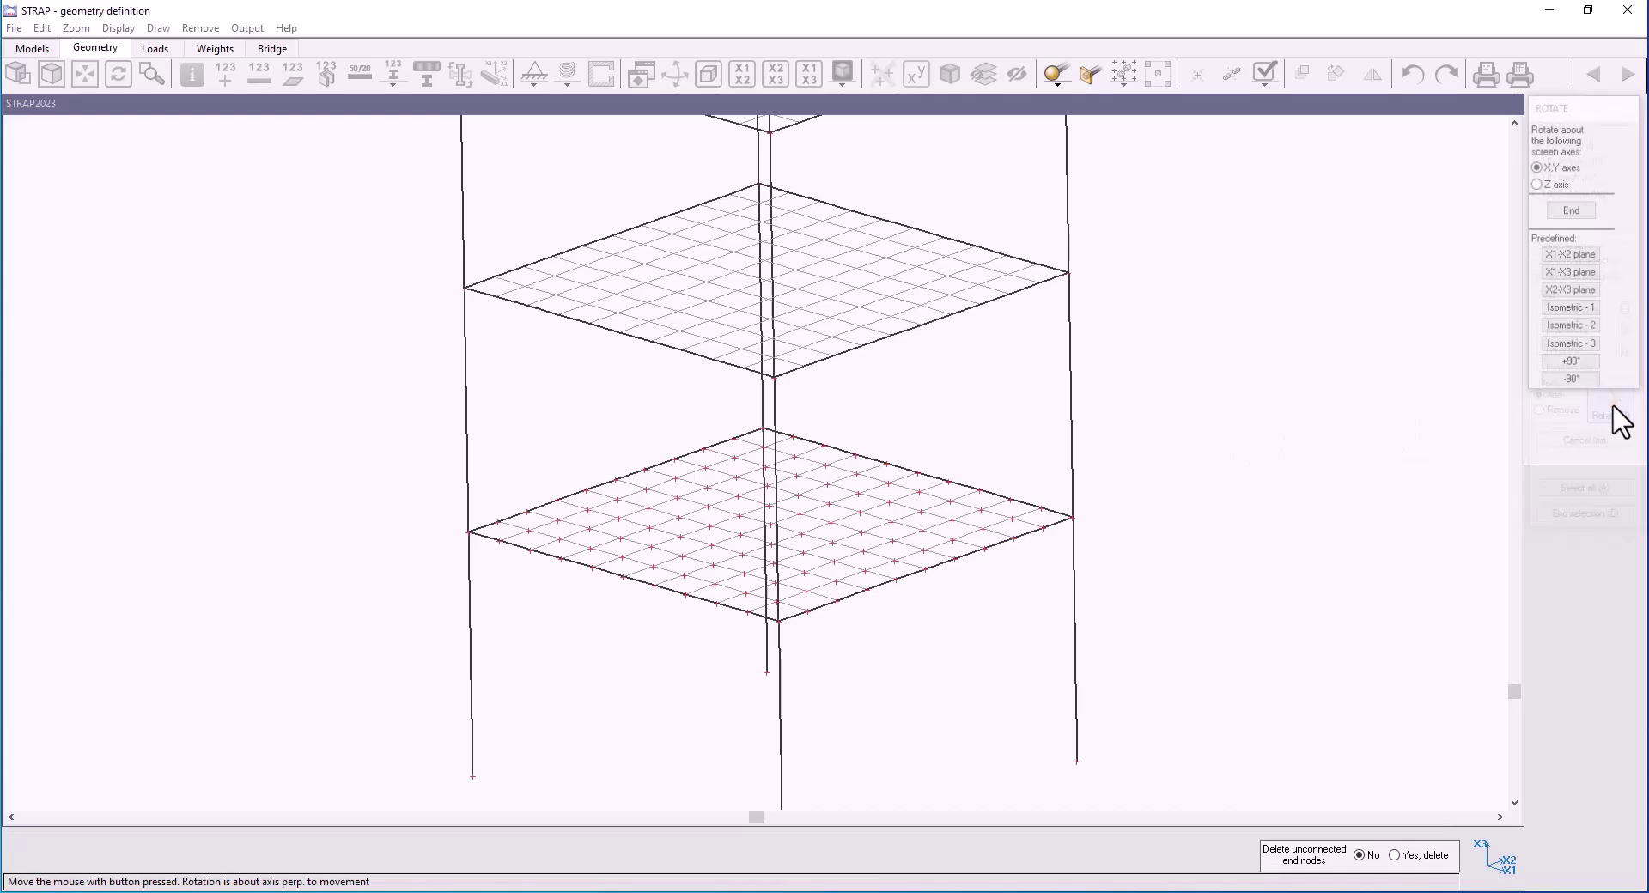
left_click_drag(887, 422, 970, 388)
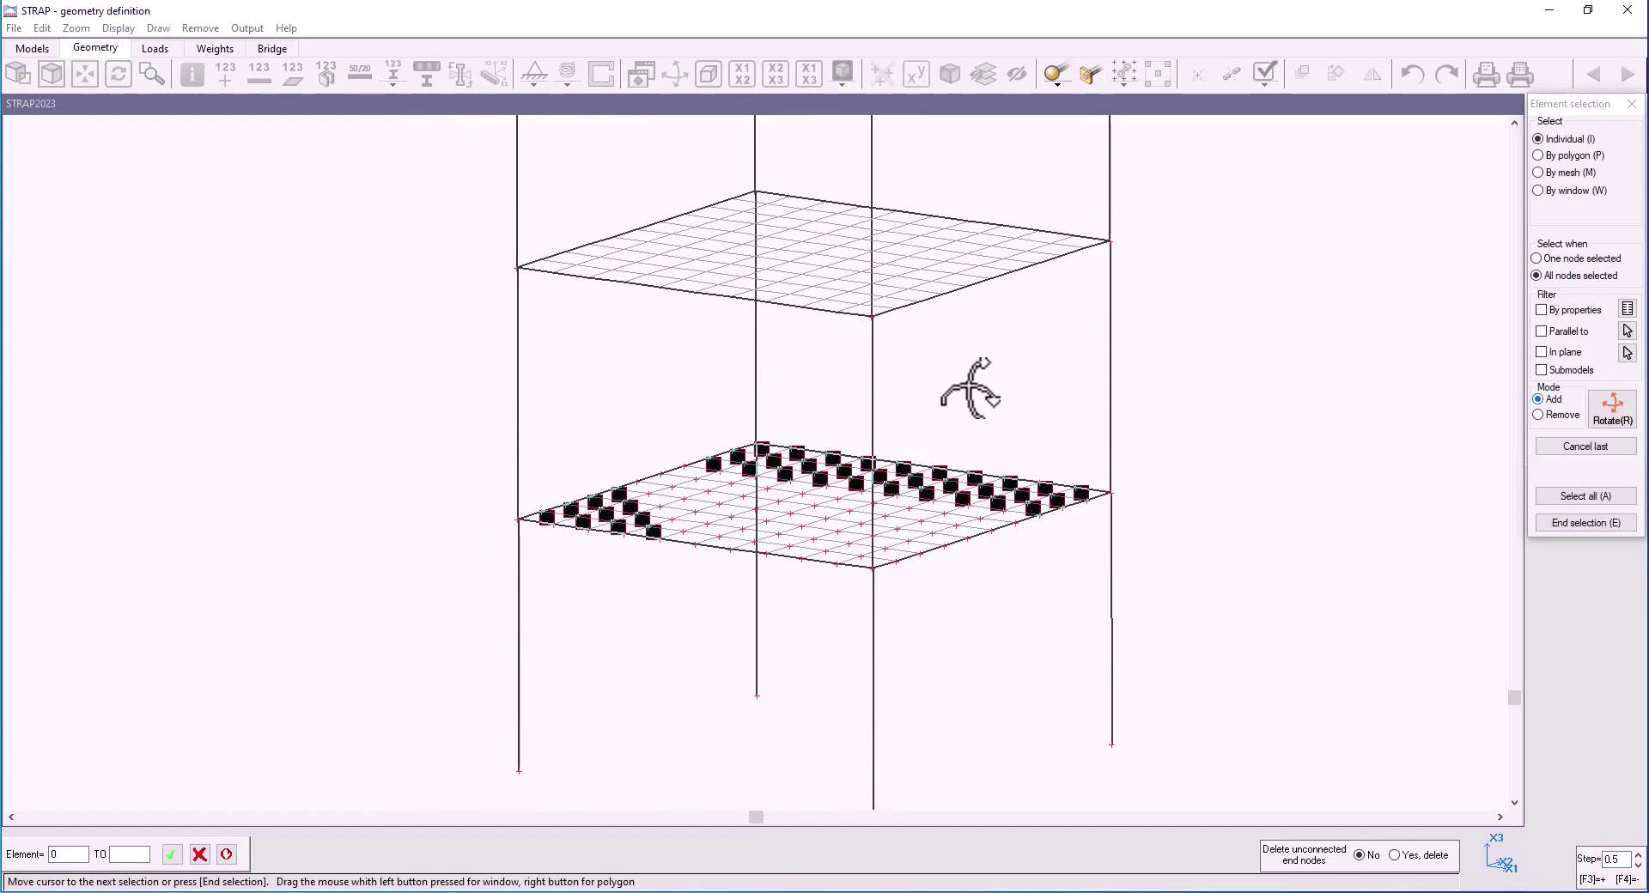
left_click(1557, 415)
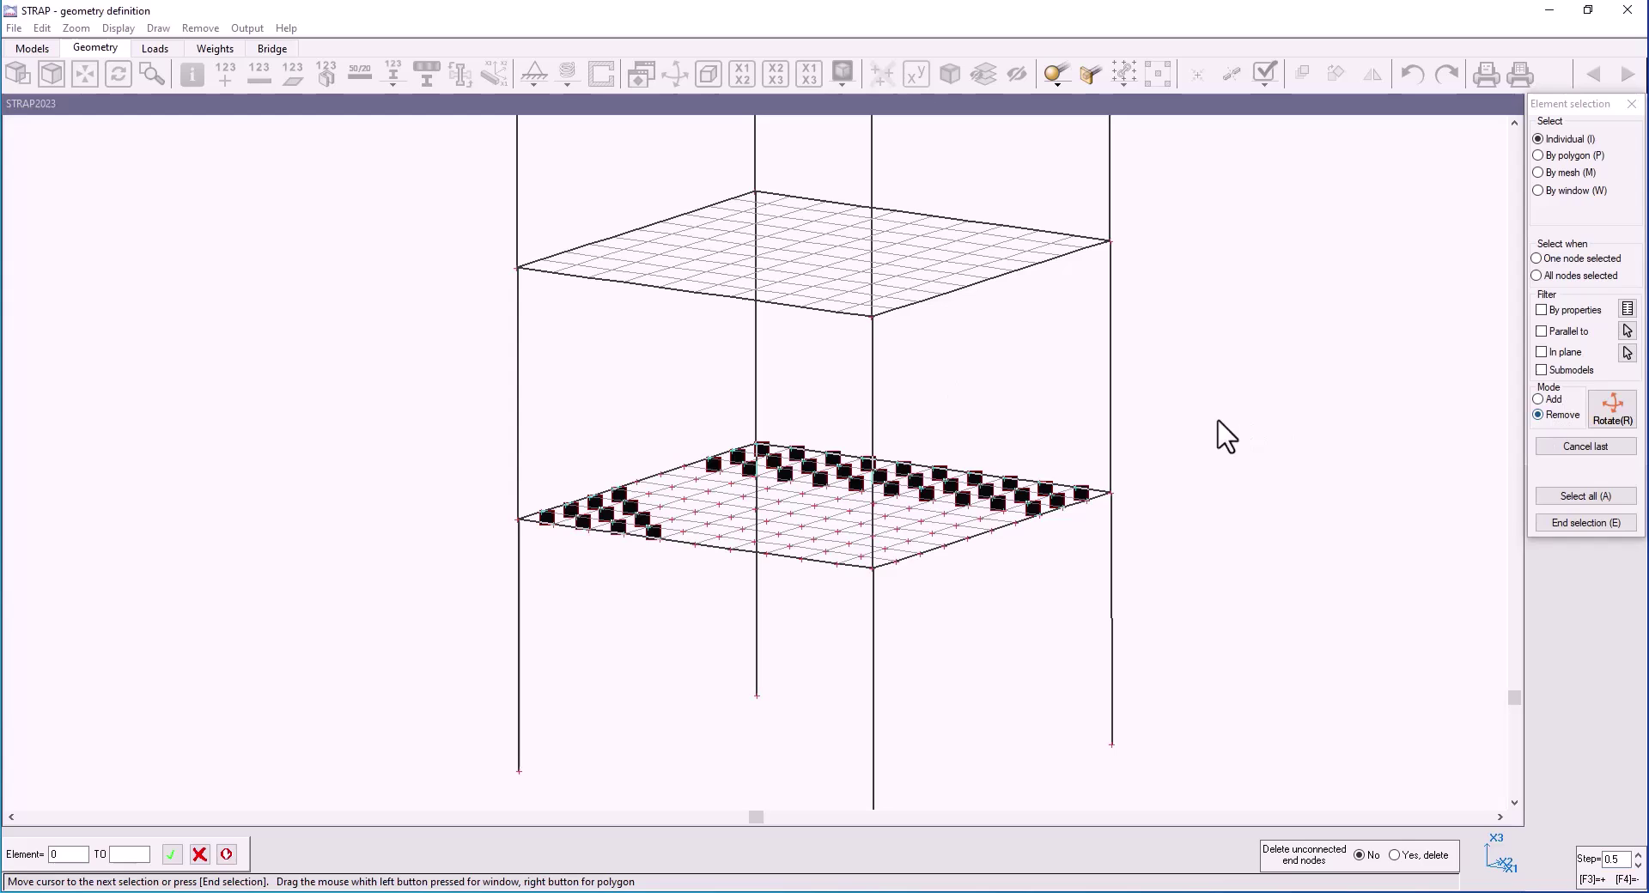
left_click_drag(452, 397, 1293, 687)
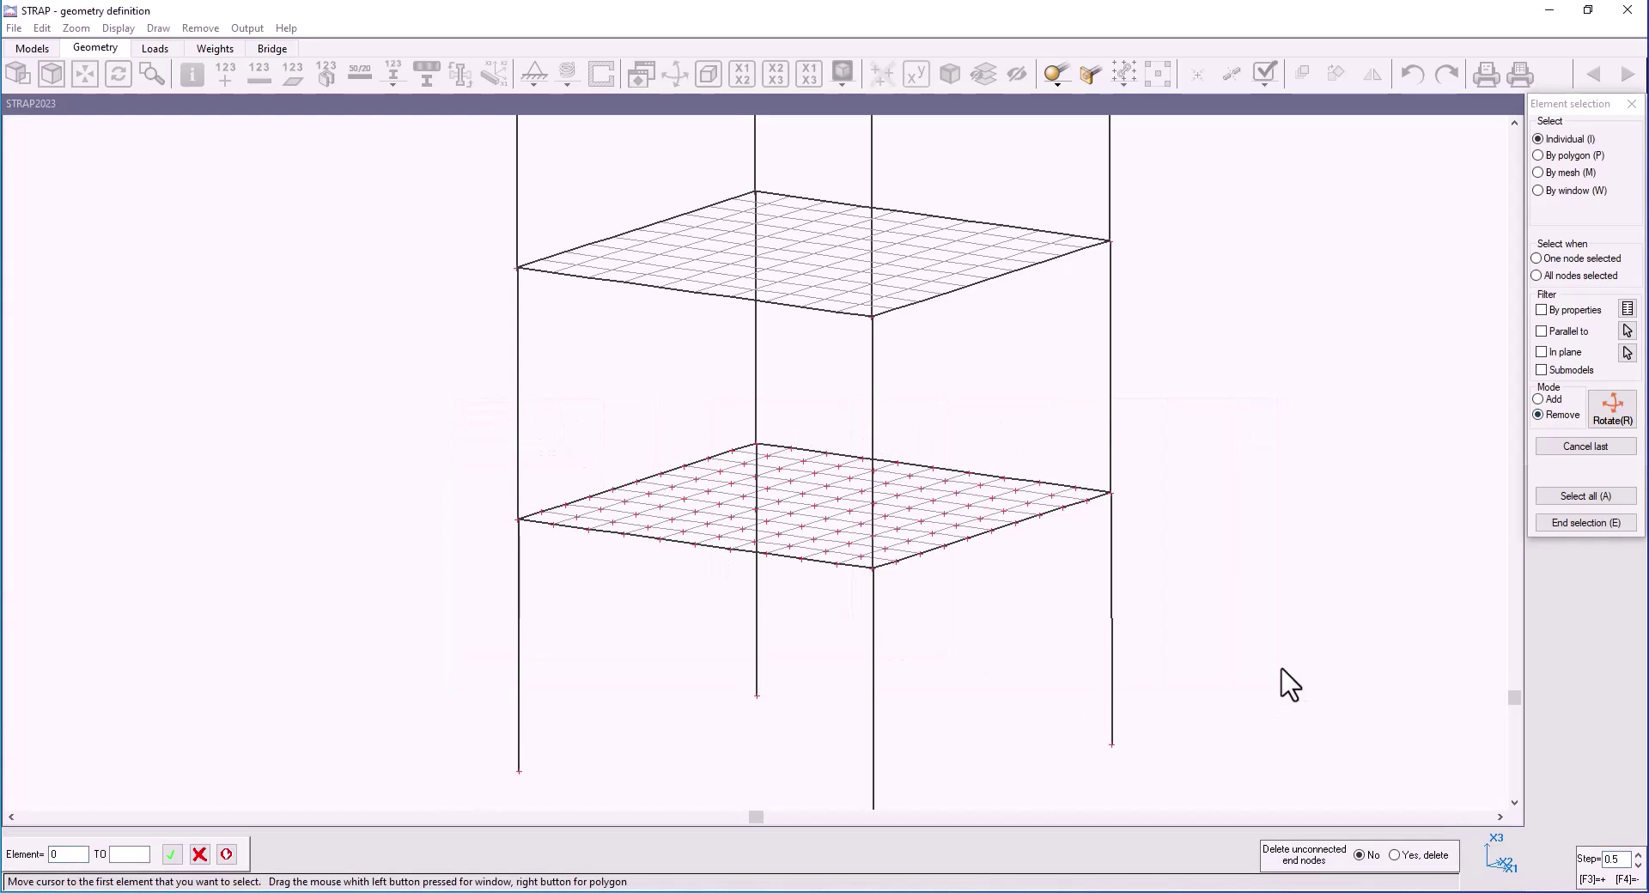
left_click(1600, 522)
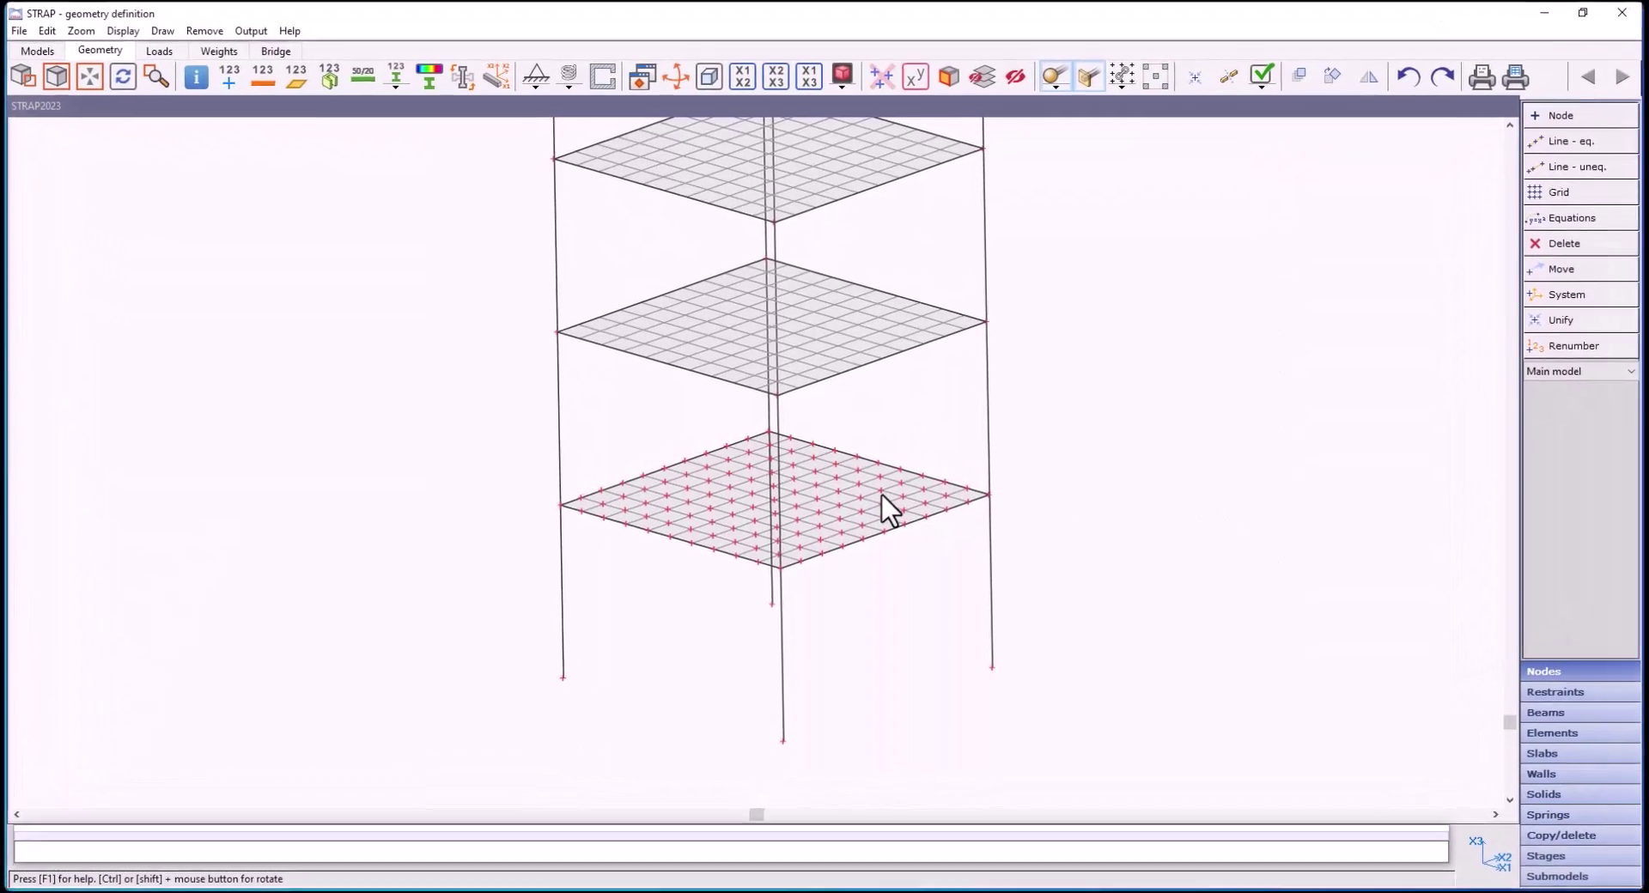
Display only the plane of node 74, cancel that plane selection and restore the isometric view.
right_click(878, 488)
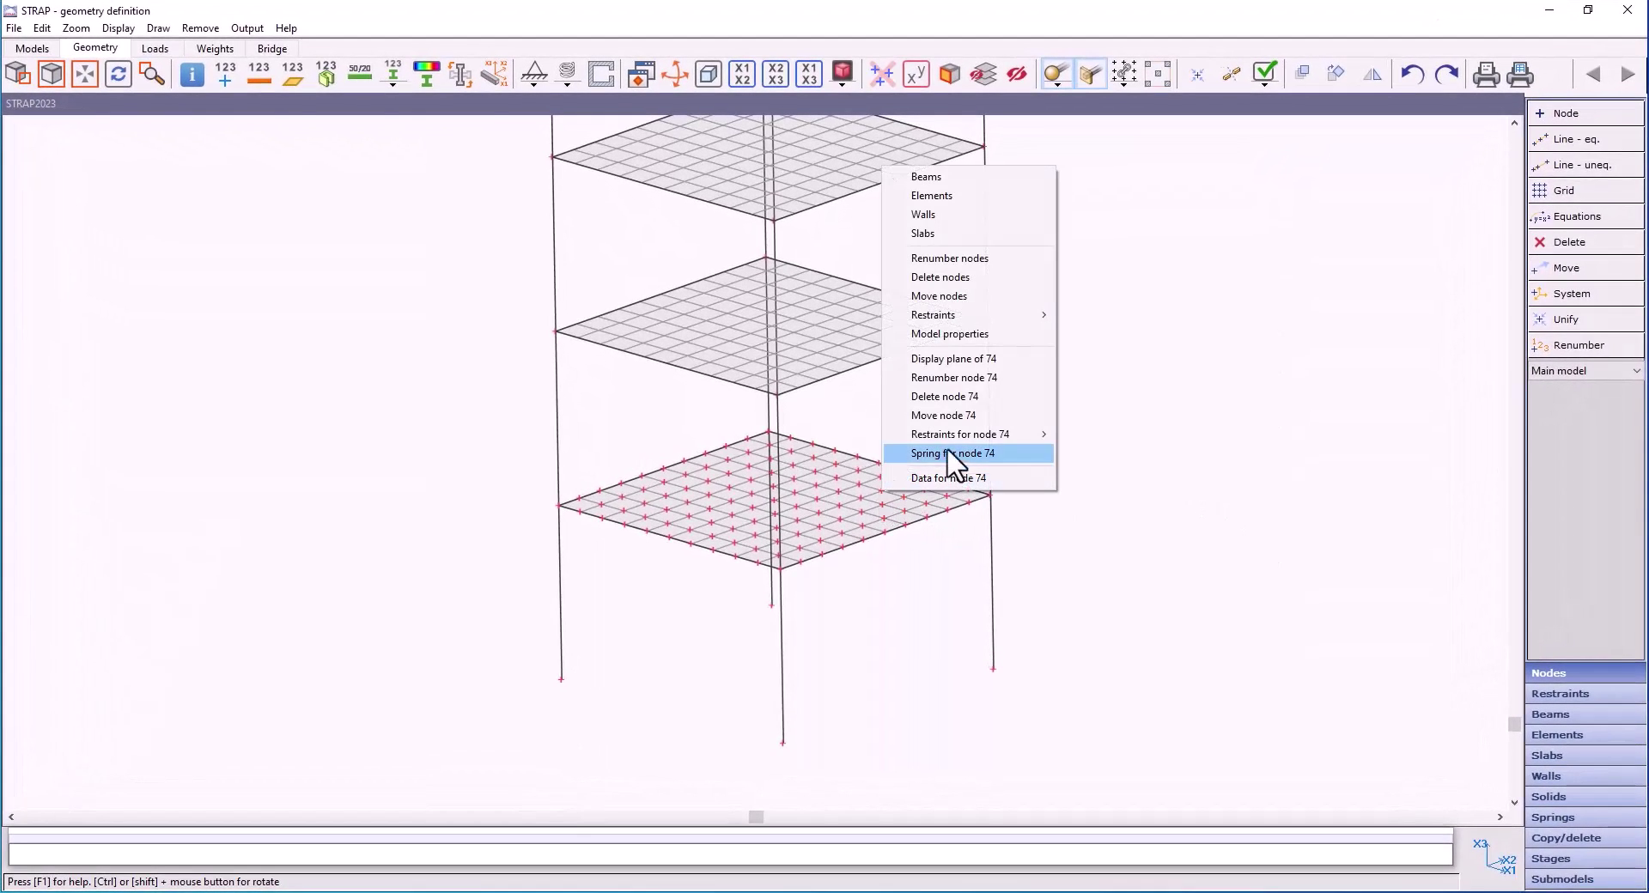
left_click(945, 364)
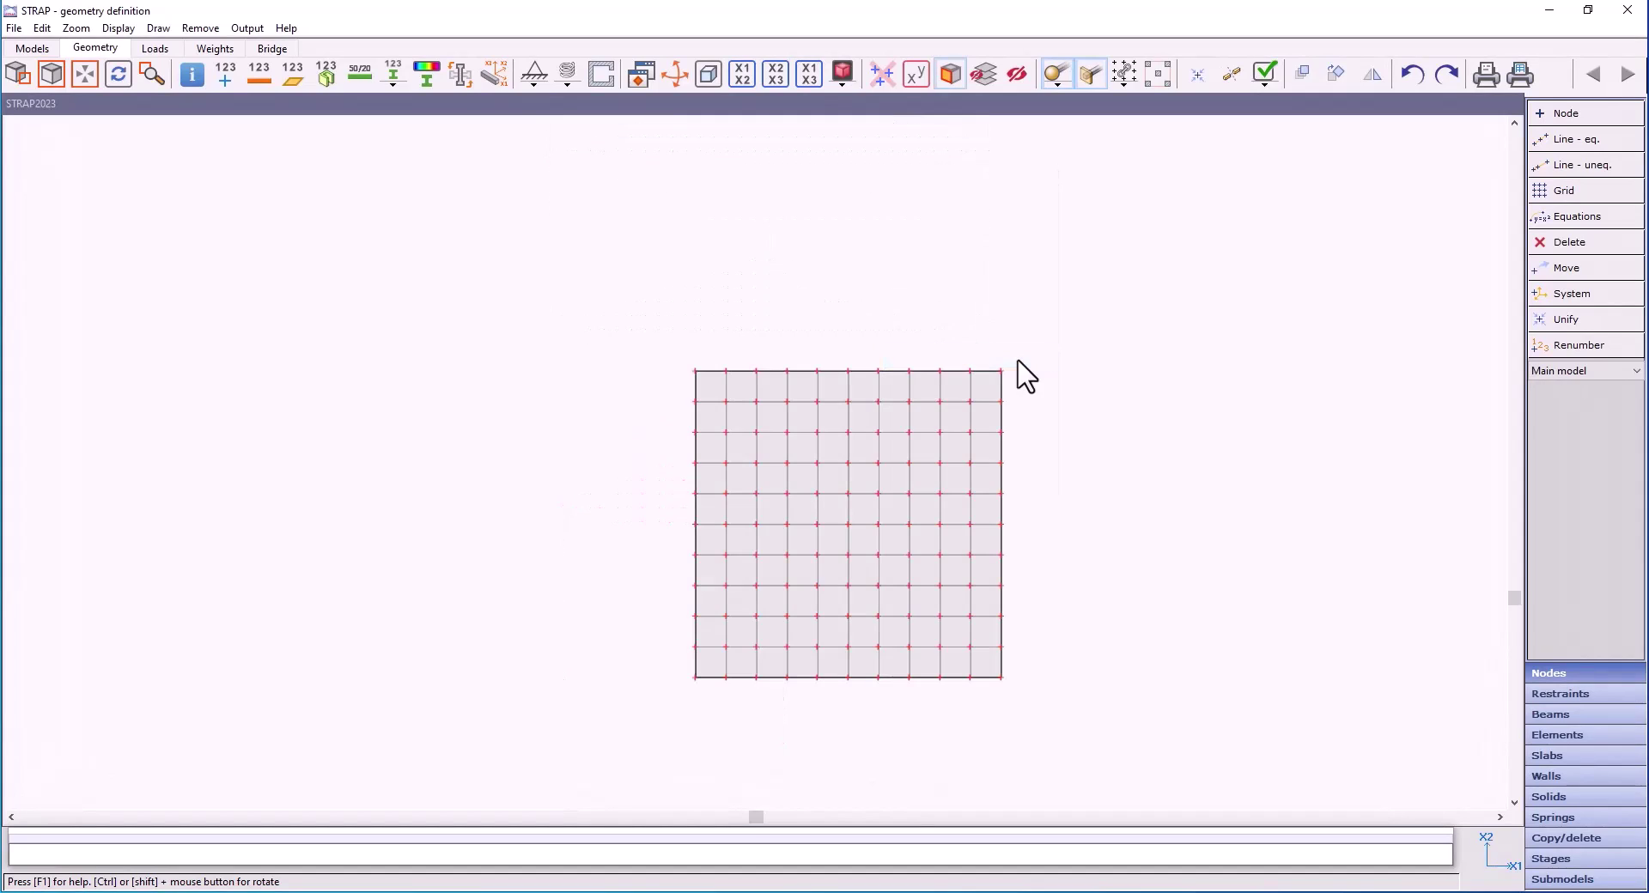
left_click(950, 73)
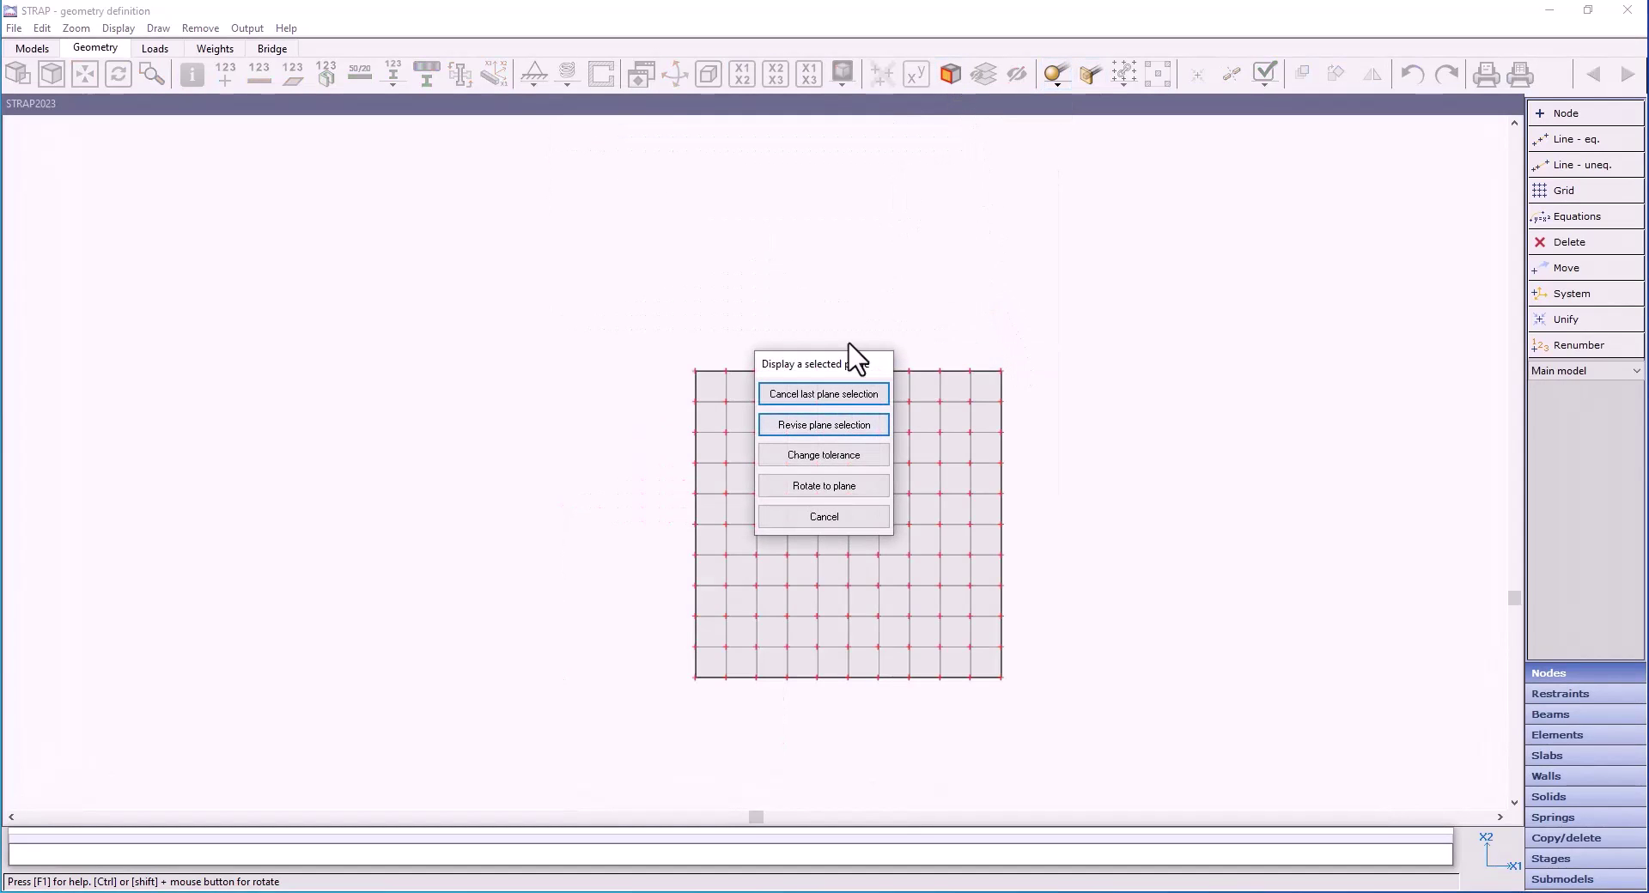
left_click(816, 395)
left_click(709, 74)
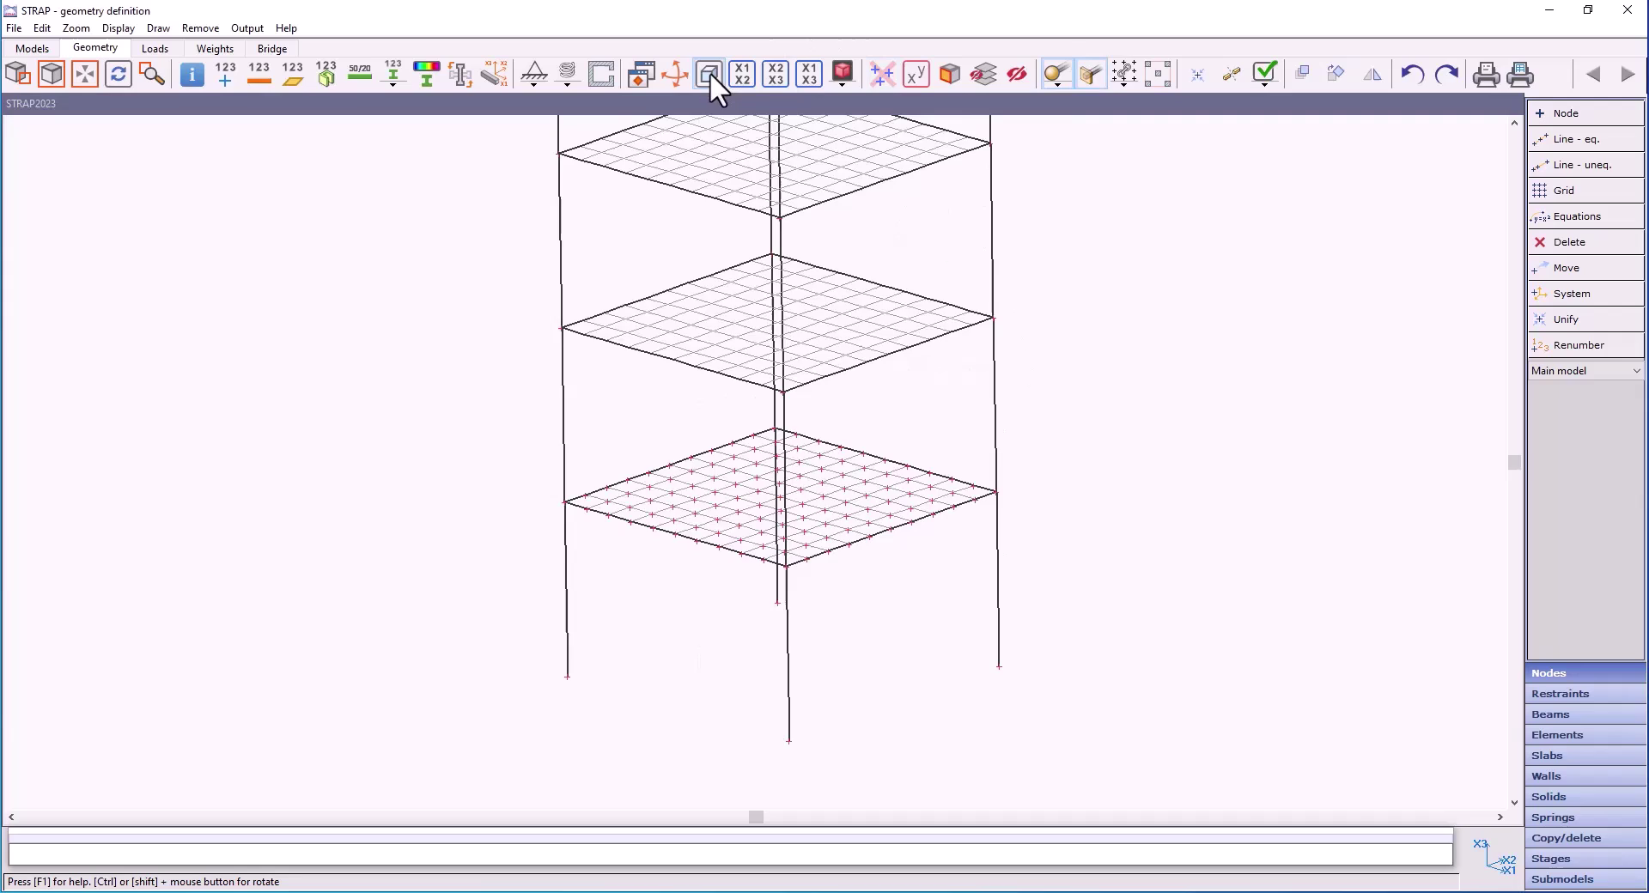
Display the plane of node 127 on the second slab and return from Submodel no. 1 to the Main model.
right_click(784, 393)
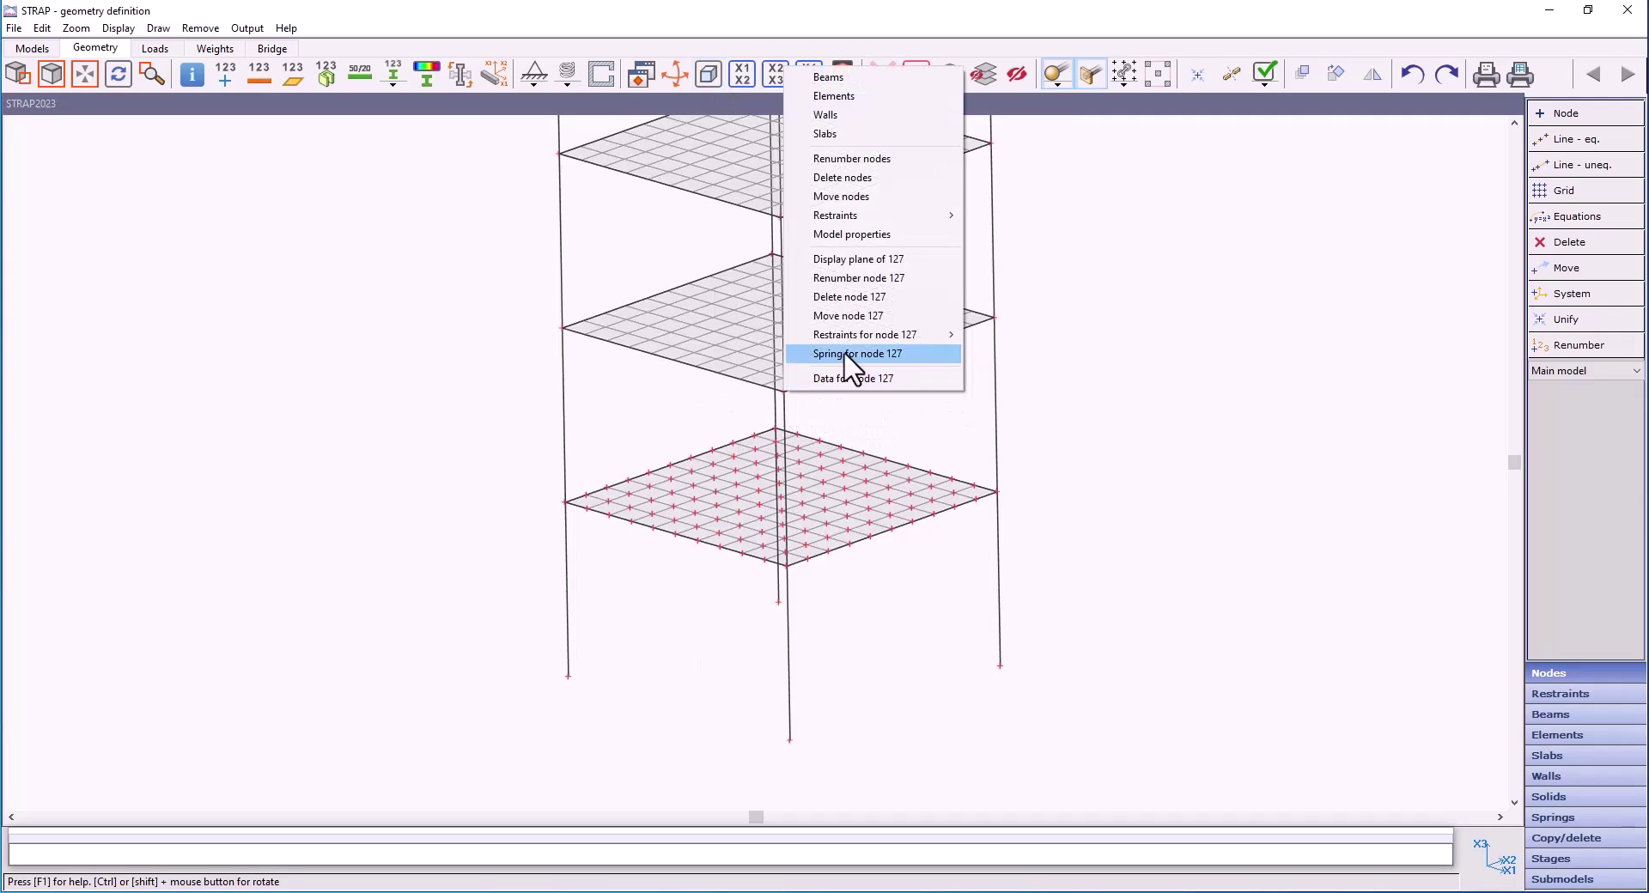
left_click(915, 258)
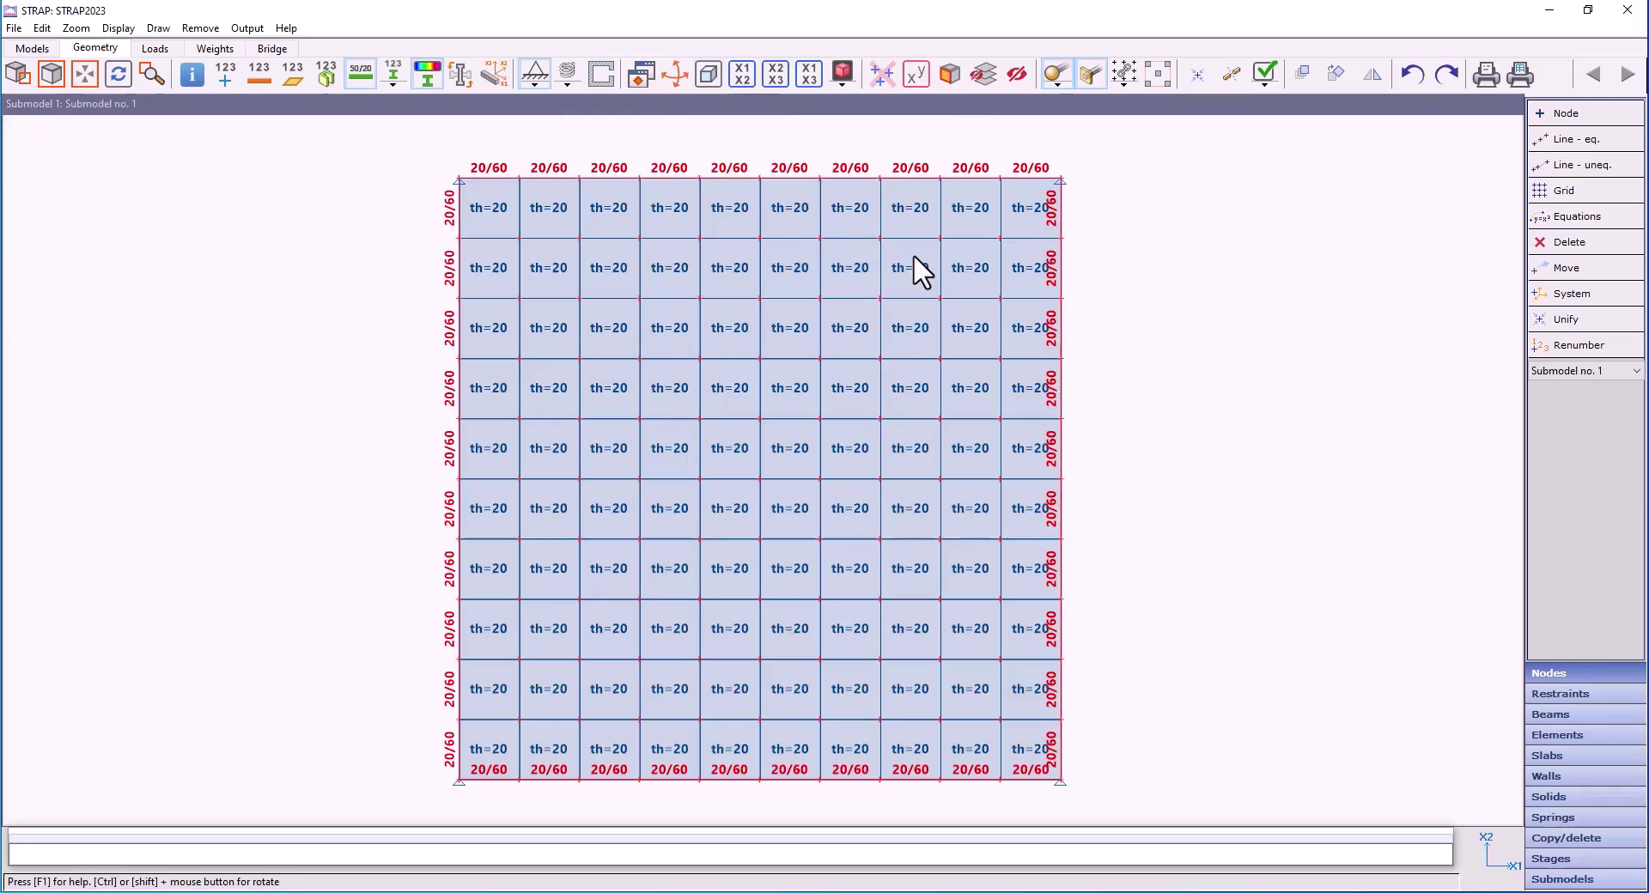
left_click(1595, 374)
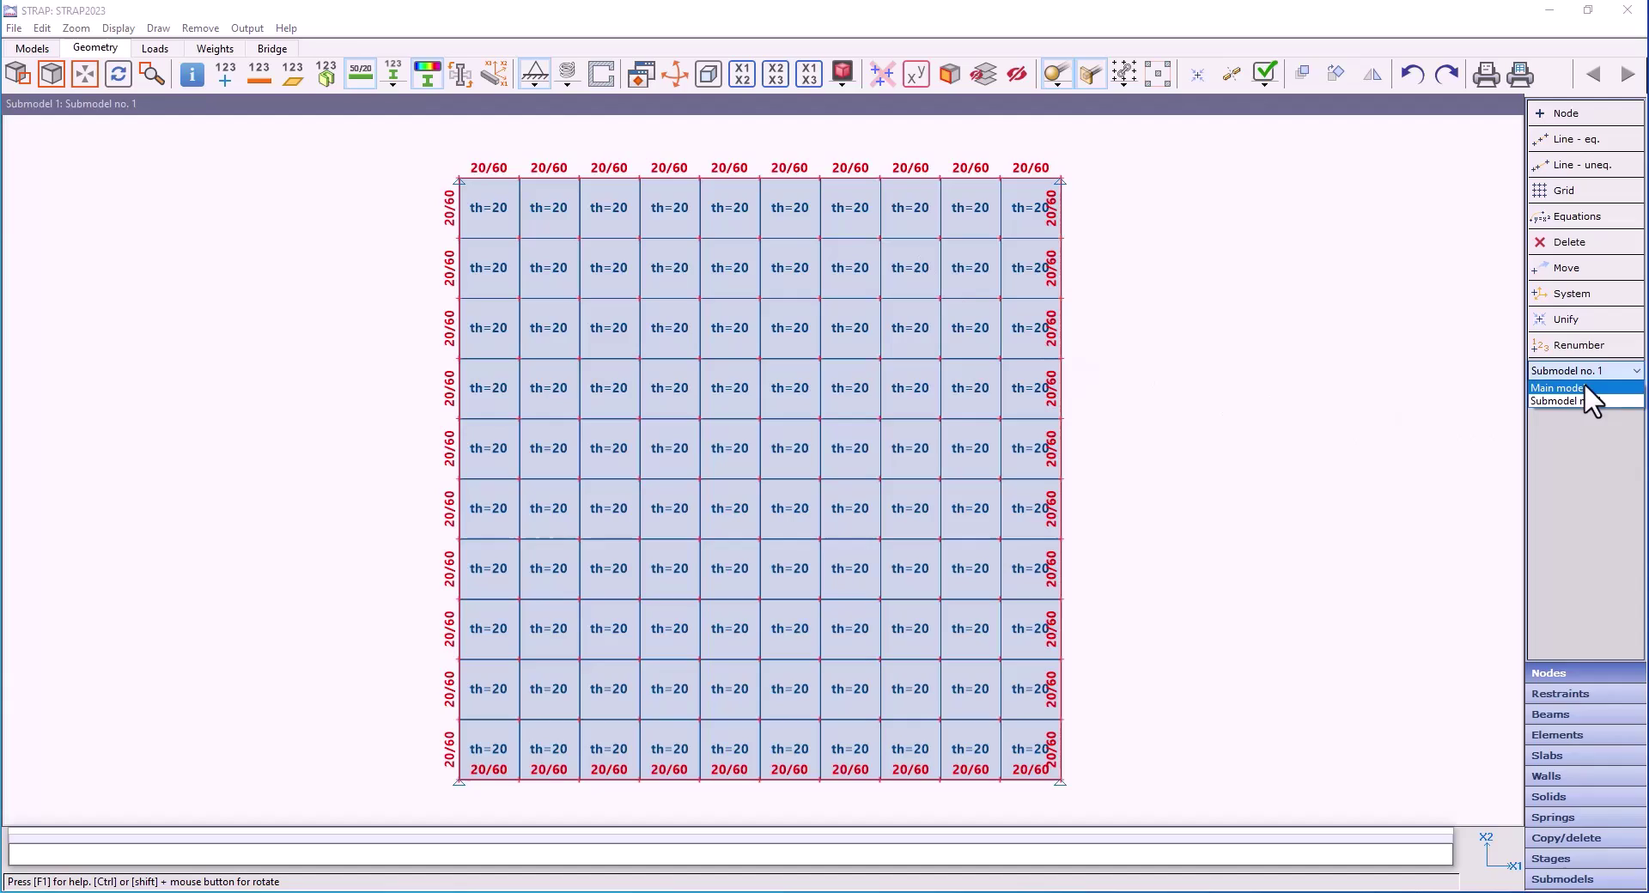
left_click(1584, 388)
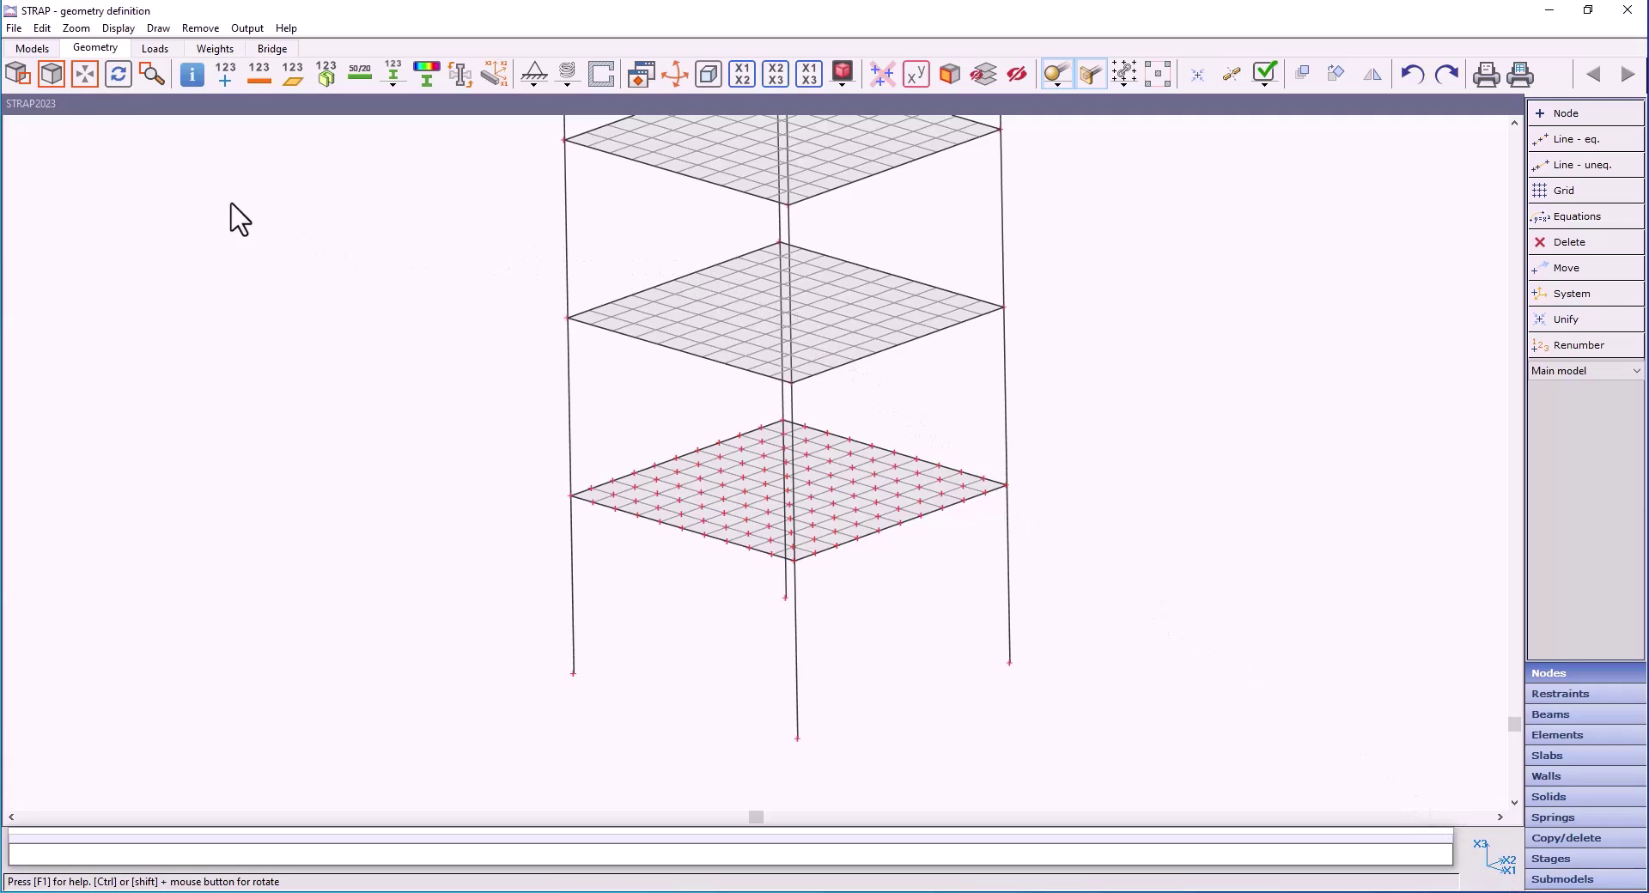
Return to the models list and check the default height direction in the additional setup options.
left_click(31, 48)
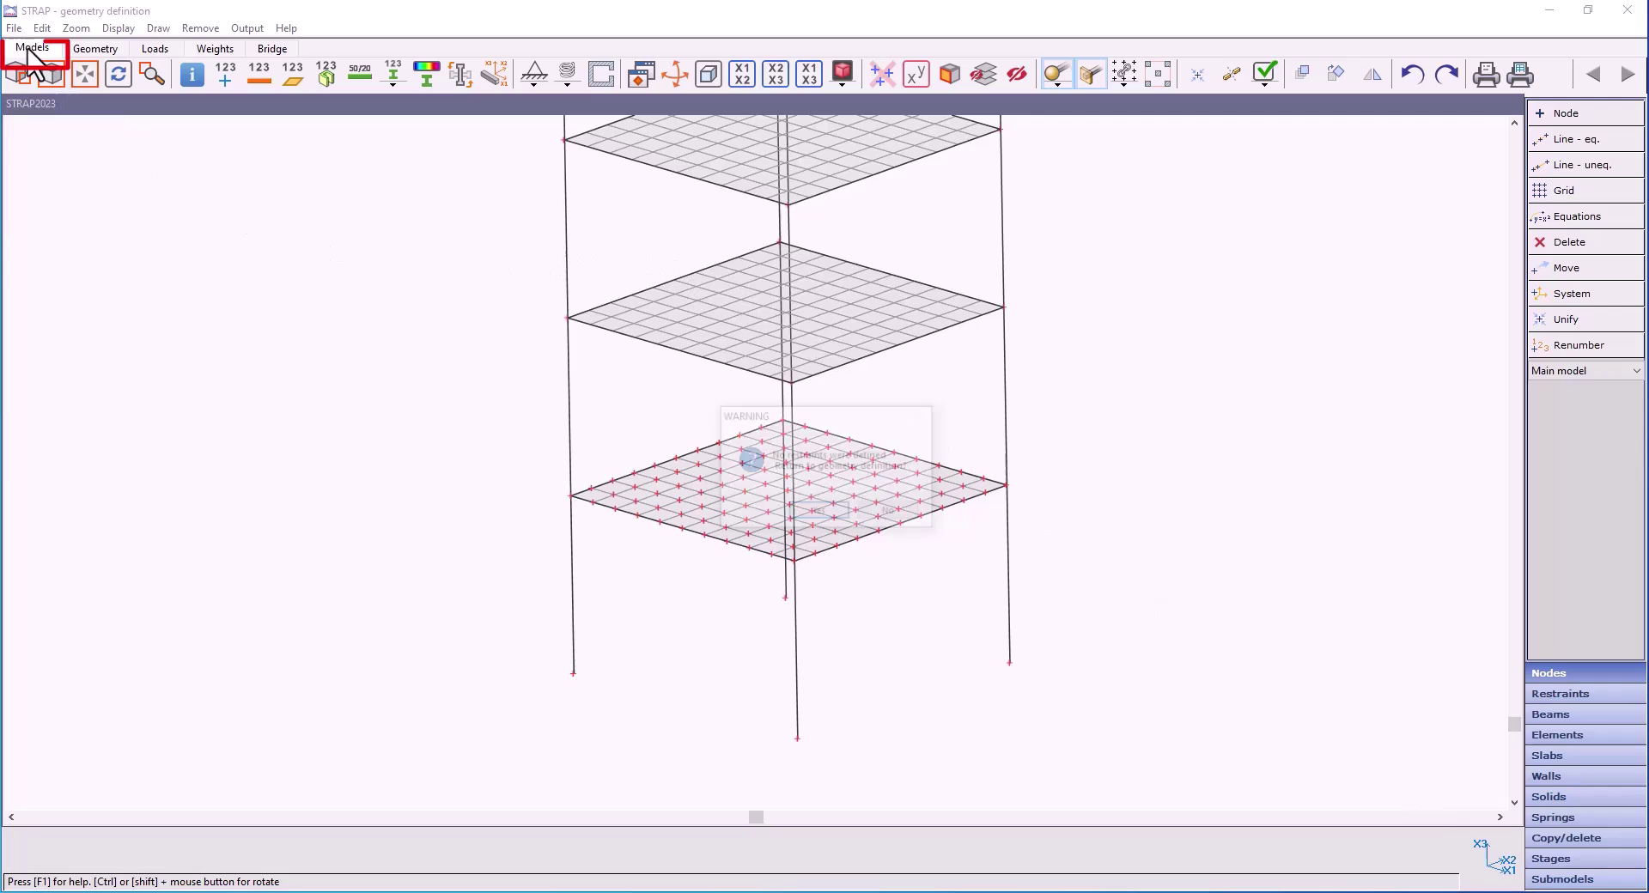
left_click(906, 513)
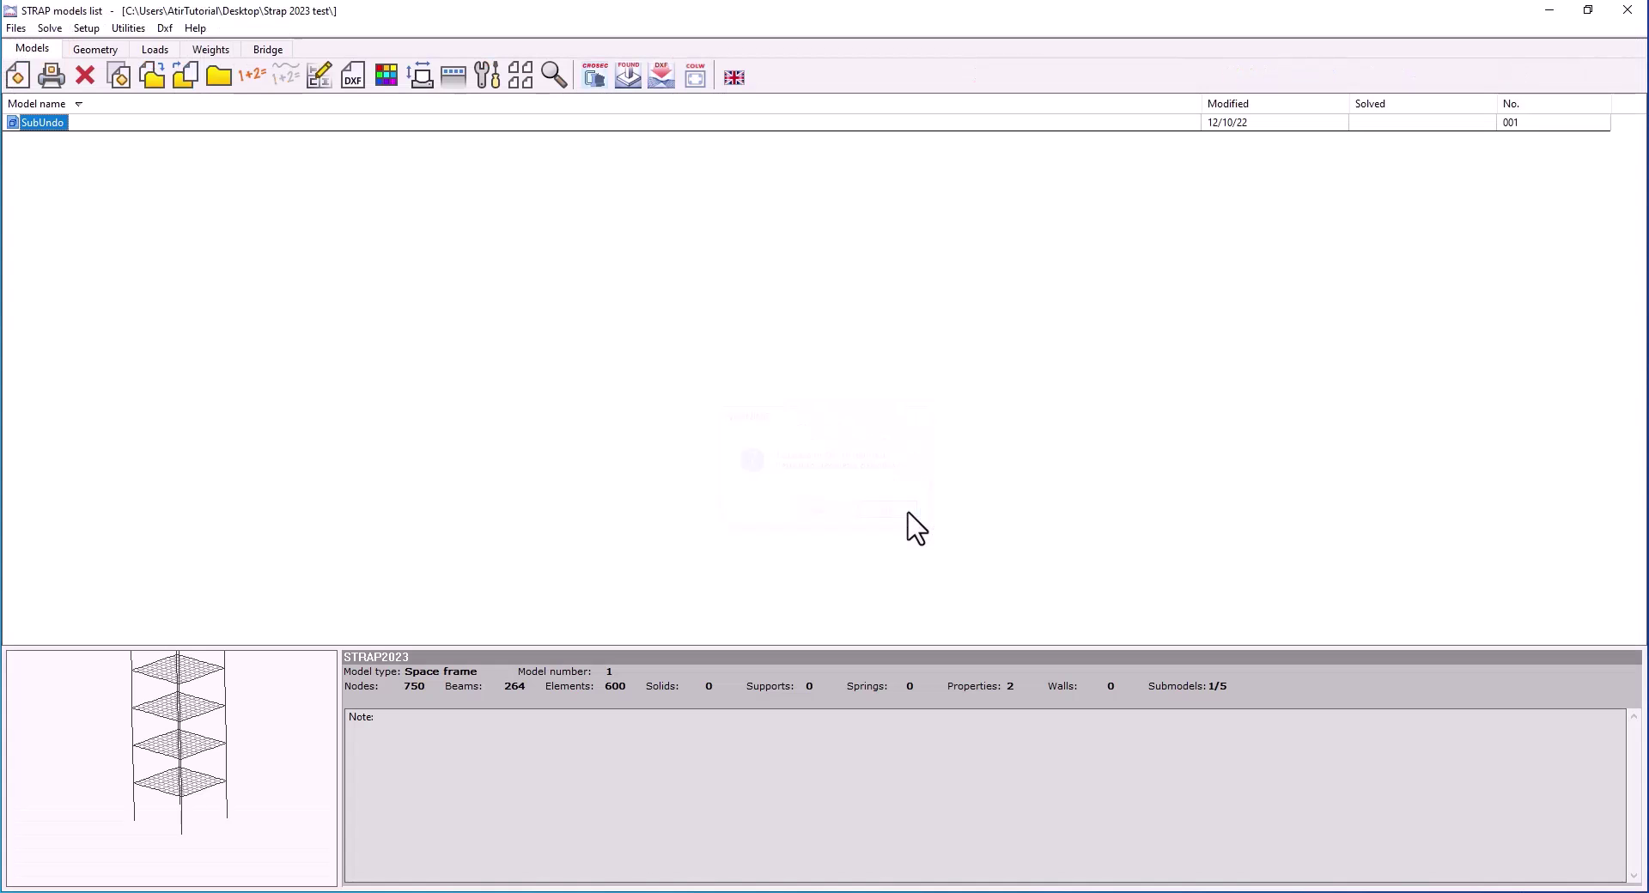
left_click(486, 78)
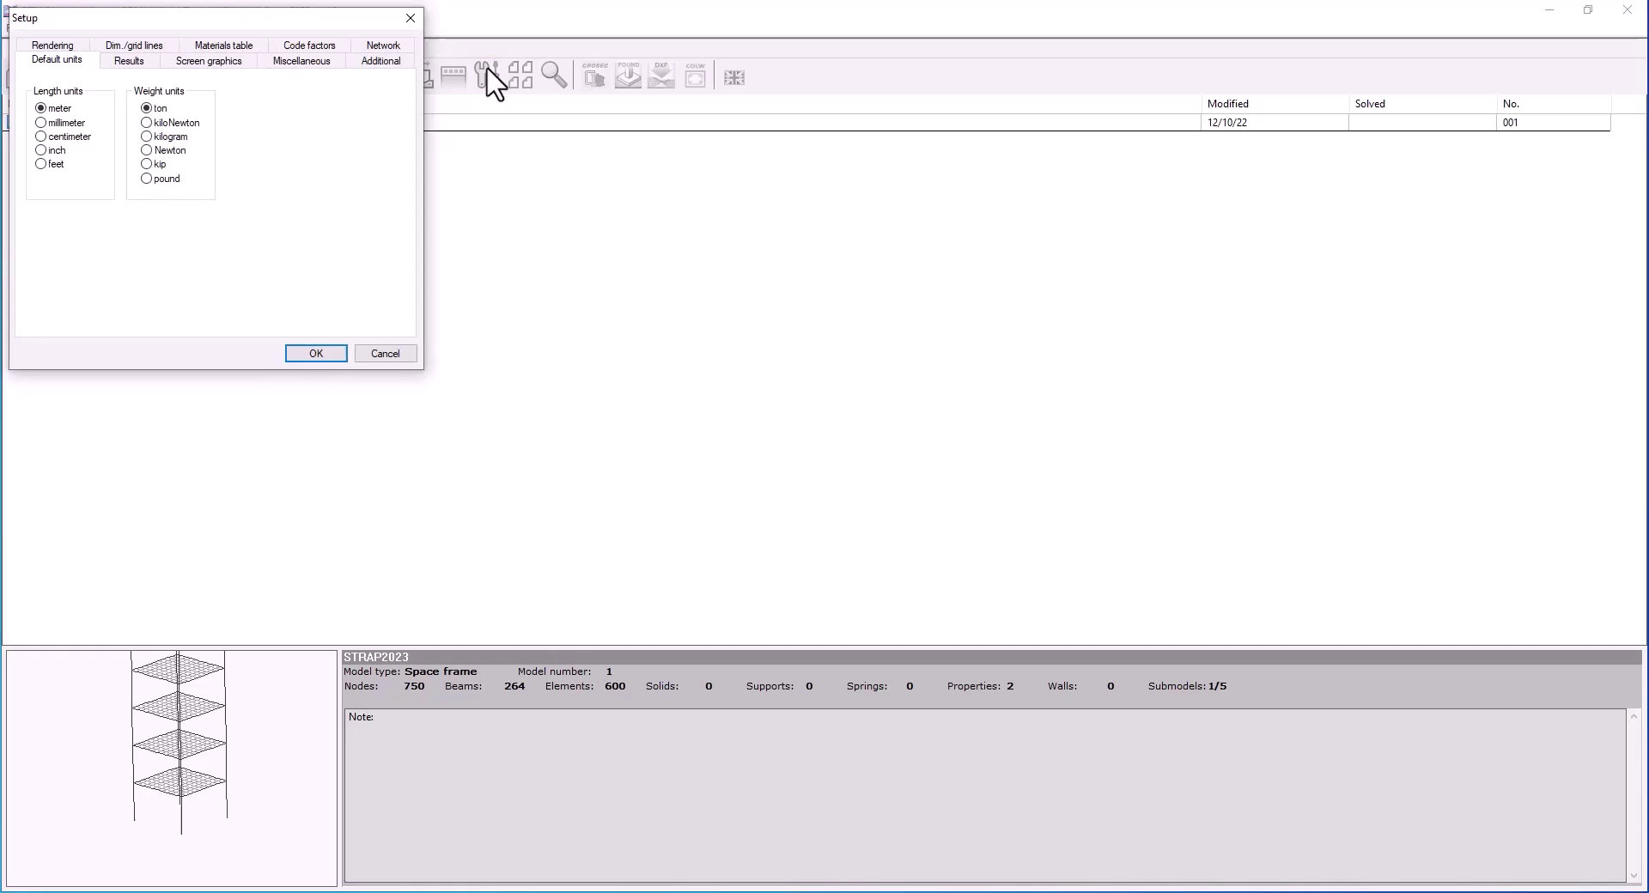
left_click(361, 63)
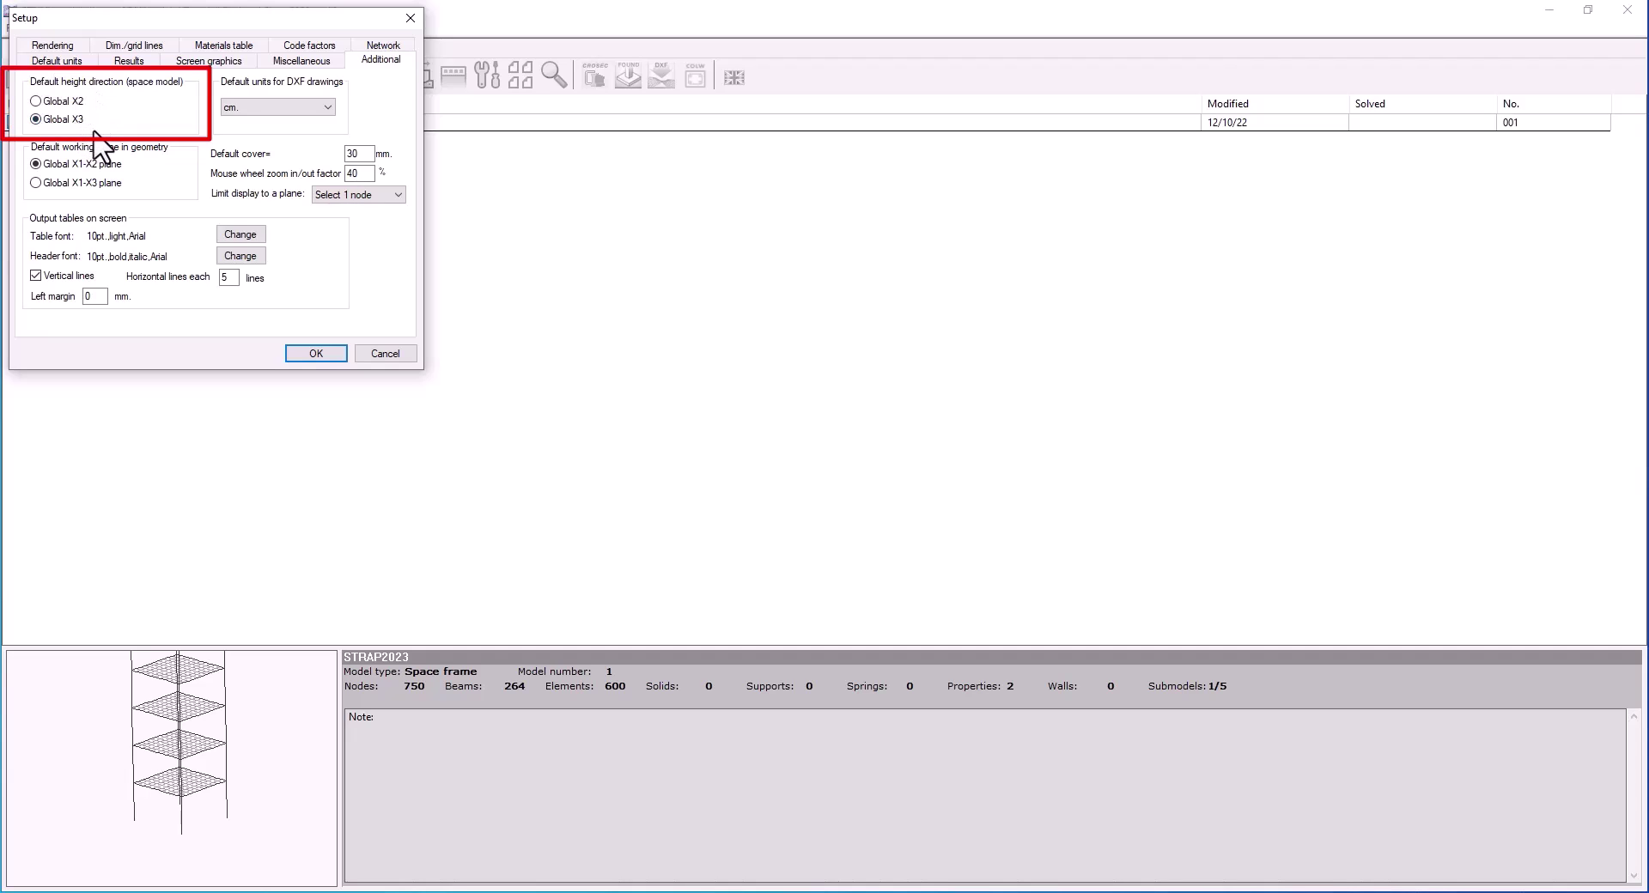
left_click(317, 354)
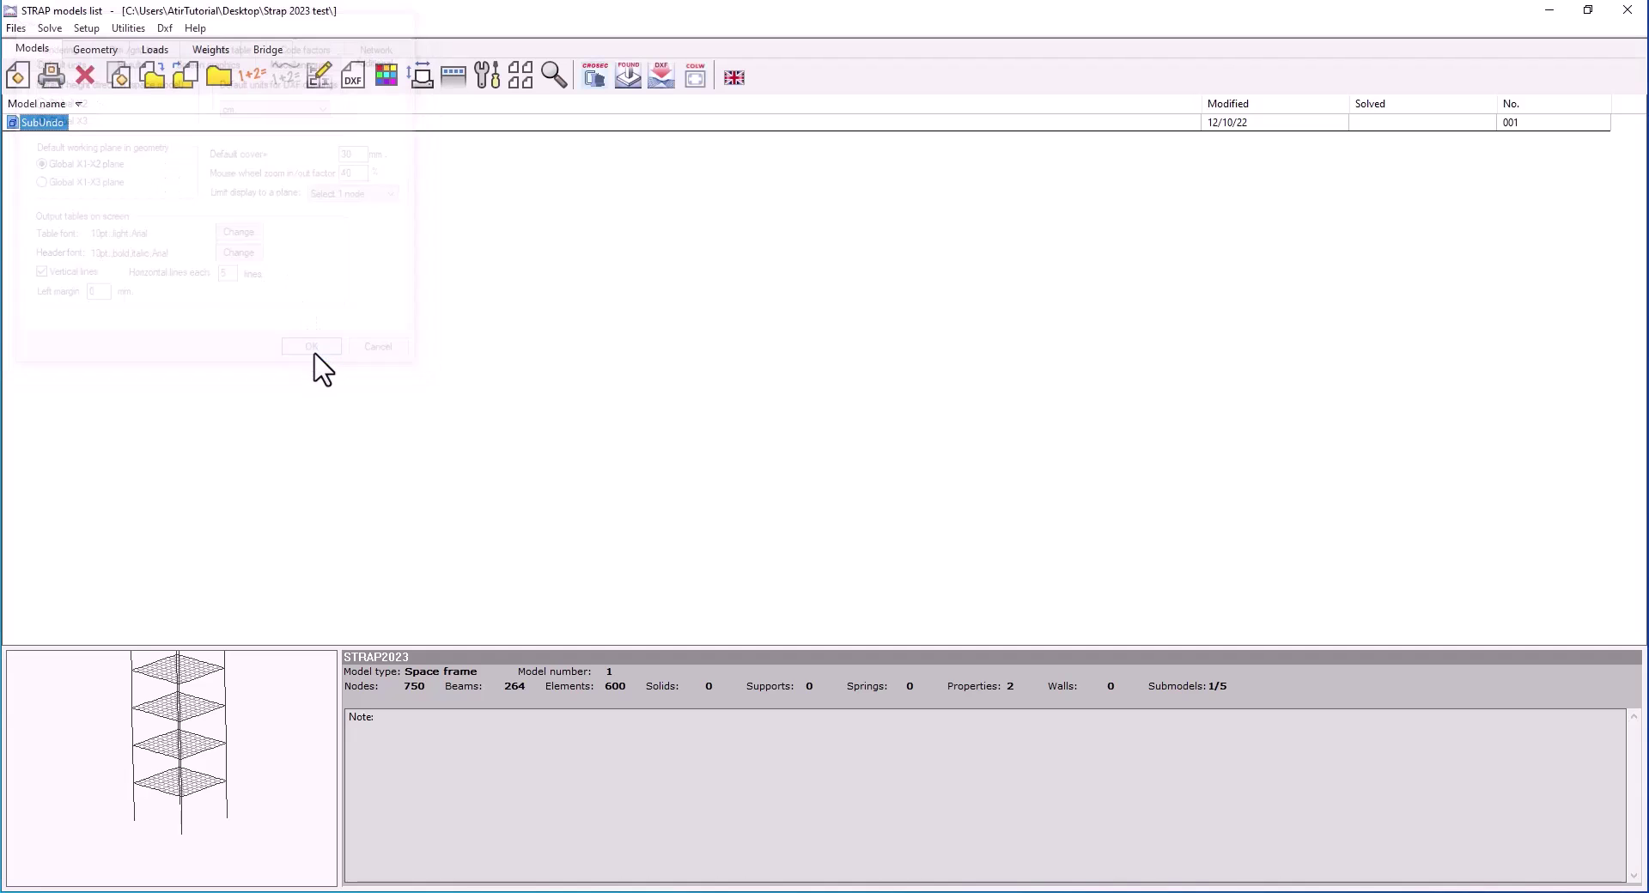
Open the SubUndo model and confirm the level selection for display with X3 as the height direction.
double_click(44, 125)
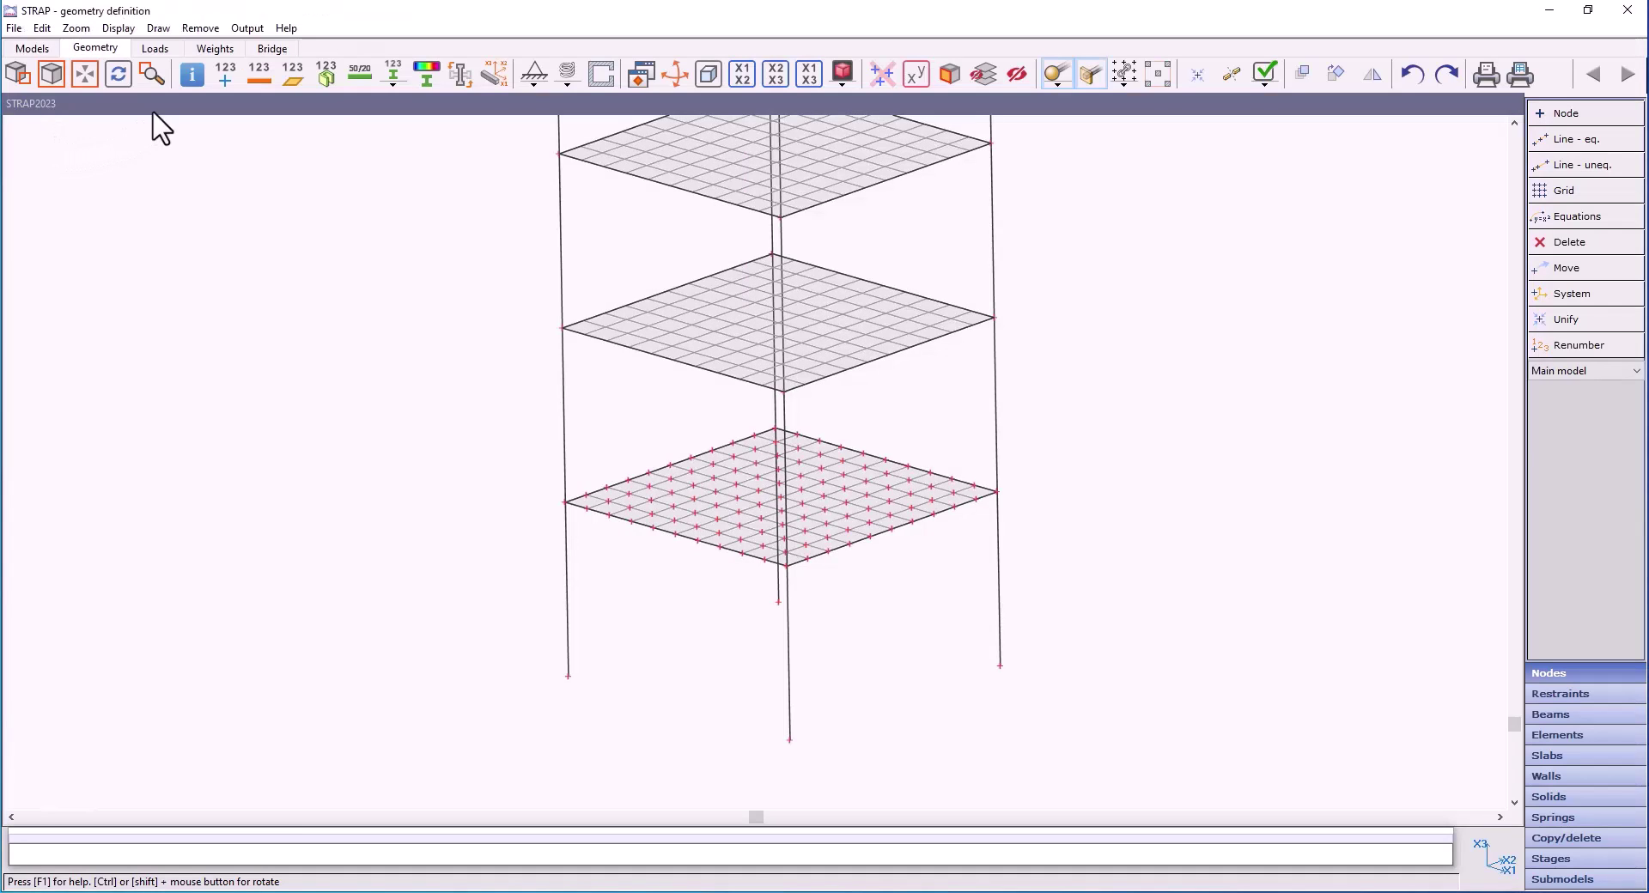
left_click(203, 28)
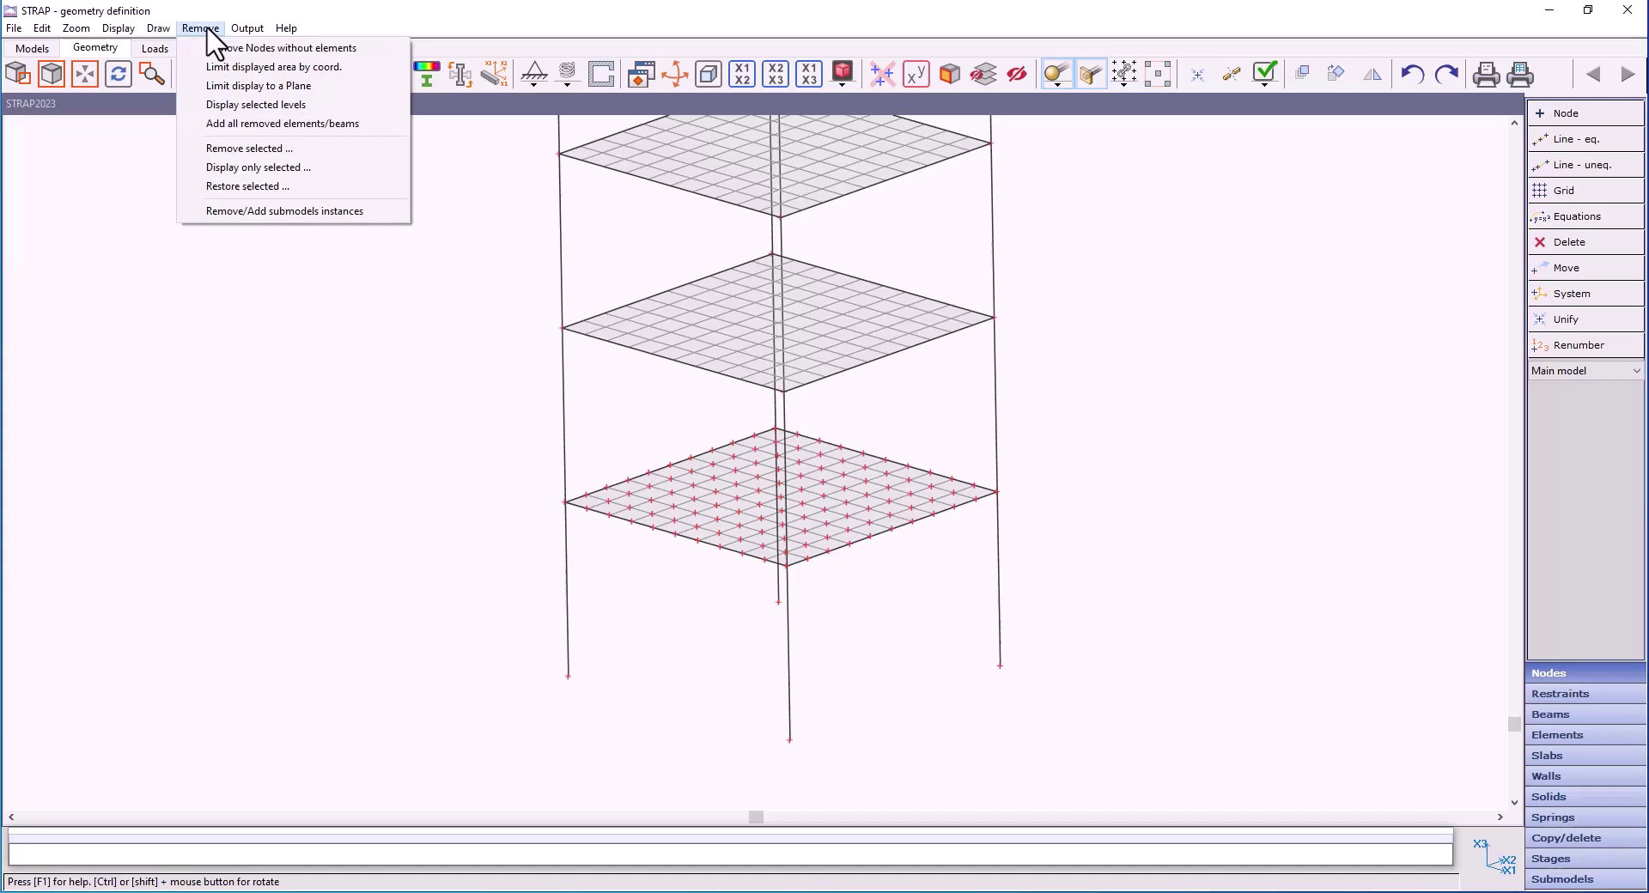
left_click(255, 104)
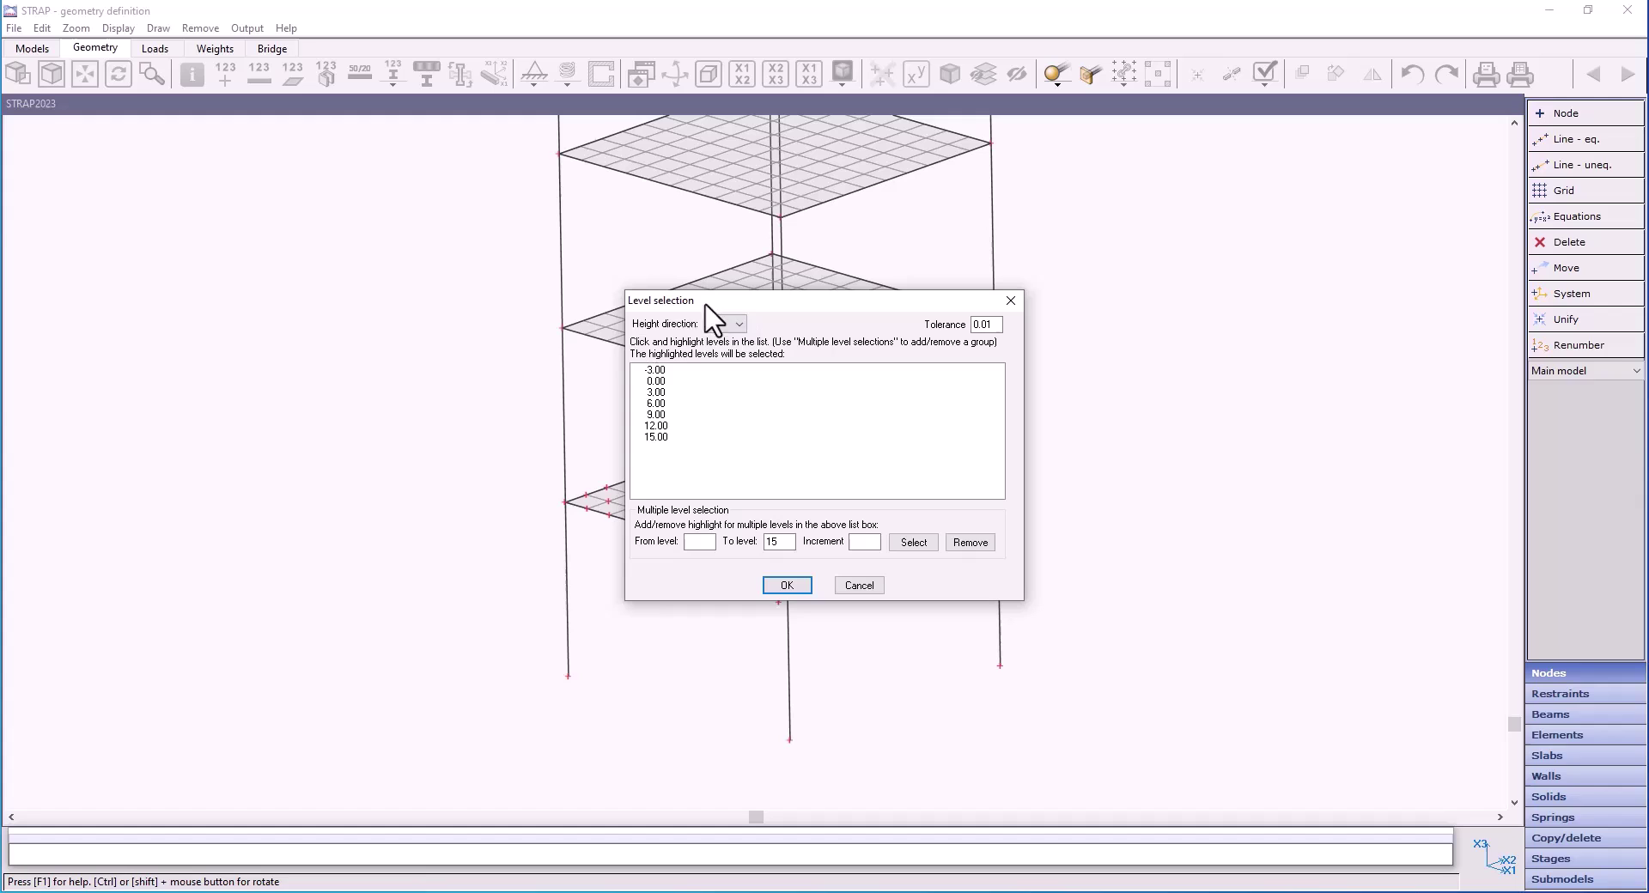
left_click(736, 325)
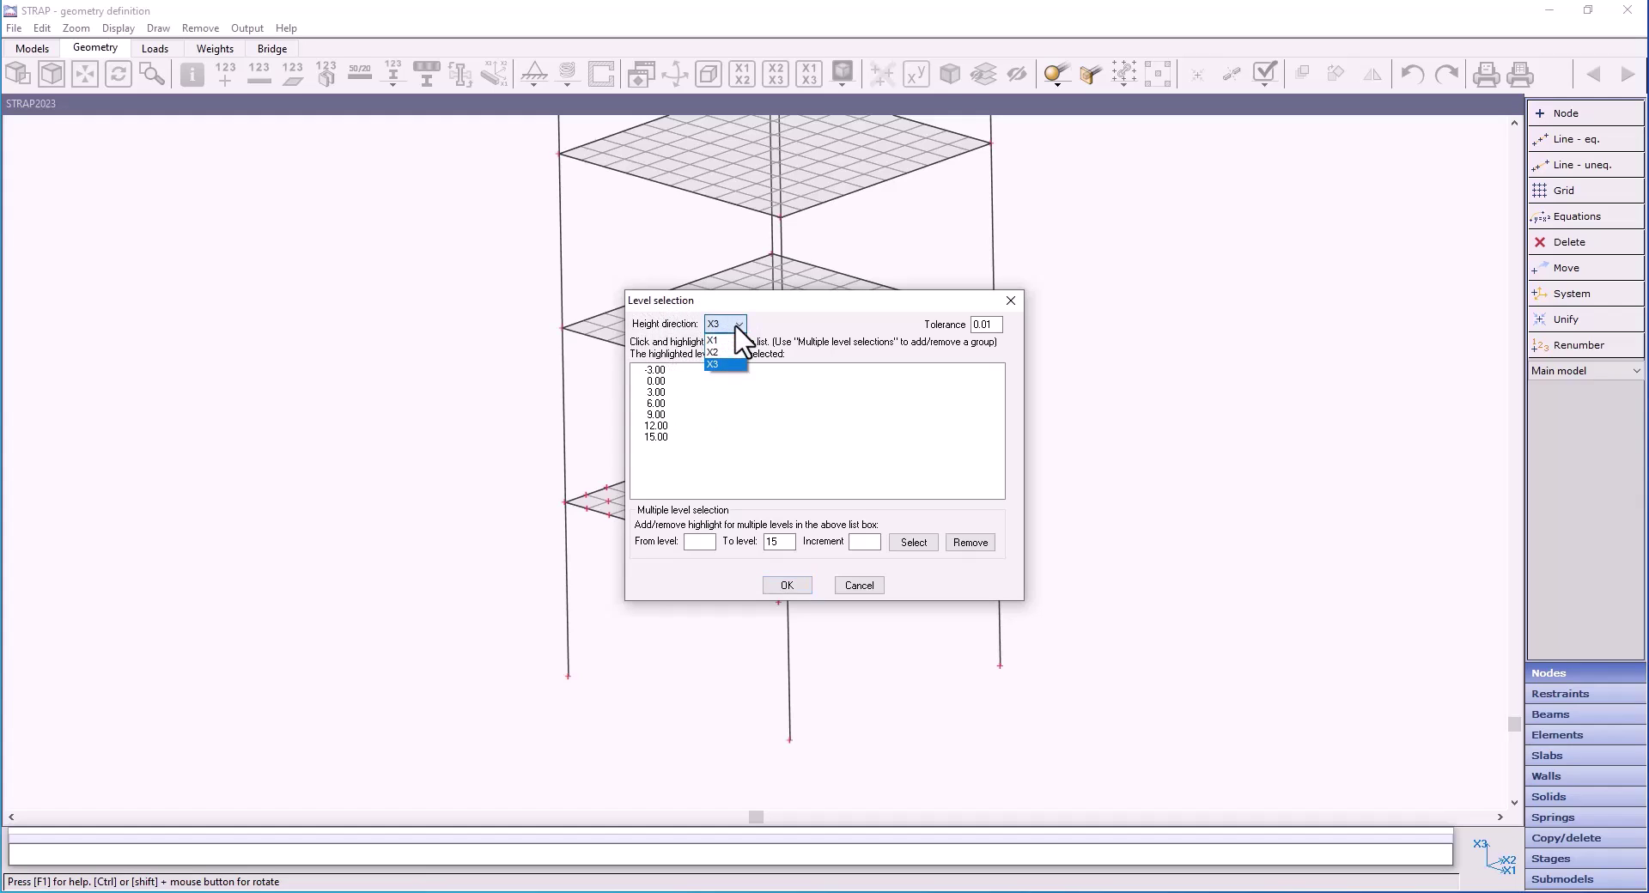
left_click(736, 328)
left_click(786, 584)
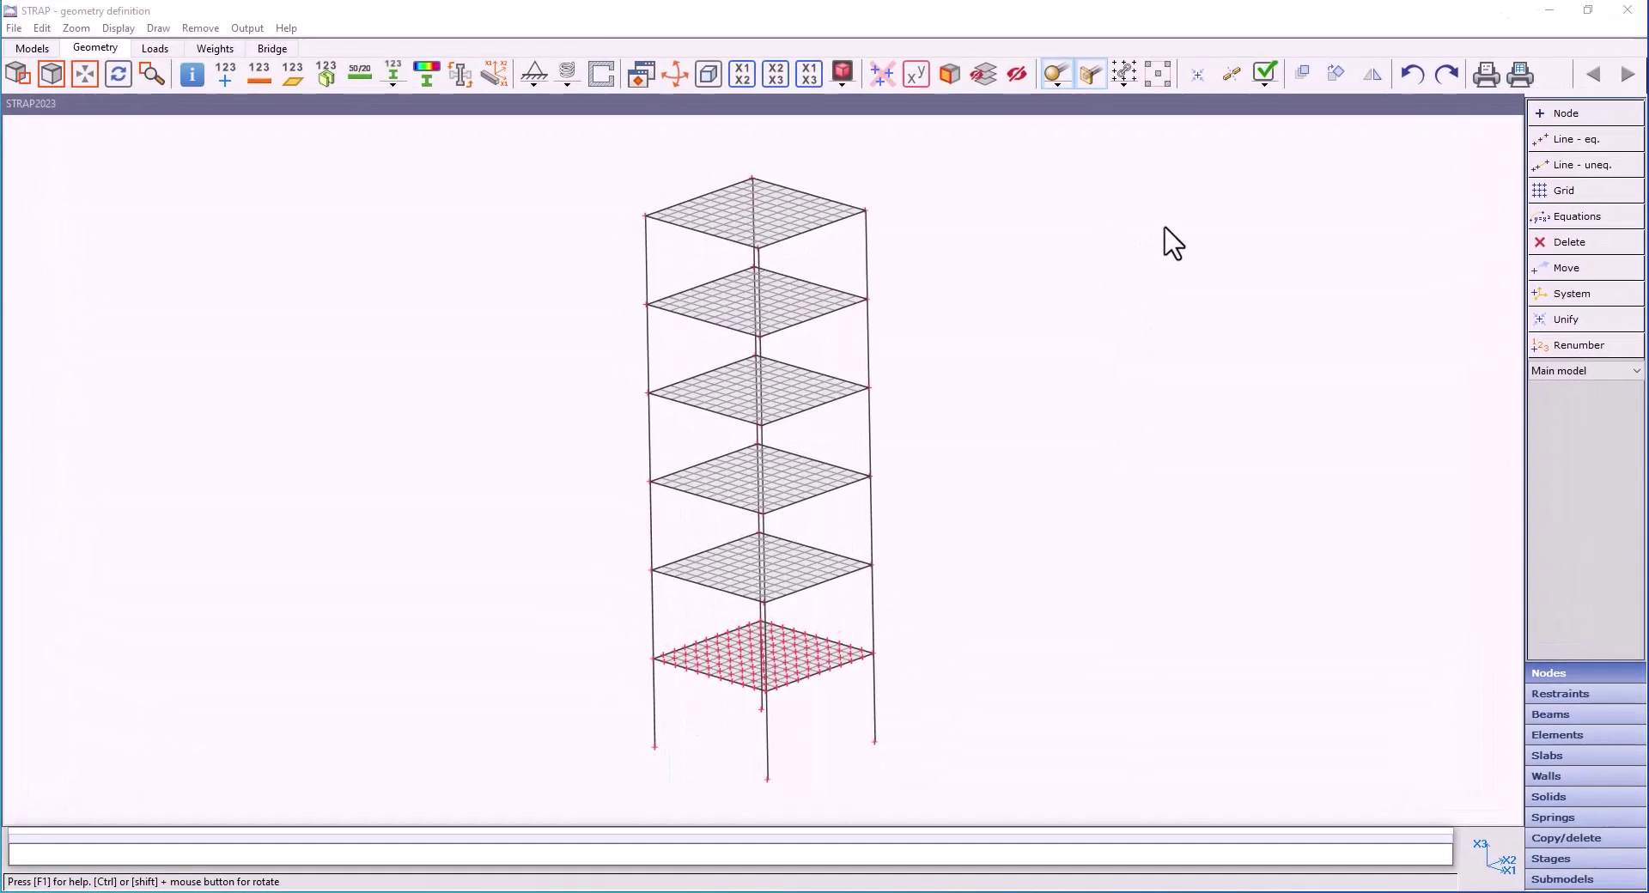
Review the Remove, Display only and Restore actions and the element types for display removal, and start the element selection.
left_click(1019, 78)
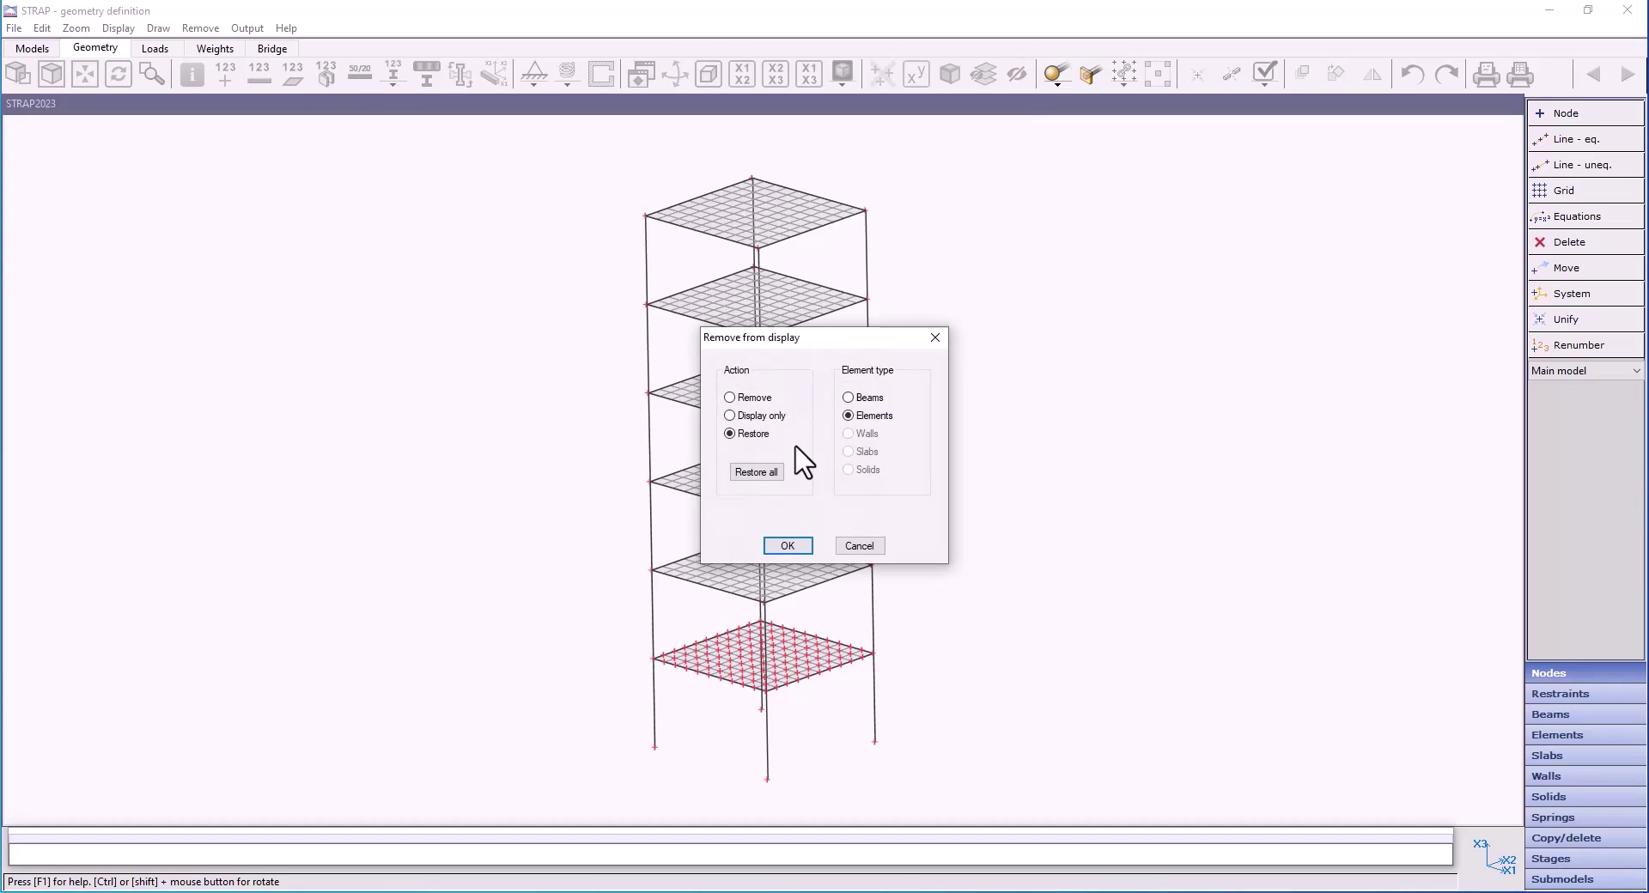
left_click(731, 397)
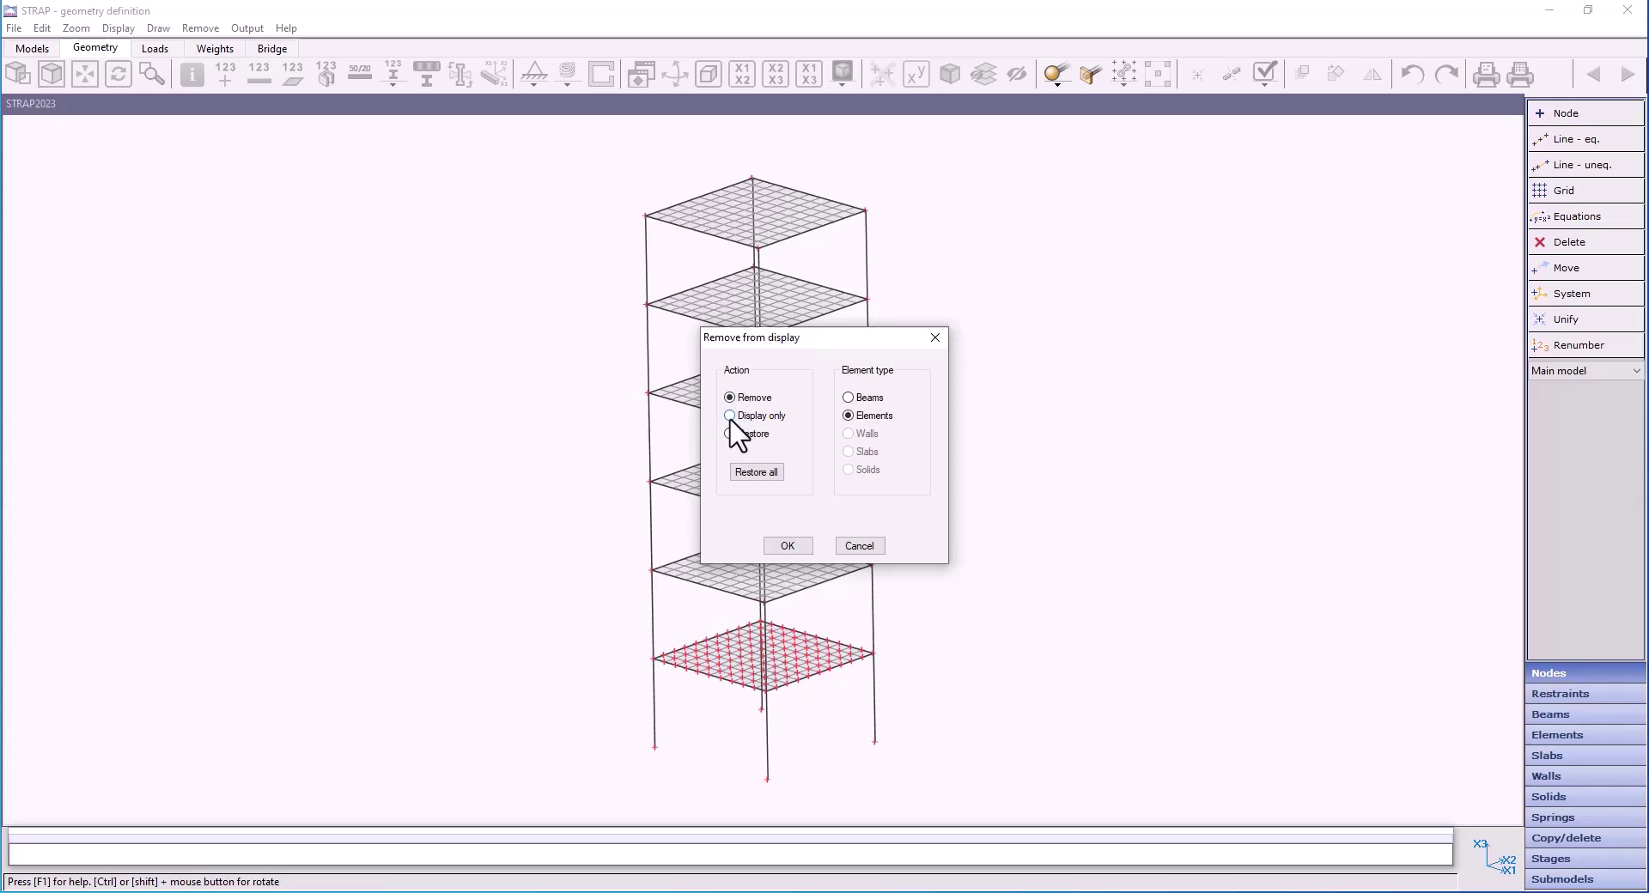
left_click(731, 416)
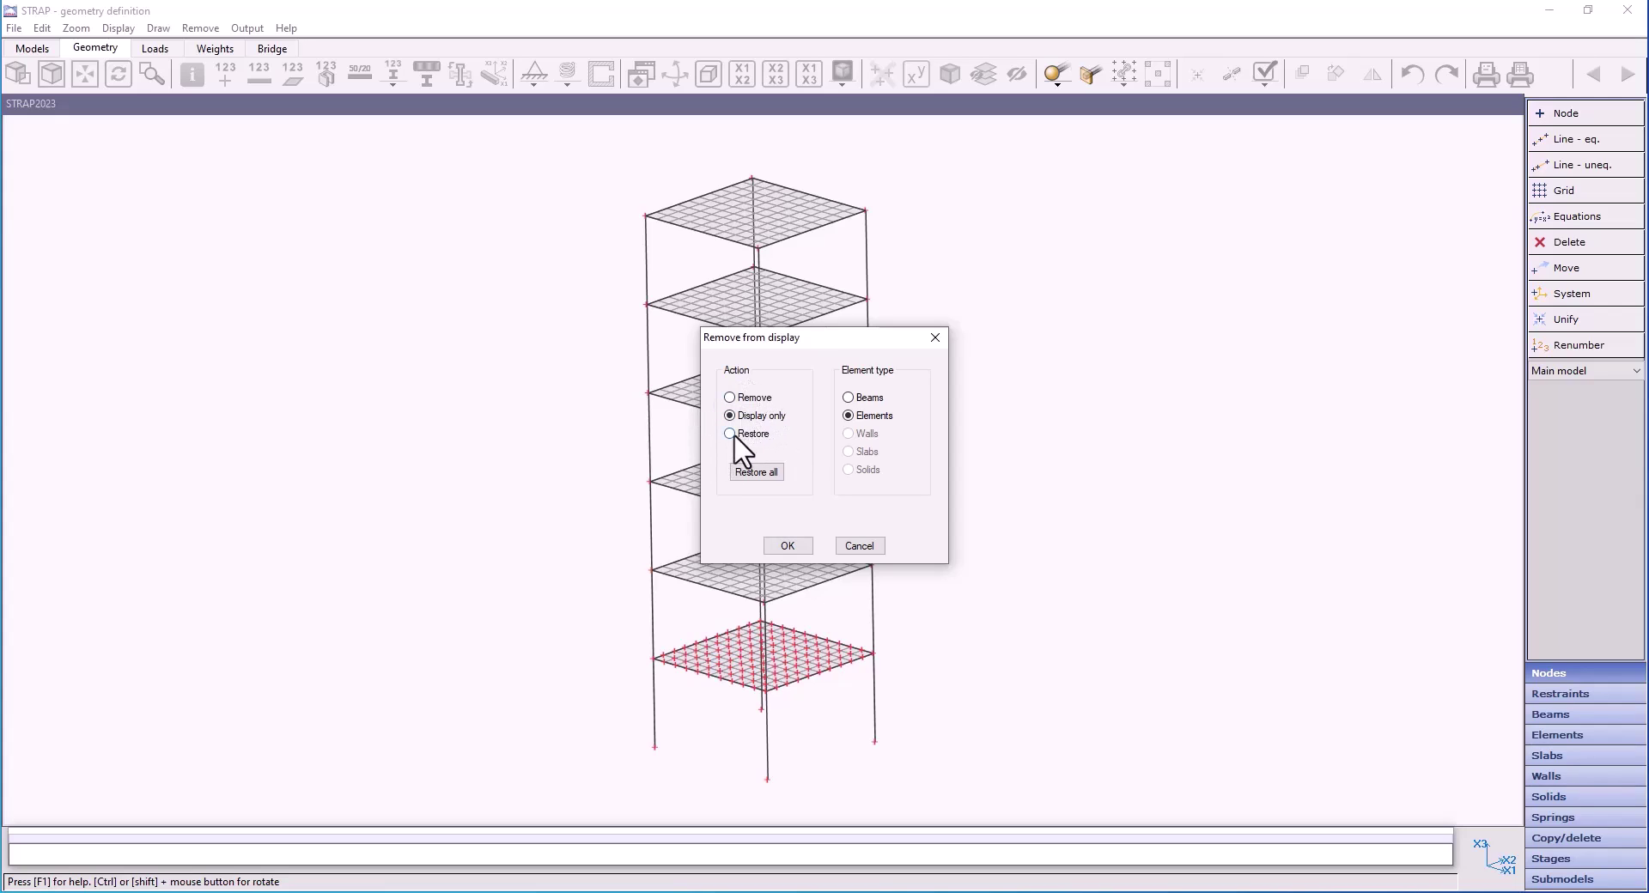
left_click(732, 434)
left_click(850, 398)
left_click(789, 545)
Hide an L-shaped run of eleven individually selected elements near the back corner of the lowest slab.
scroll(780, 640, "up", 3)
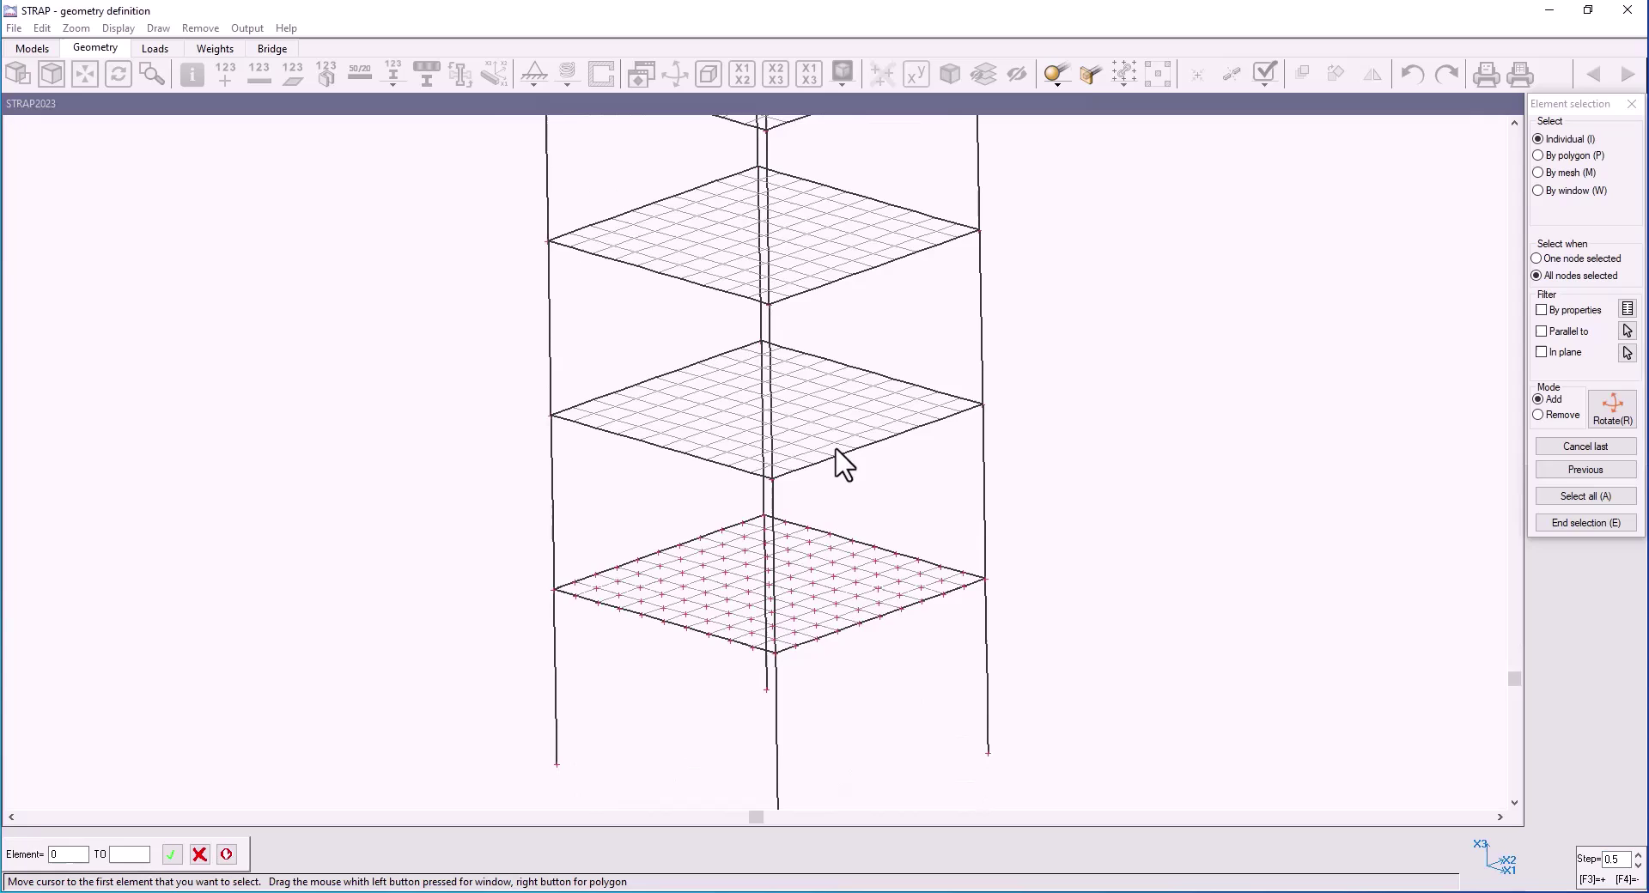
scroll(844, 464, "up", 2)
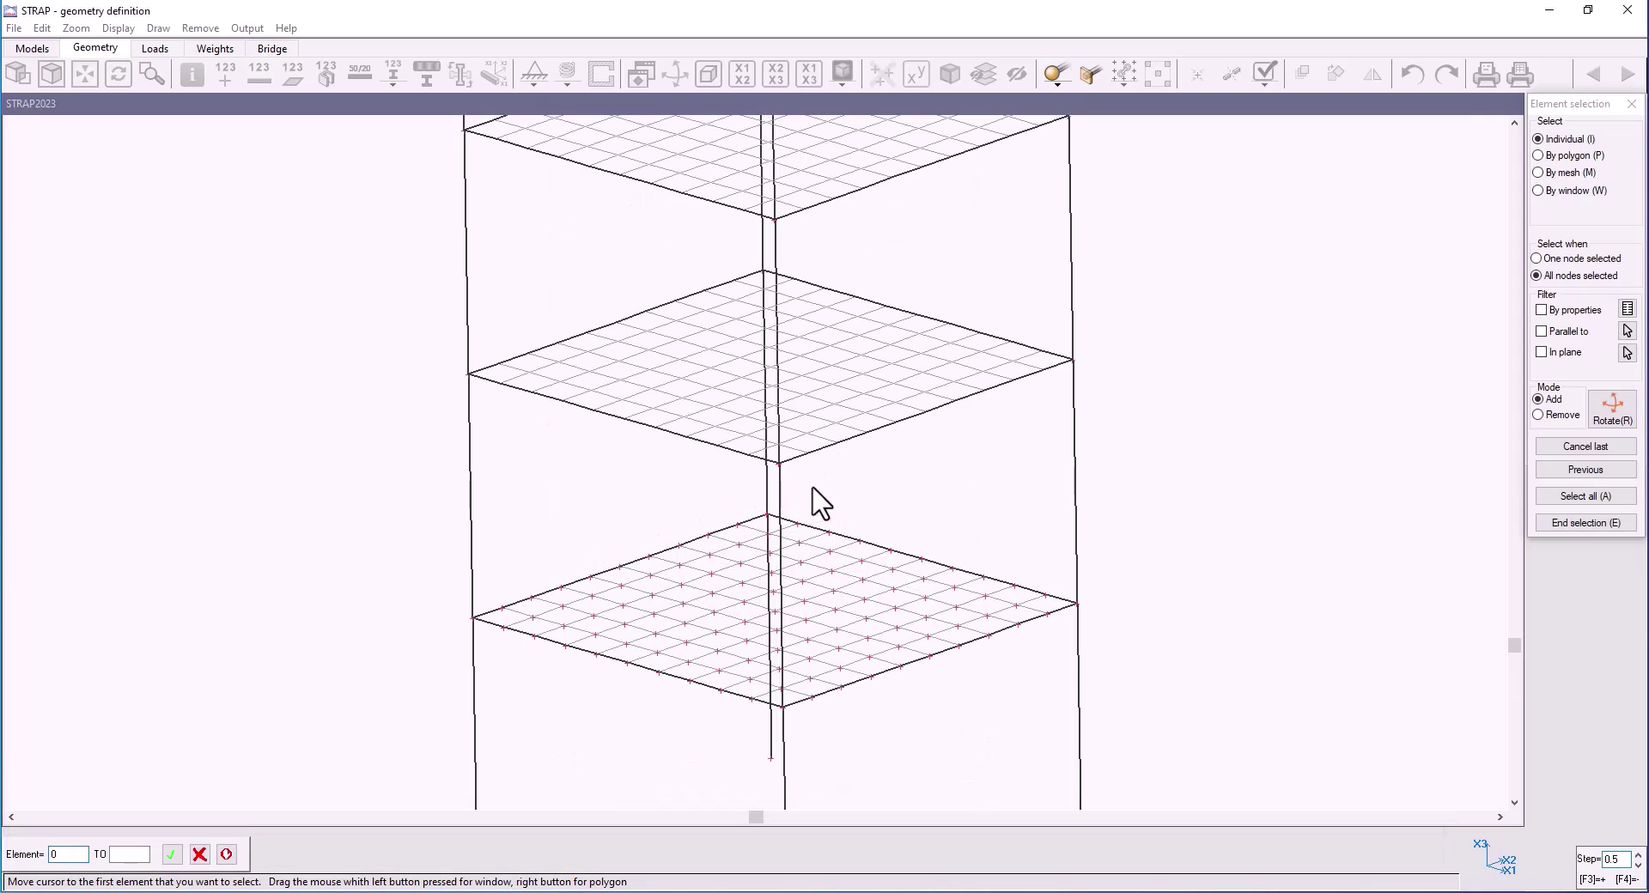
left_click(622, 594)
left_click(652, 584)
left_click(681, 574)
left_click(711, 563)
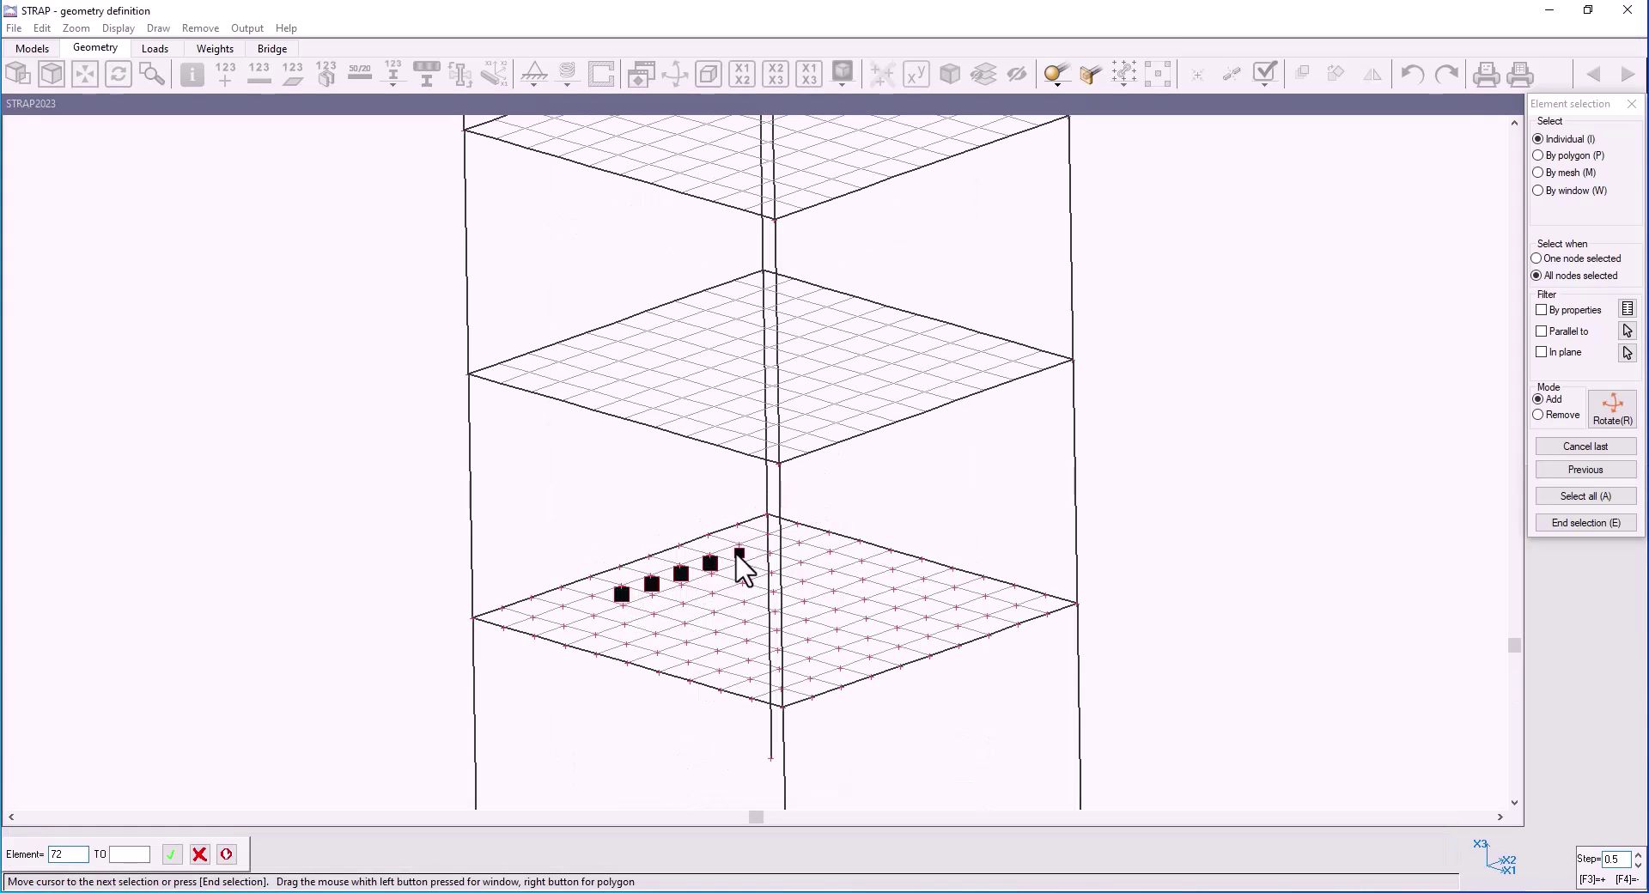
left_click(739, 554)
left_click(770, 542)
left_click(800, 551)
left_click(832, 561)
left_click(865, 570)
left_click(893, 579)
left_click(924, 589)
key("e")
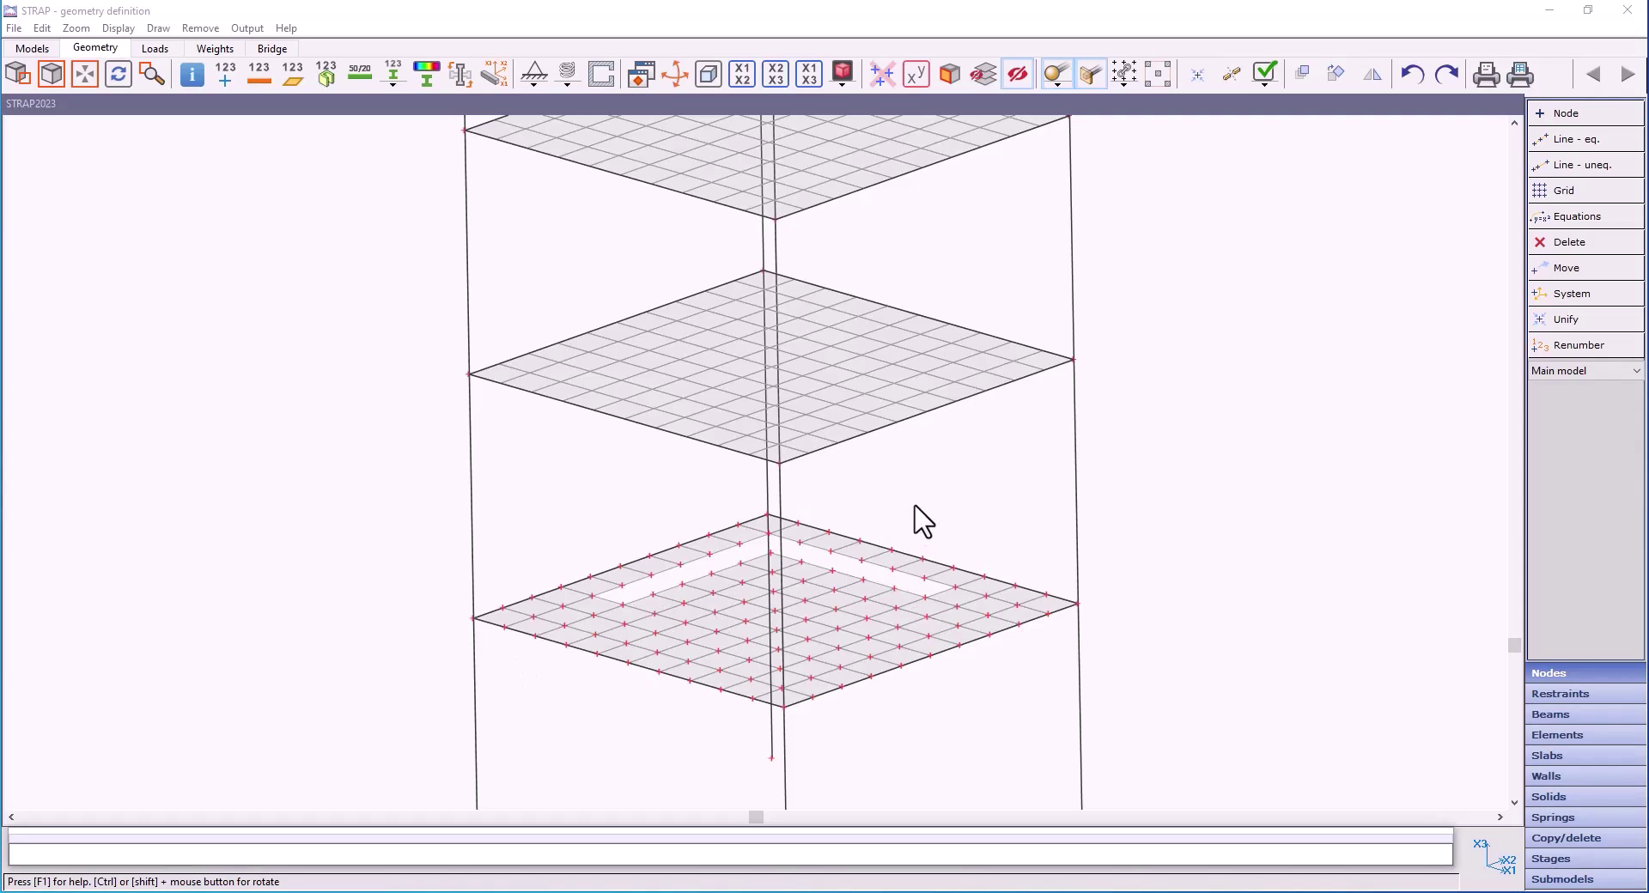
Restore the hidden L-shaped run of elements on the lowest slab by selecting them individually.
left_click(1018, 75)
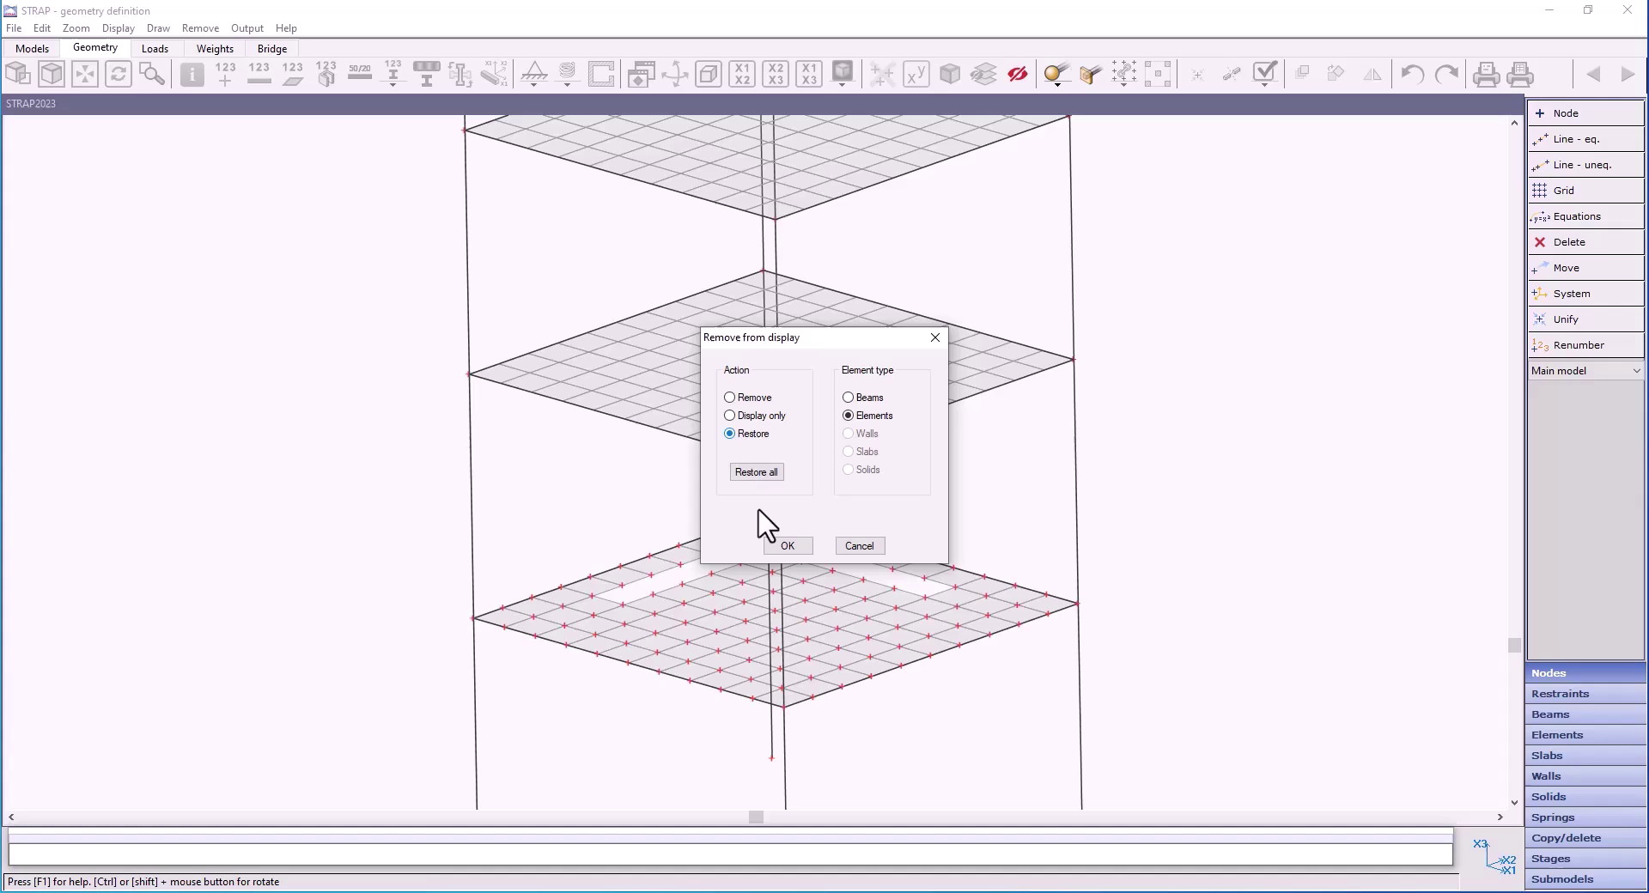
left_click(788, 545)
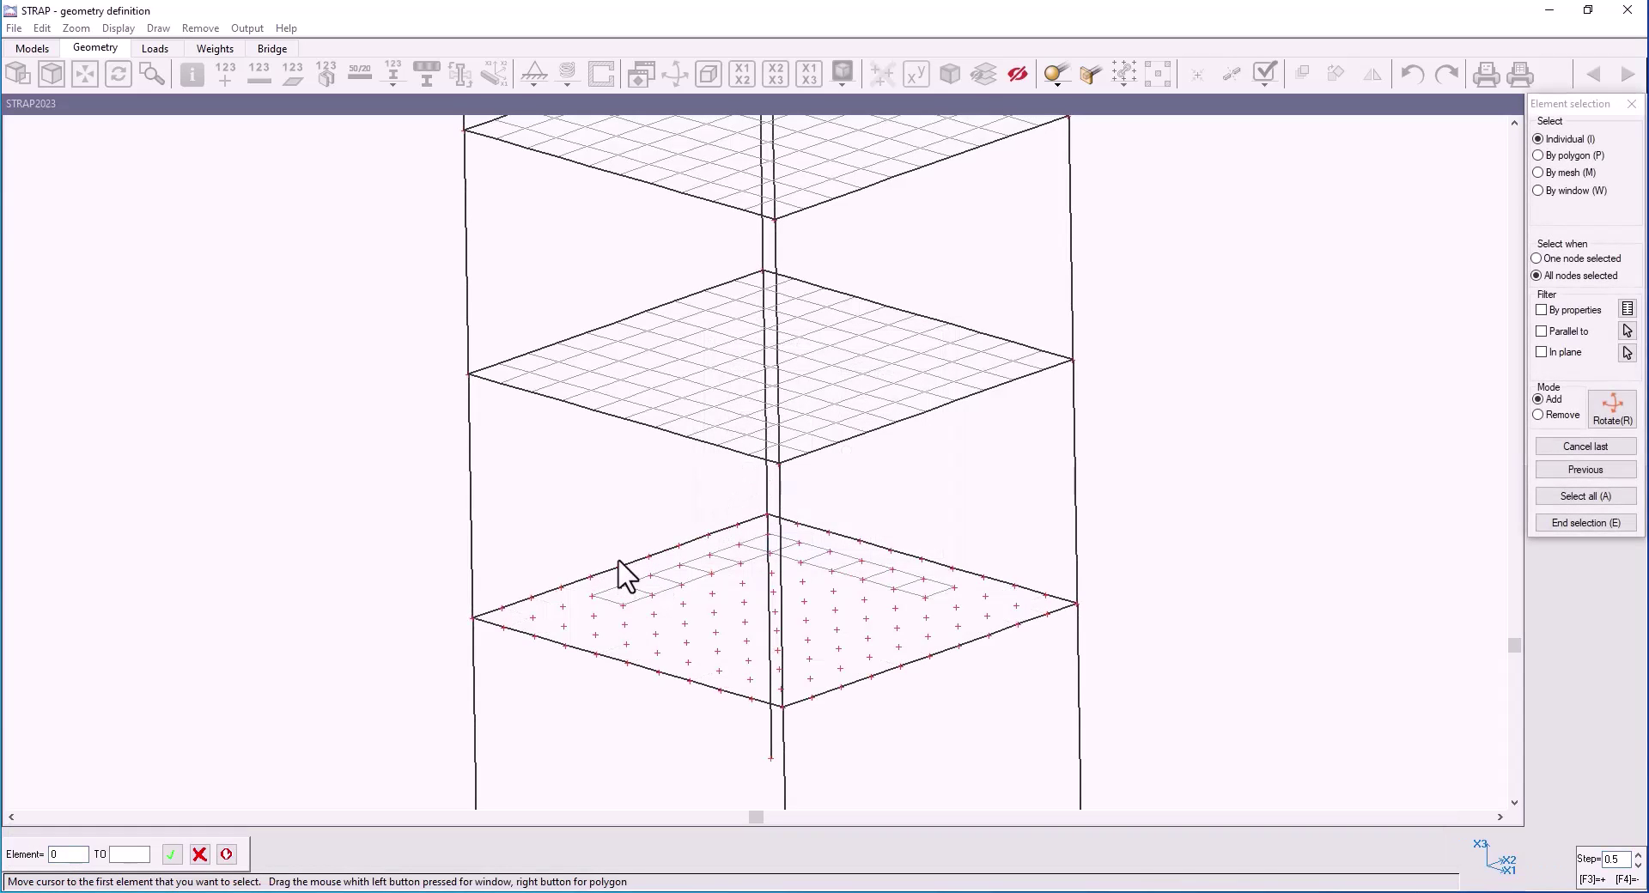
left_click(624, 592)
left_click(652, 584)
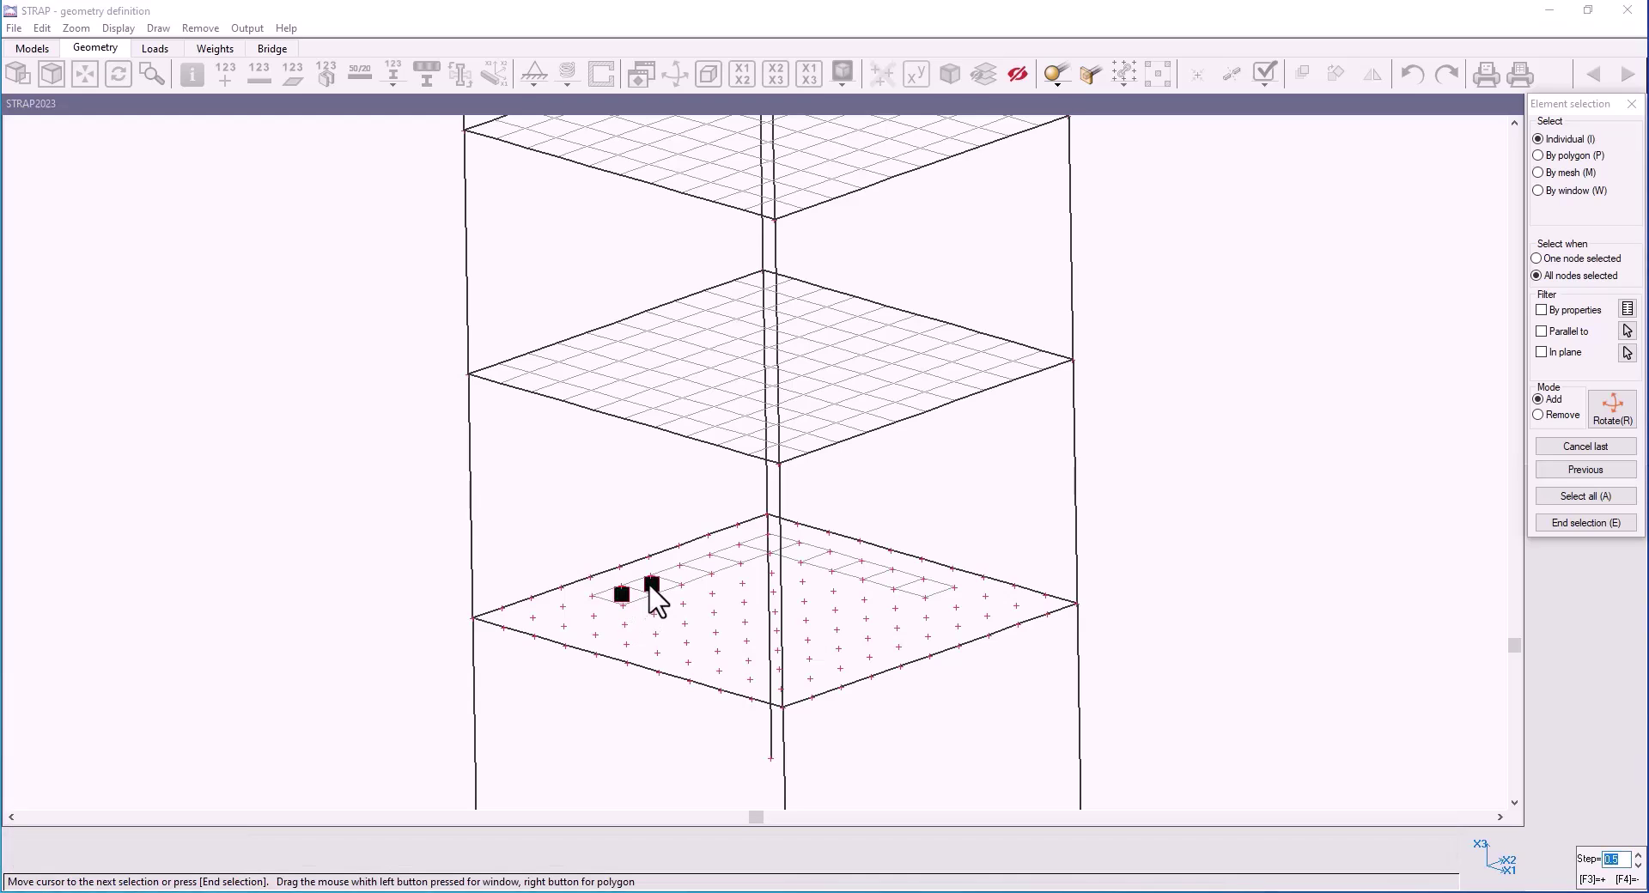
left_click(711, 564)
left_click(741, 554)
left_click(771, 543)
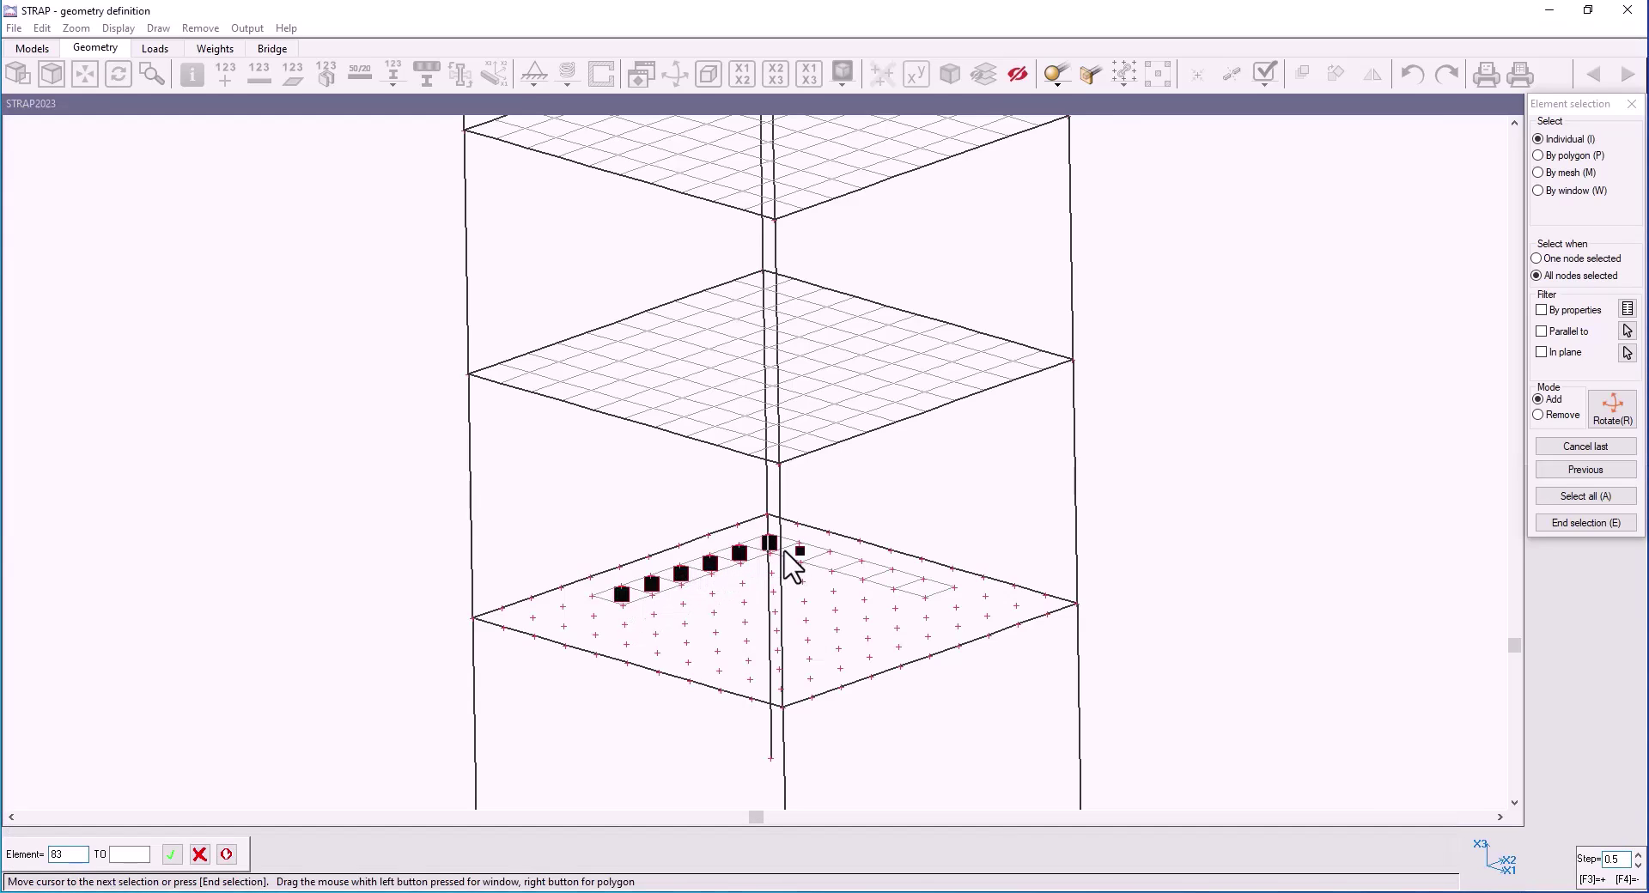
left_click(802, 553)
left_click(833, 562)
left_click(863, 571)
left_click(893, 580)
left_click(923, 590)
key("e")
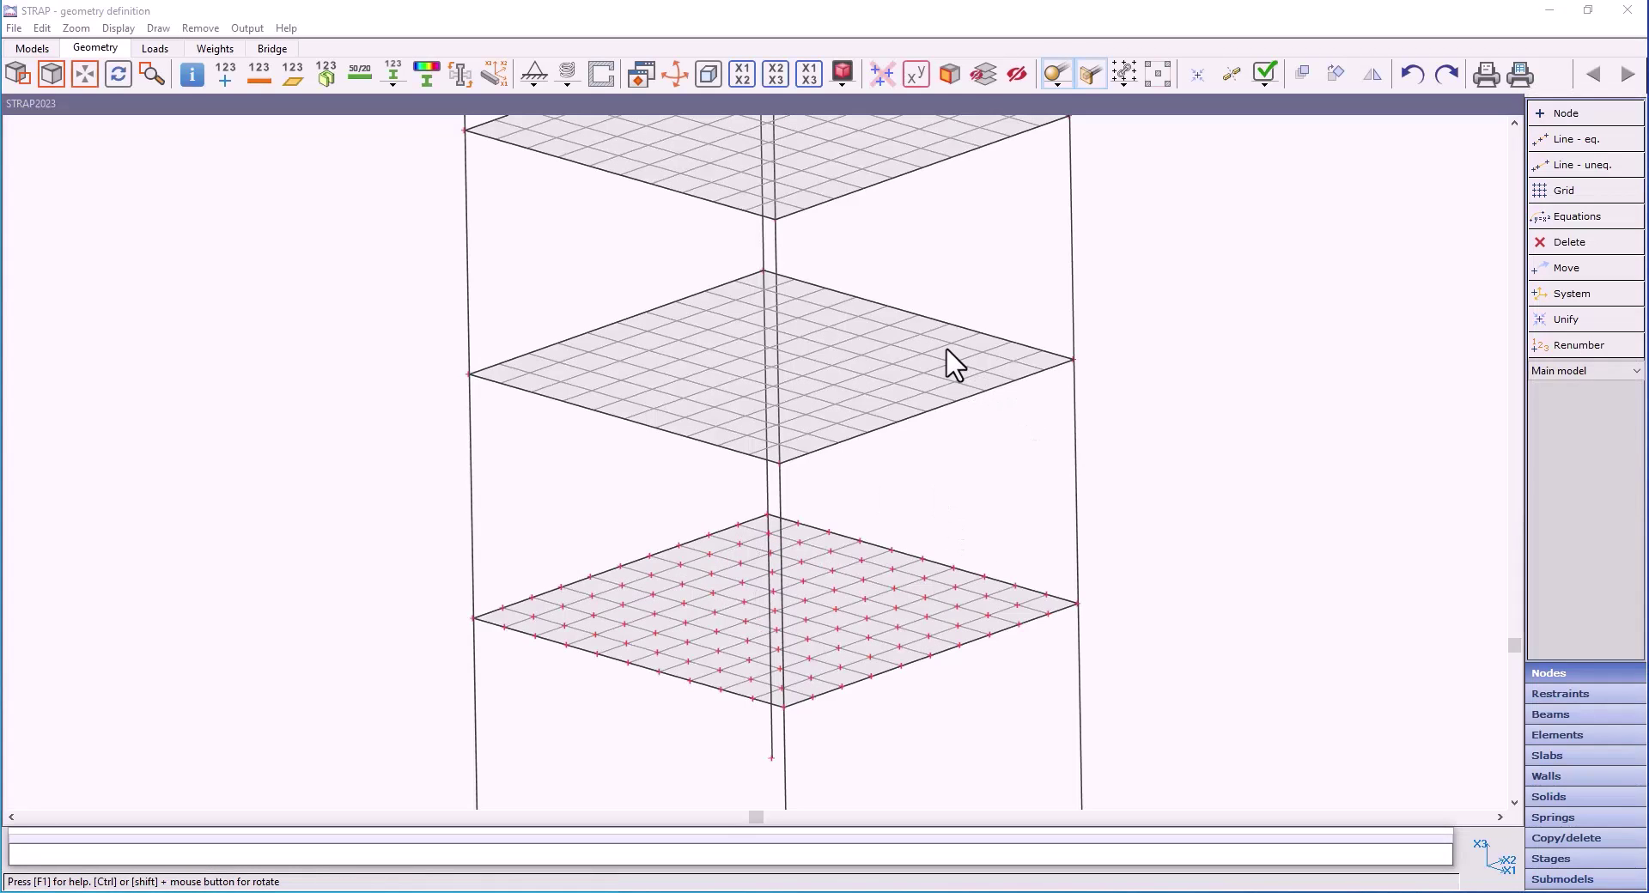
Hide a shorter L-shaped run of individually selected elements on the lowest slab, and restore all hidden elements at once.
left_click(1020, 72)
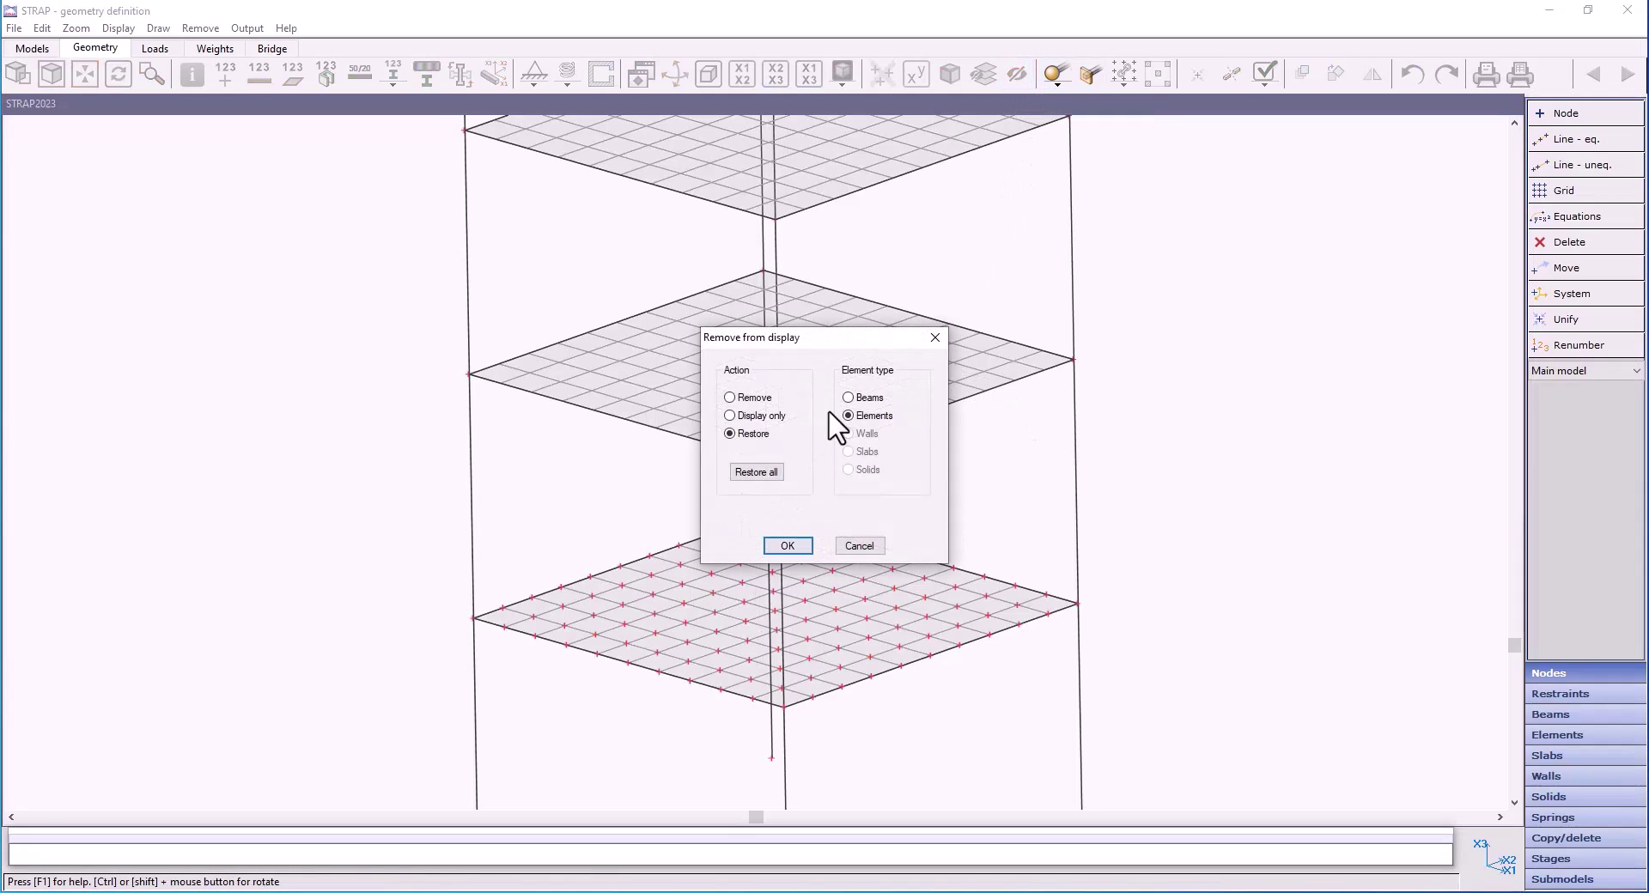
left_click(730, 398)
left_click(803, 545)
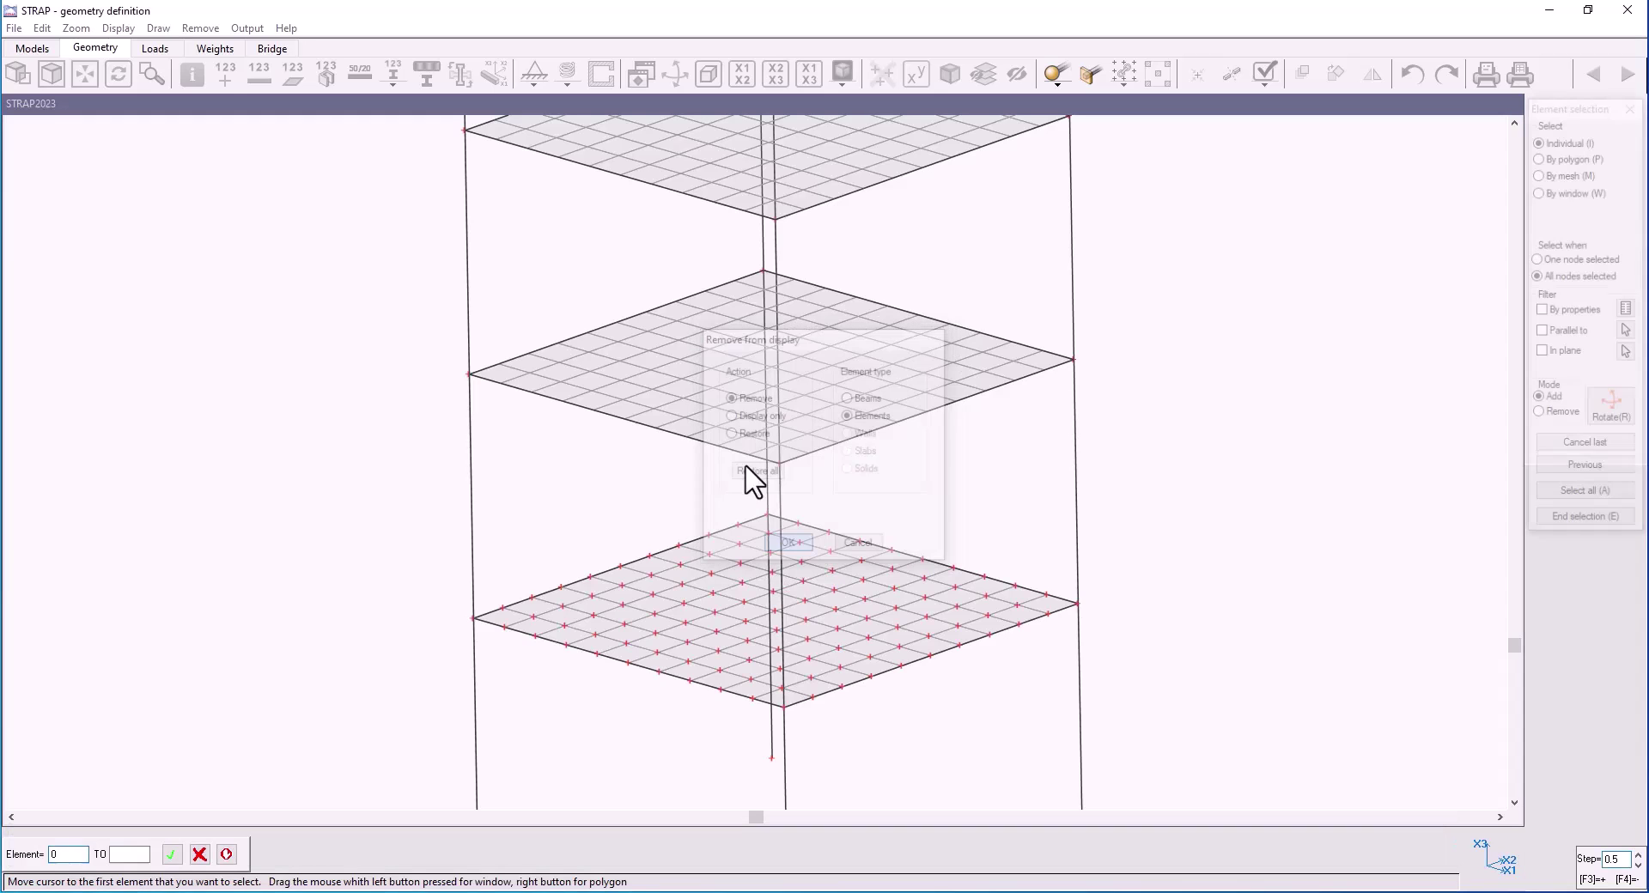
left_click(678, 596)
left_click(709, 586)
left_click(738, 575)
left_click(768, 565)
left_click(799, 573)
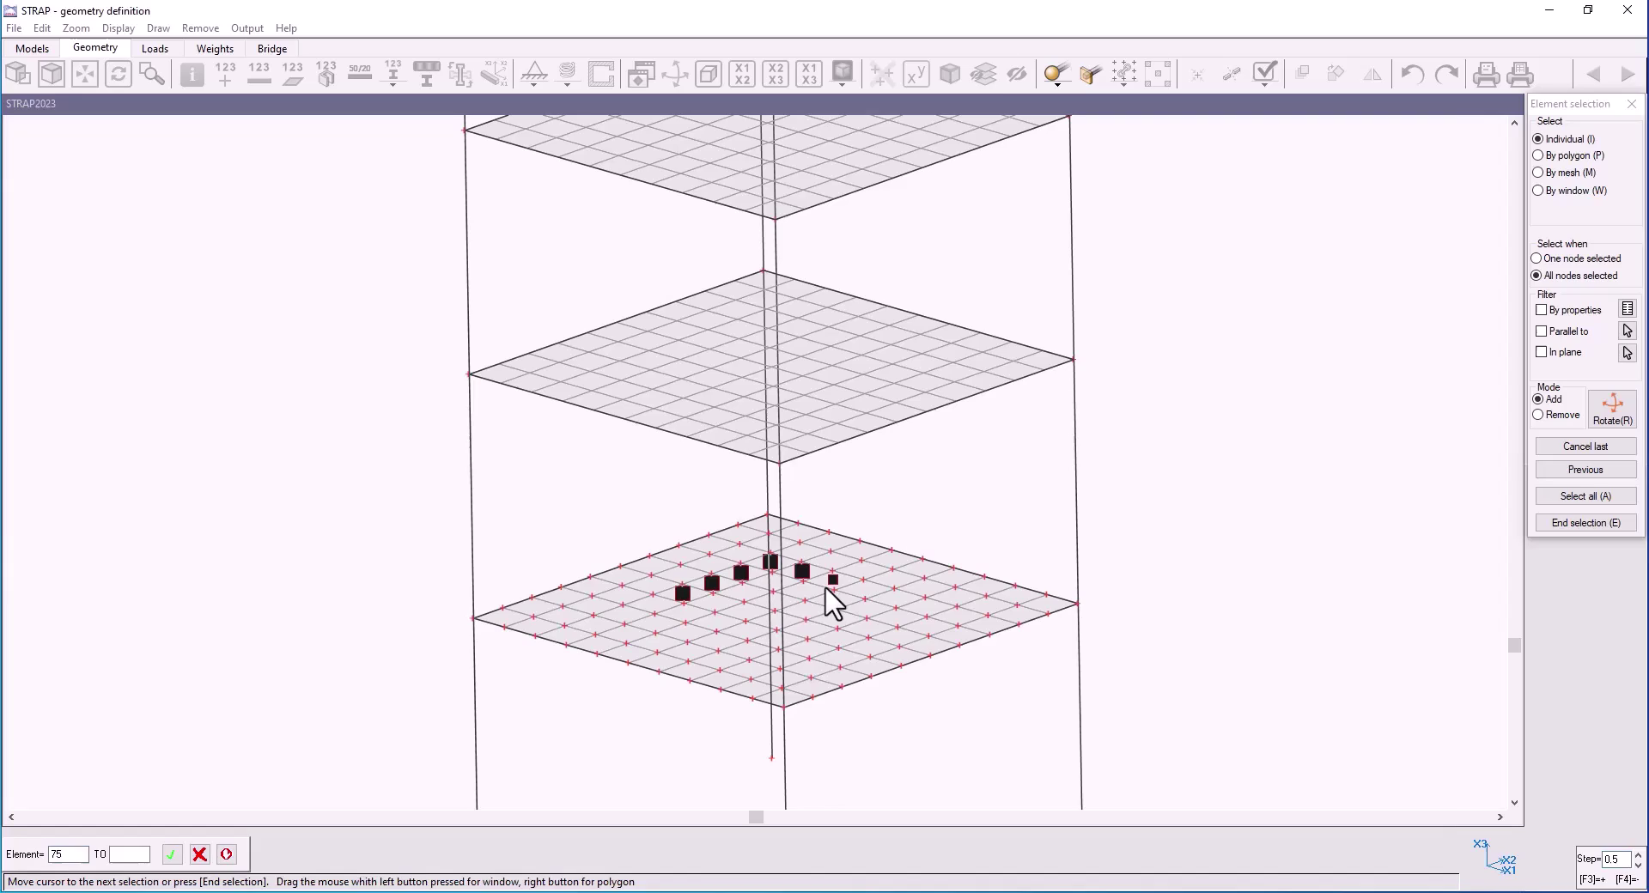
key("e")
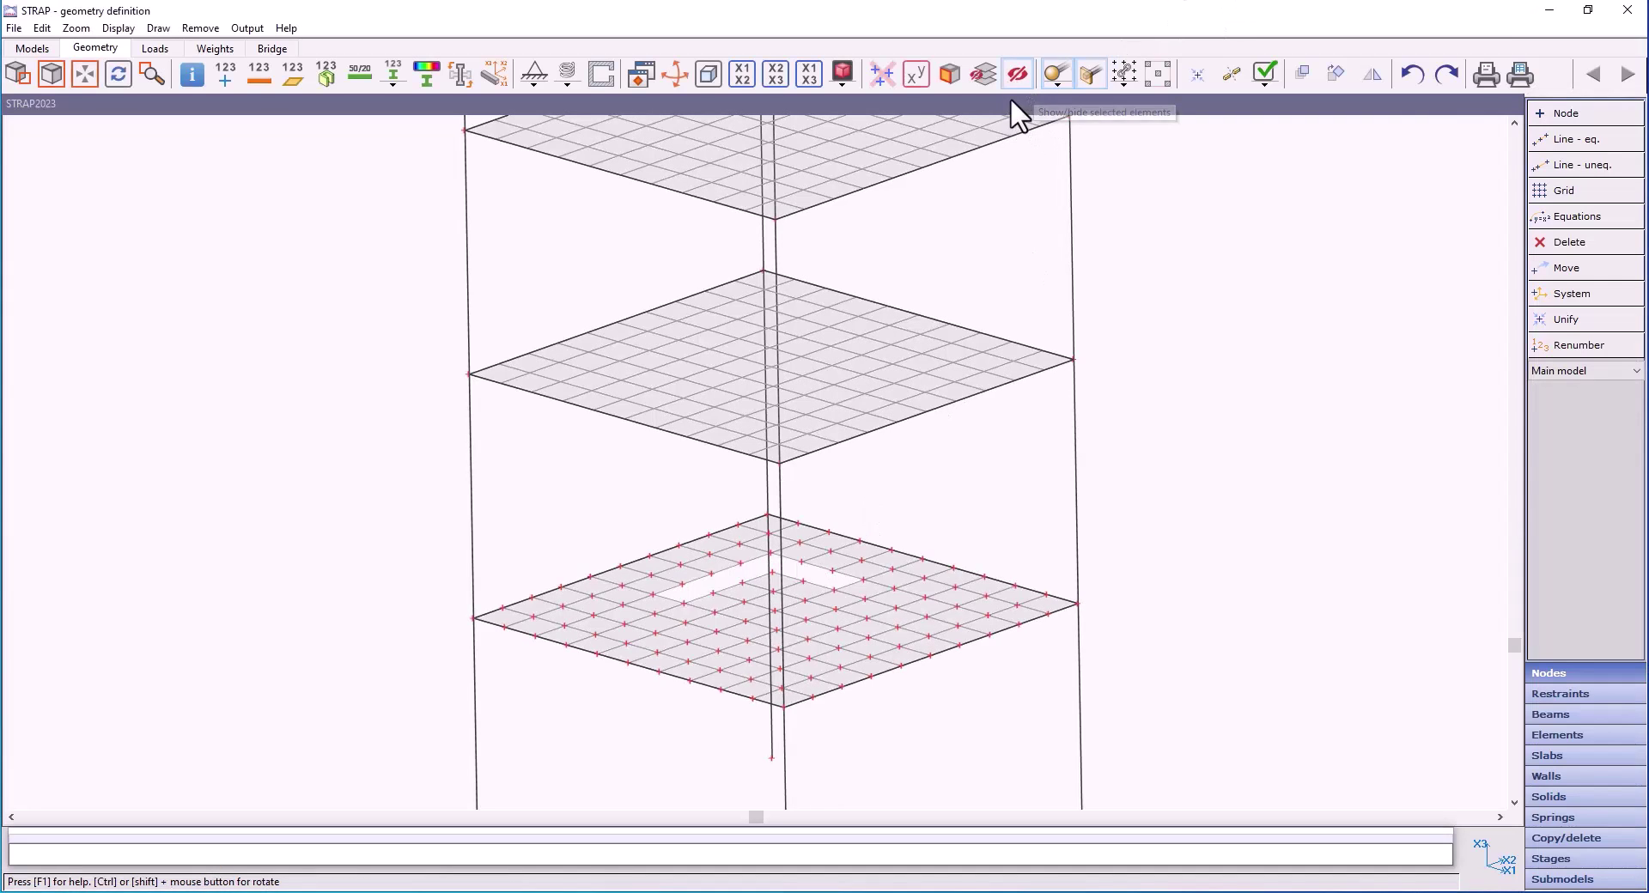
left_click(1018, 74)
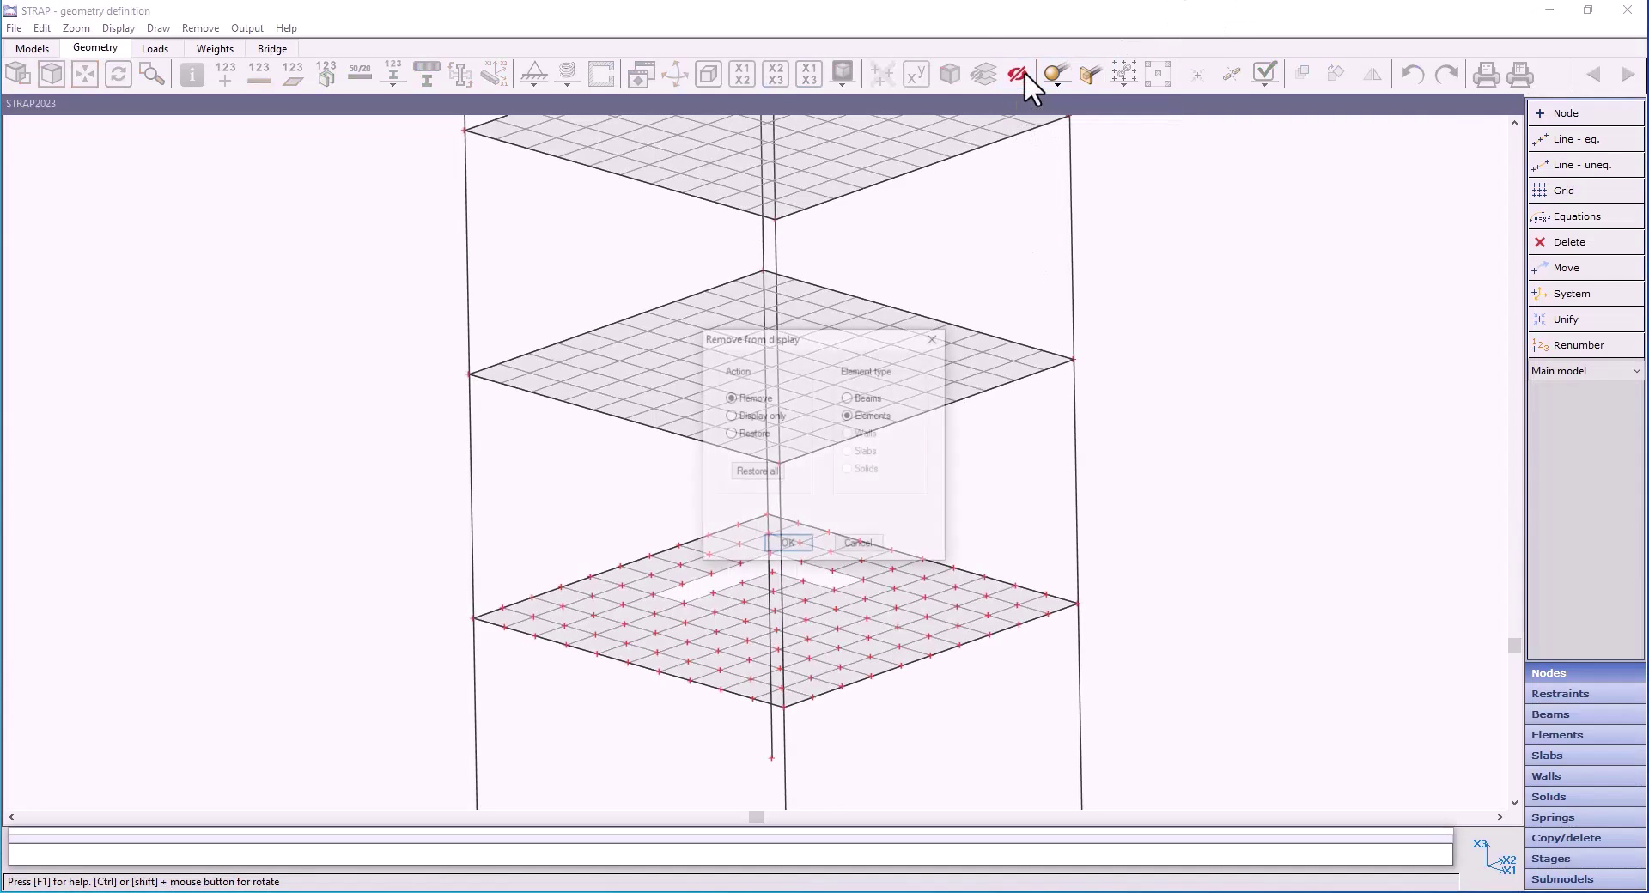
left_click(757, 472)
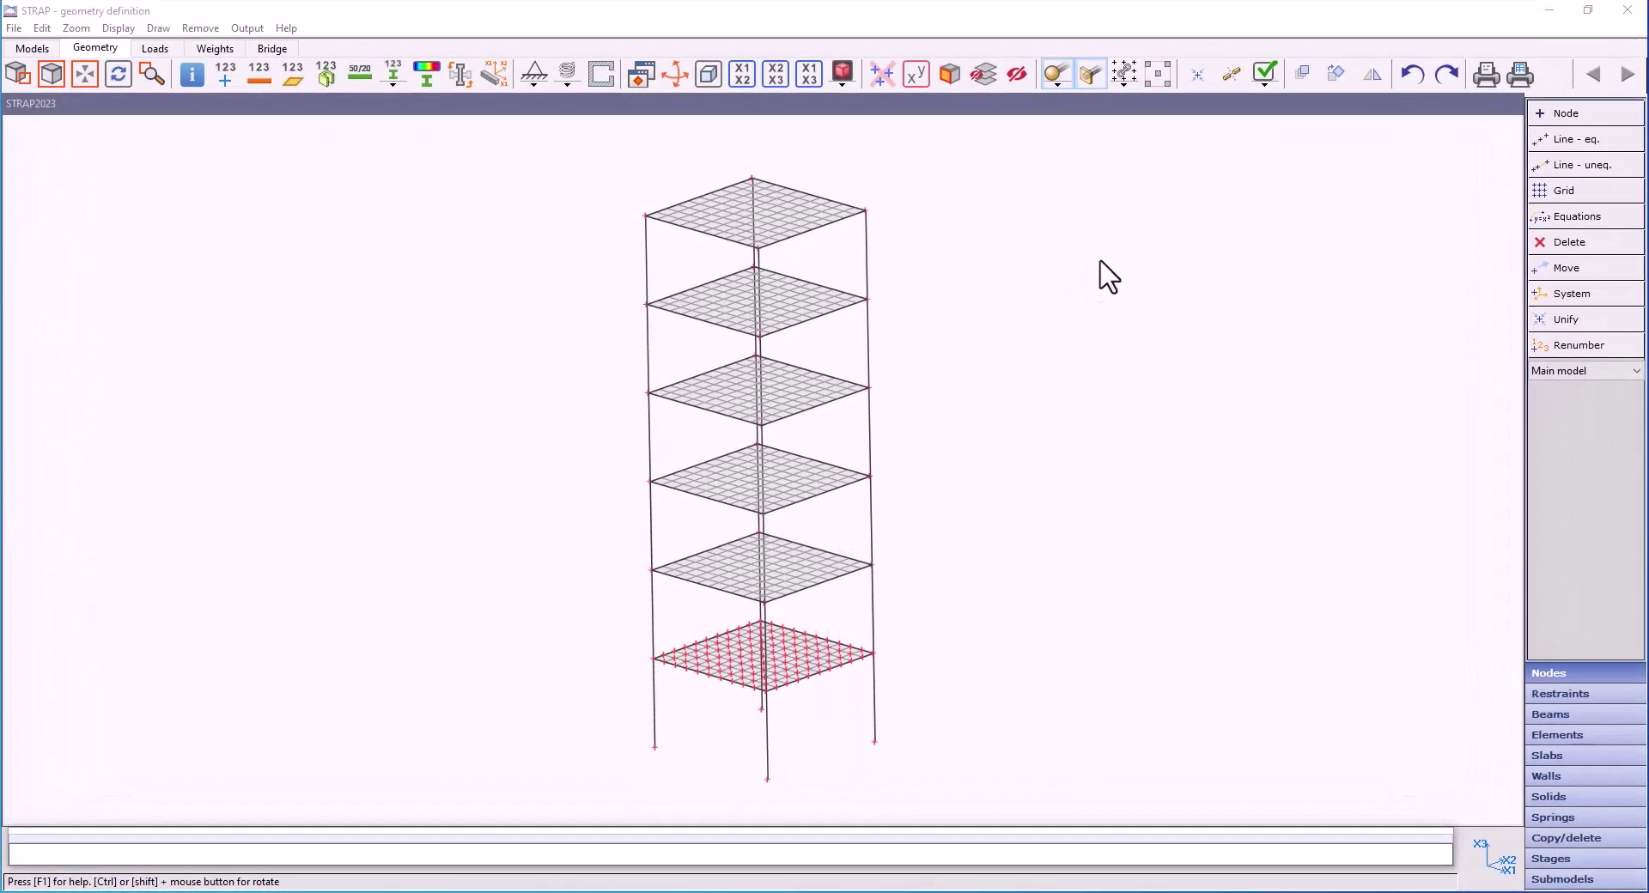
Hide the submodel instances so that only the main model is displayed.
left_click(986, 74)
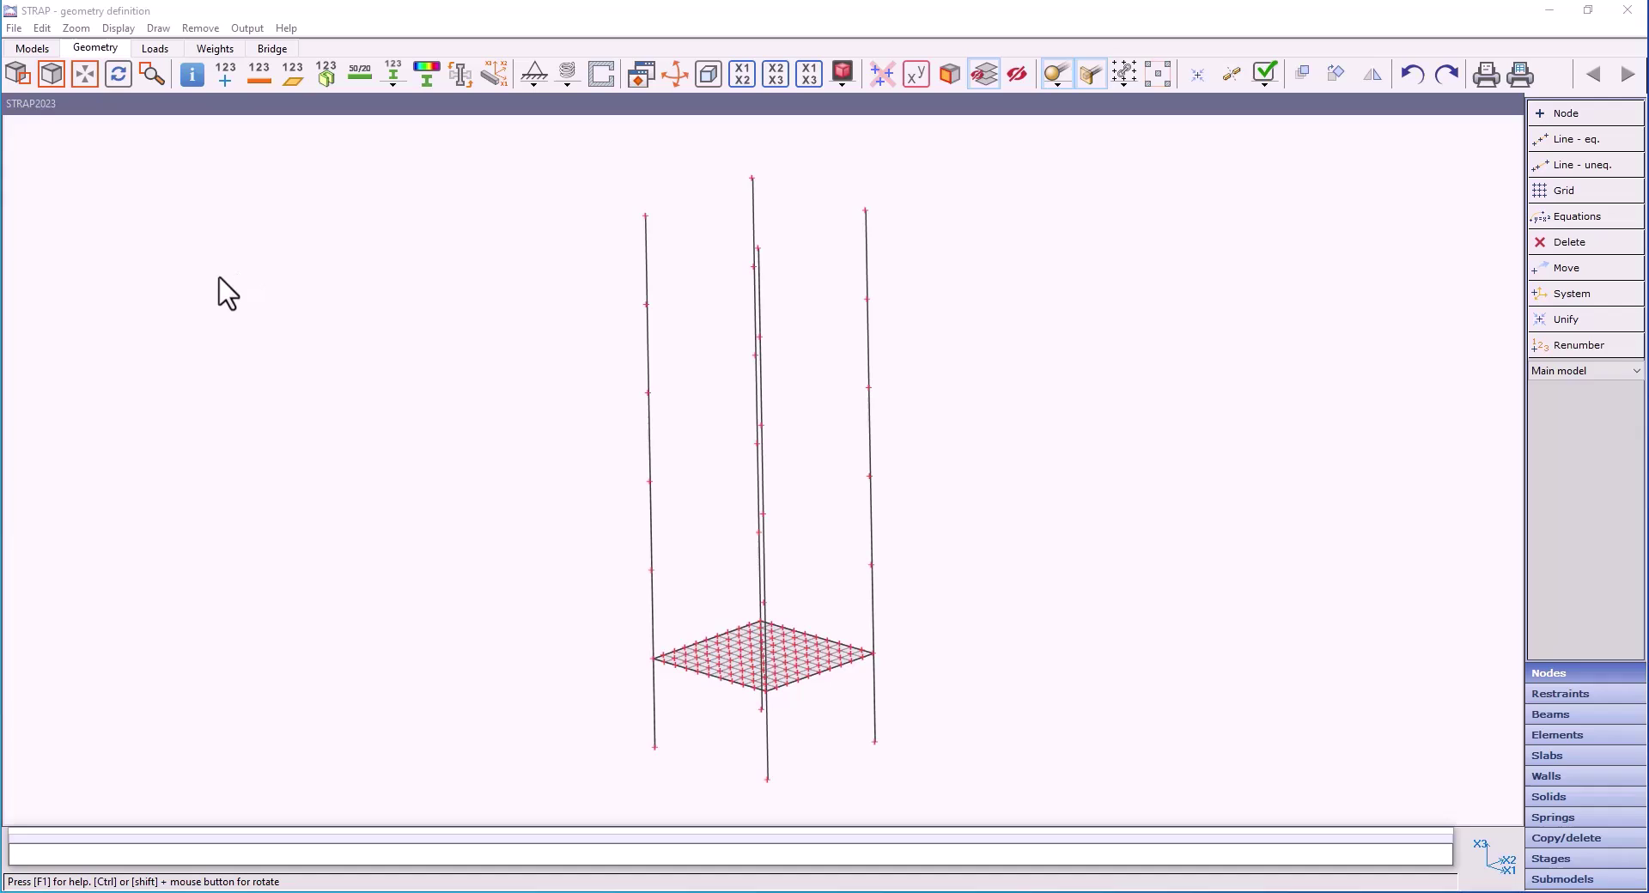
key("Escape")
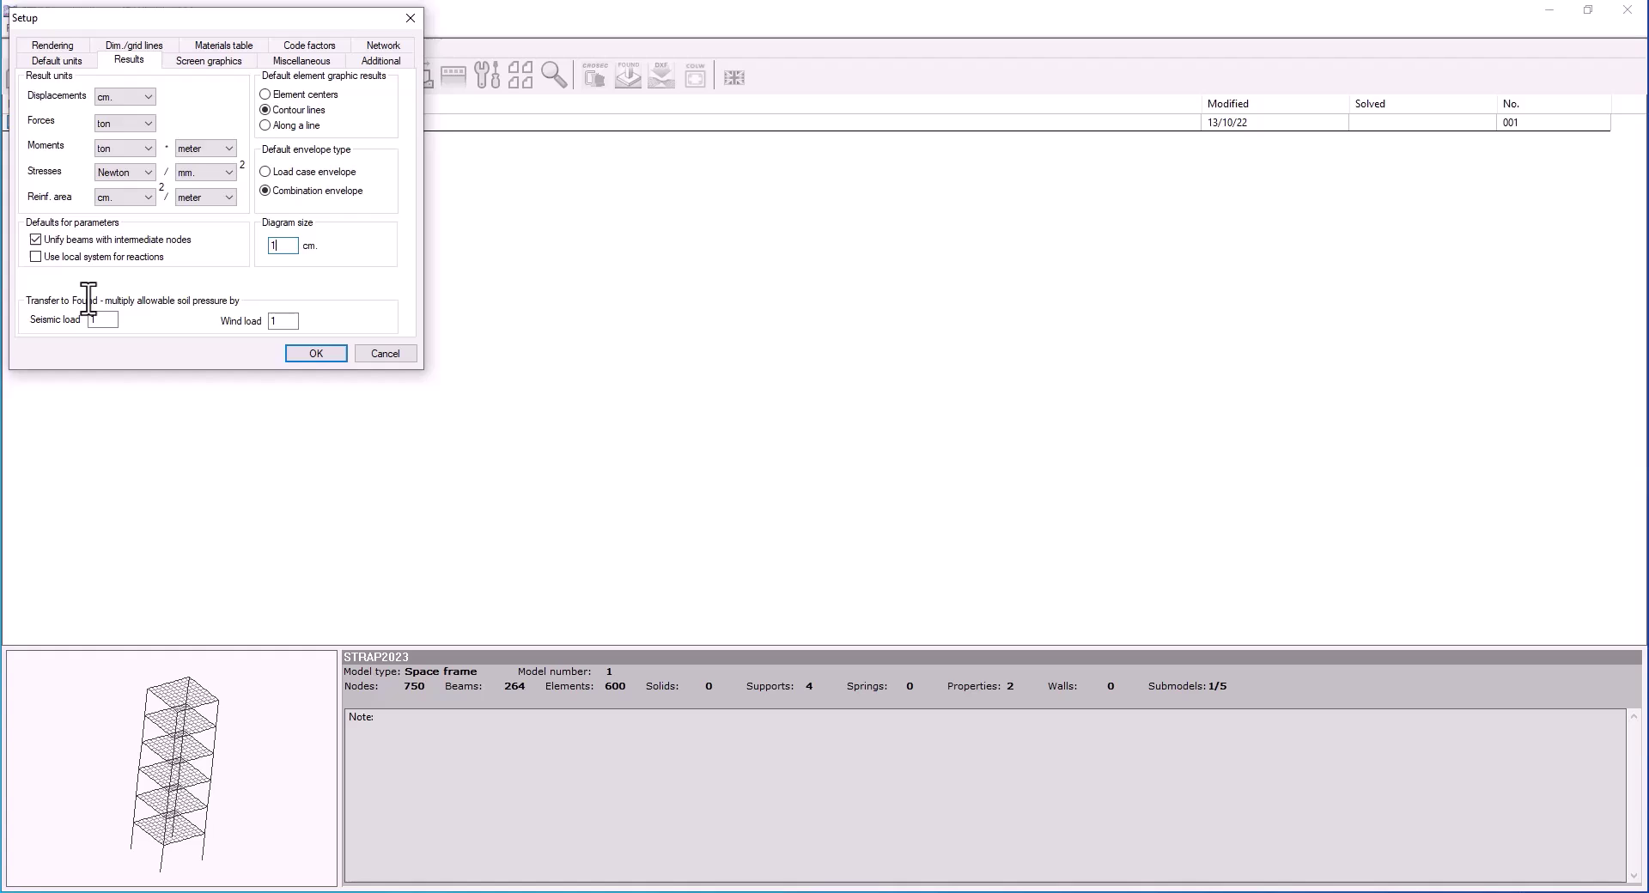
Confirm a diagram size of 1 cm in the results setup, and return from the PunPun model to the models list.
key("Return")
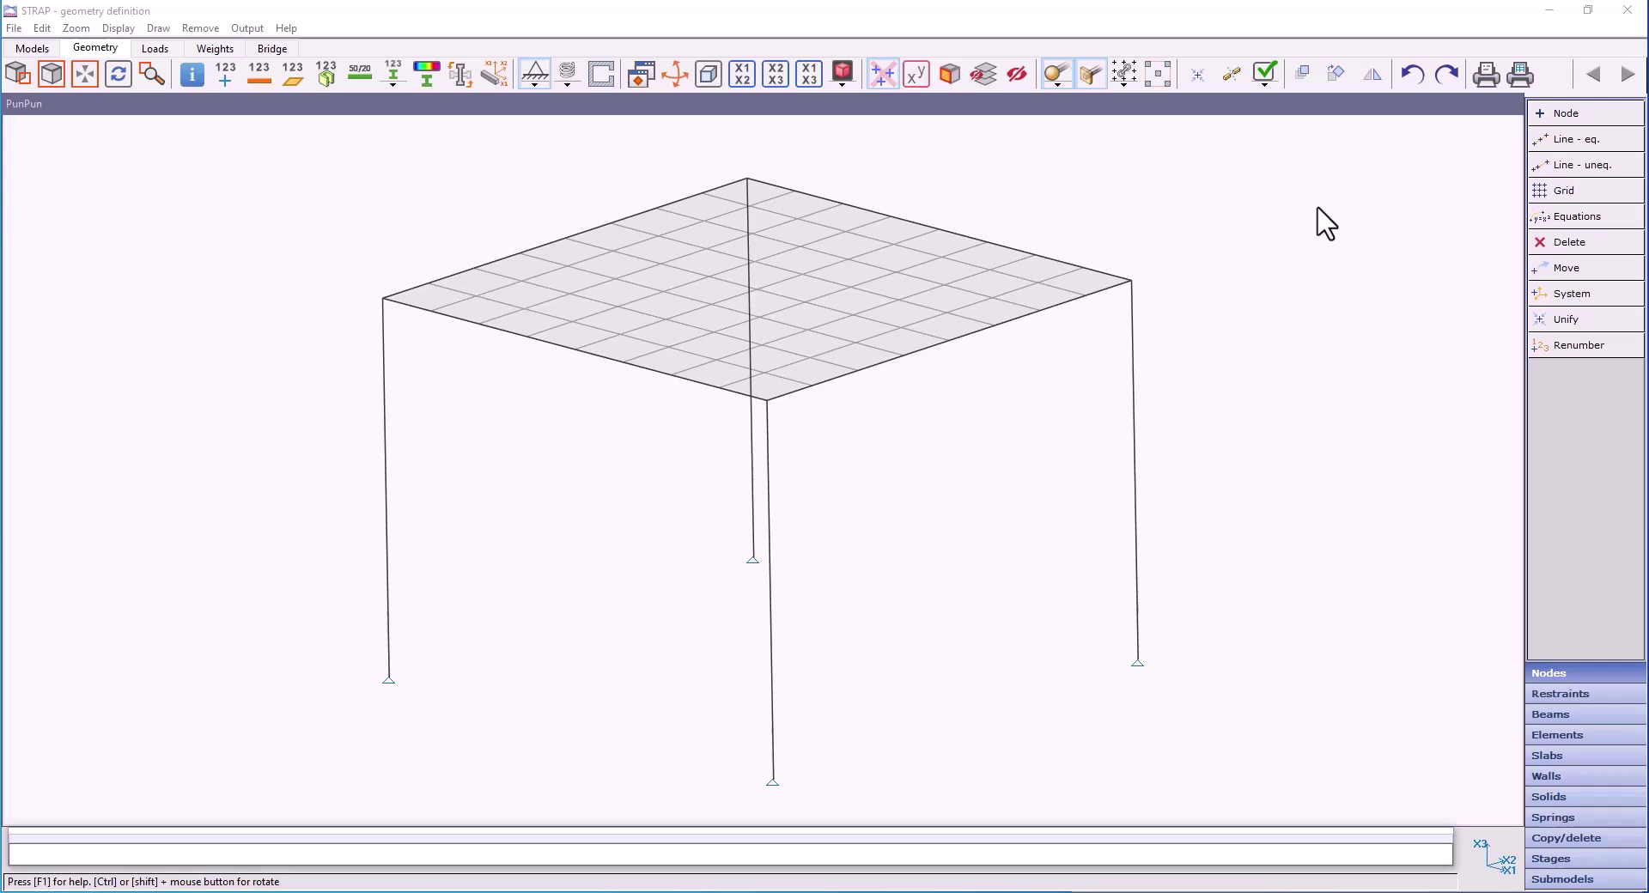
left_click(26, 49)
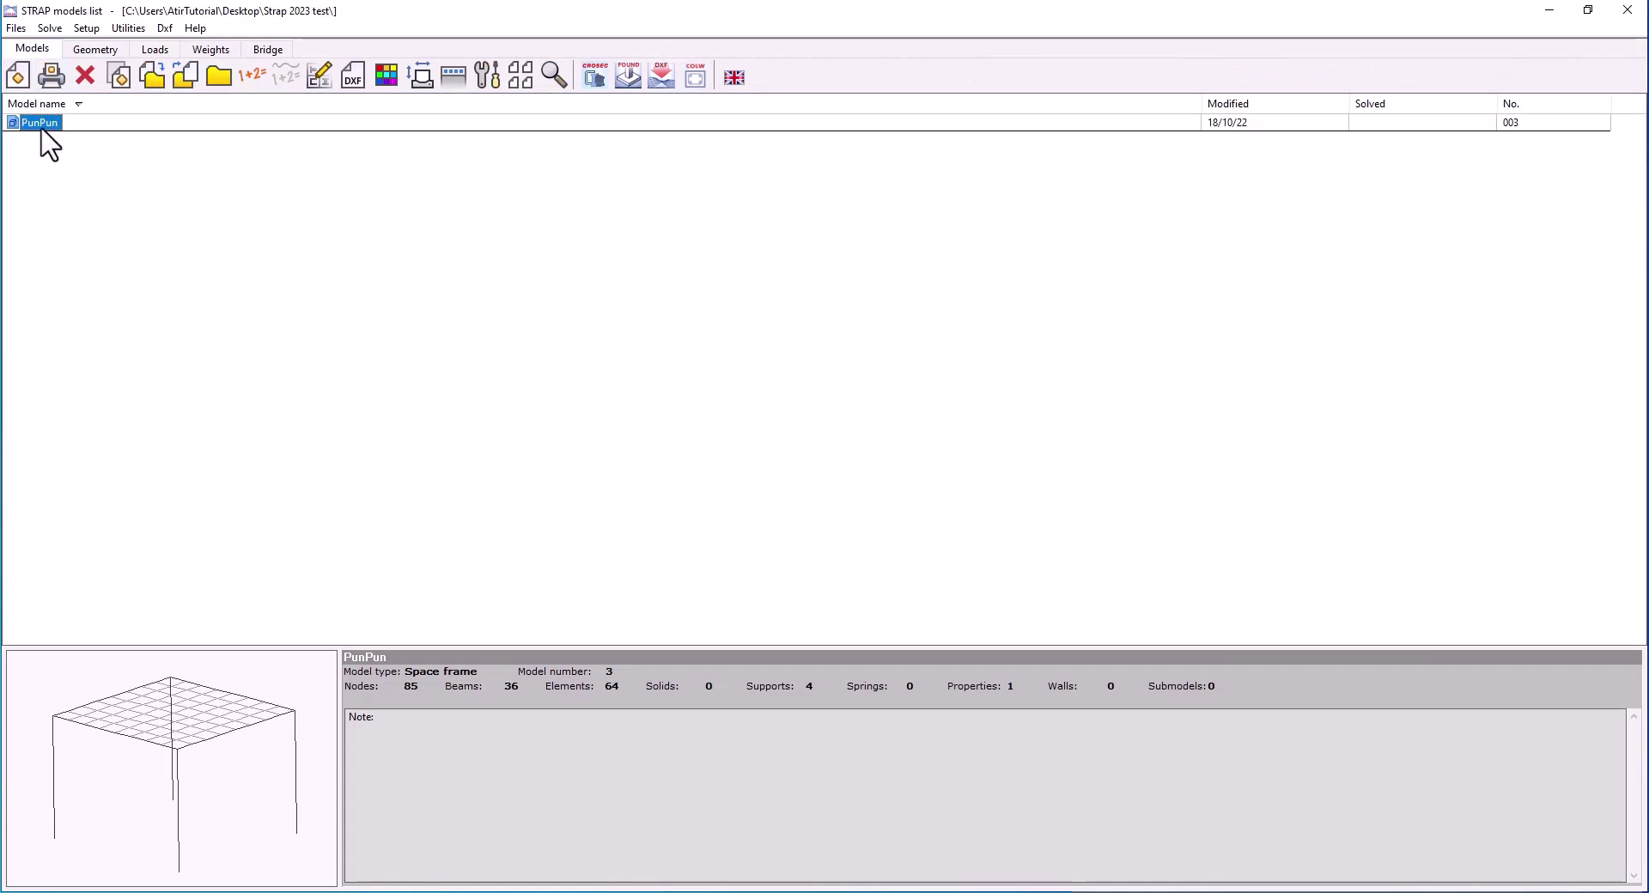
left_click(16, 28)
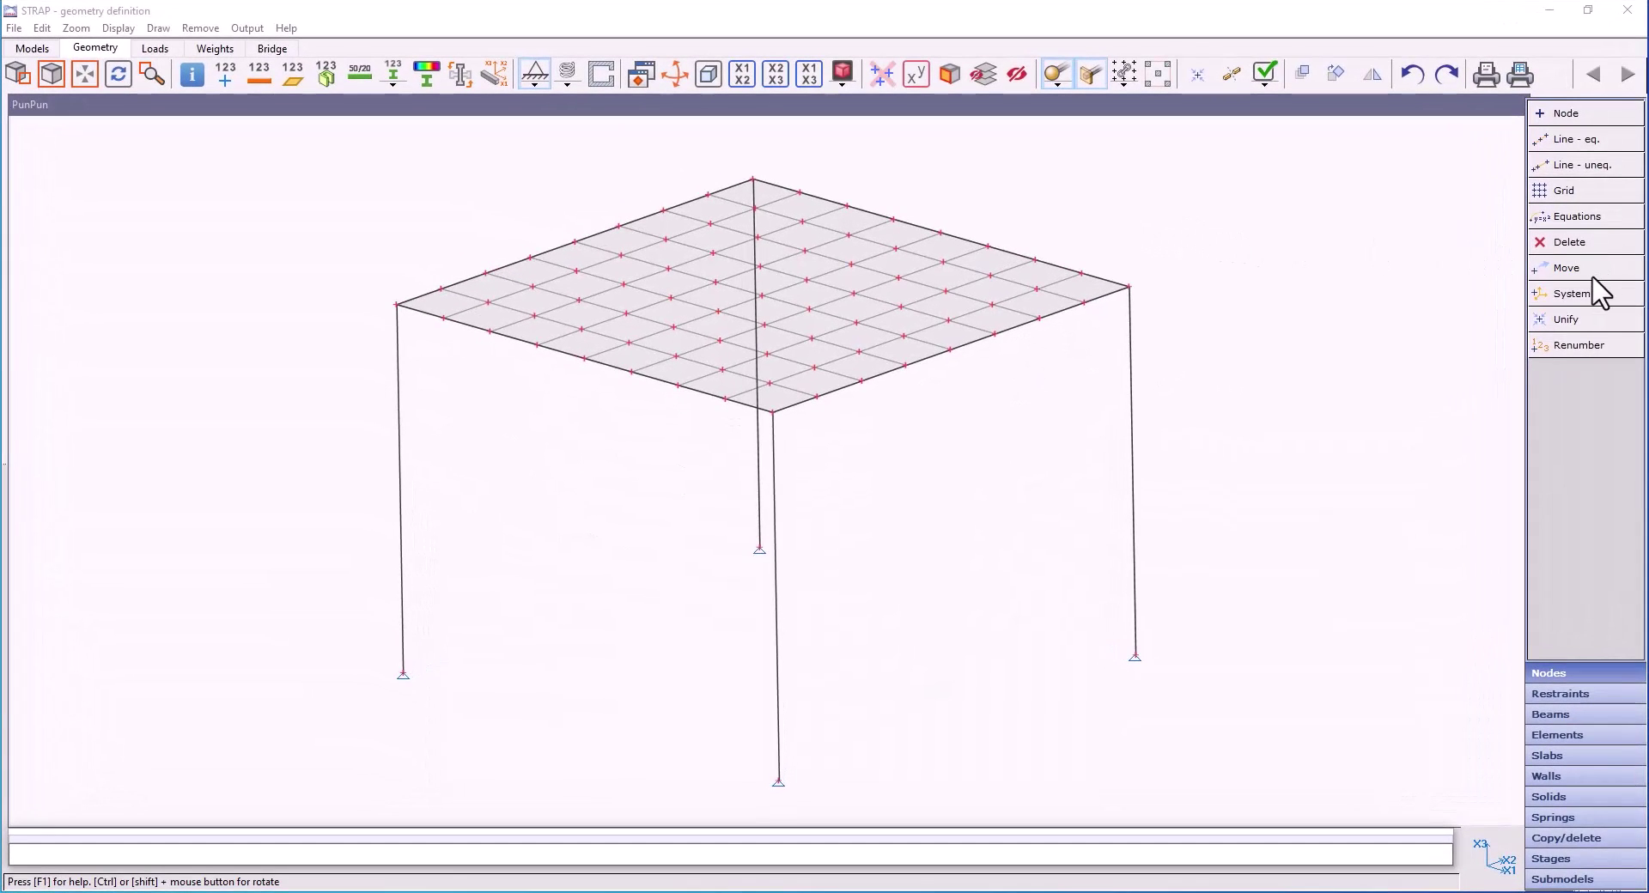
Scale the coordinates of all nodes in the PunPun model by a factor of 2, with support node 1 as the fixed origin.
left_click(1596, 272)
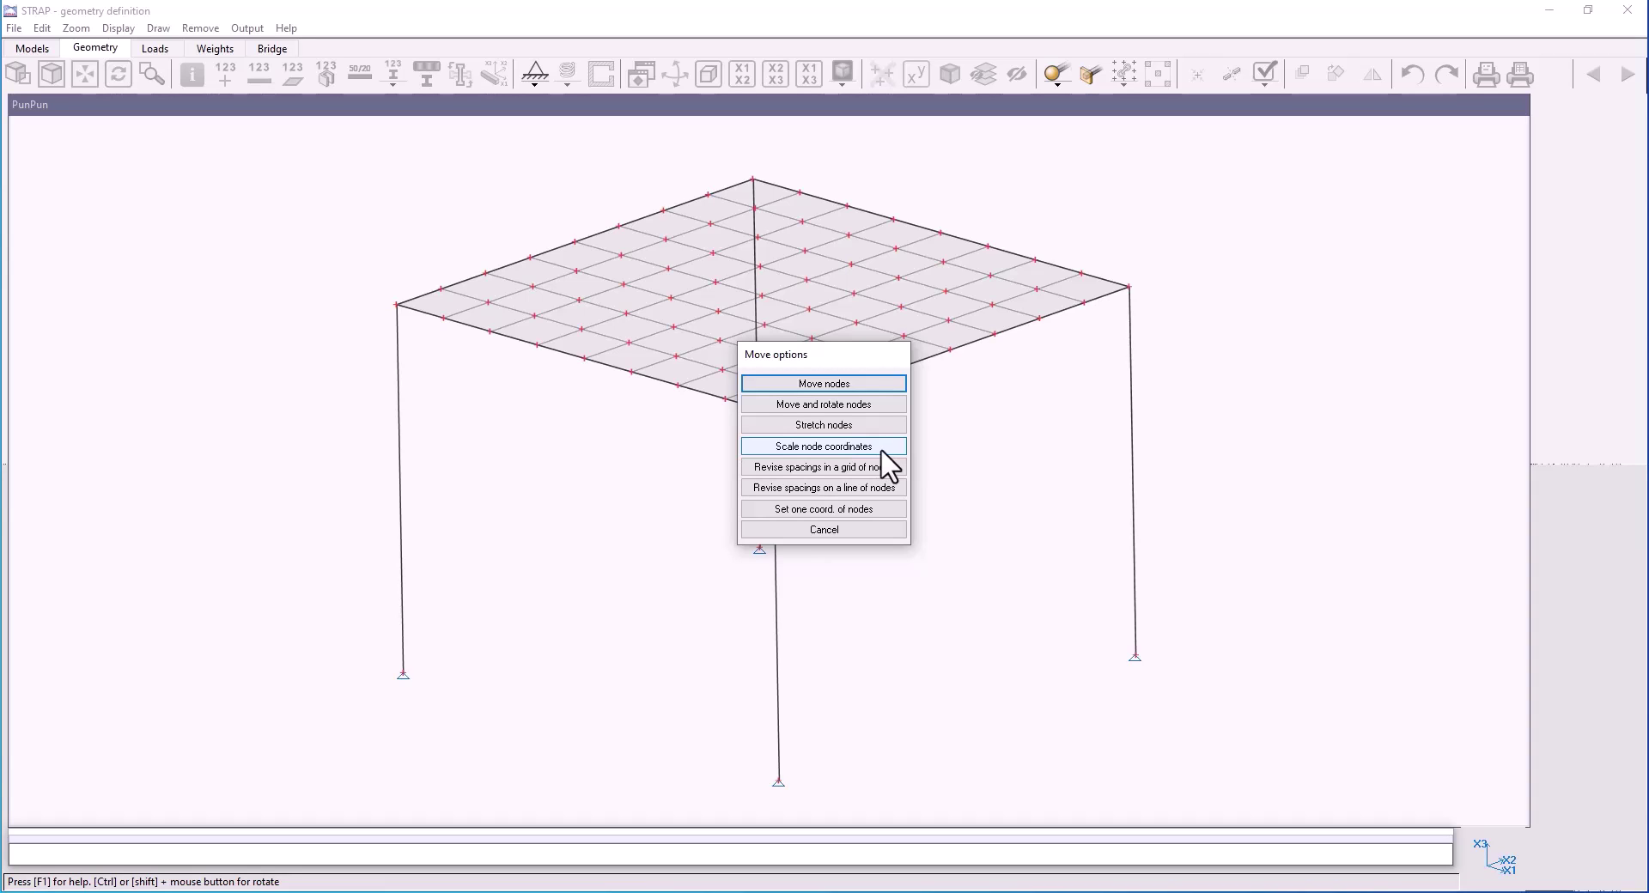
left_click(882, 448)
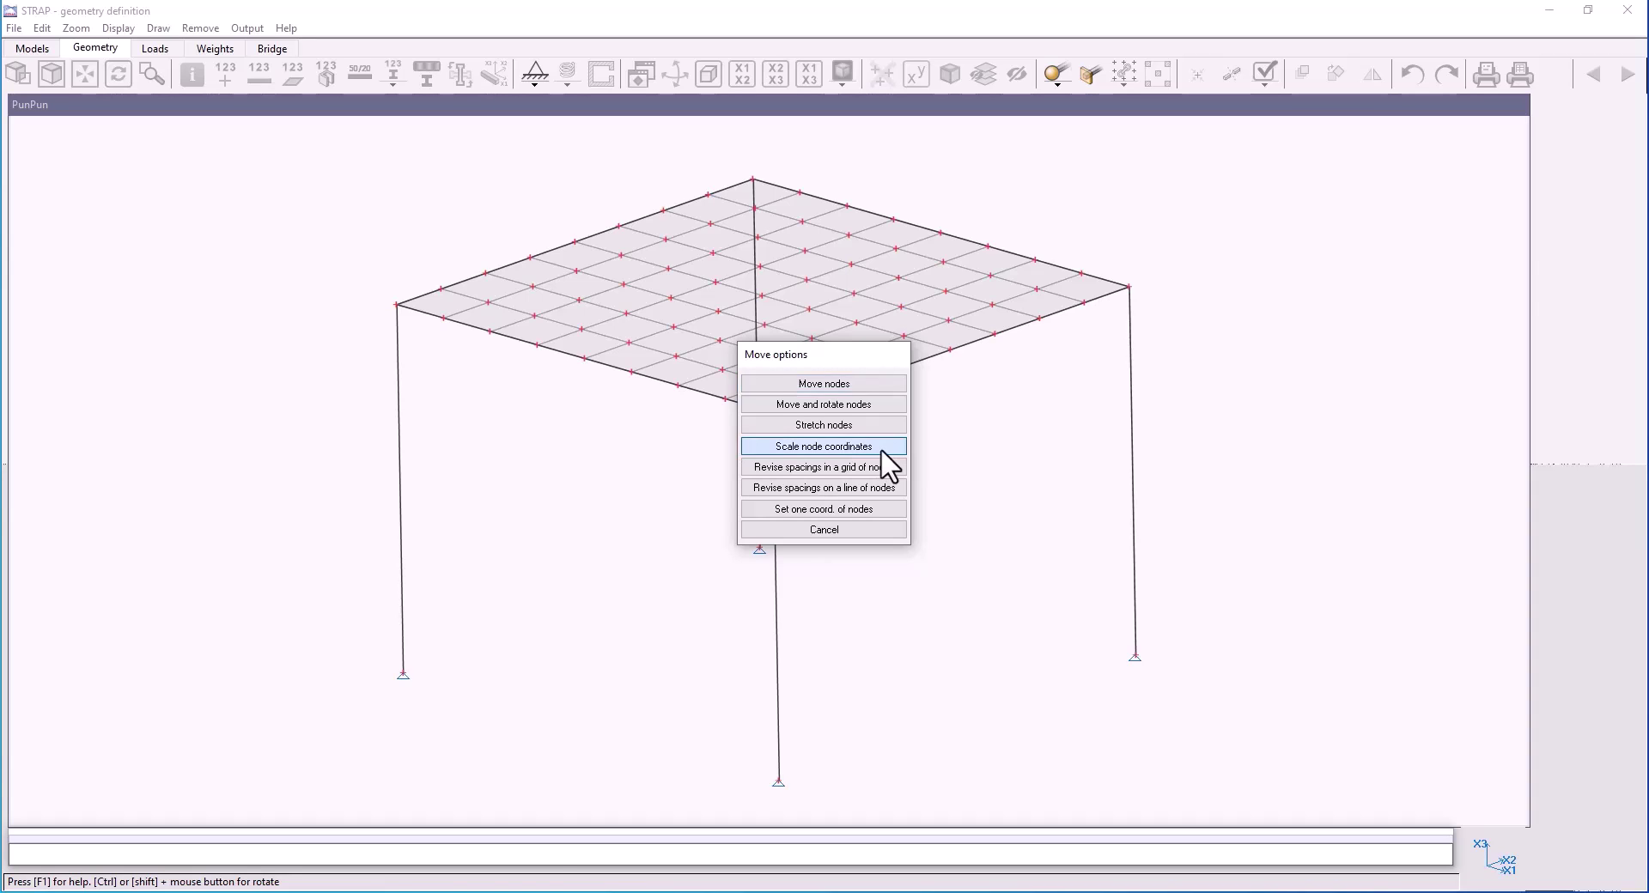
left_click_drag(1245, 142, 251, 812)
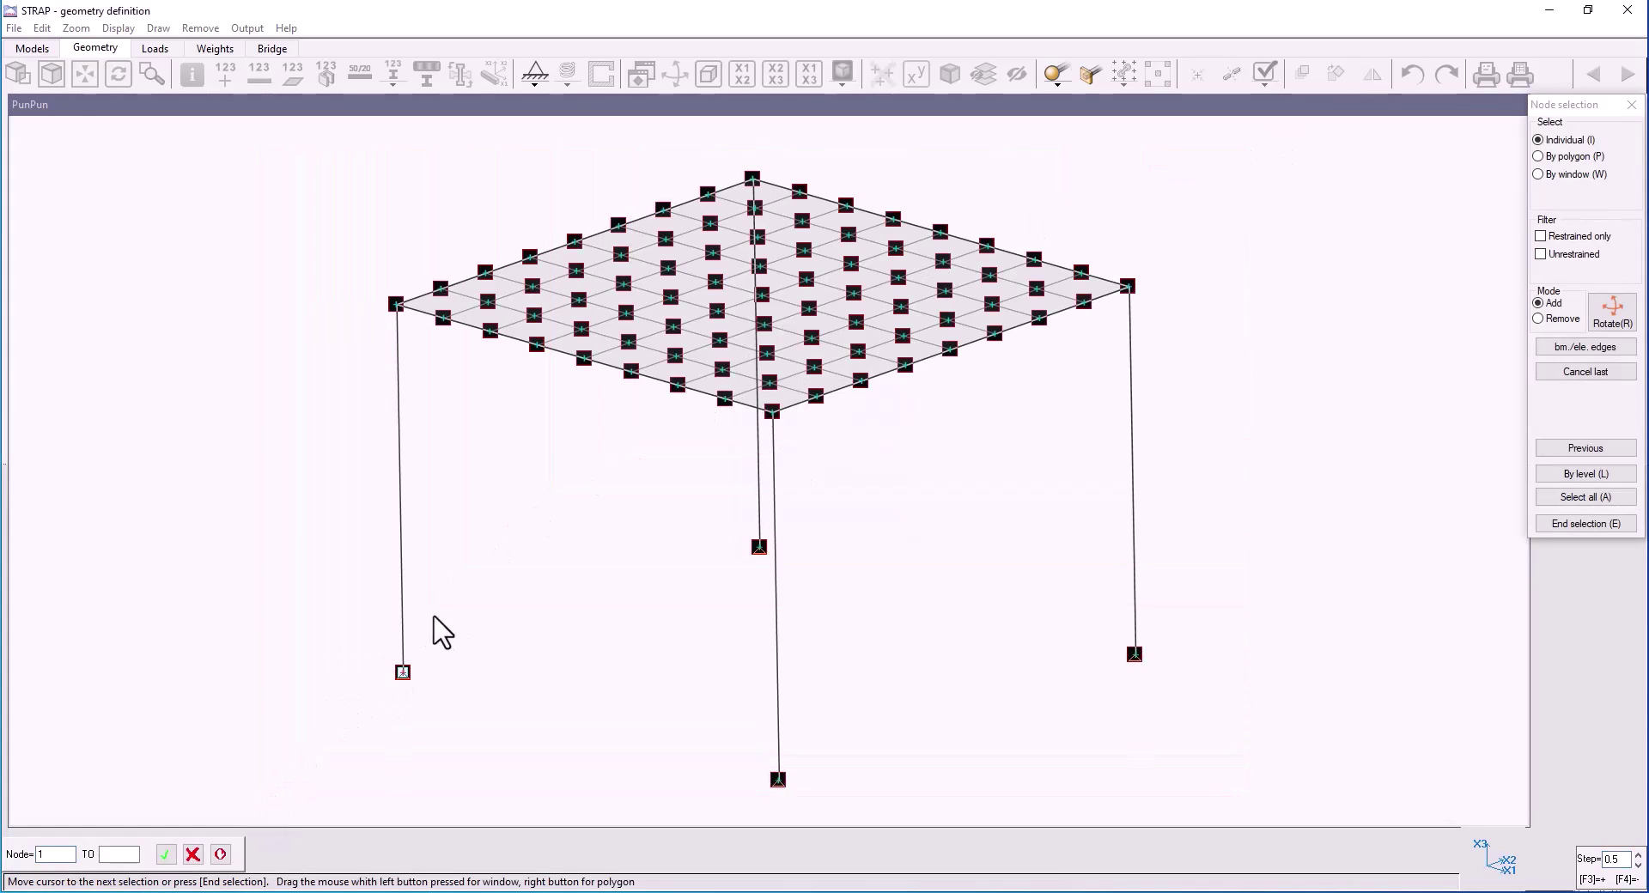
key("e")
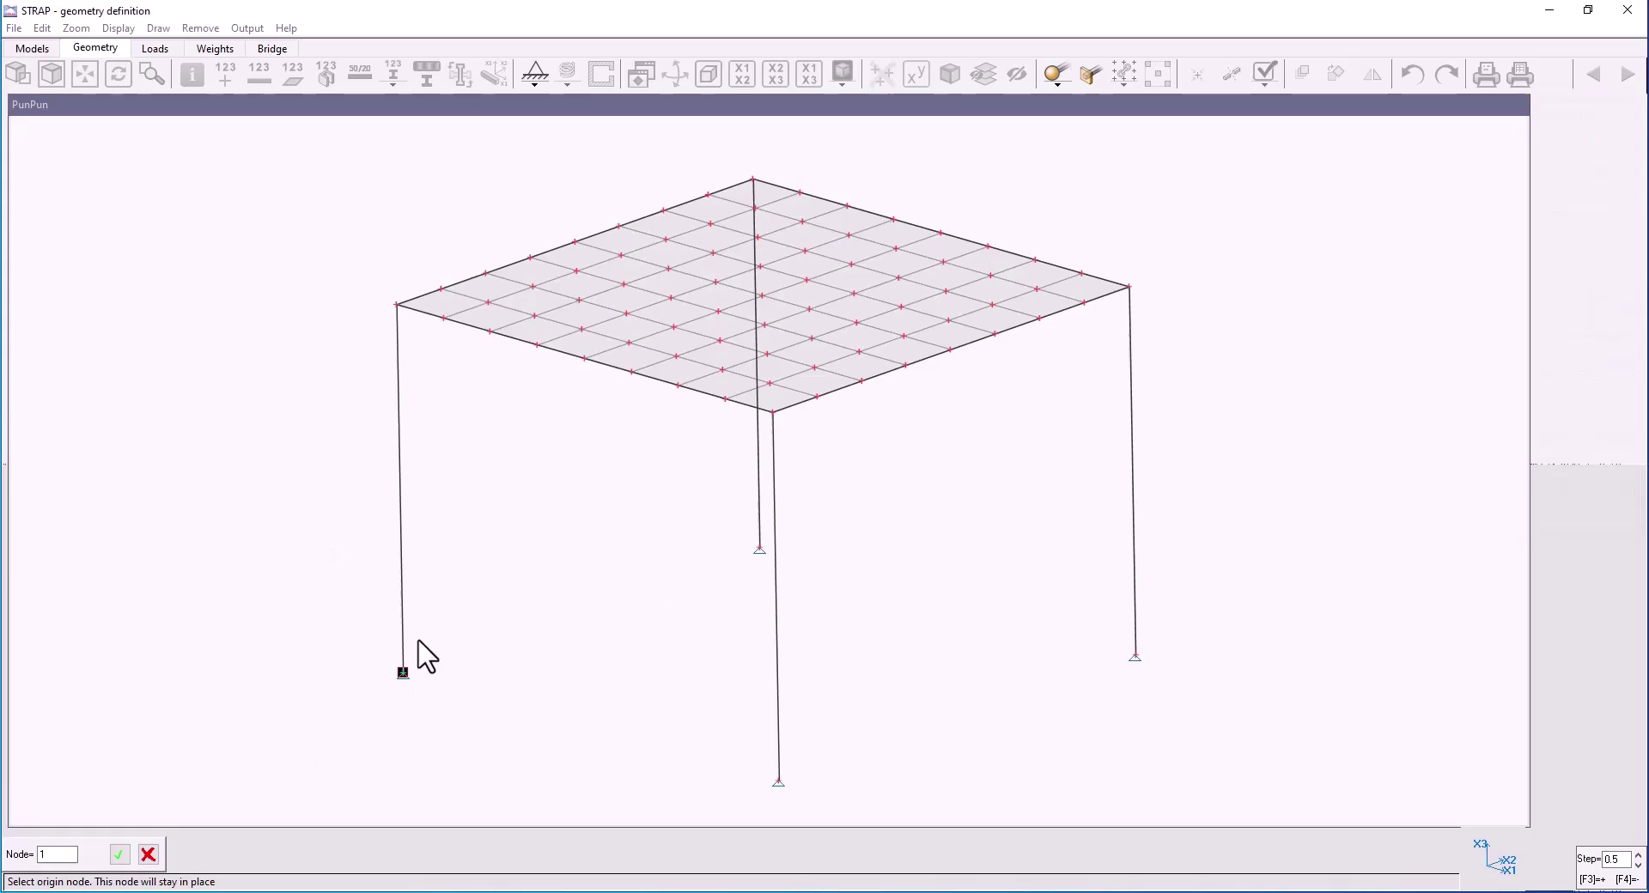
left_click(402, 675)
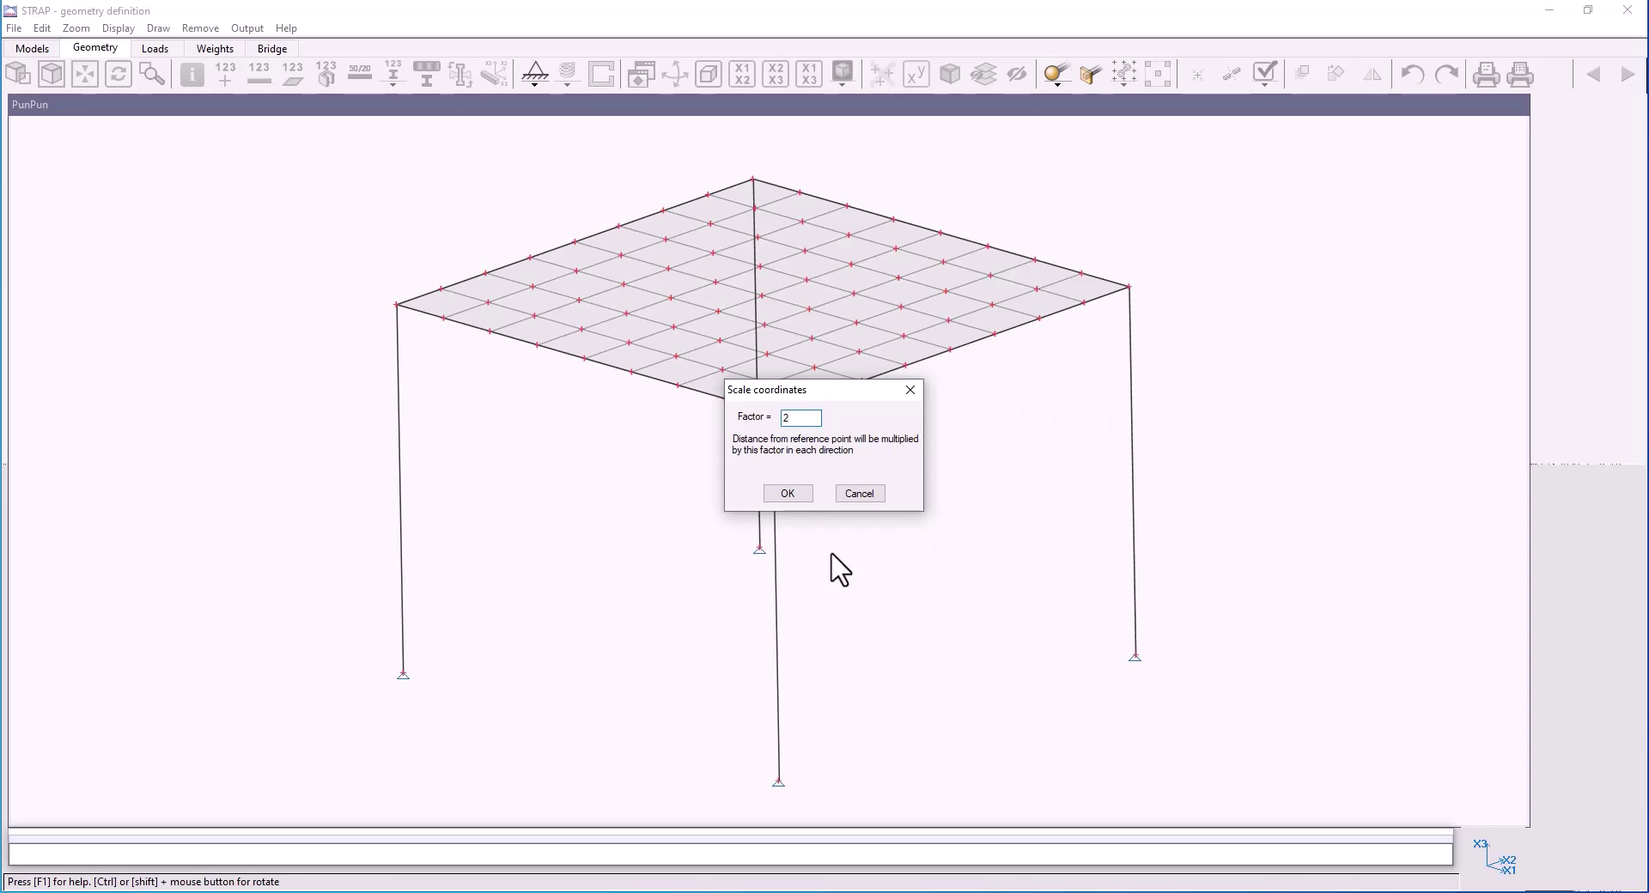
left_click(788, 494)
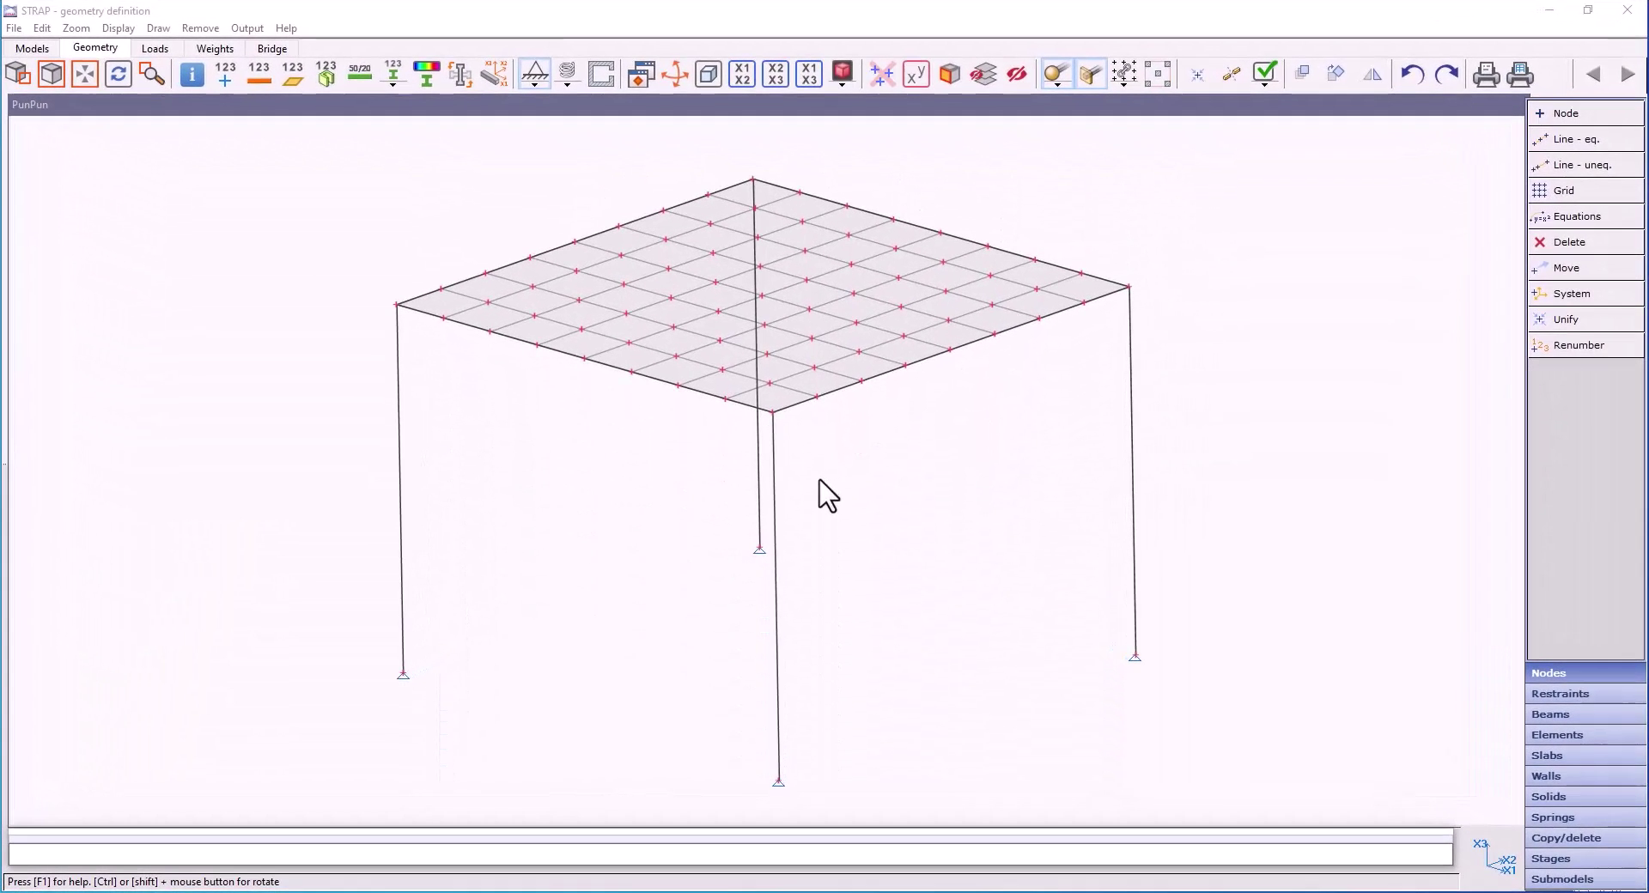
Move and rotate all nodes by 45 degrees about the global X3 axis, keeping support node 1 as the reference node at its existing location.
left_click(1564, 267)
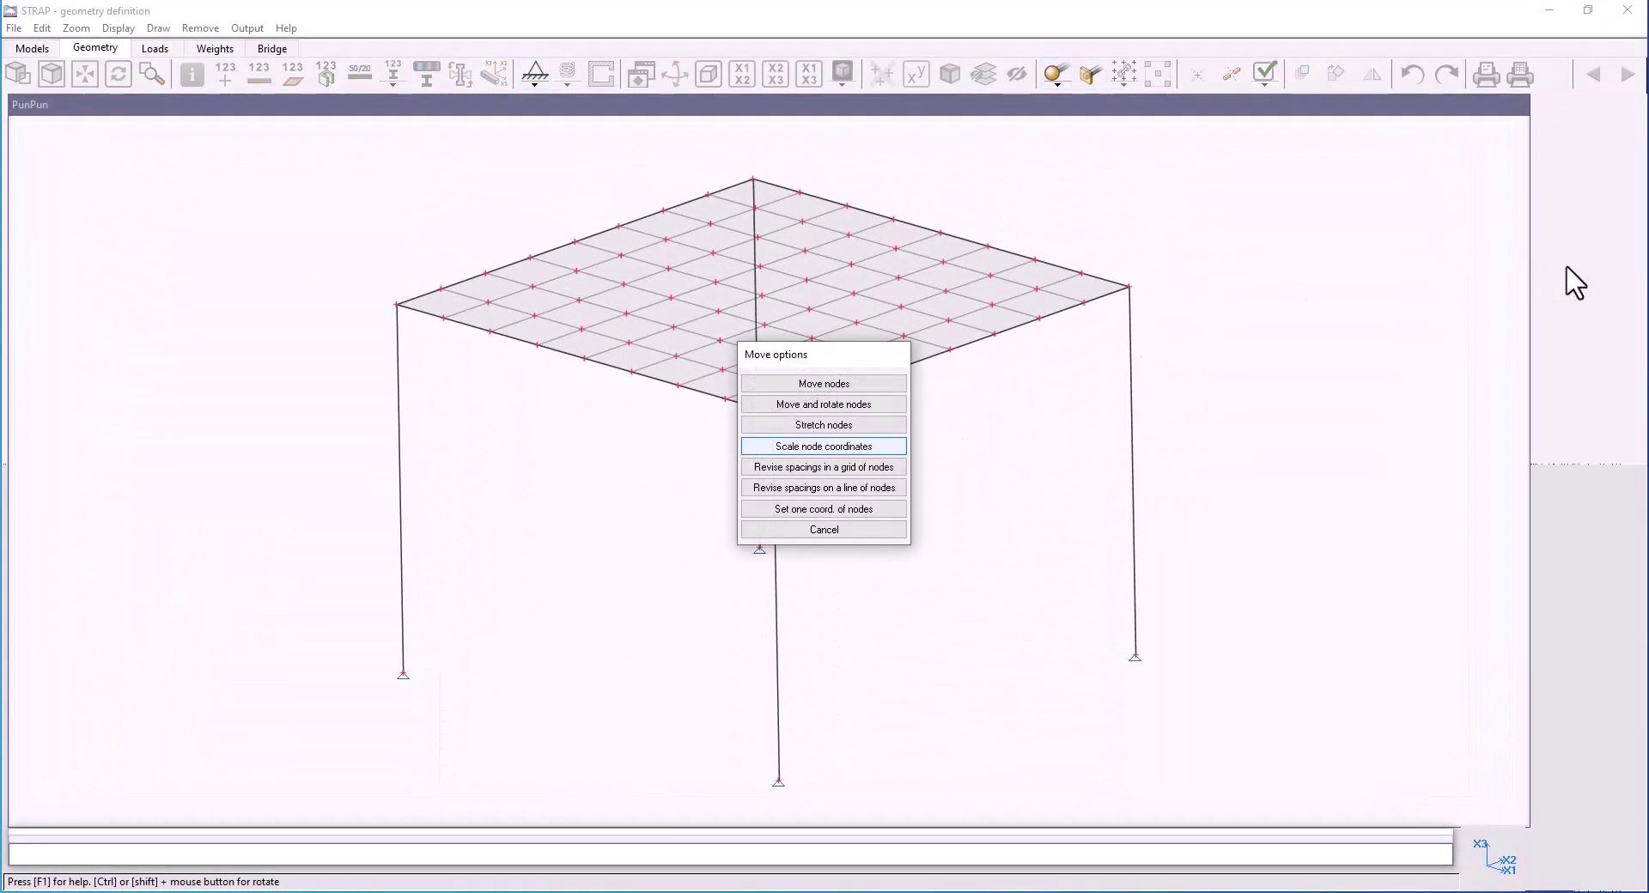
left_click(833, 406)
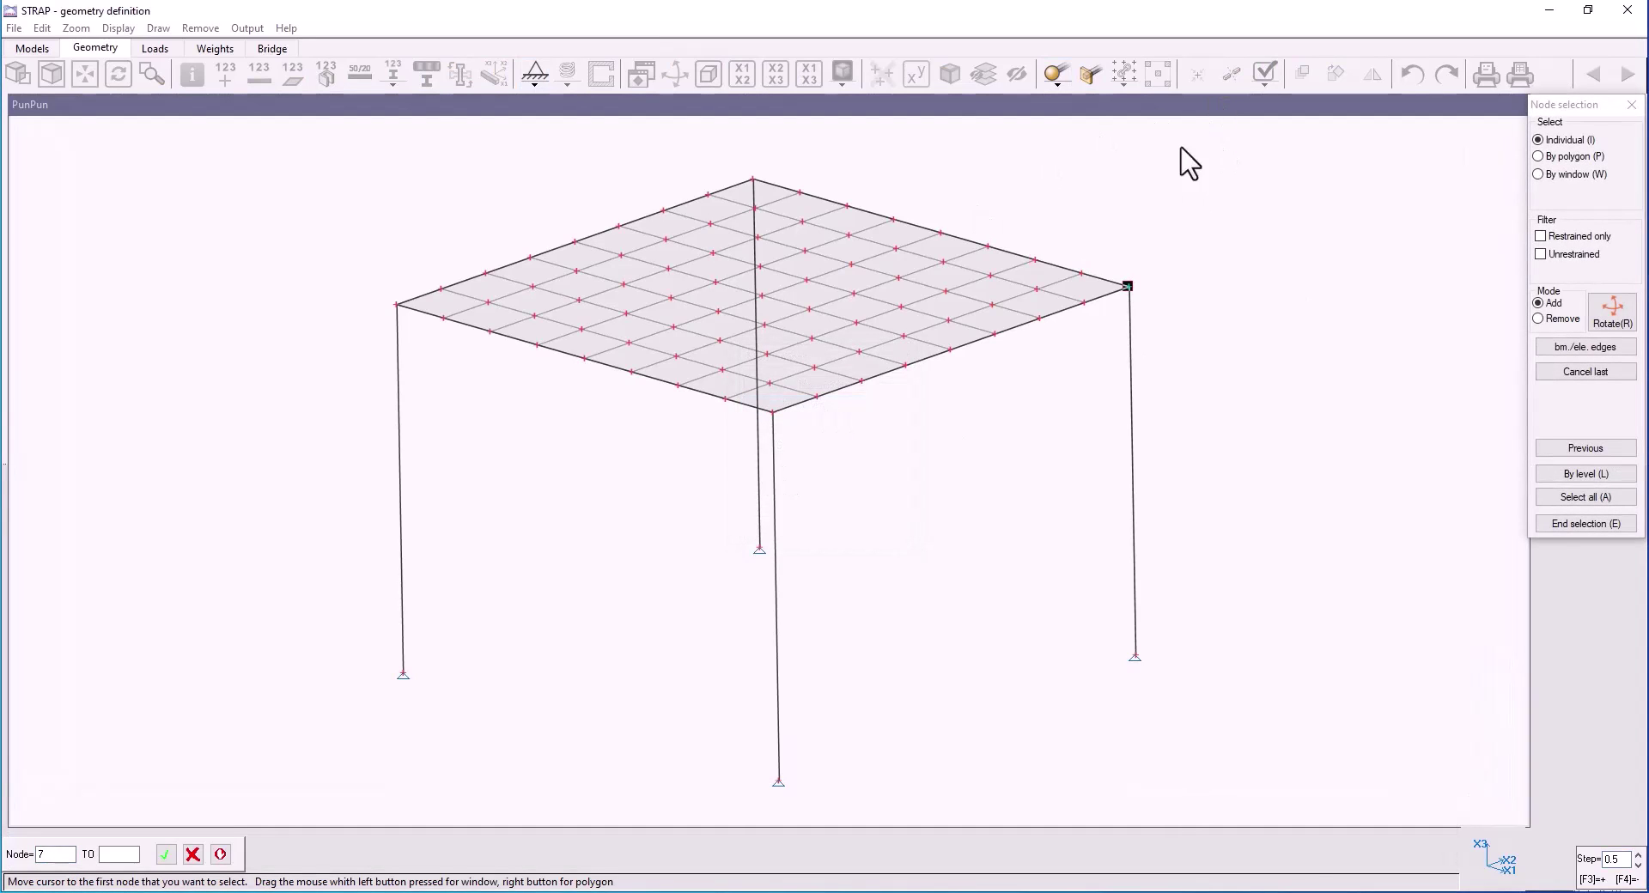
left_click_drag(1217, 140, 183, 801)
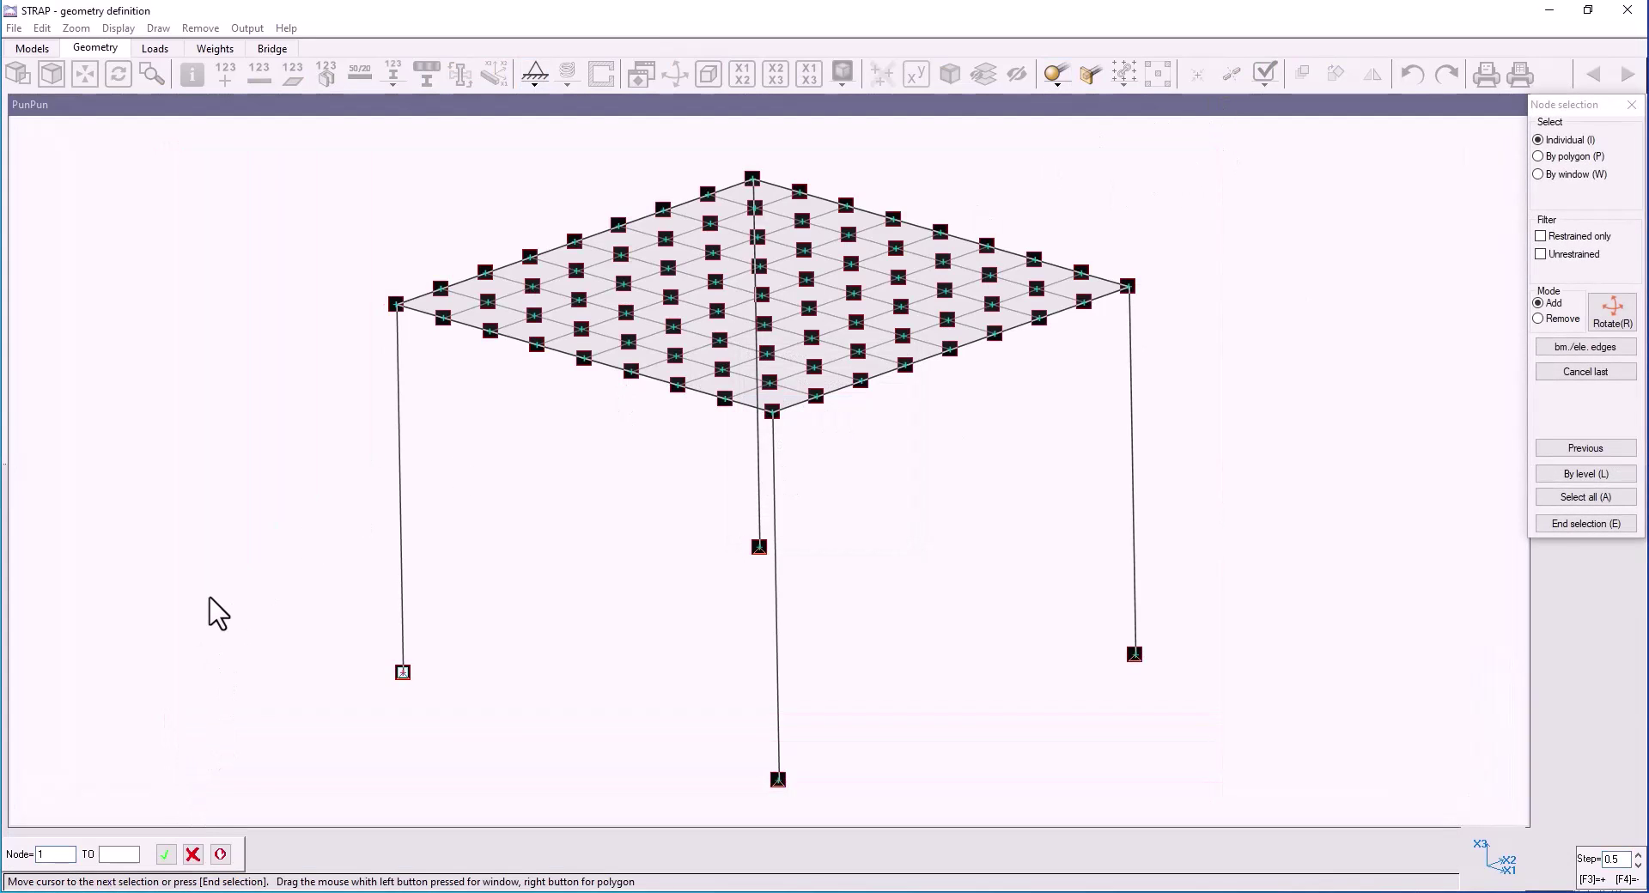
key("e")
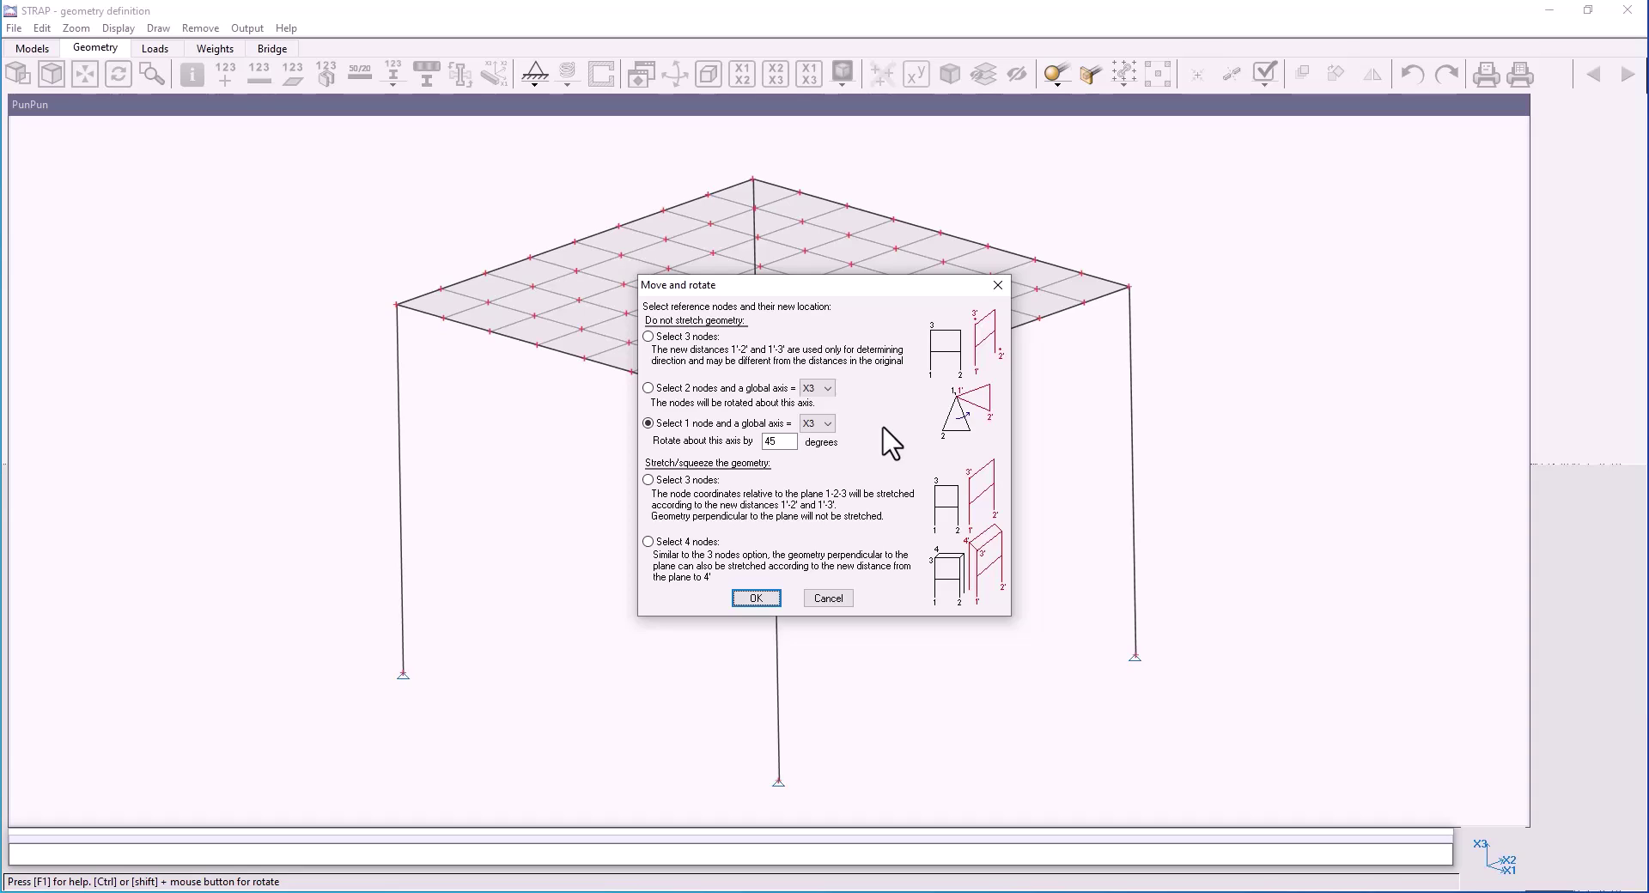
left_click(757, 600)
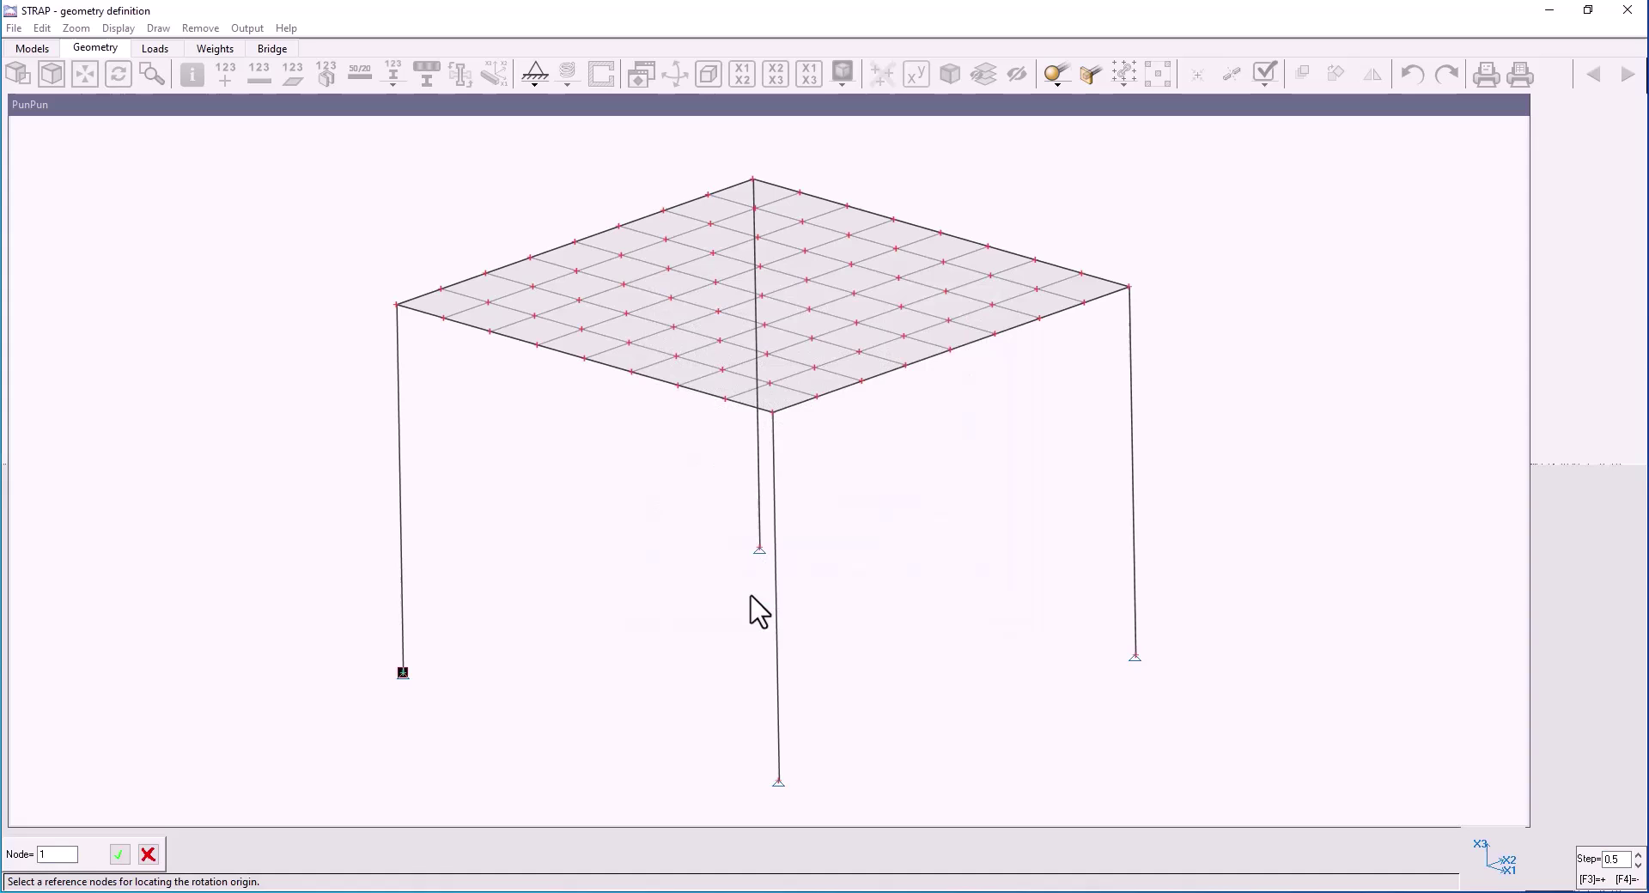
key("Return")
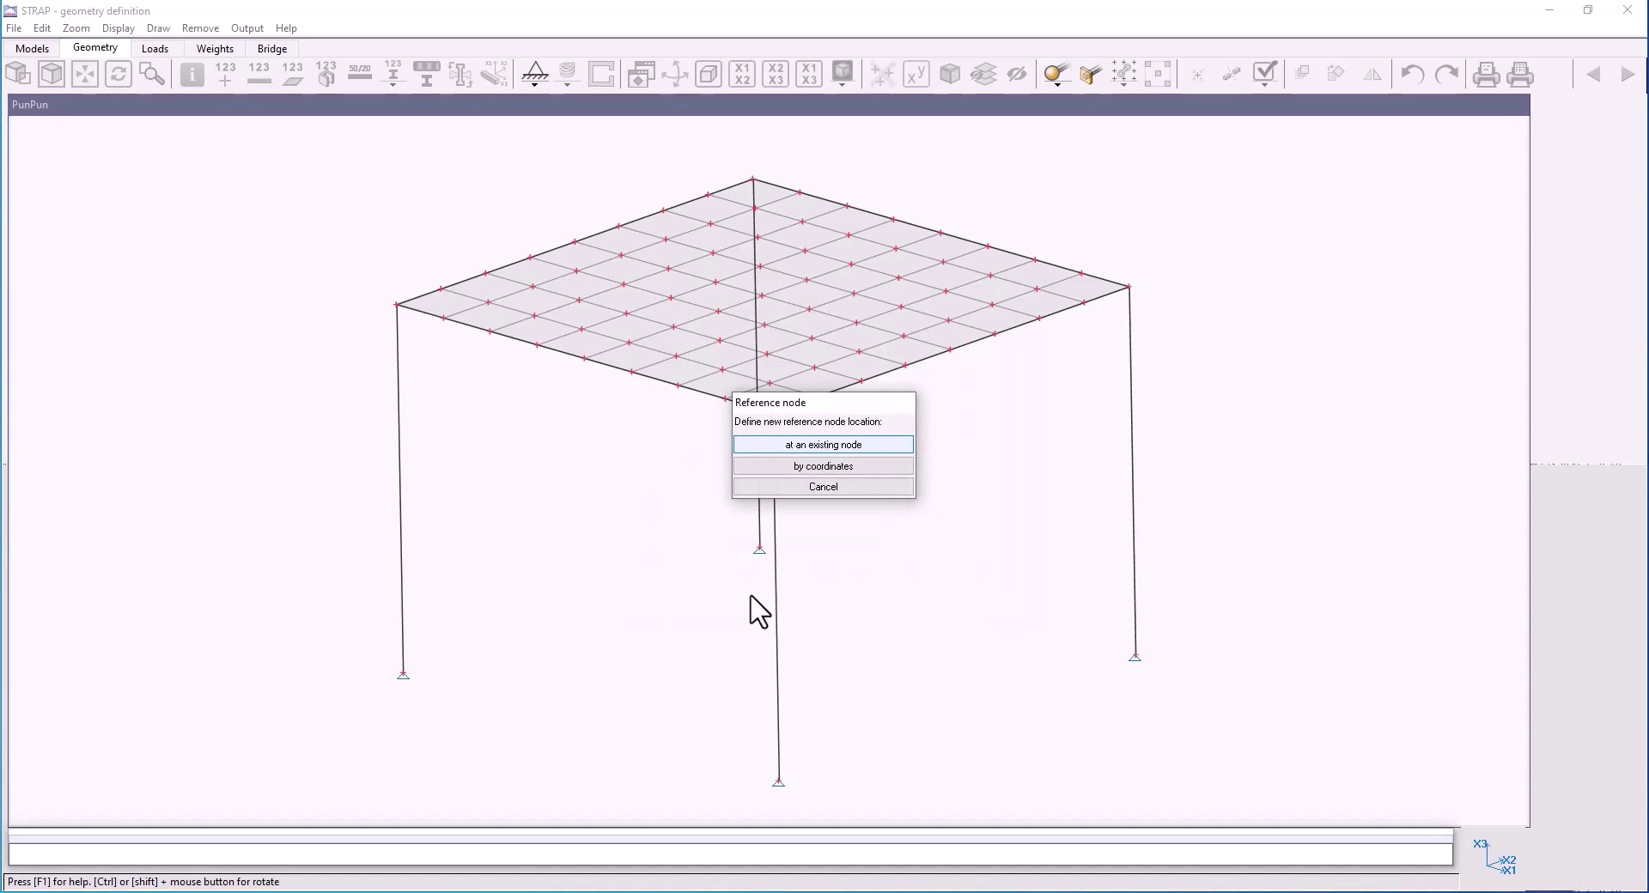
key("Return")
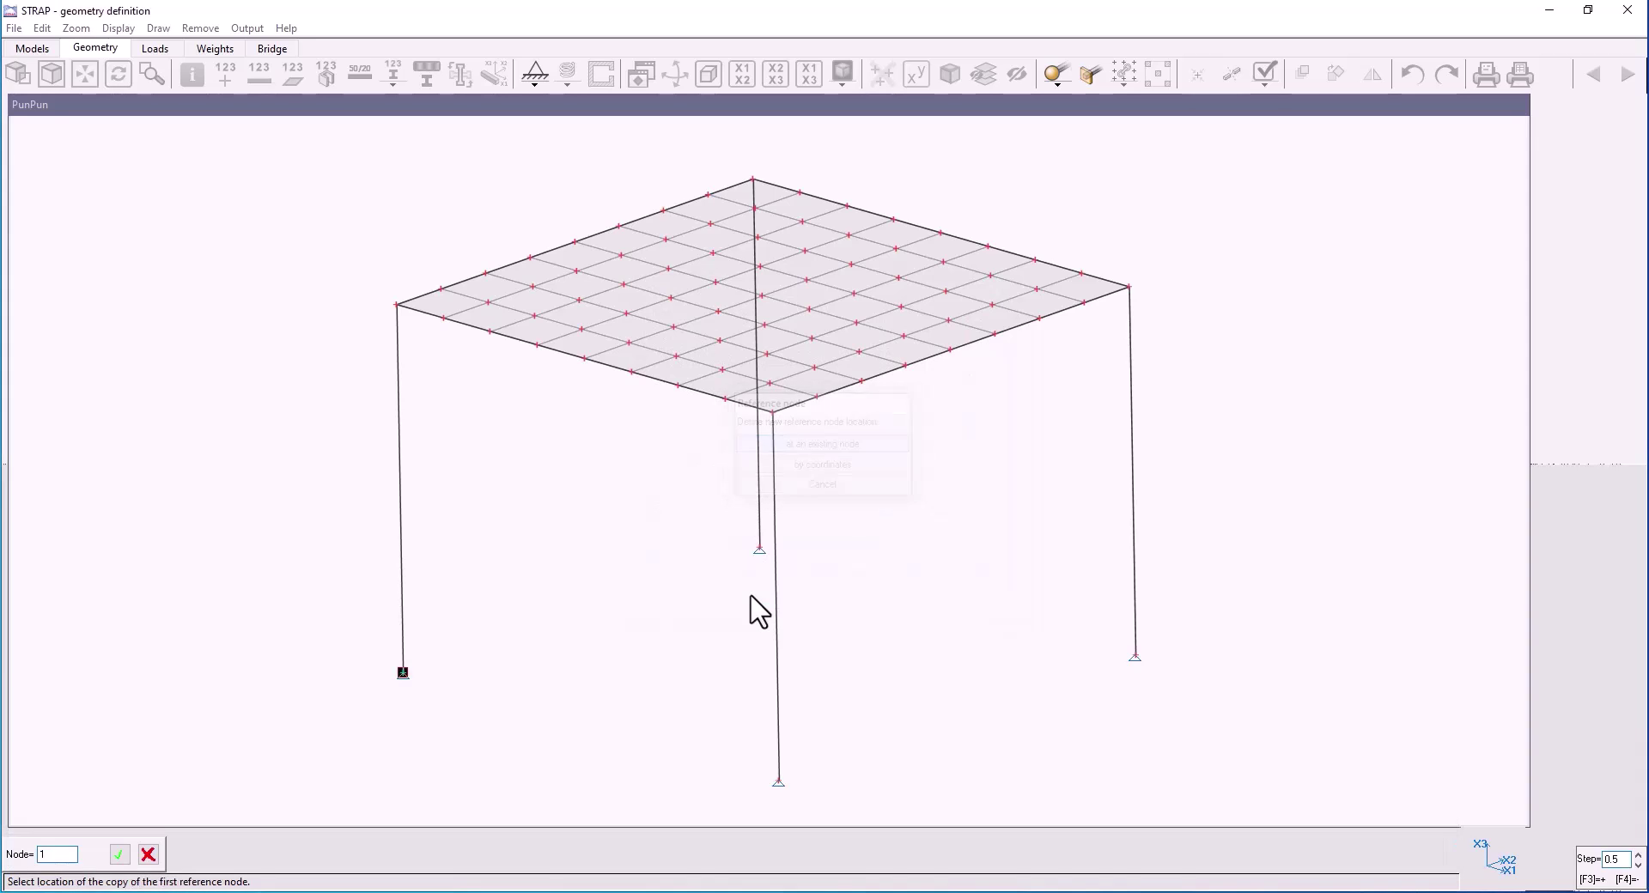
key("Return")
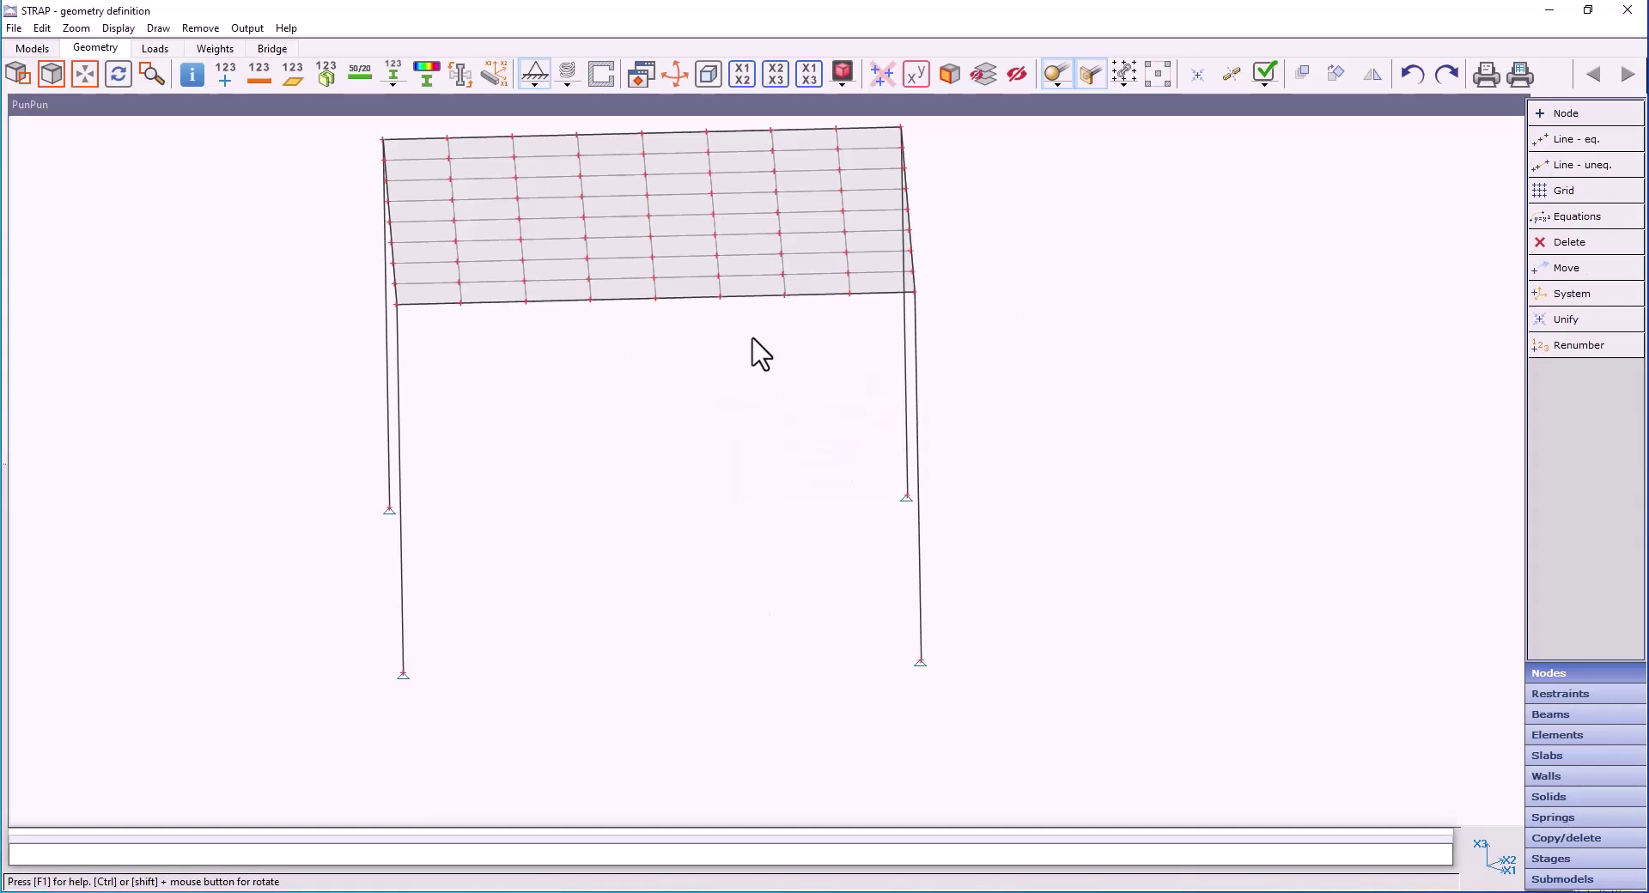
Display beam and element property numbers in the X1-X2 plane view, labelling beams once per continuous beam.
left_click(744, 74)
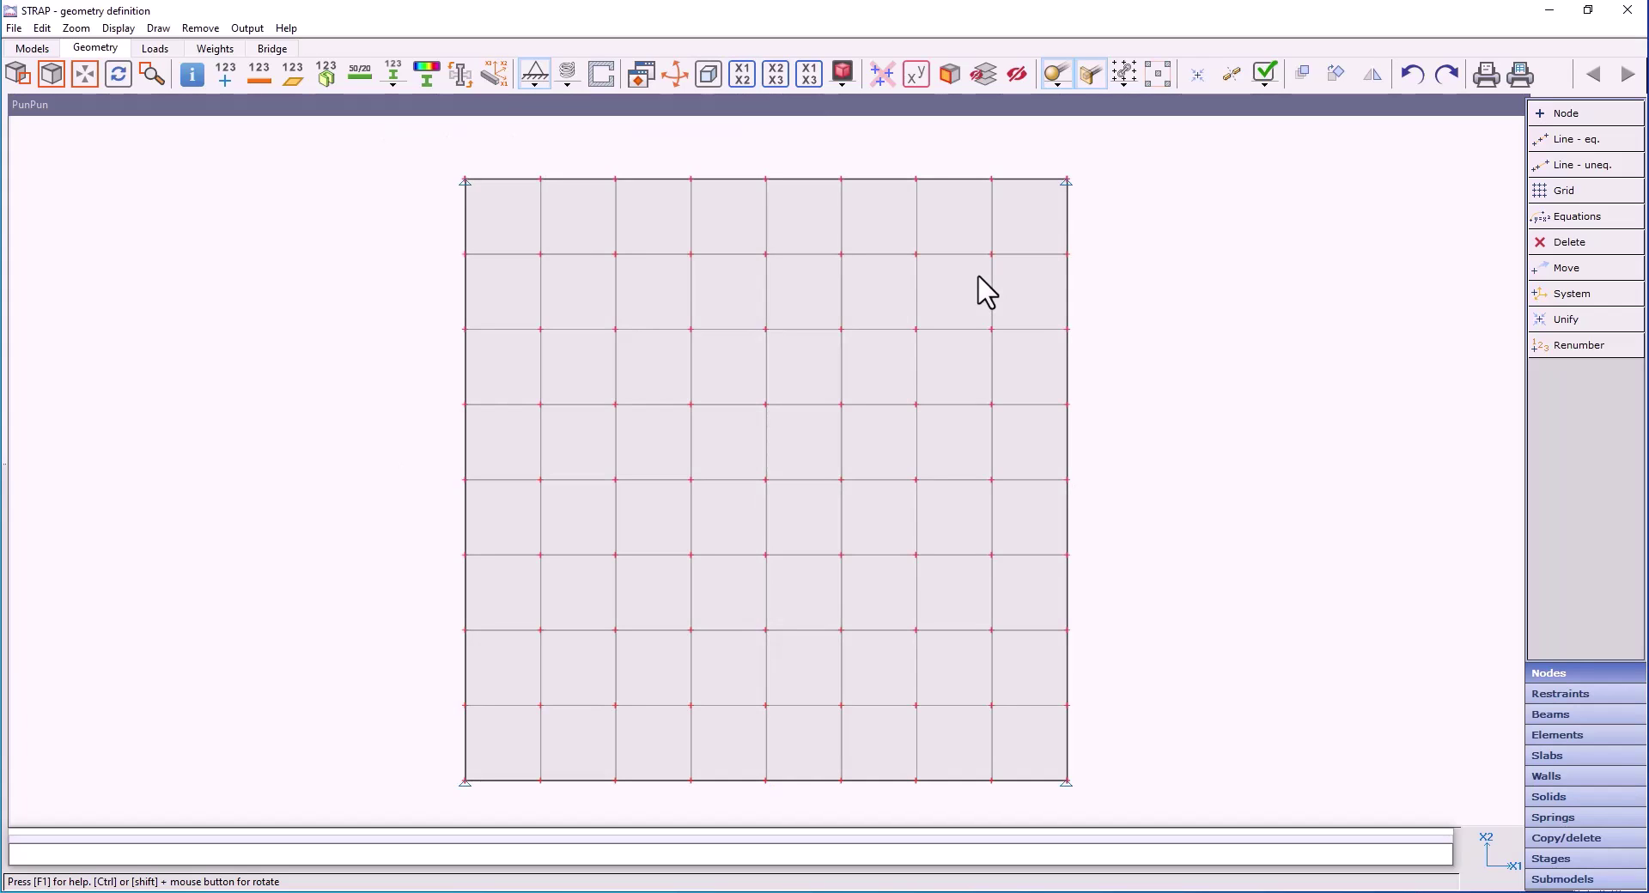
left_click(392, 85)
left_click(393, 85)
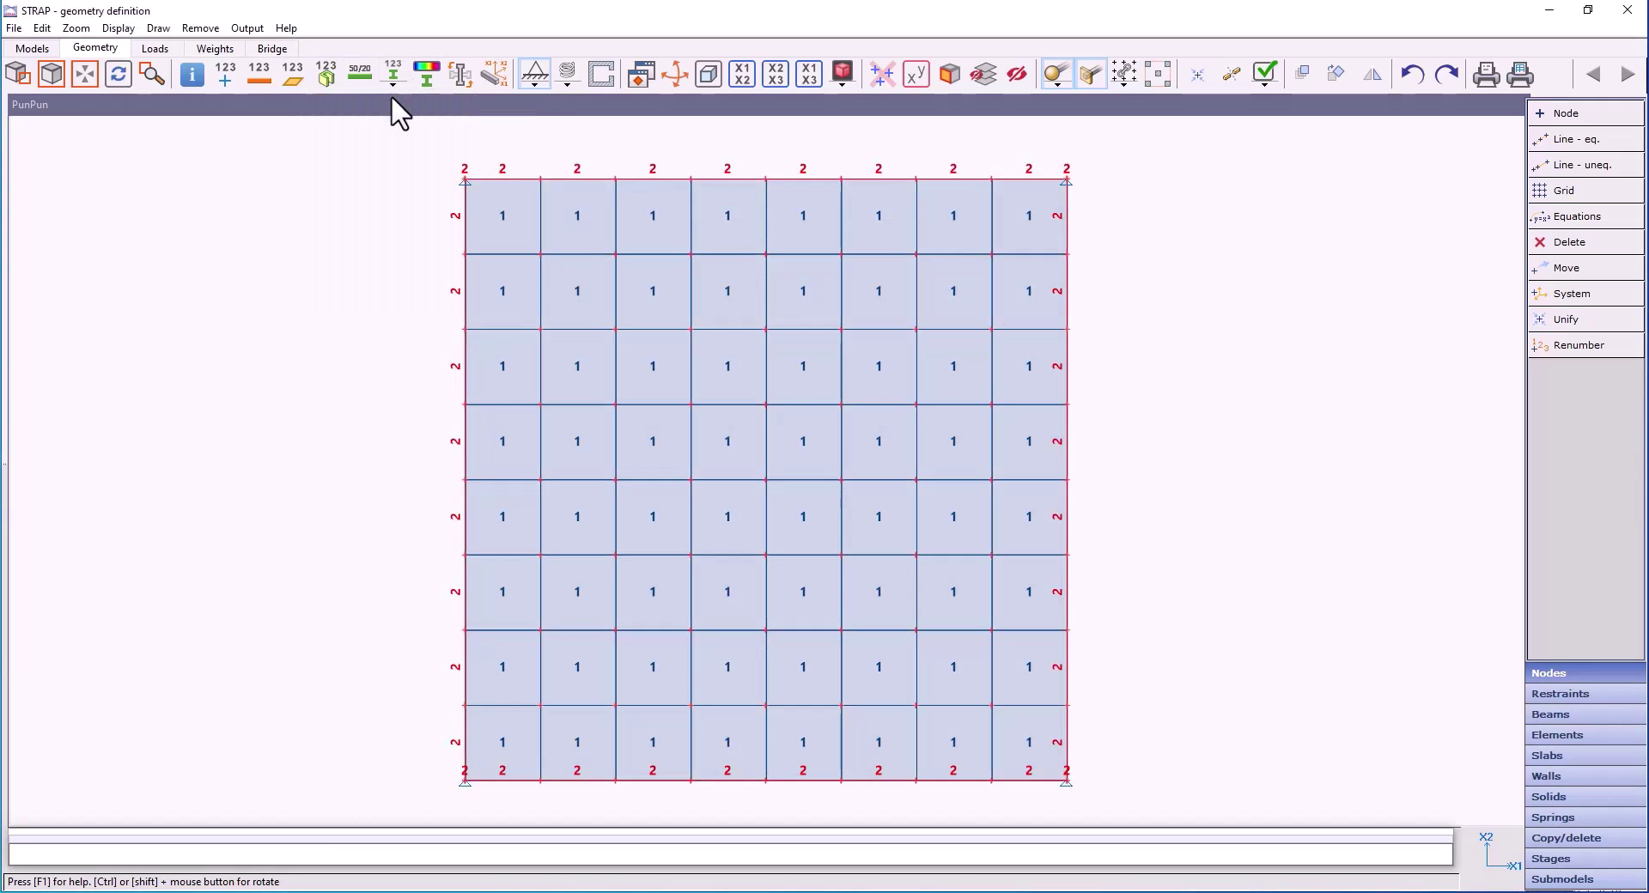
left_click(393, 84)
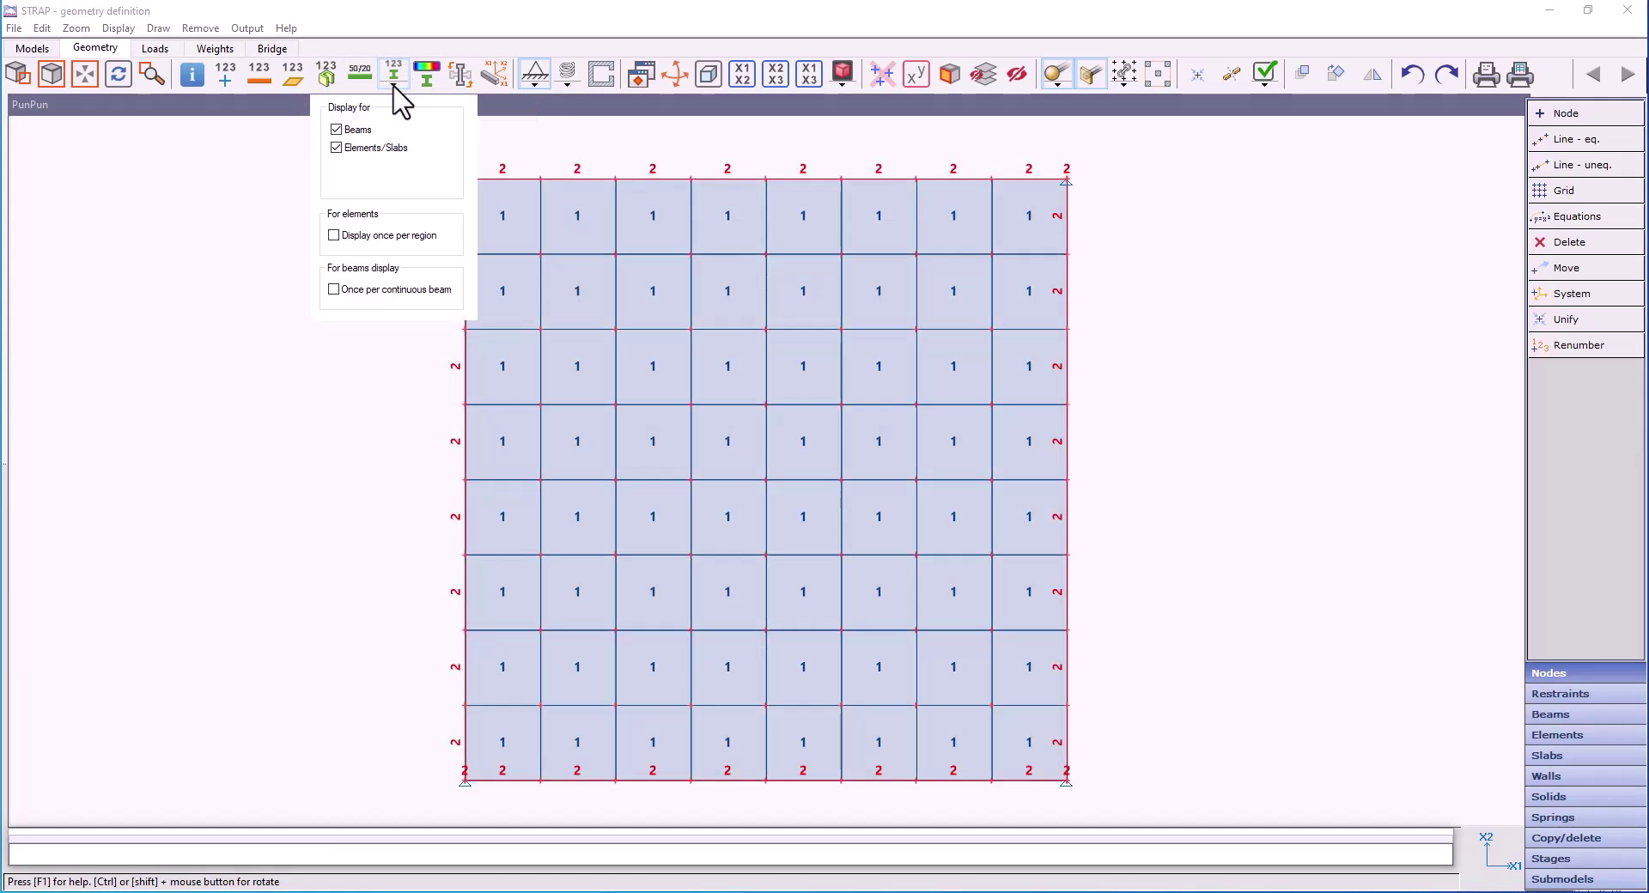
left_click(354, 292)
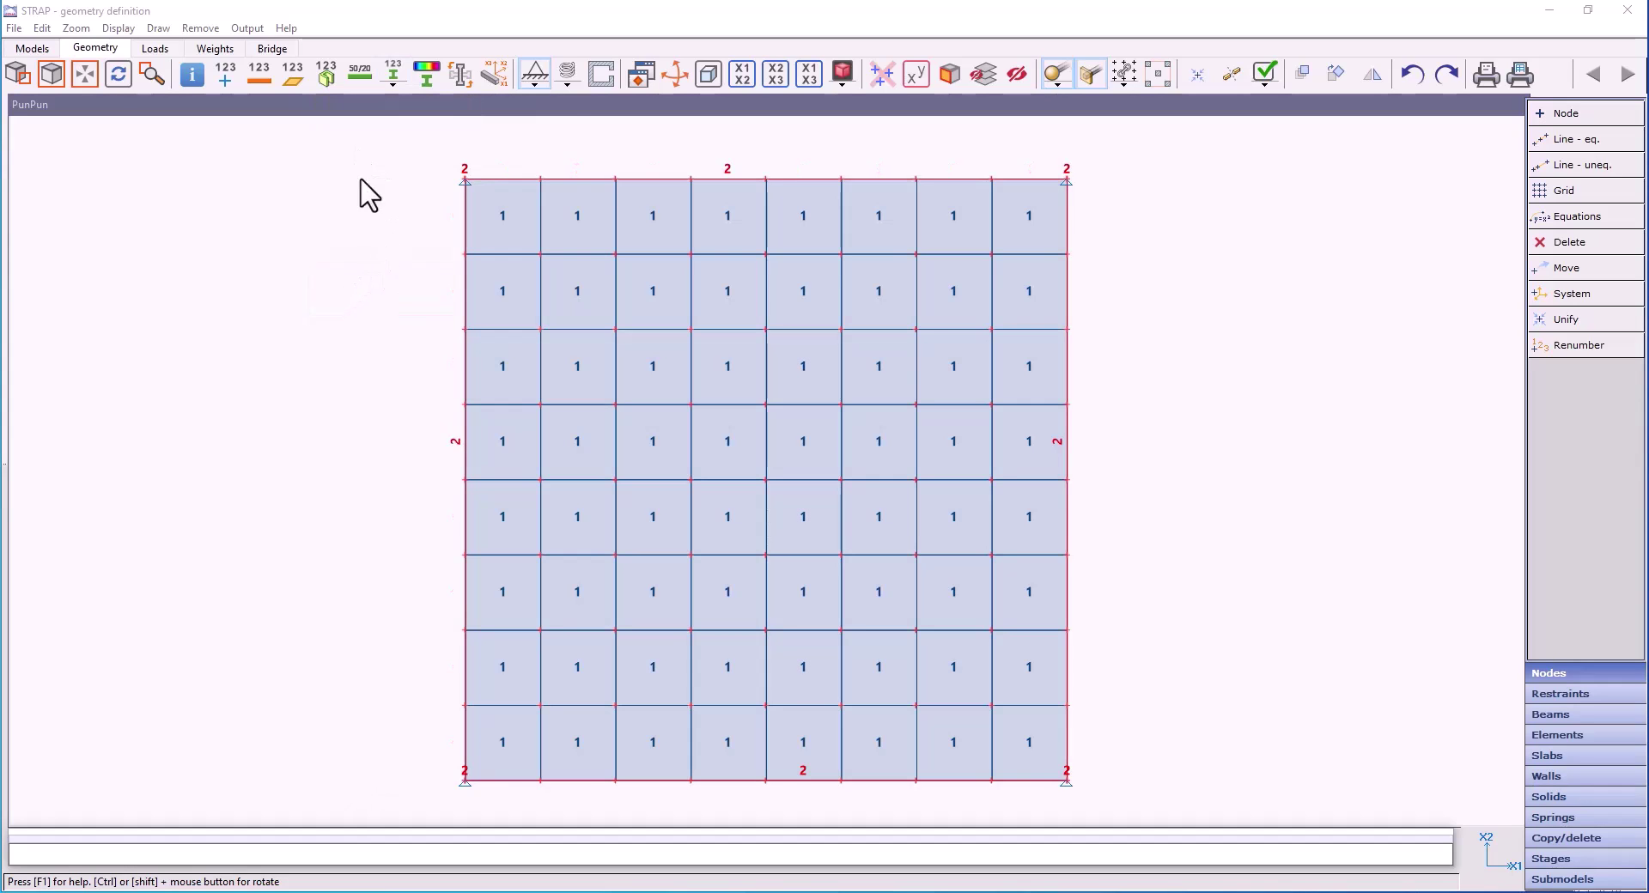
Label element properties once per region, and switch the property number display off.
left_click(392, 83)
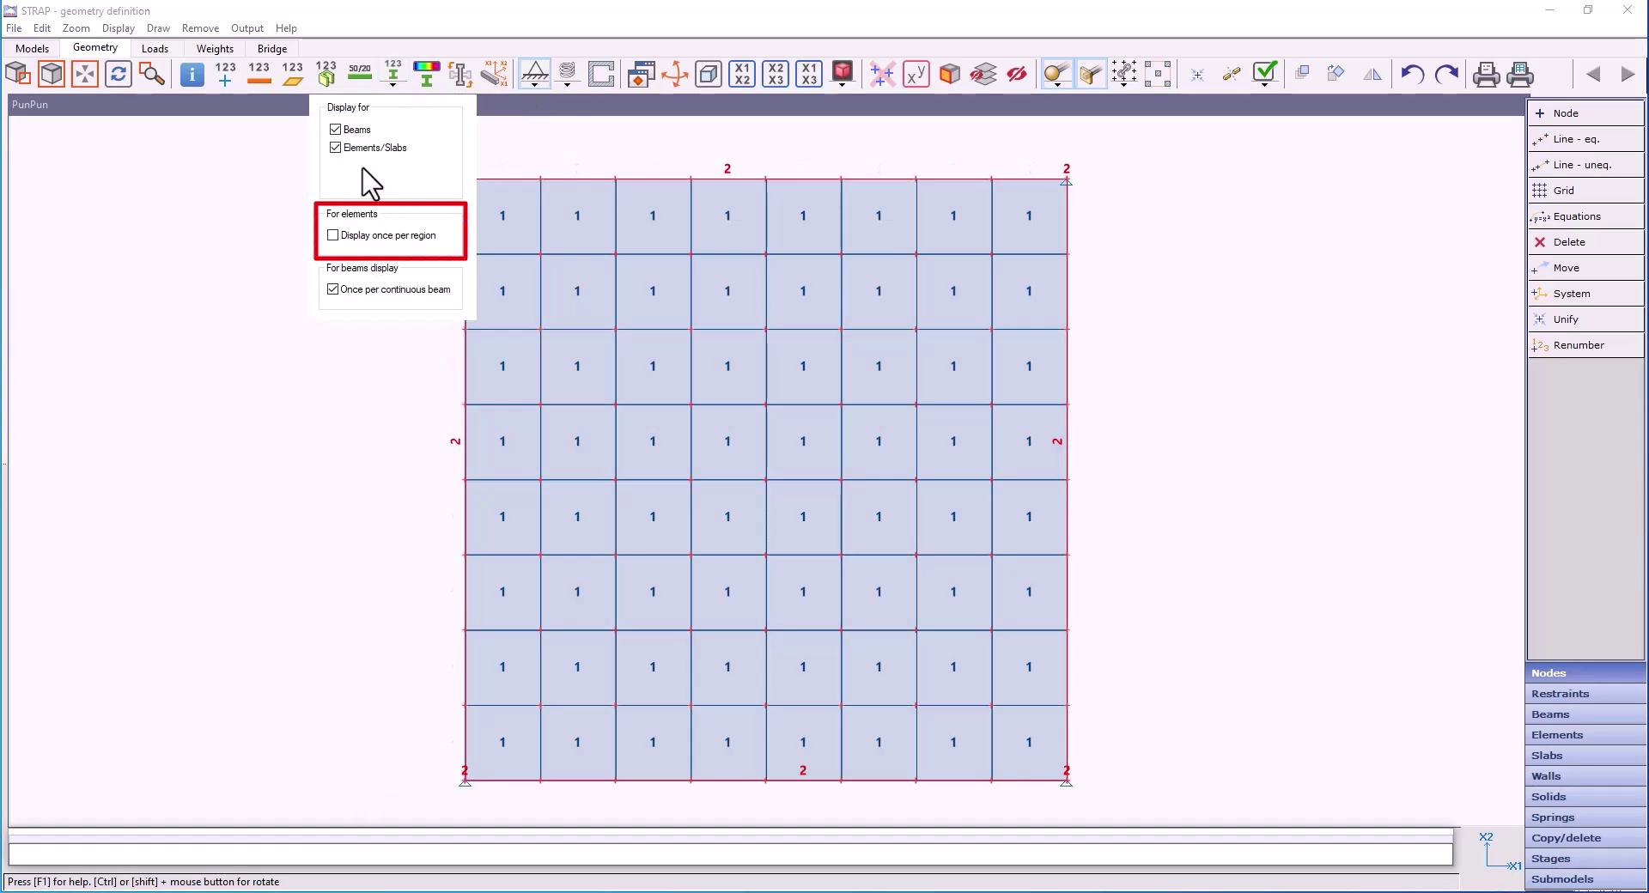
left_click(334, 235)
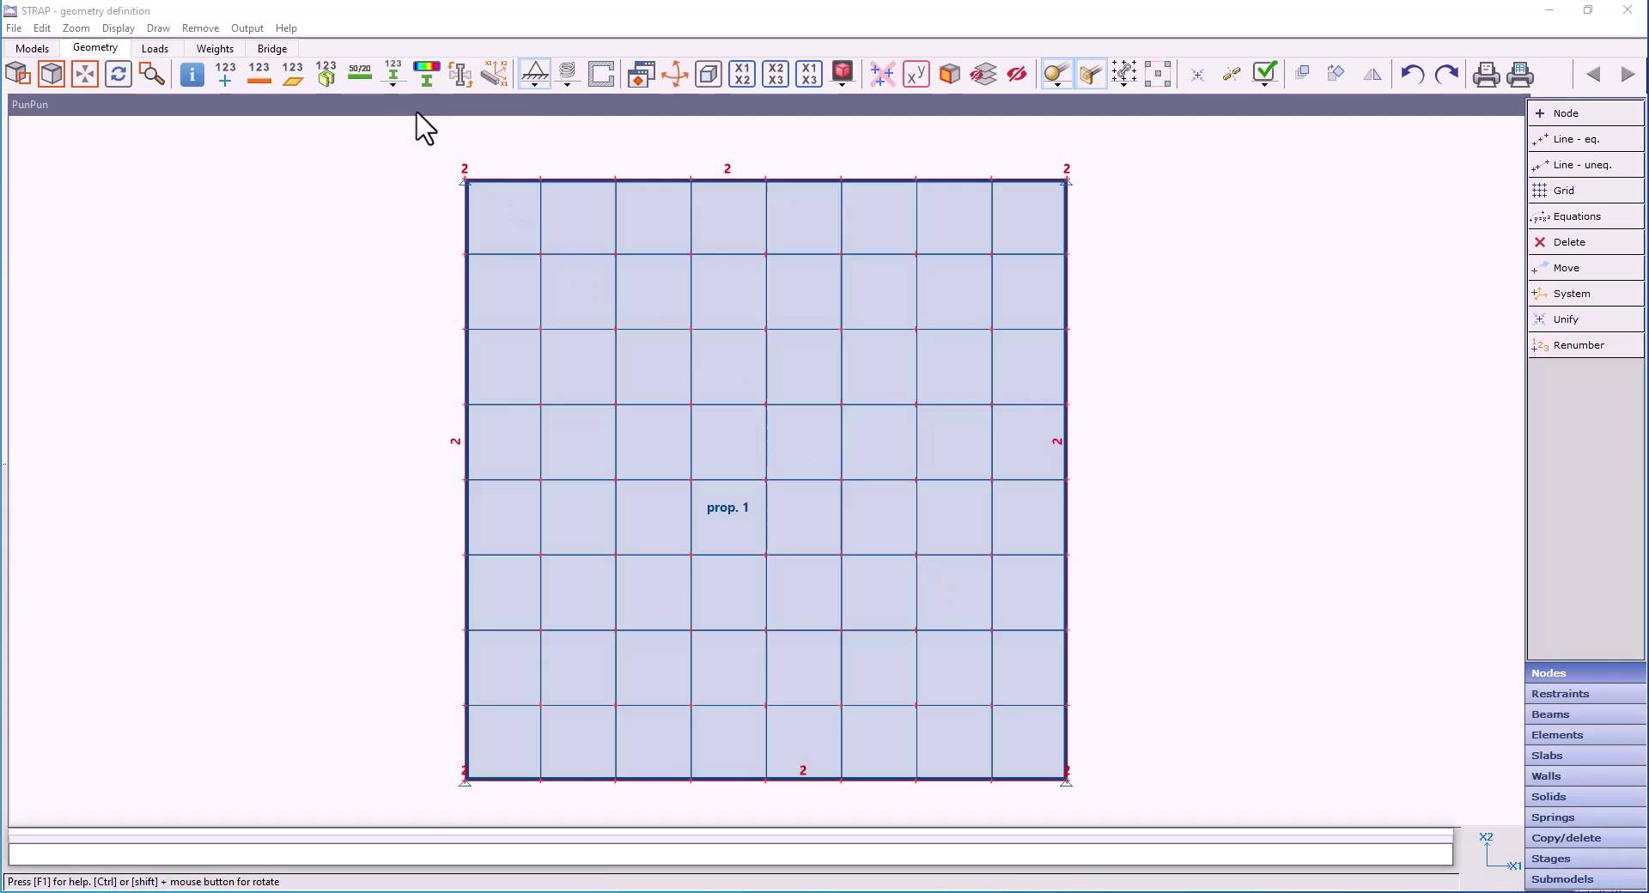
left_click(394, 81)
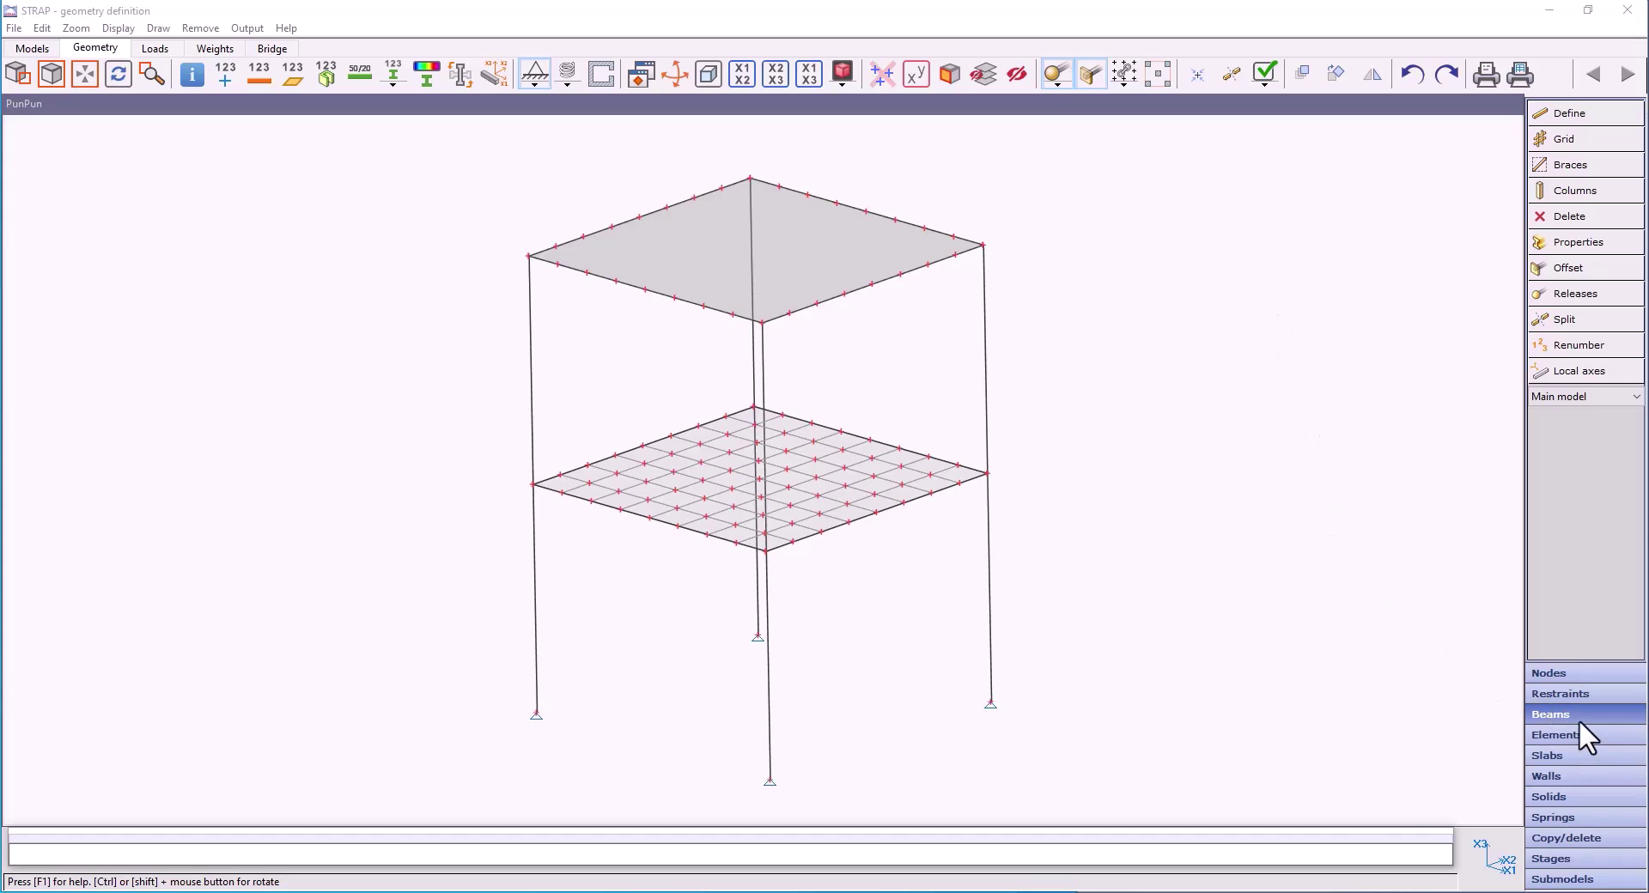
Assign the rectangular property group 2 (H=40, B=20) to the submodel beams along the upper slab's front-left edge.
left_click(1572, 244)
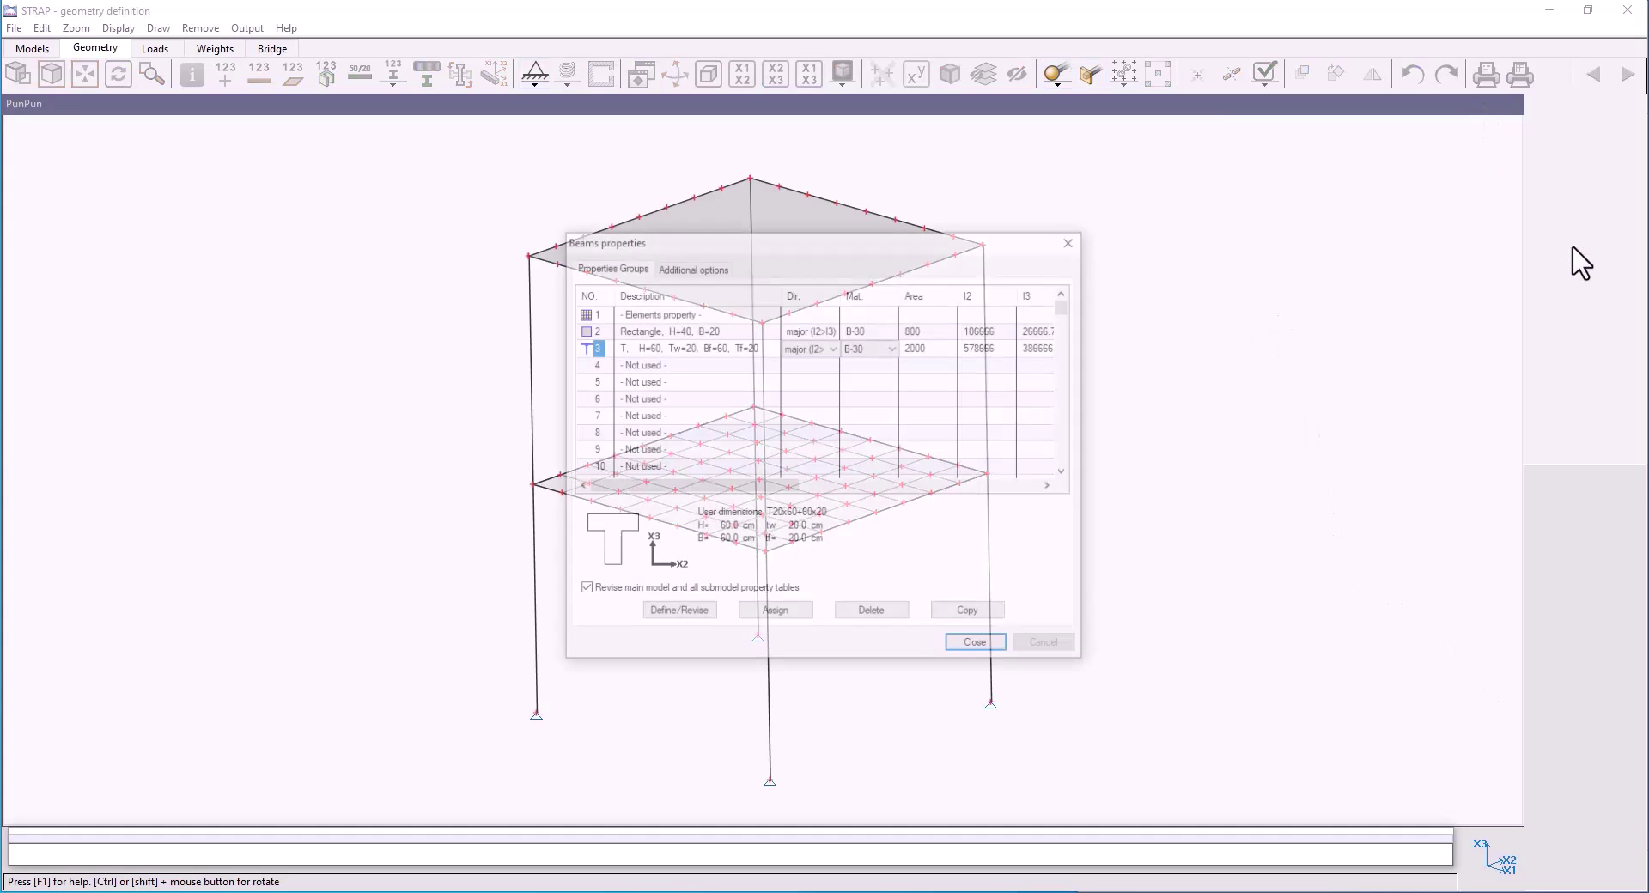
left_click(706, 331)
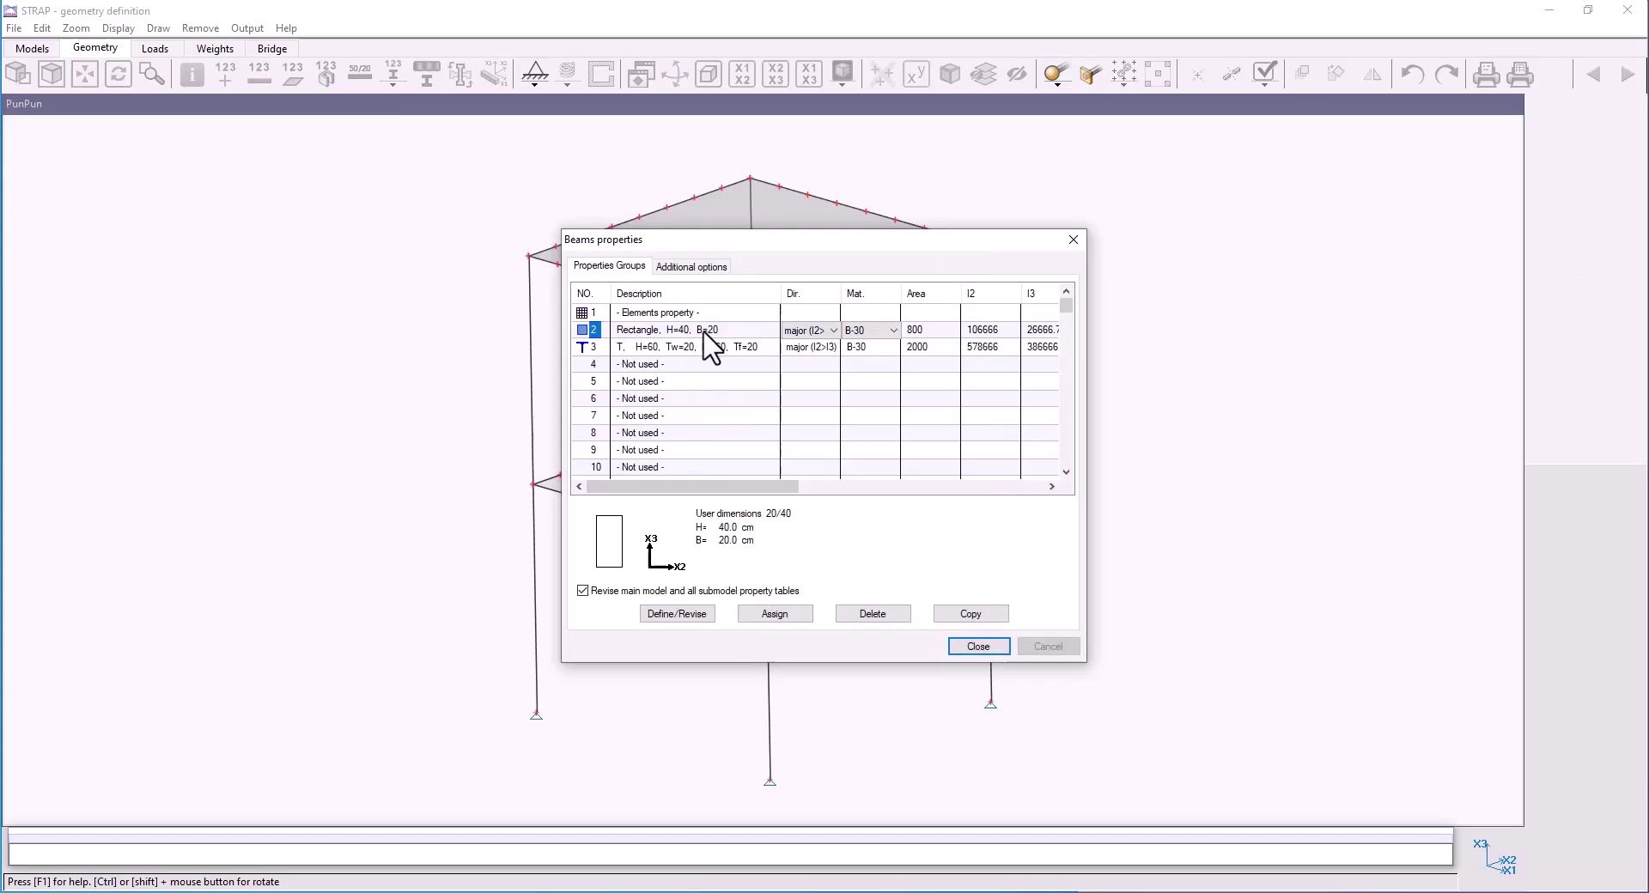
left_click(776, 615)
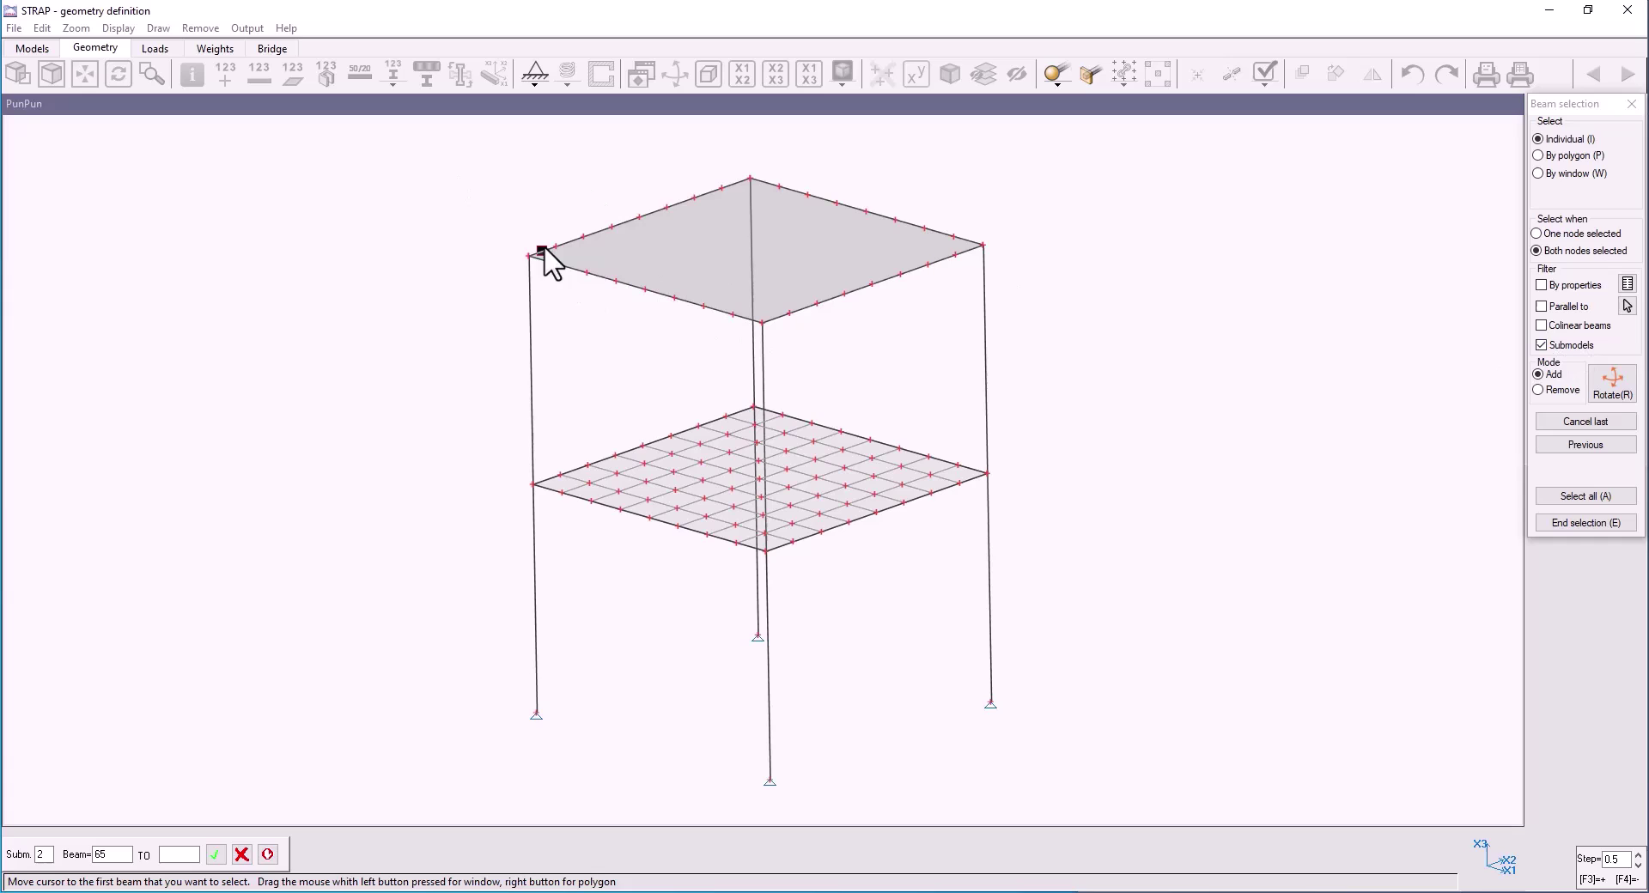
right_click_drag(525, 254, 491, 257)
key("e")
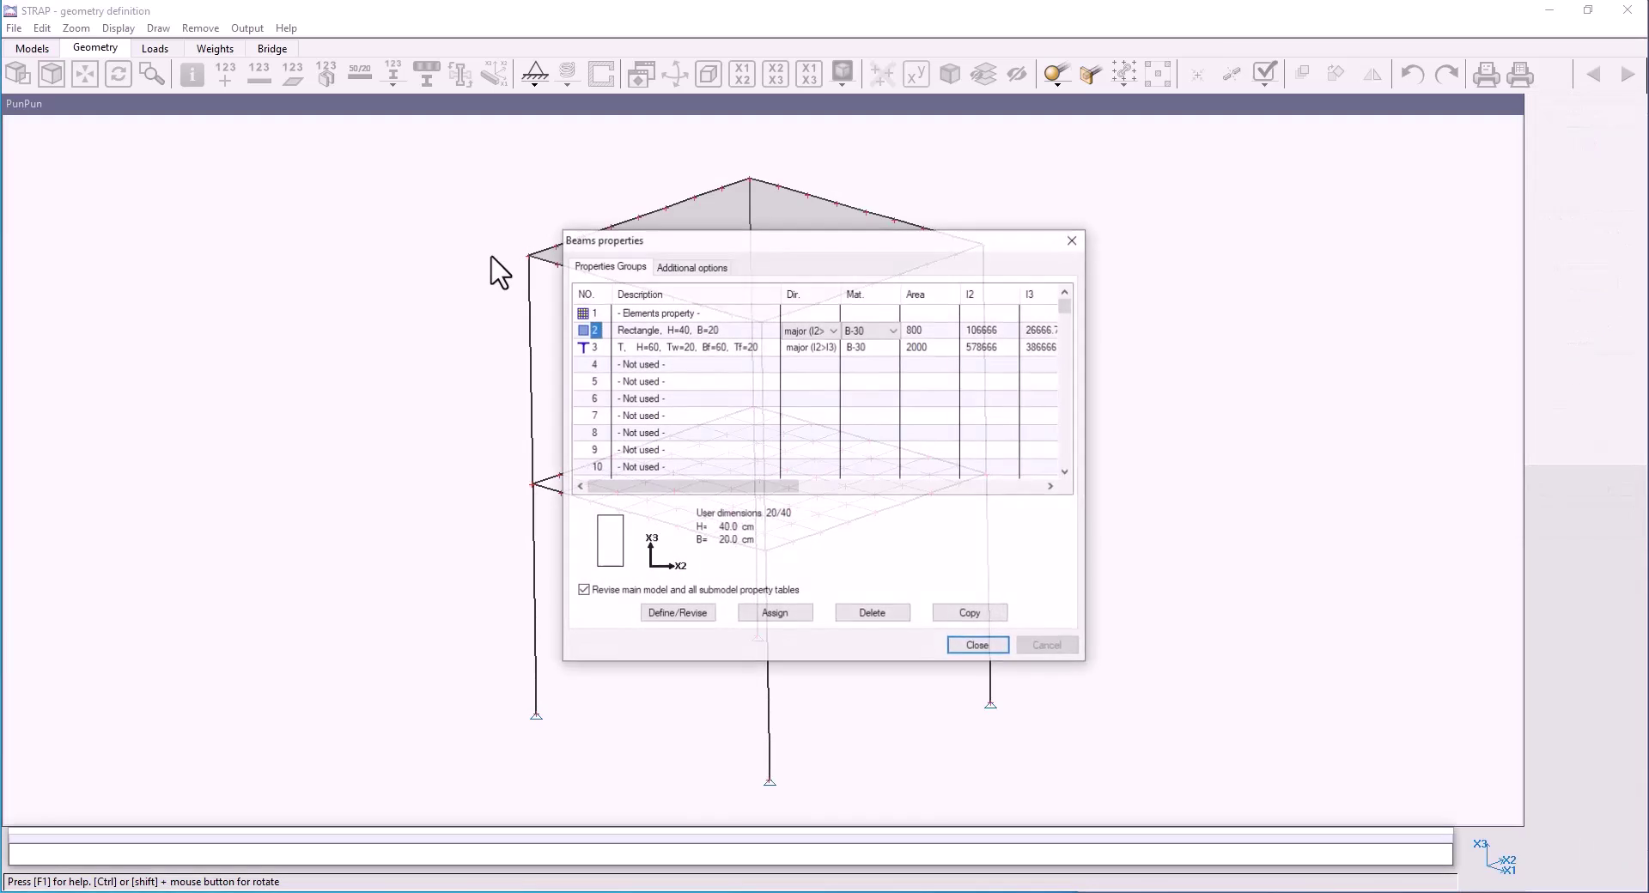
left_click(965, 646)
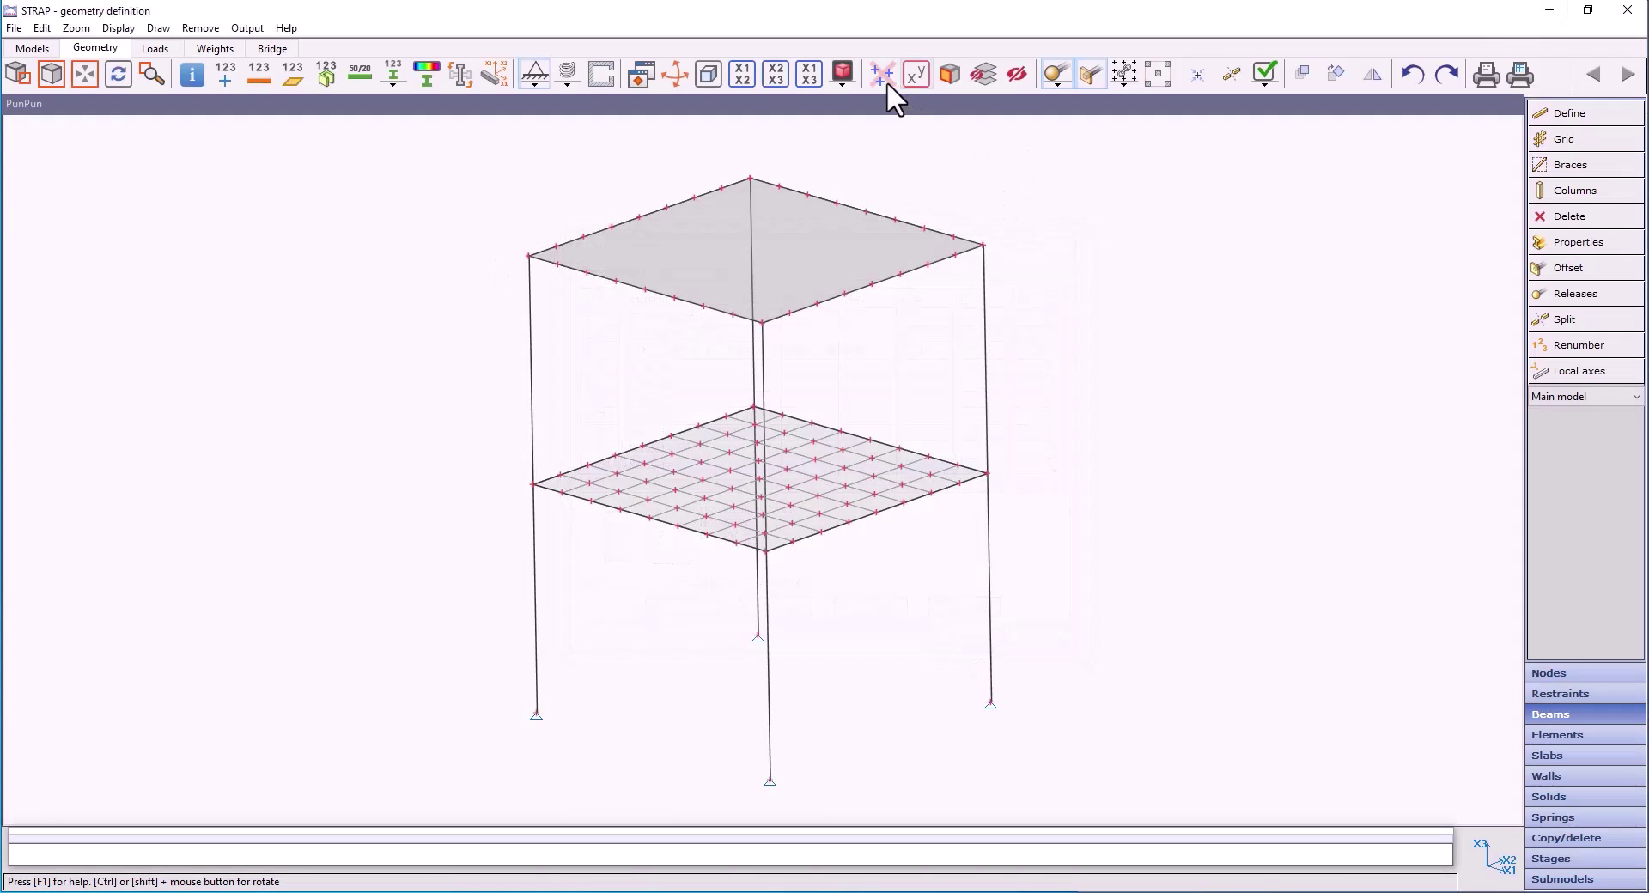
Examine the assigned beam sections in the rendered model, and return to the wireframe display.
left_click(845, 71)
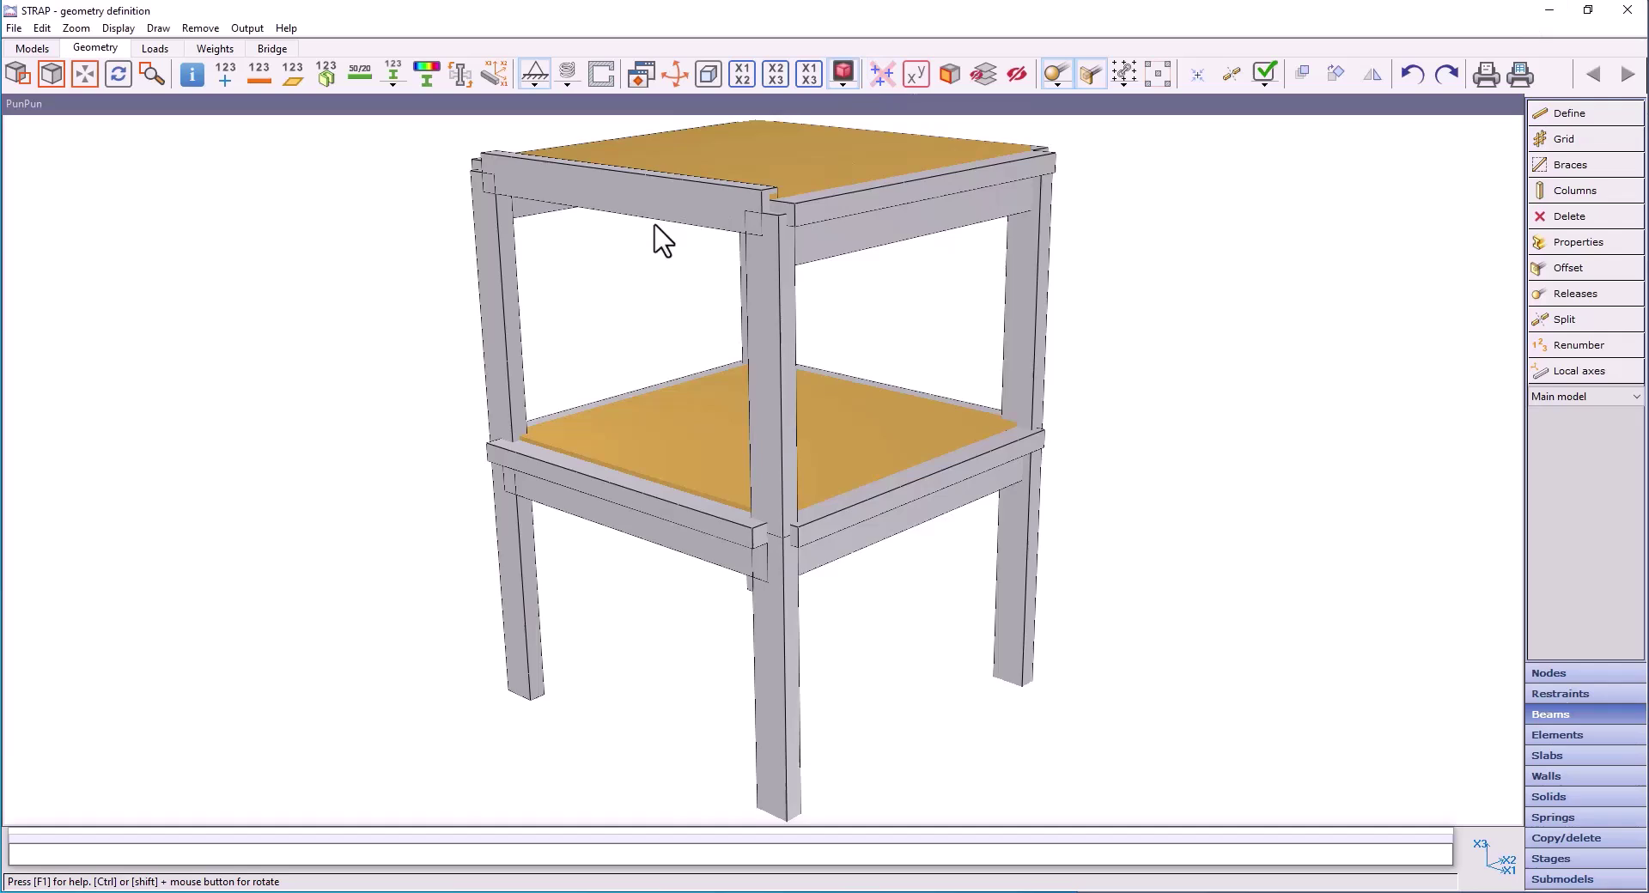
middle_click_drag(656, 240, 696, 294)
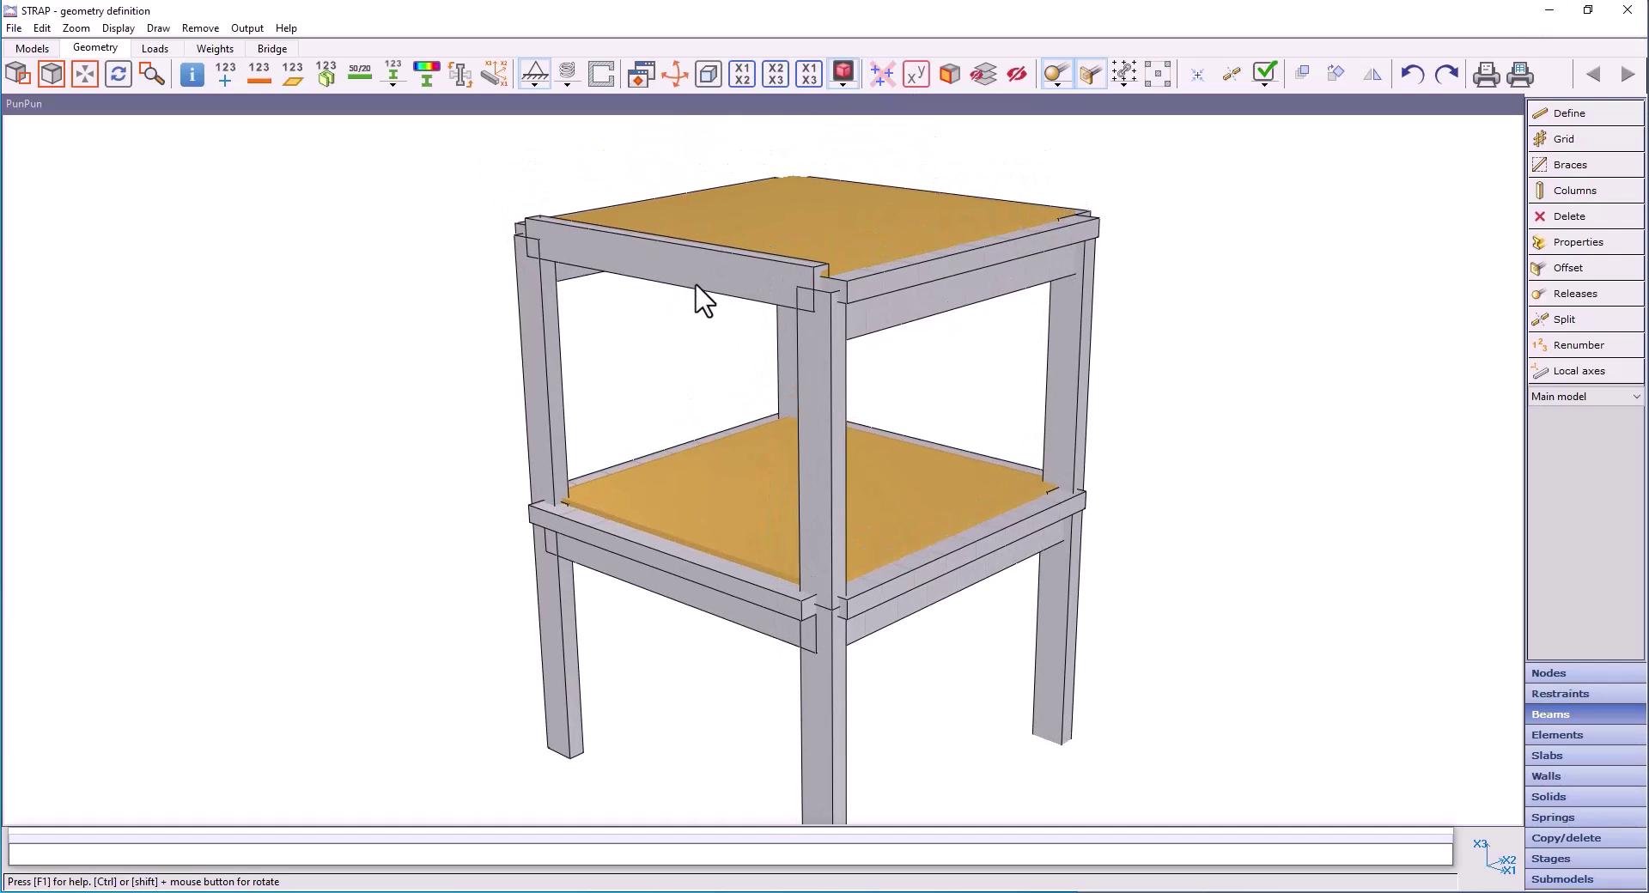
left_click(844, 73)
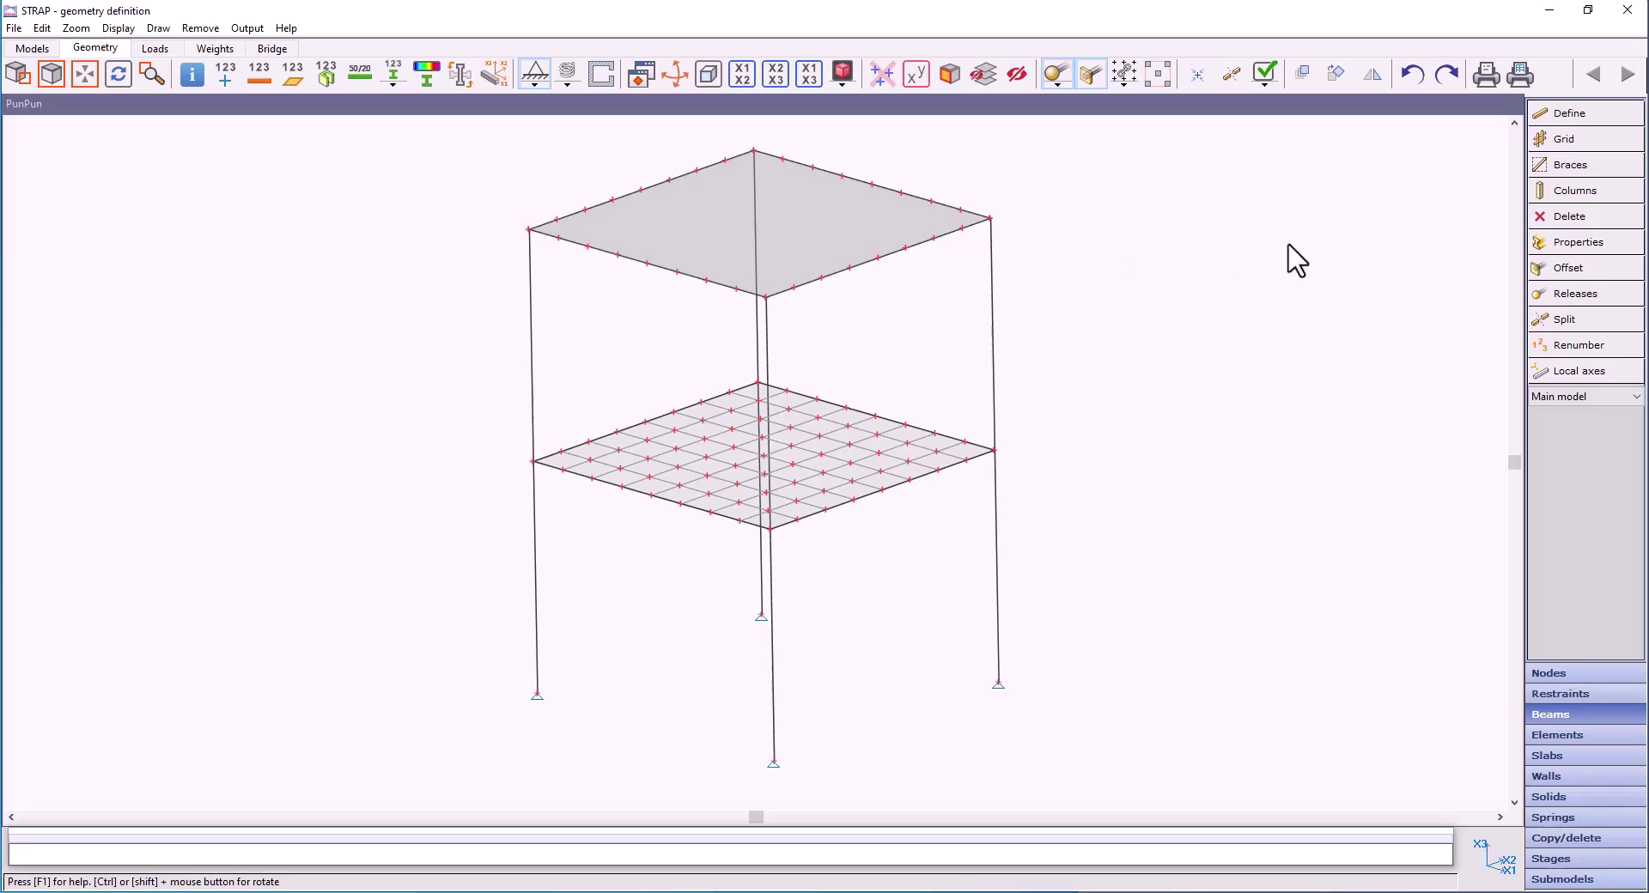
Release moments M2 and M3 at both ends of the beams along the upper slab's front-left edge, replacing existing releases.
left_click(1561, 295)
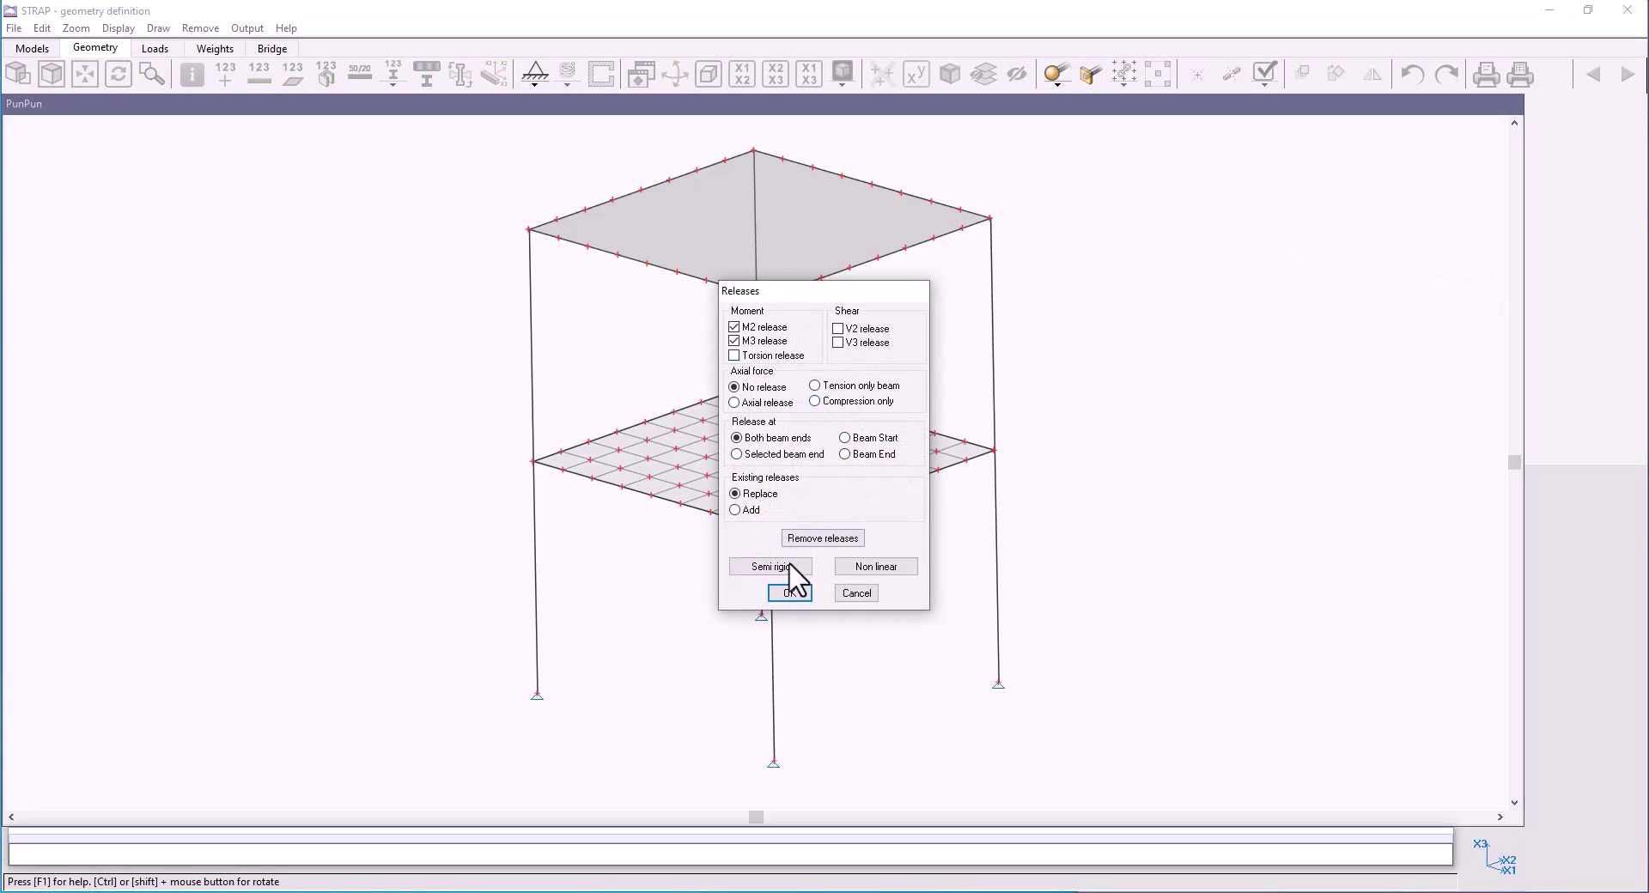
left_click(786, 594)
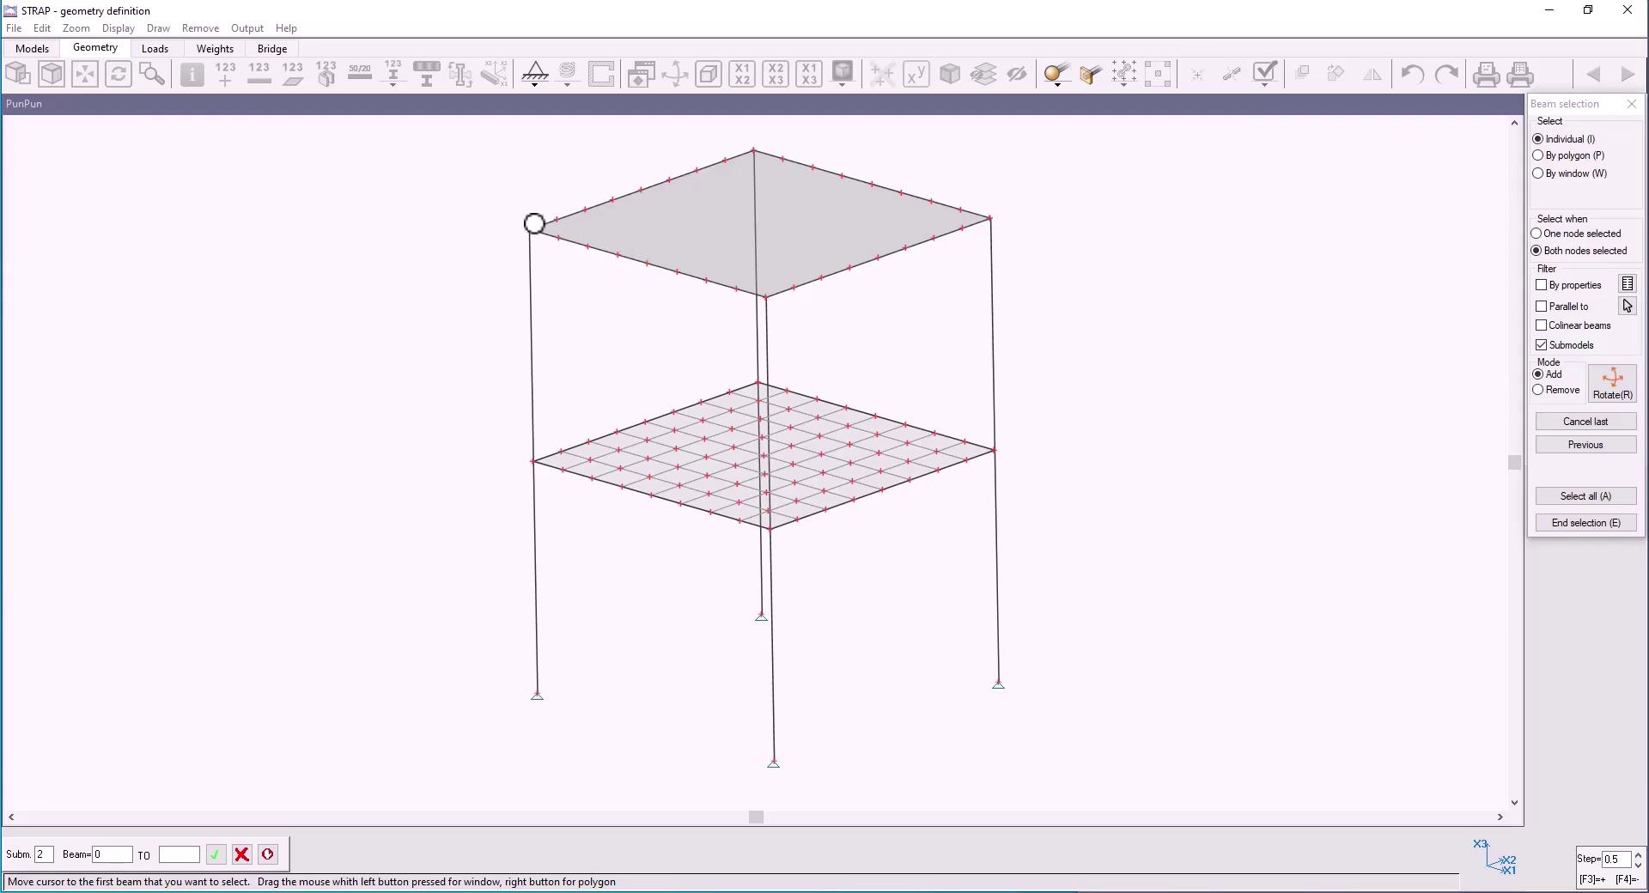
right_click(534, 223)
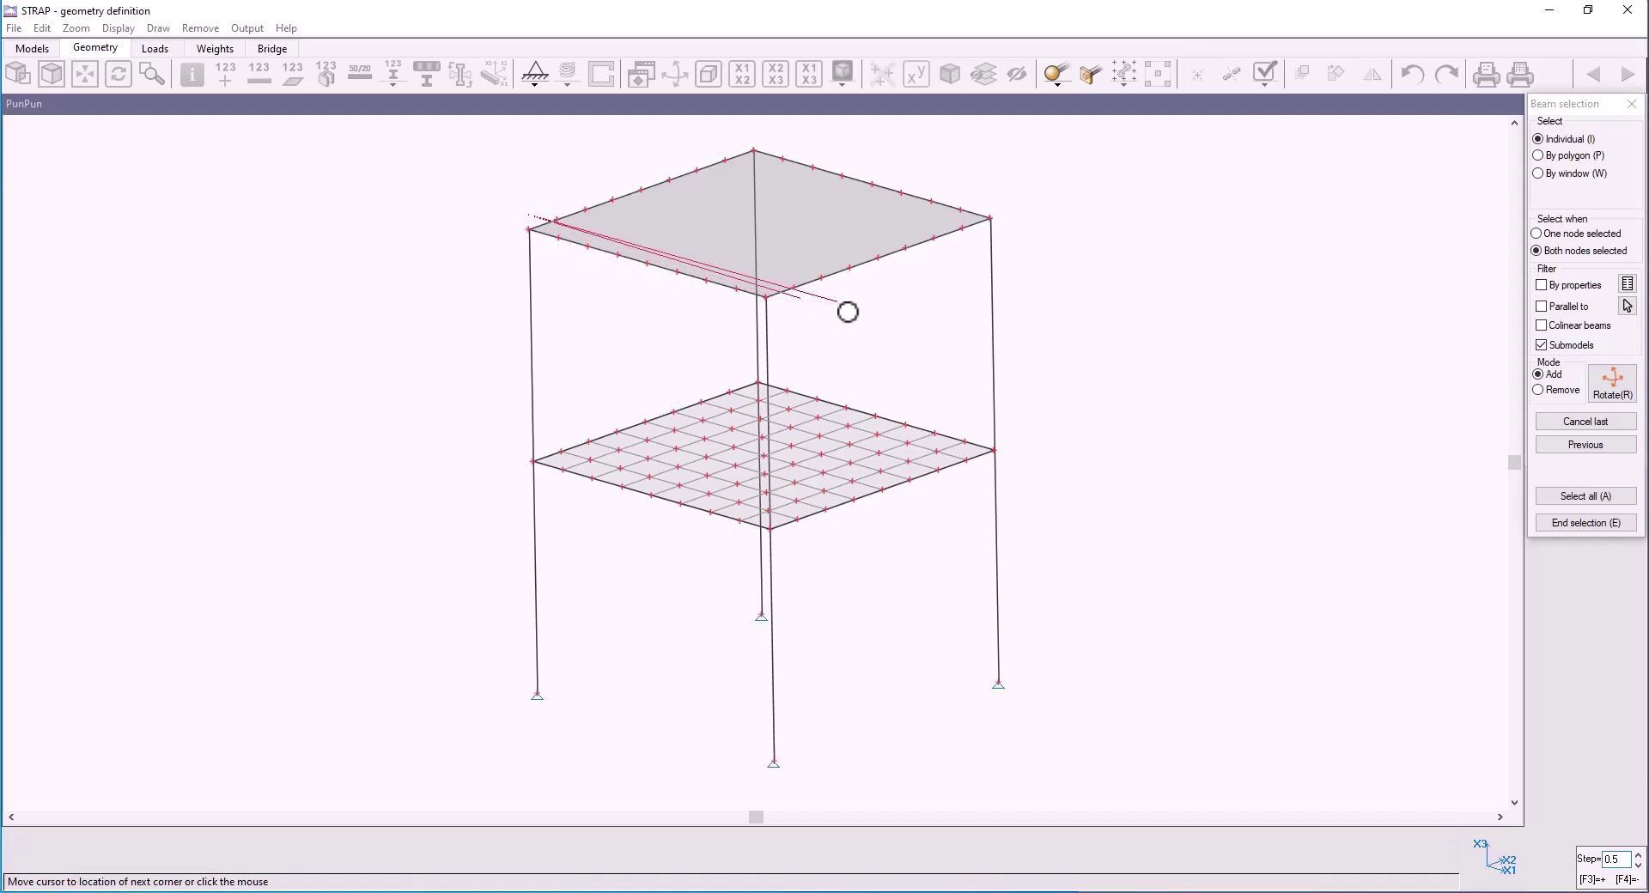
right_click(781, 321)
right_click(507, 248)
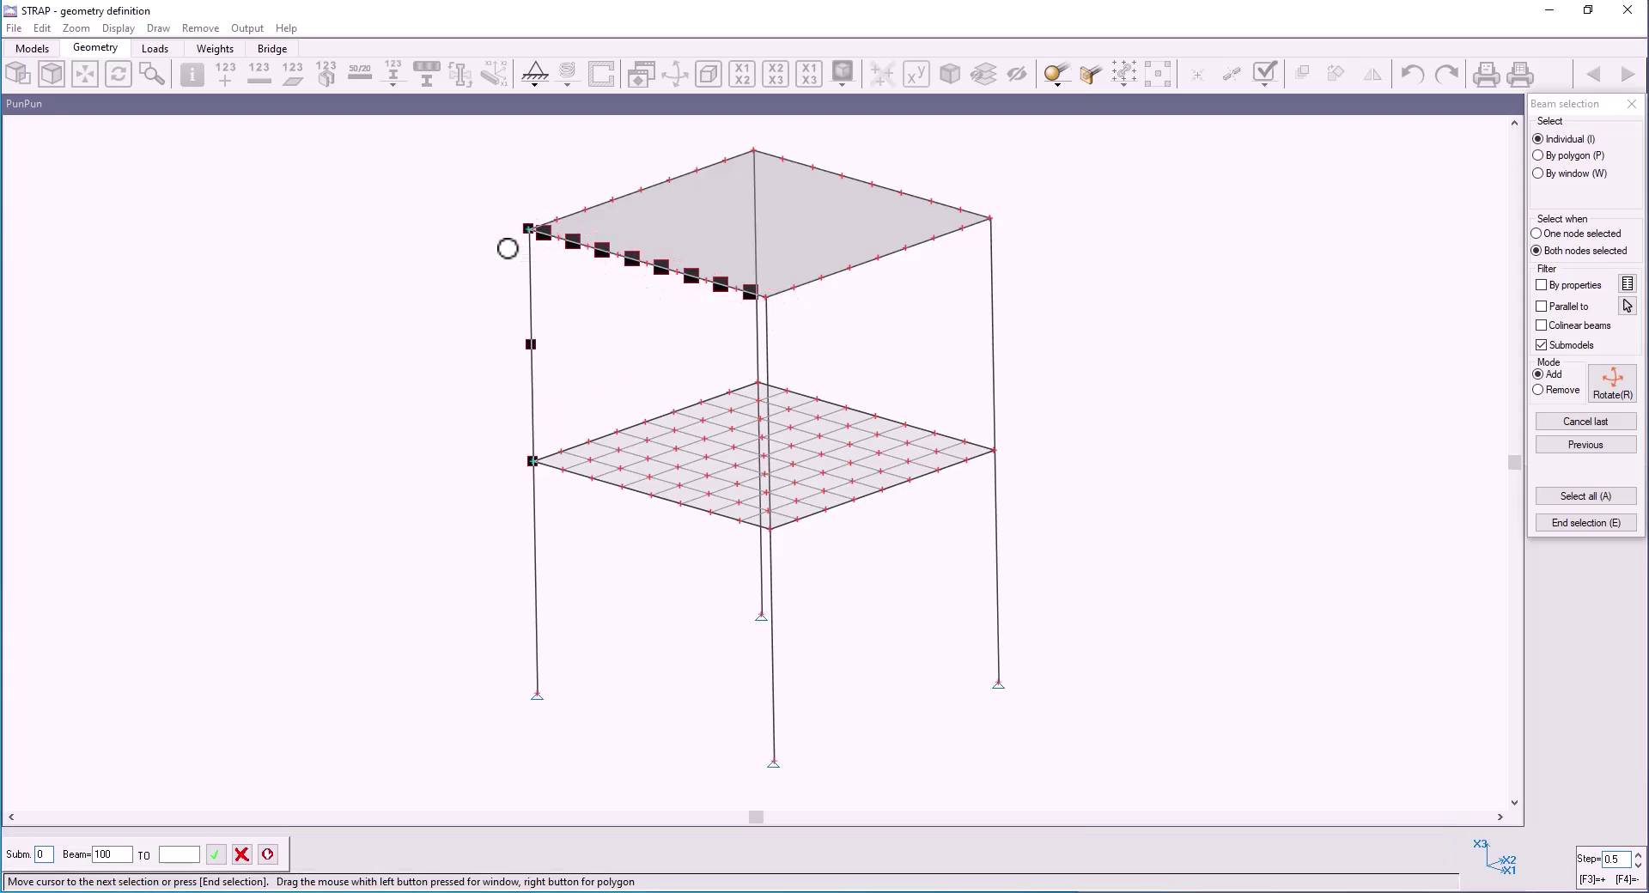
key("e")
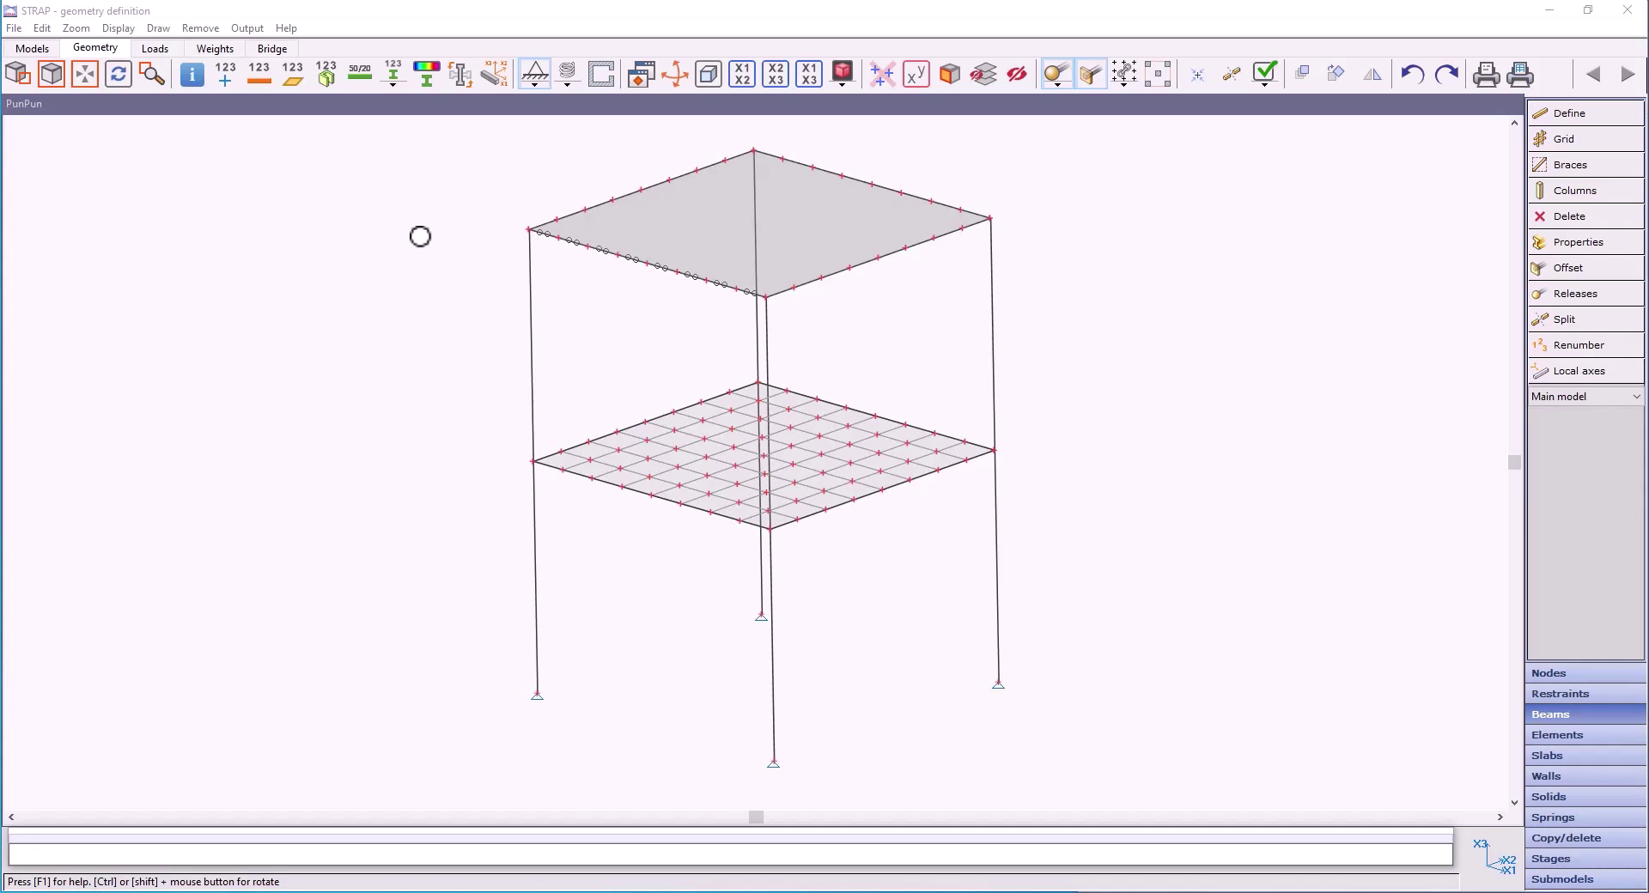
Set the flange location to the +x2 and/or -x3 side for the submodel beams along the upper slab's front-right edge, and render the model.
left_click(844, 73)
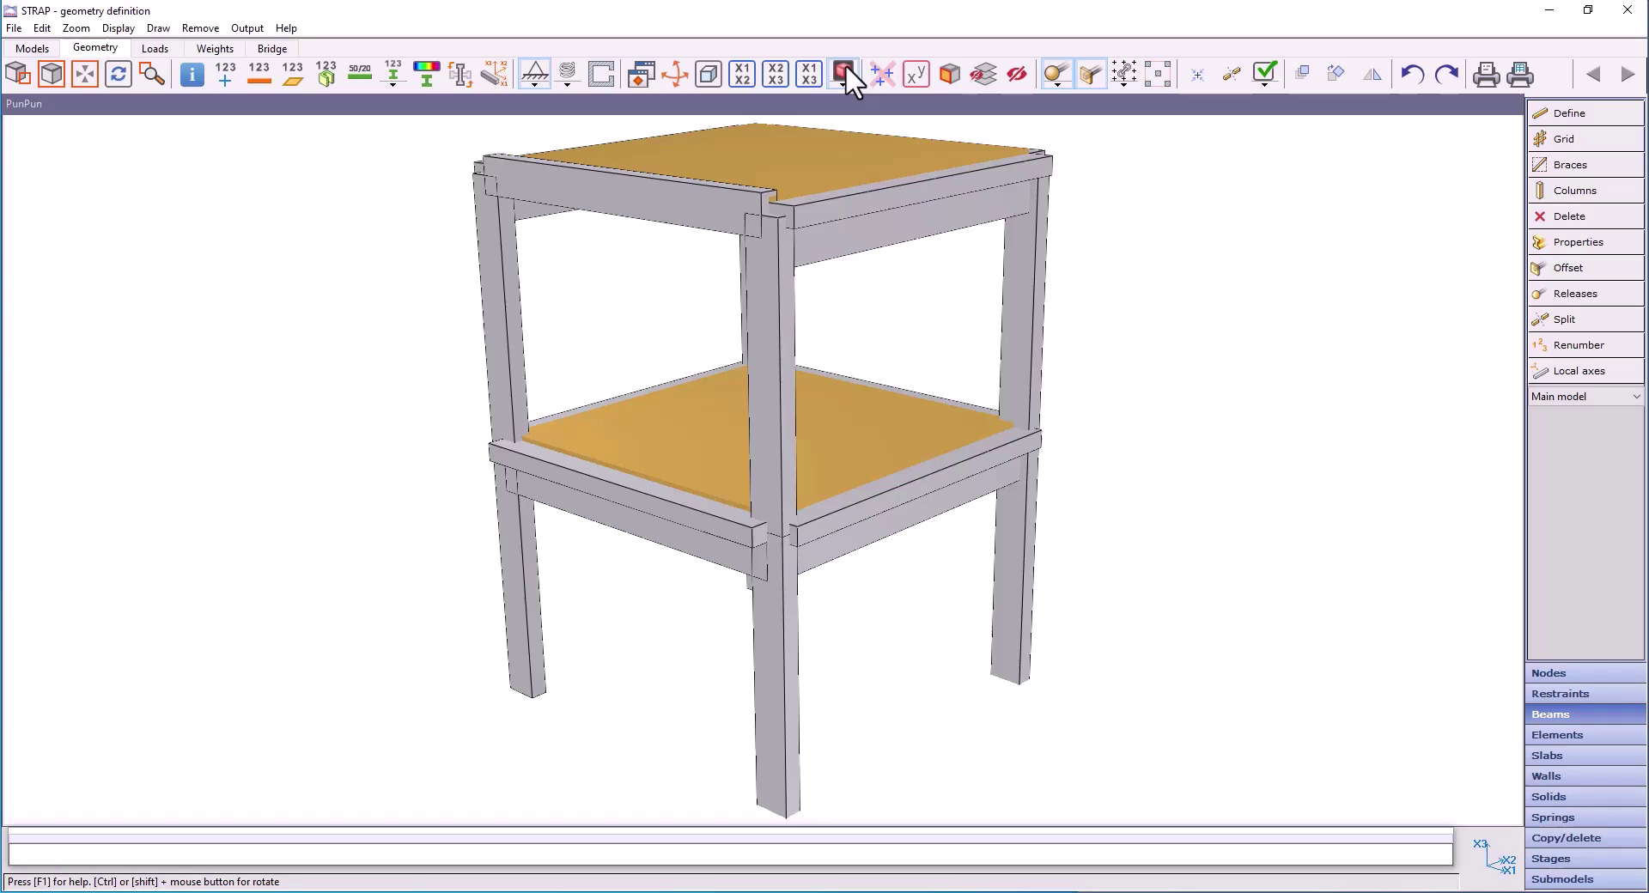
left_click(846, 68)
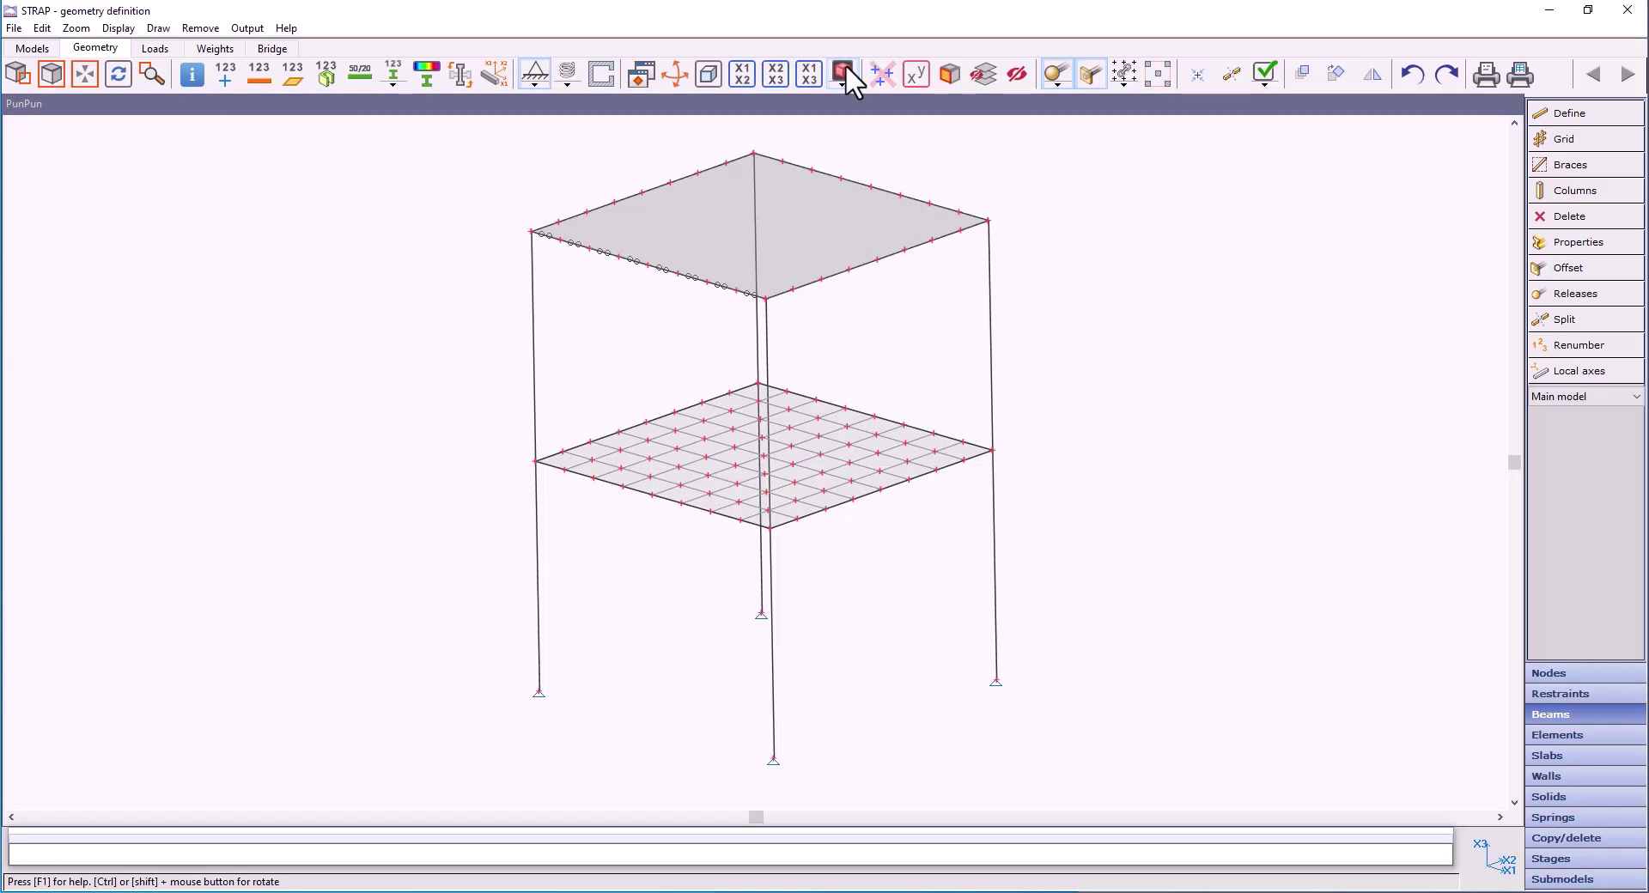
left_click(1578, 371)
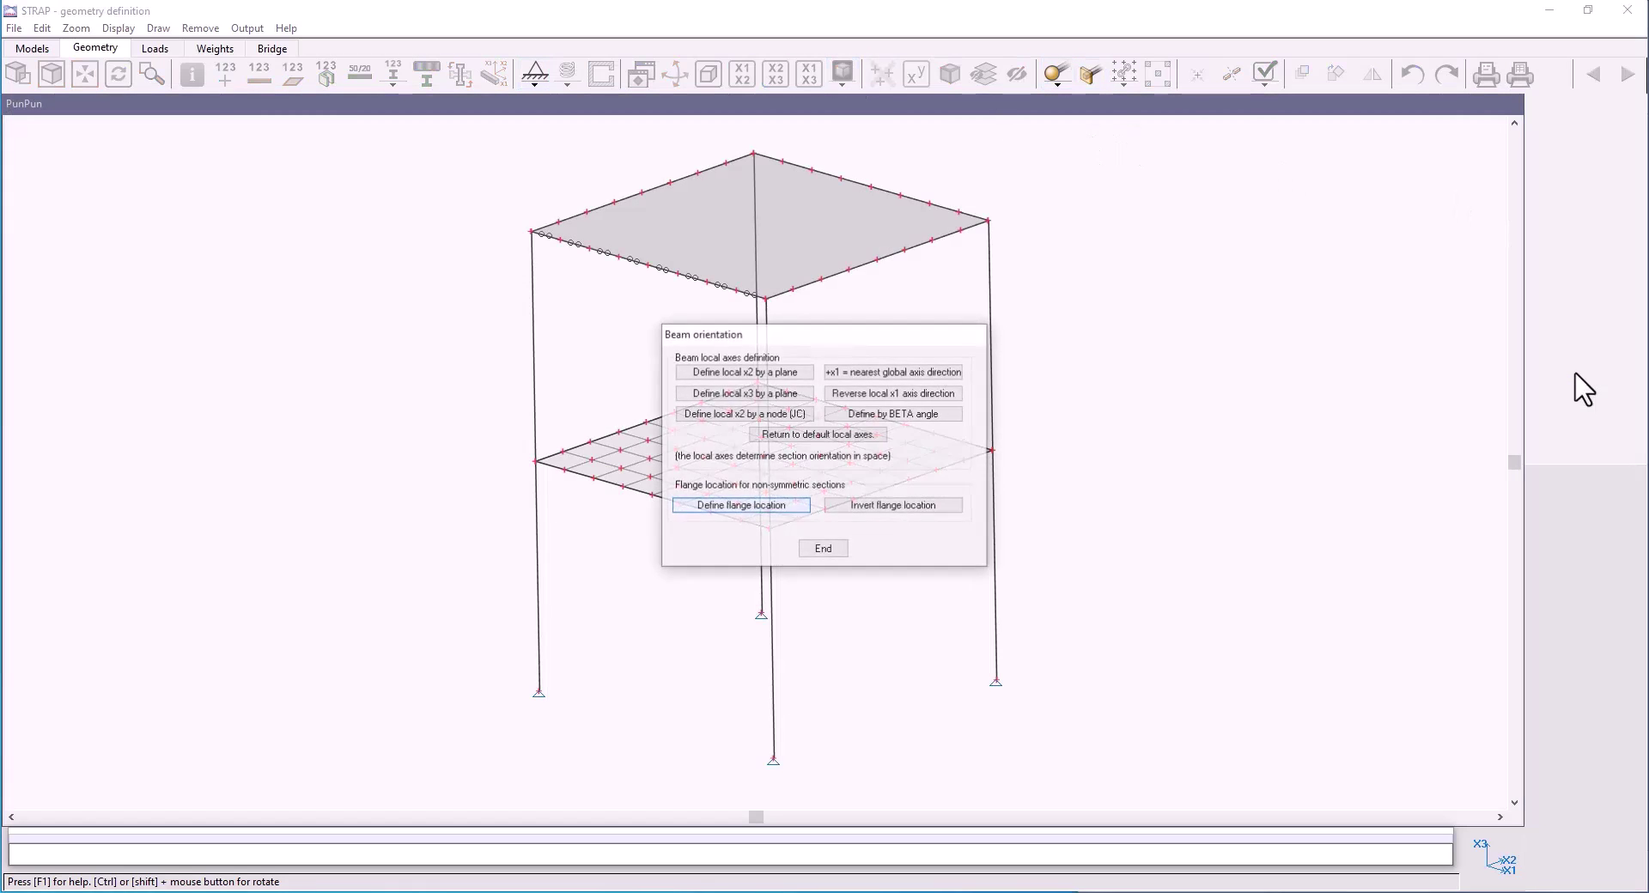
left_click(756, 508)
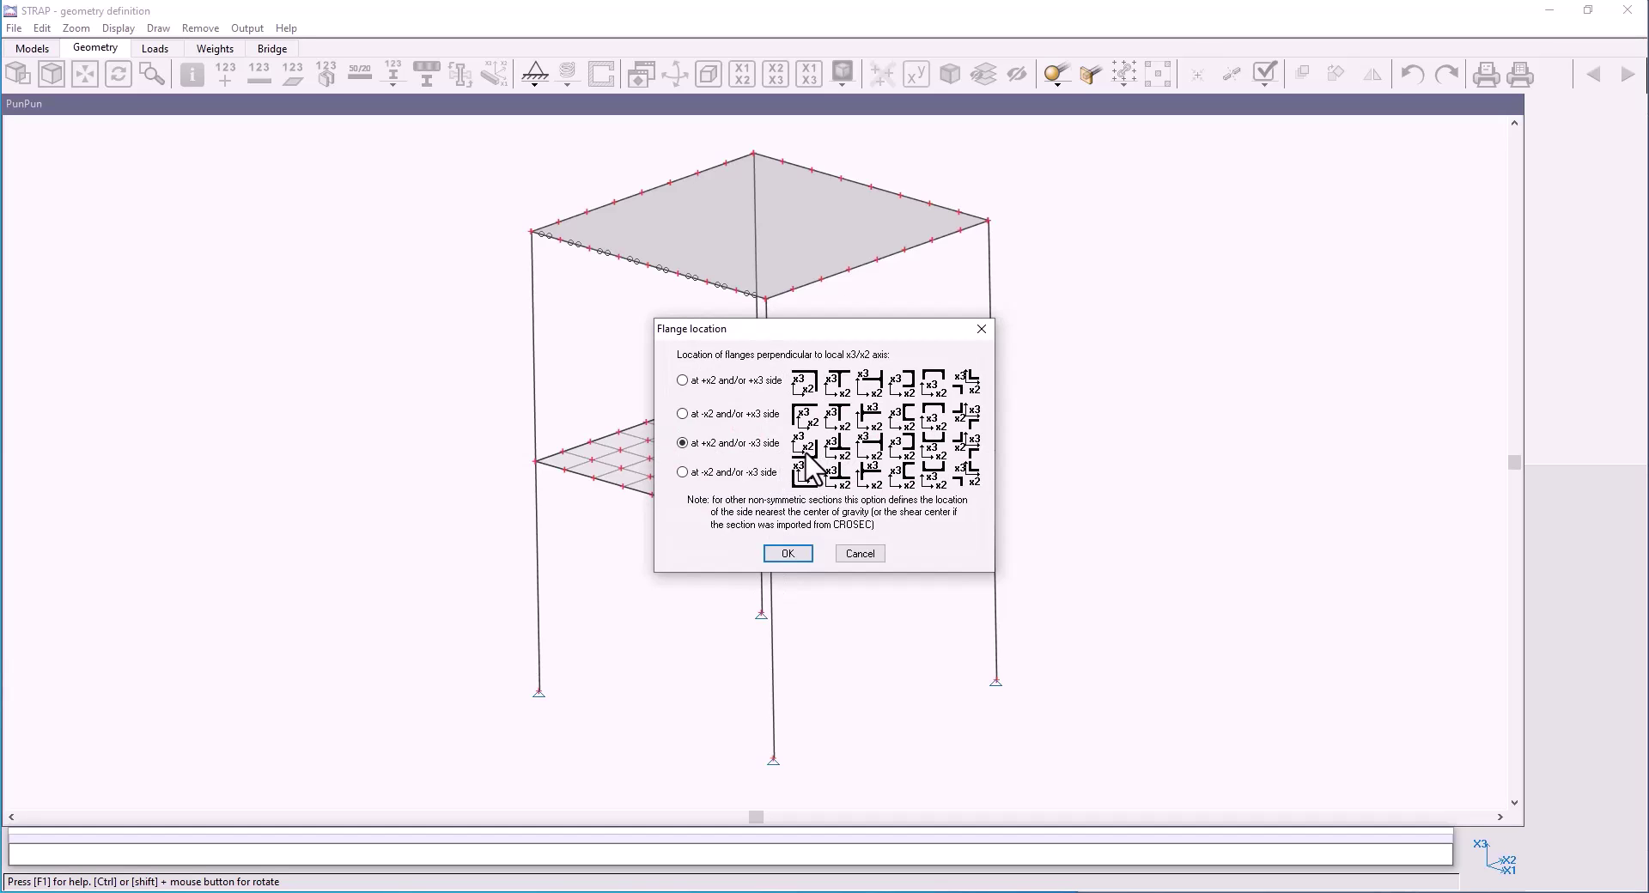
left_click(792, 555)
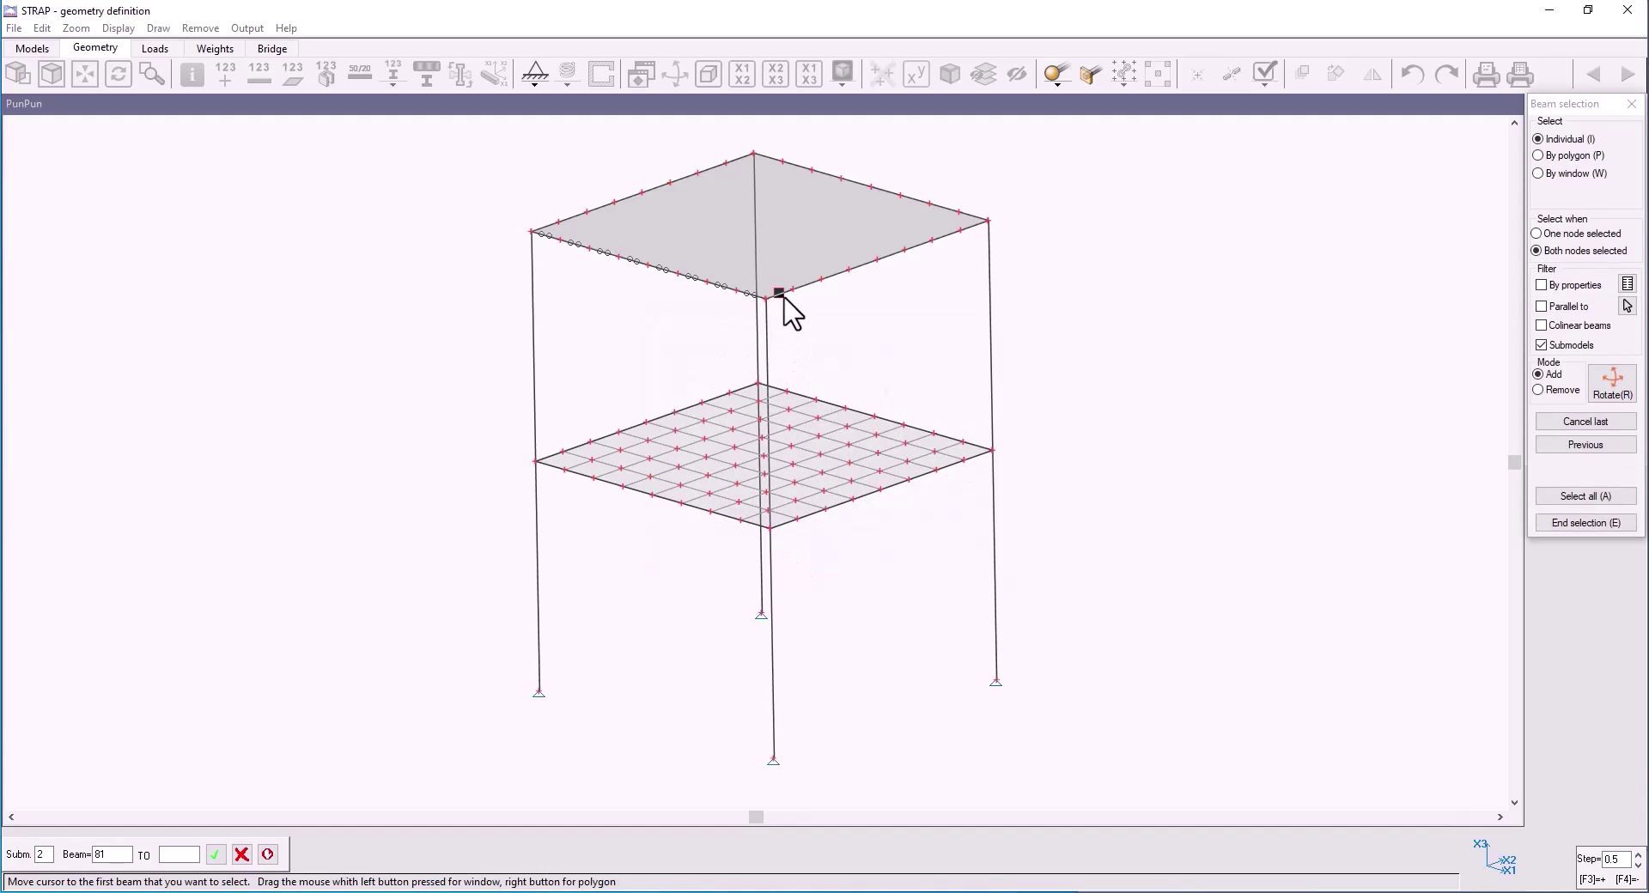
left_click(782, 293)
left_click(807, 284)
left_click(836, 274)
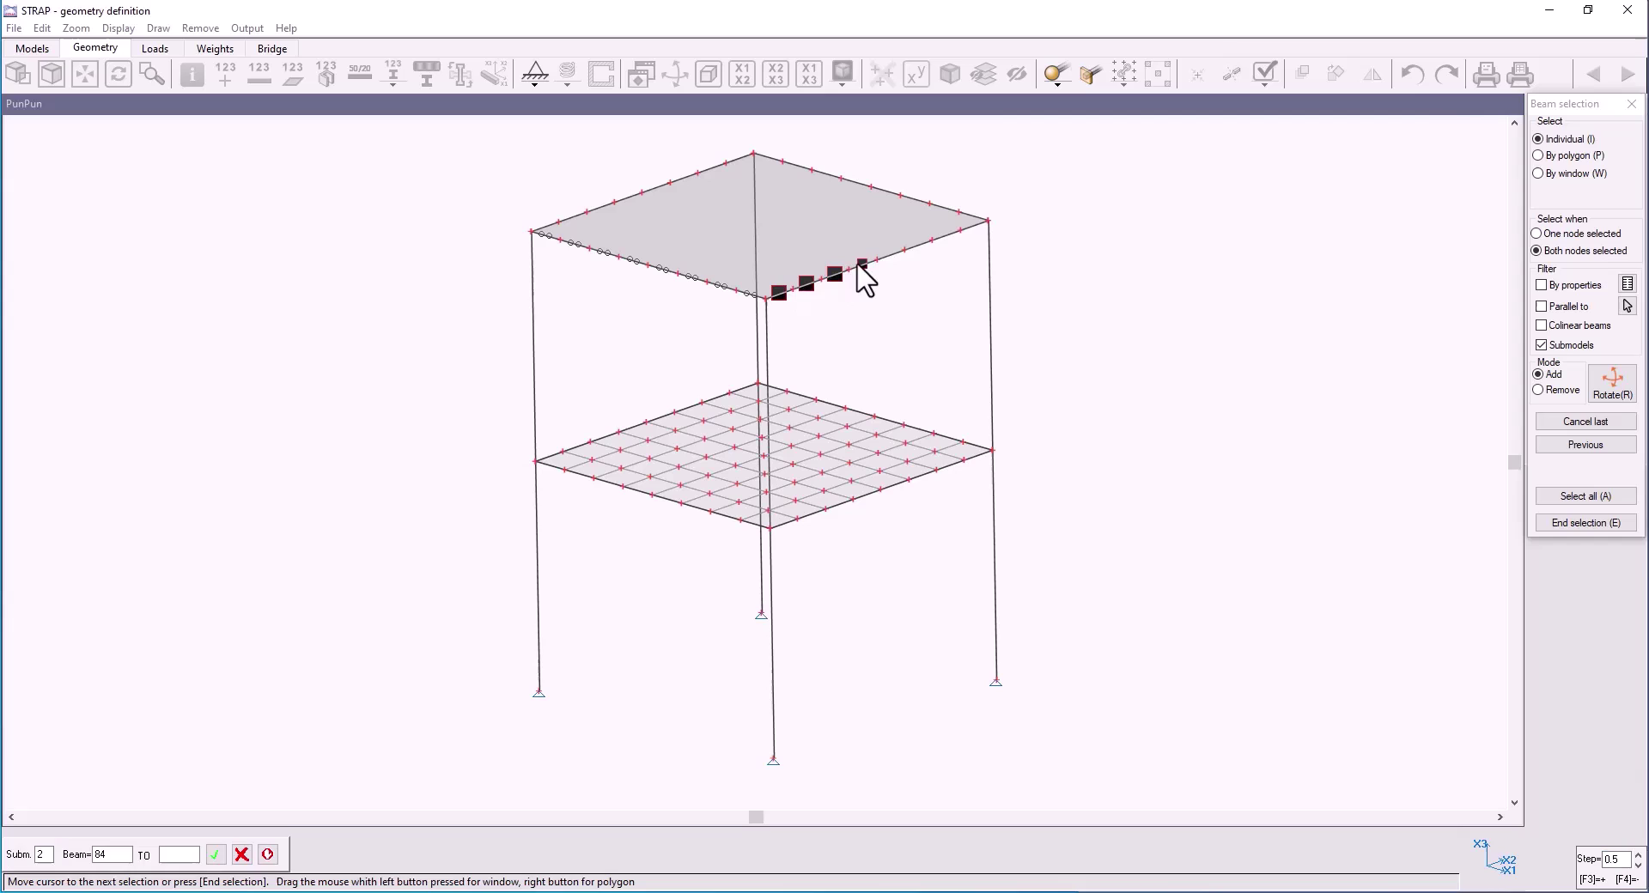
left_click(862, 264)
left_click(889, 253)
left_click(917, 244)
left_click(945, 234)
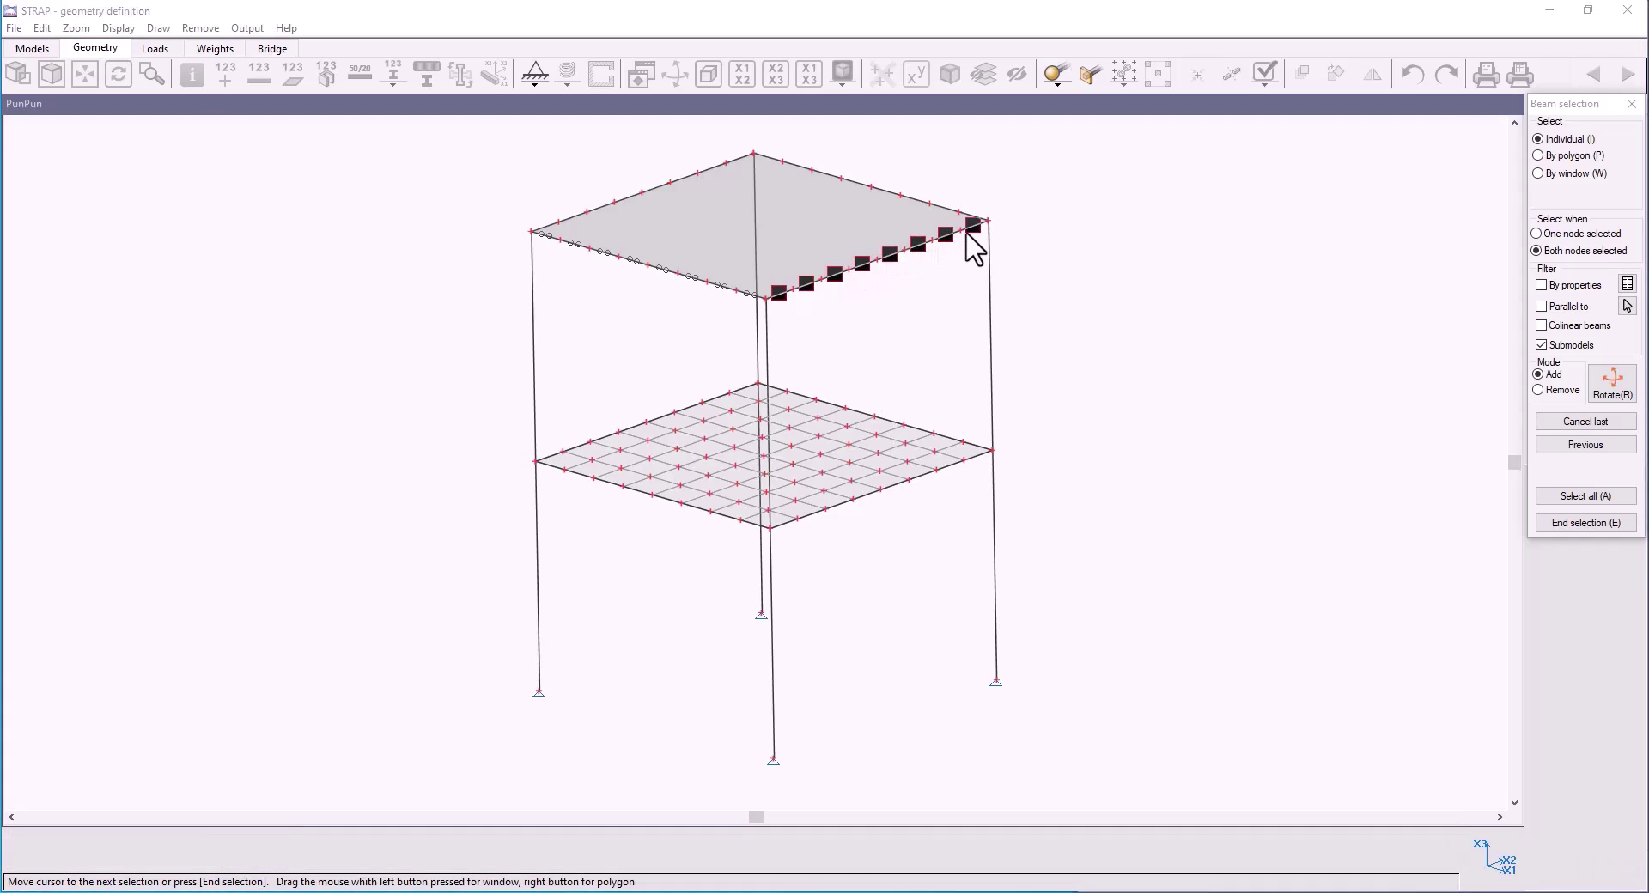
key("e")
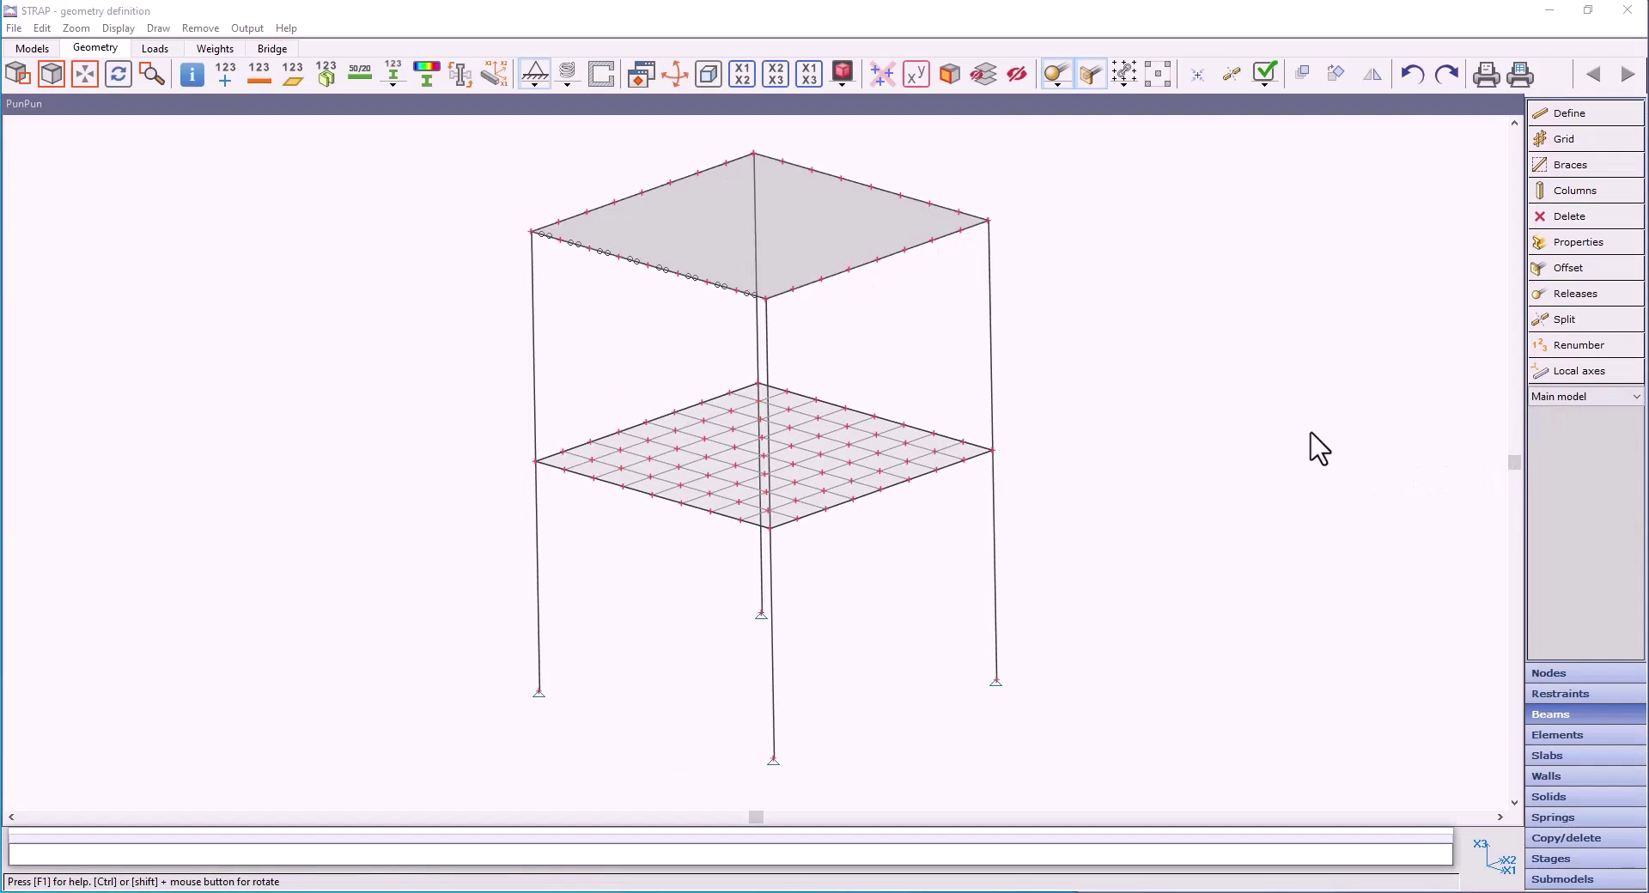
left_click(842, 74)
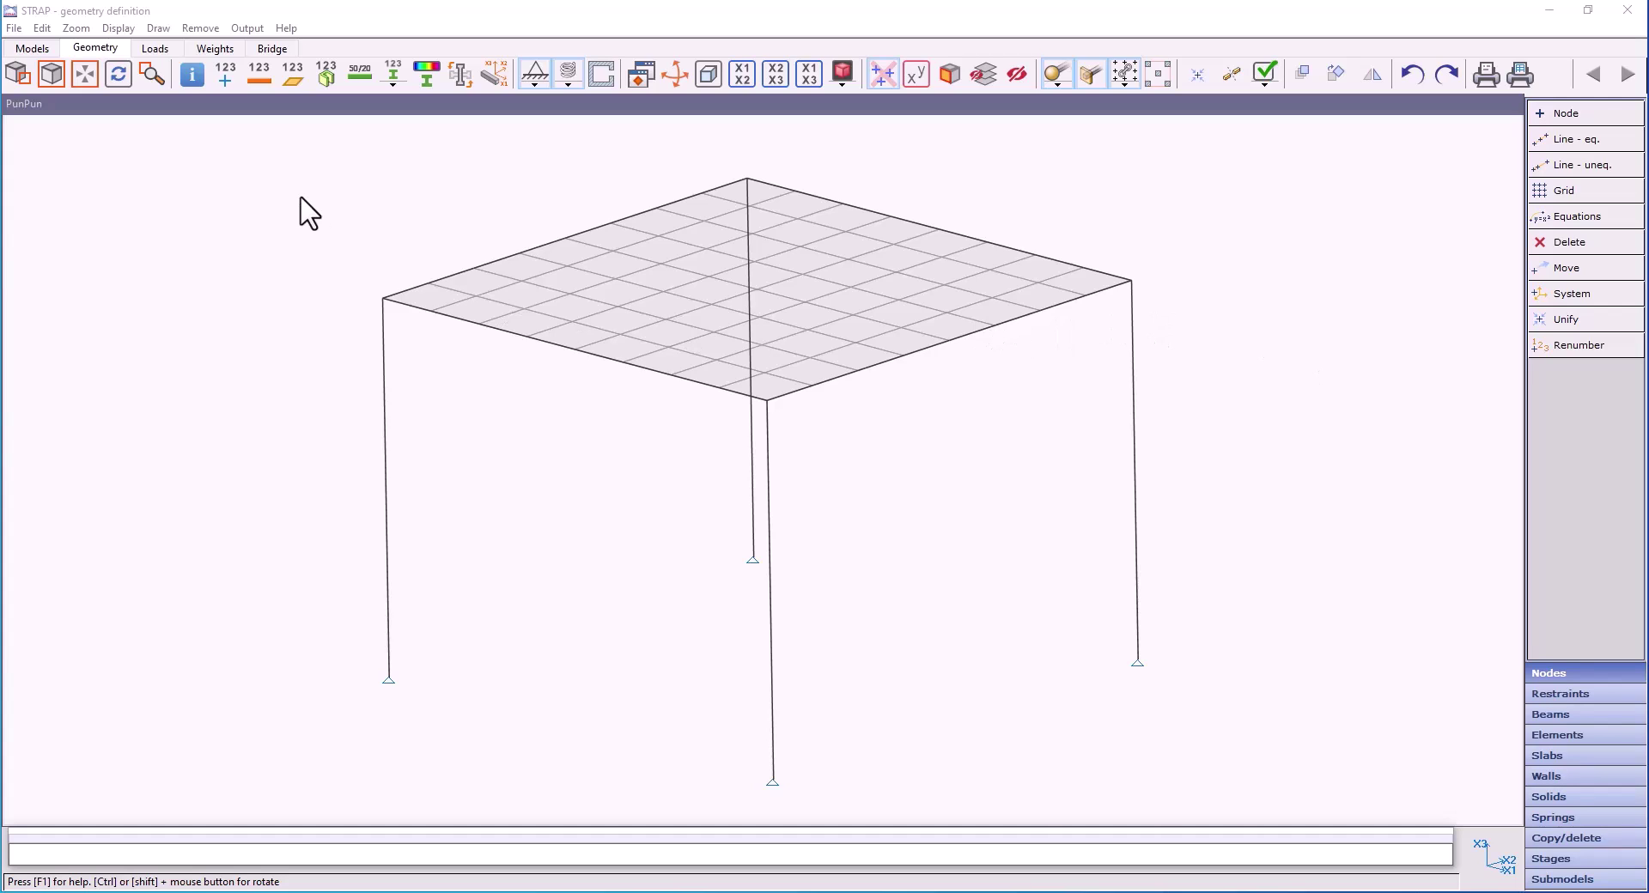
Check the property number display on the slab and columns, and switch it off again.
left_click(397, 85)
left_click(397, 80)
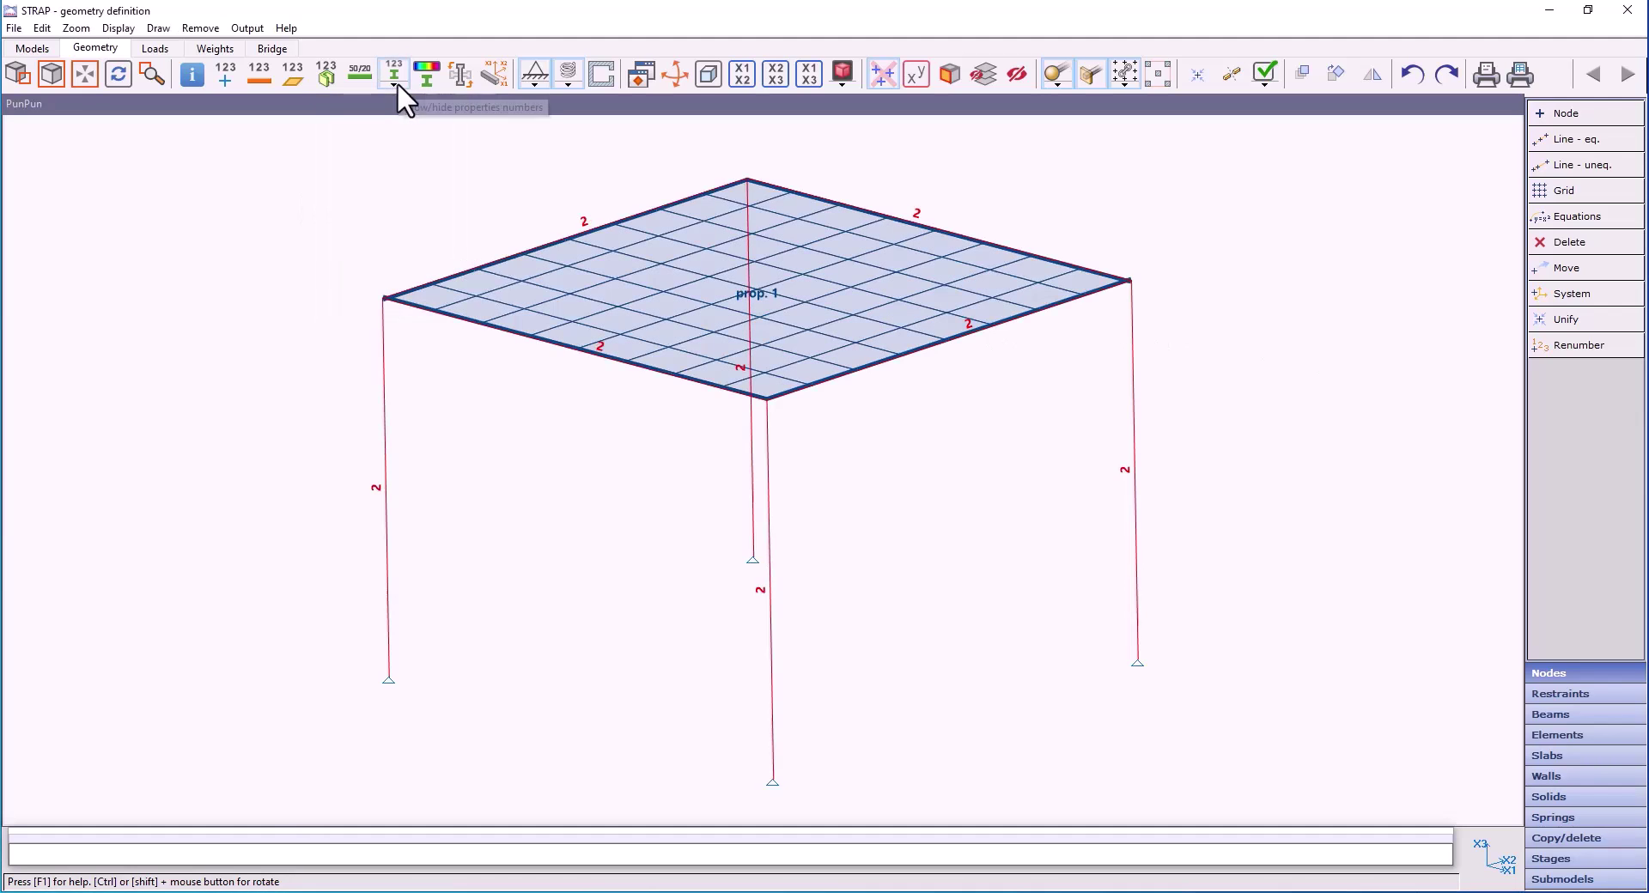
left_click(393, 67)
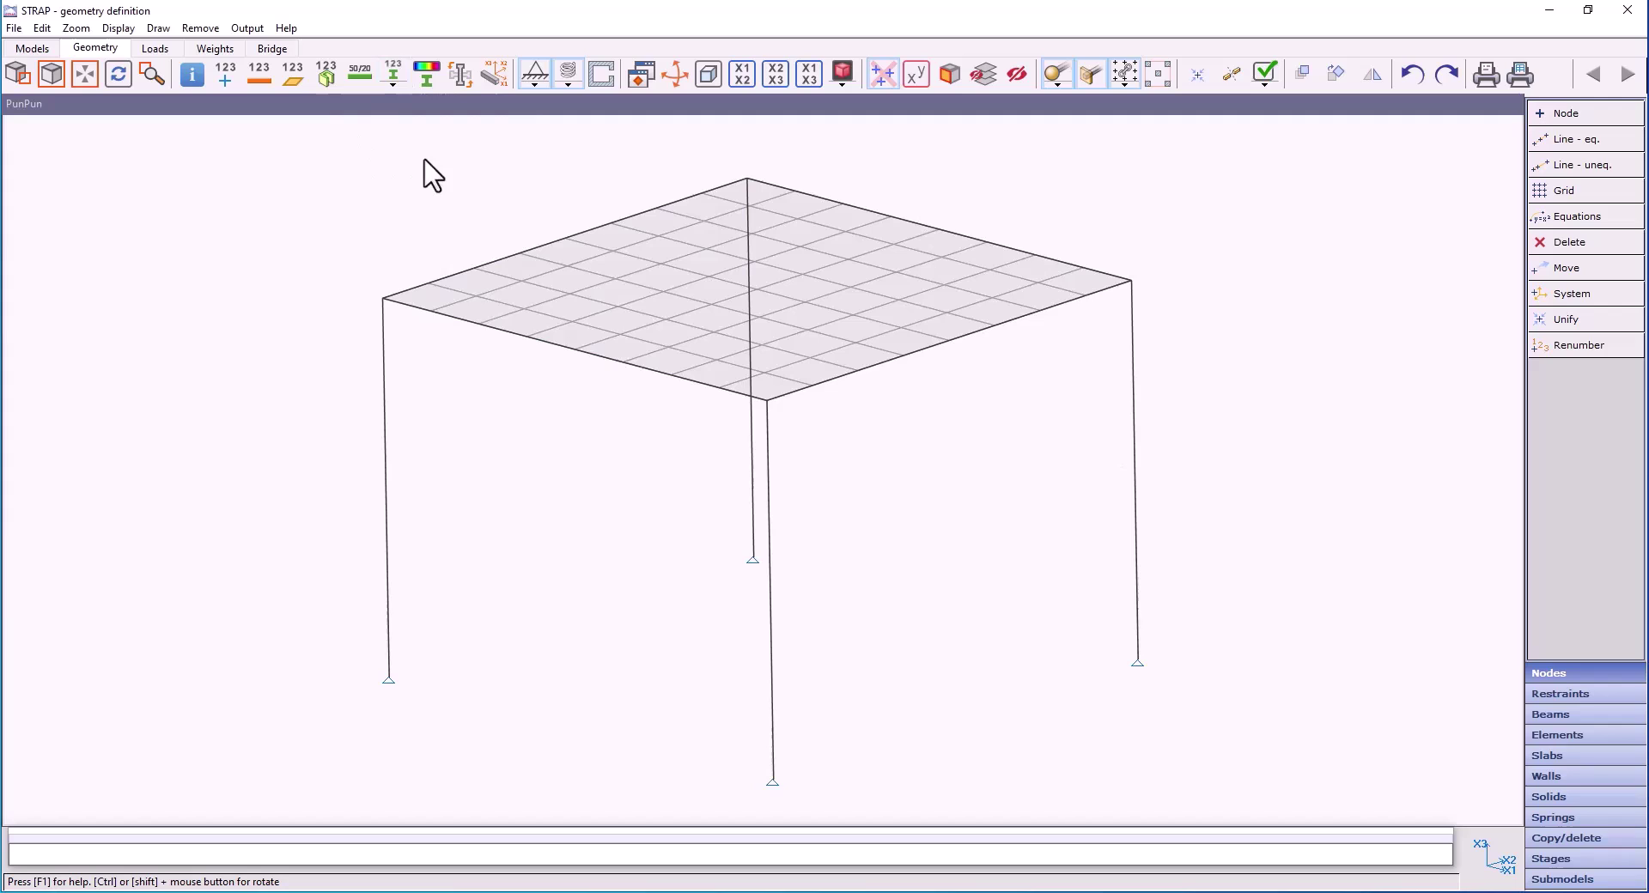
Examine the display options for restraints and springs.
left_click(537, 82)
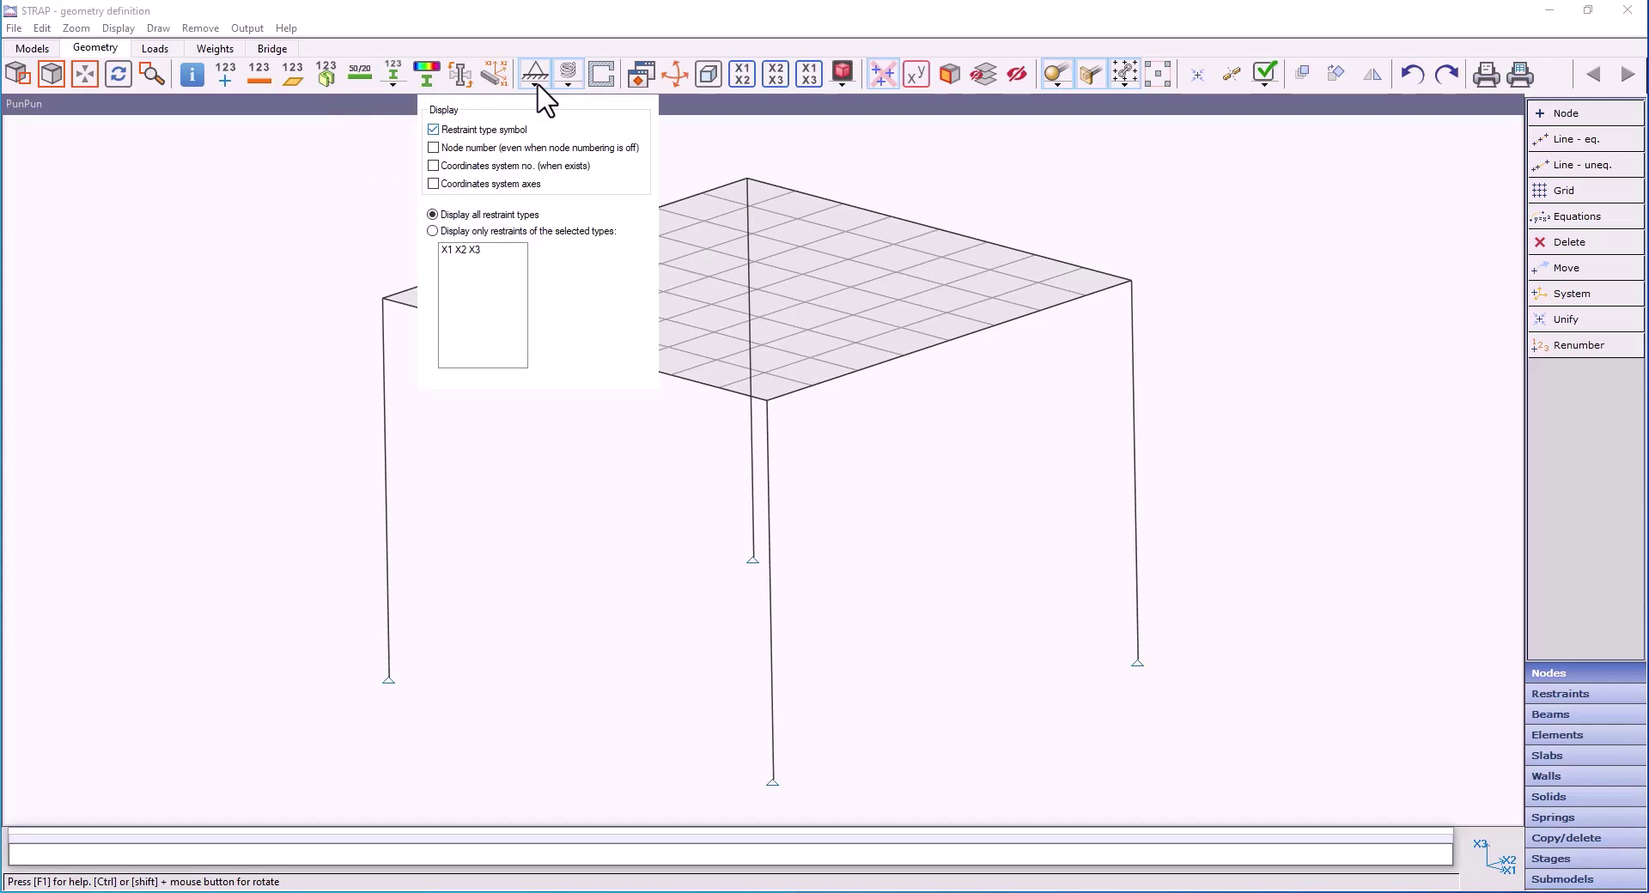
left_click(539, 83)
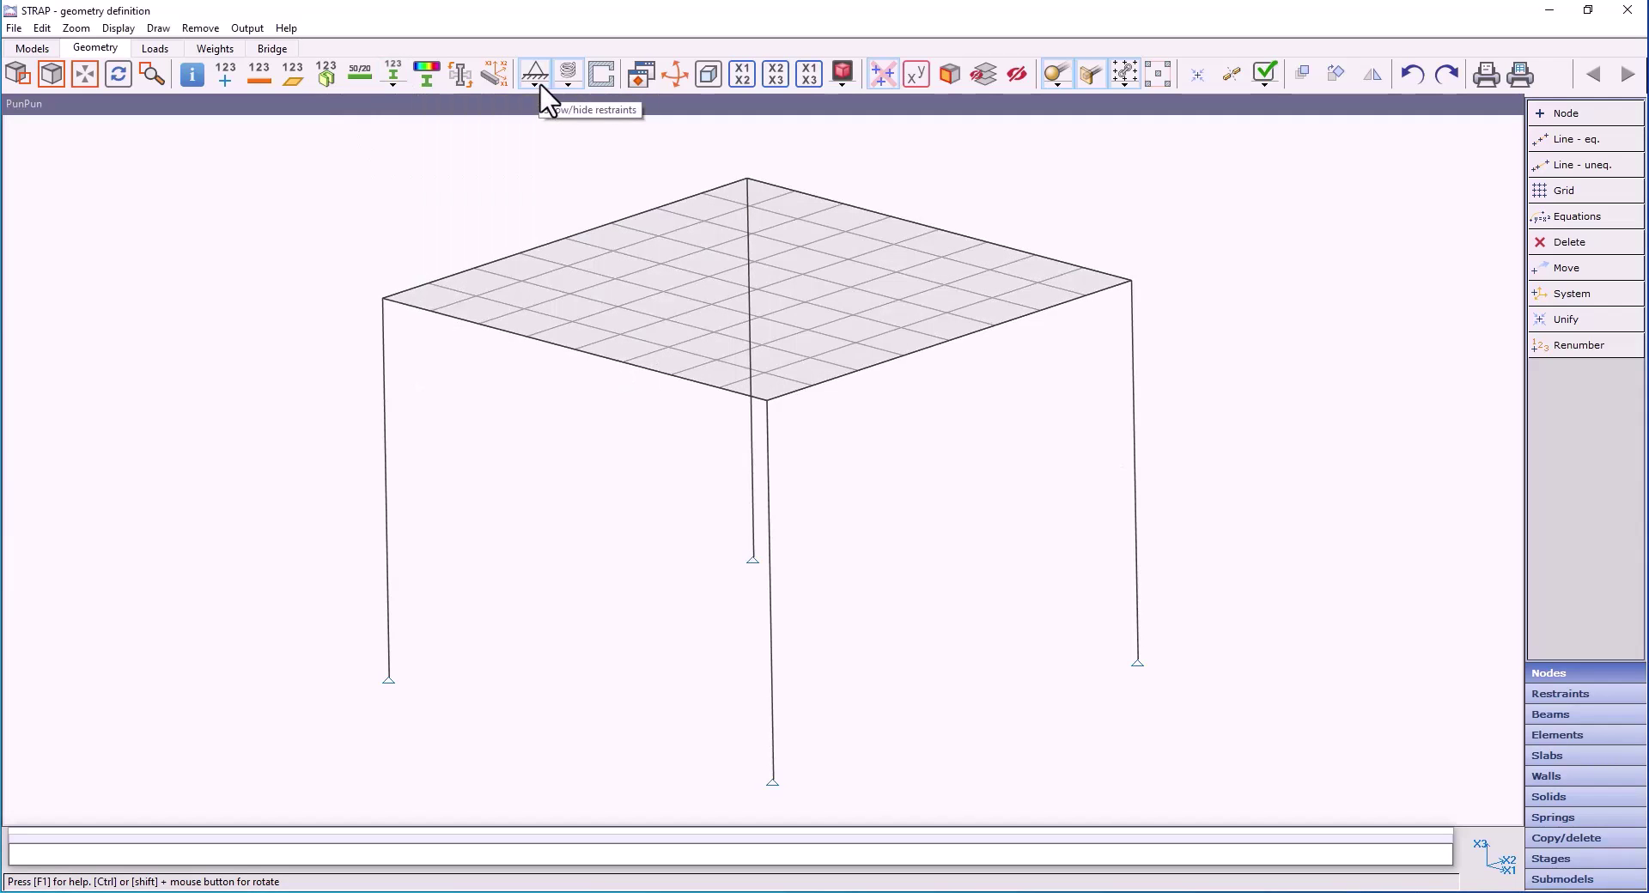
left_click(575, 84)
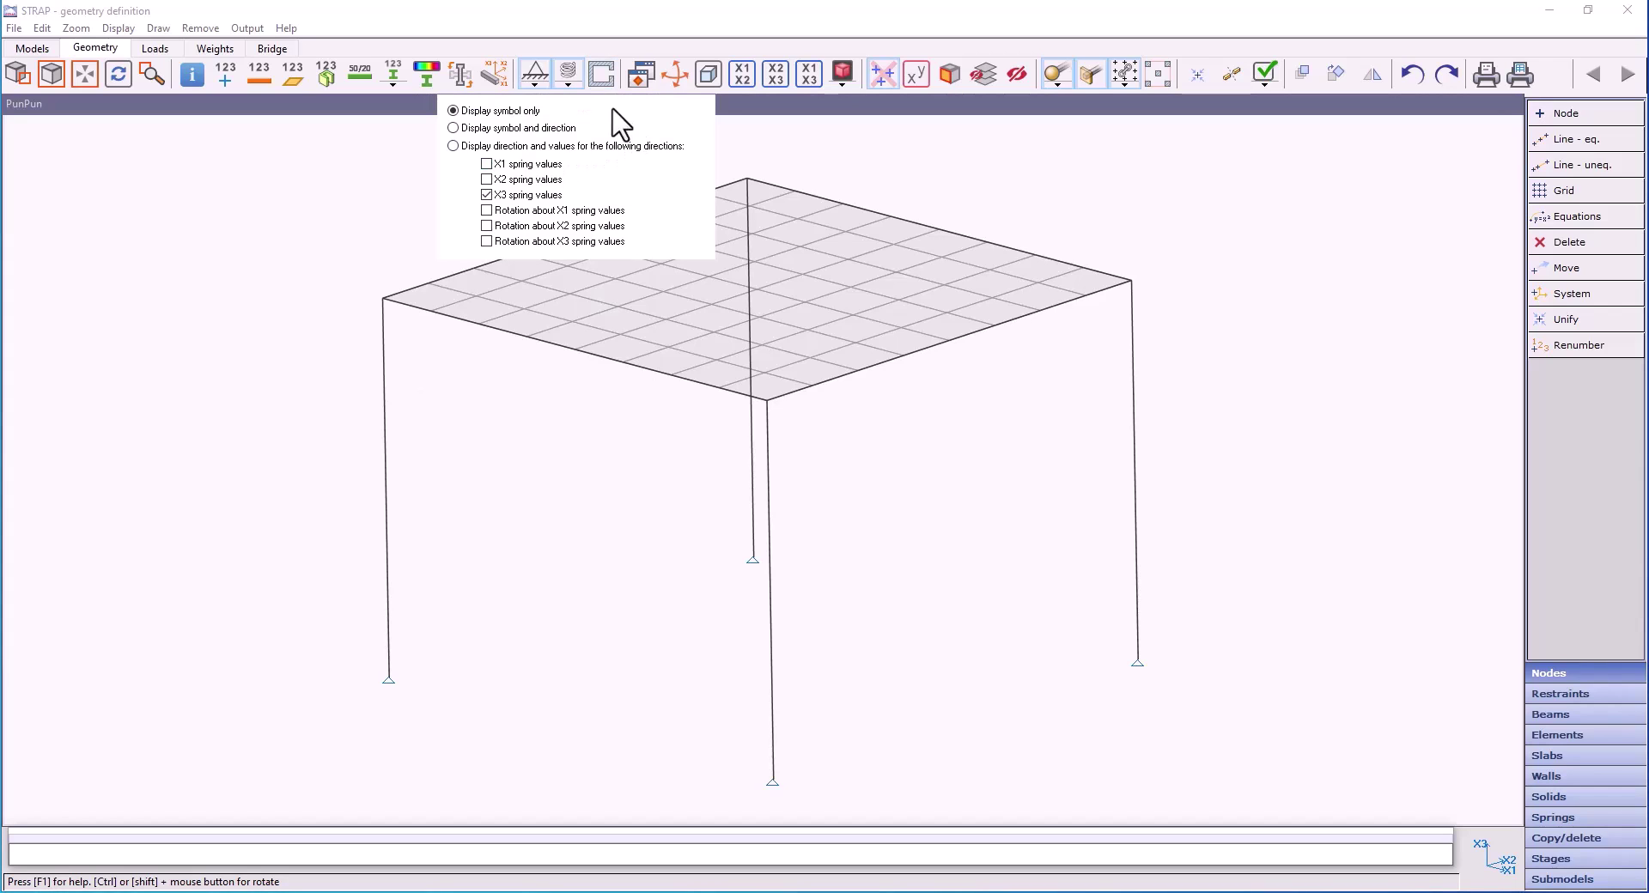
left_click(569, 85)
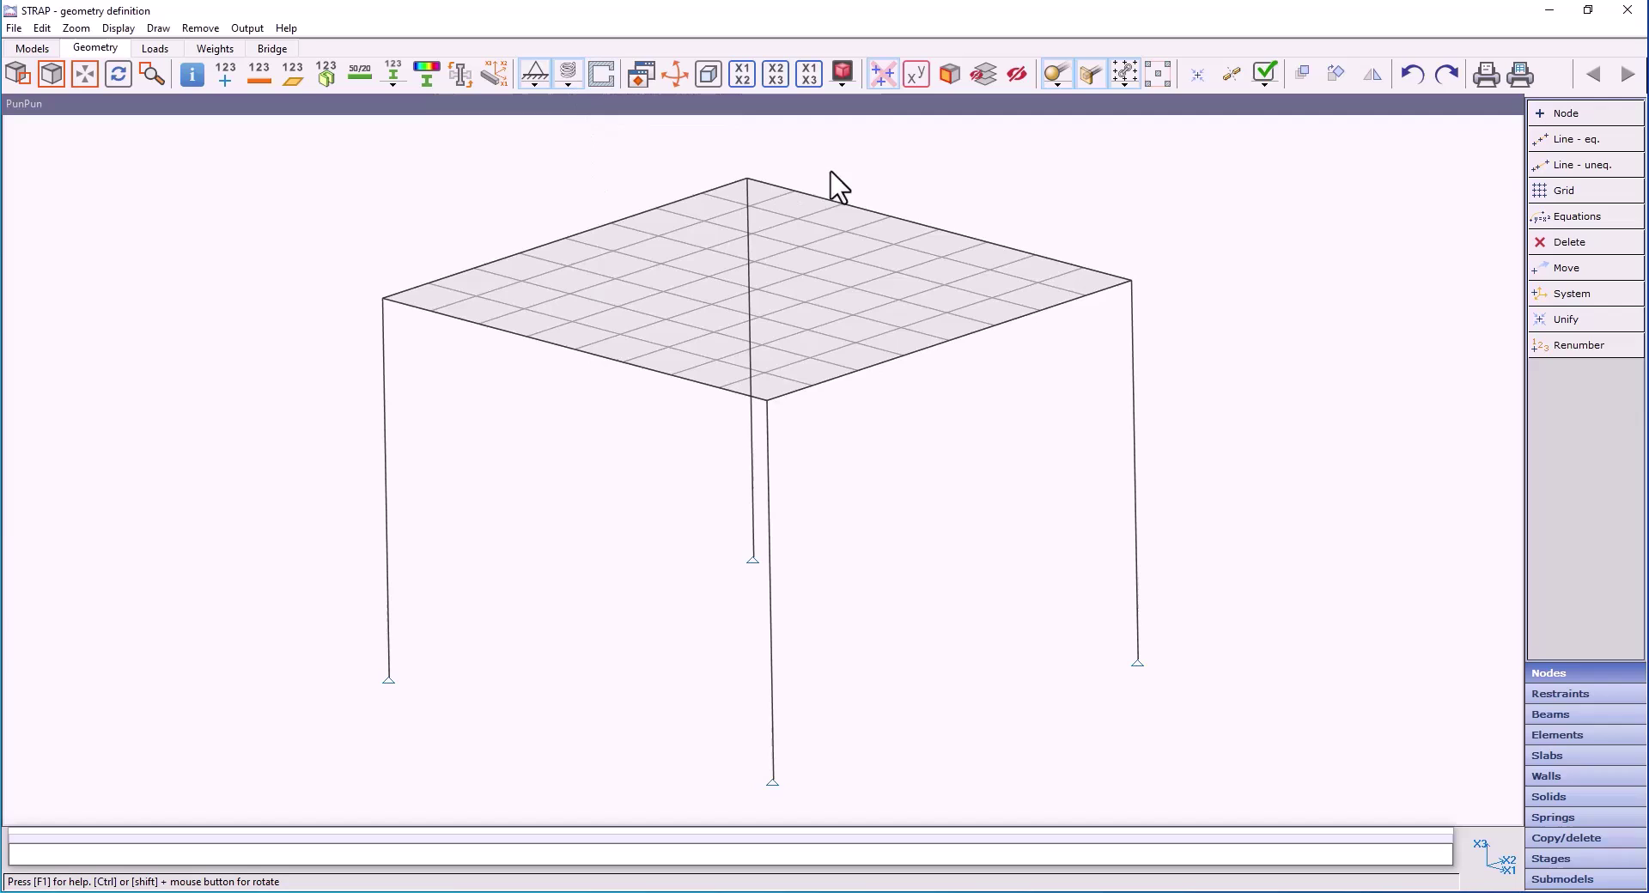
Examine the rendering options, view the rendered model, and return to the wireframe display.
left_click(846, 85)
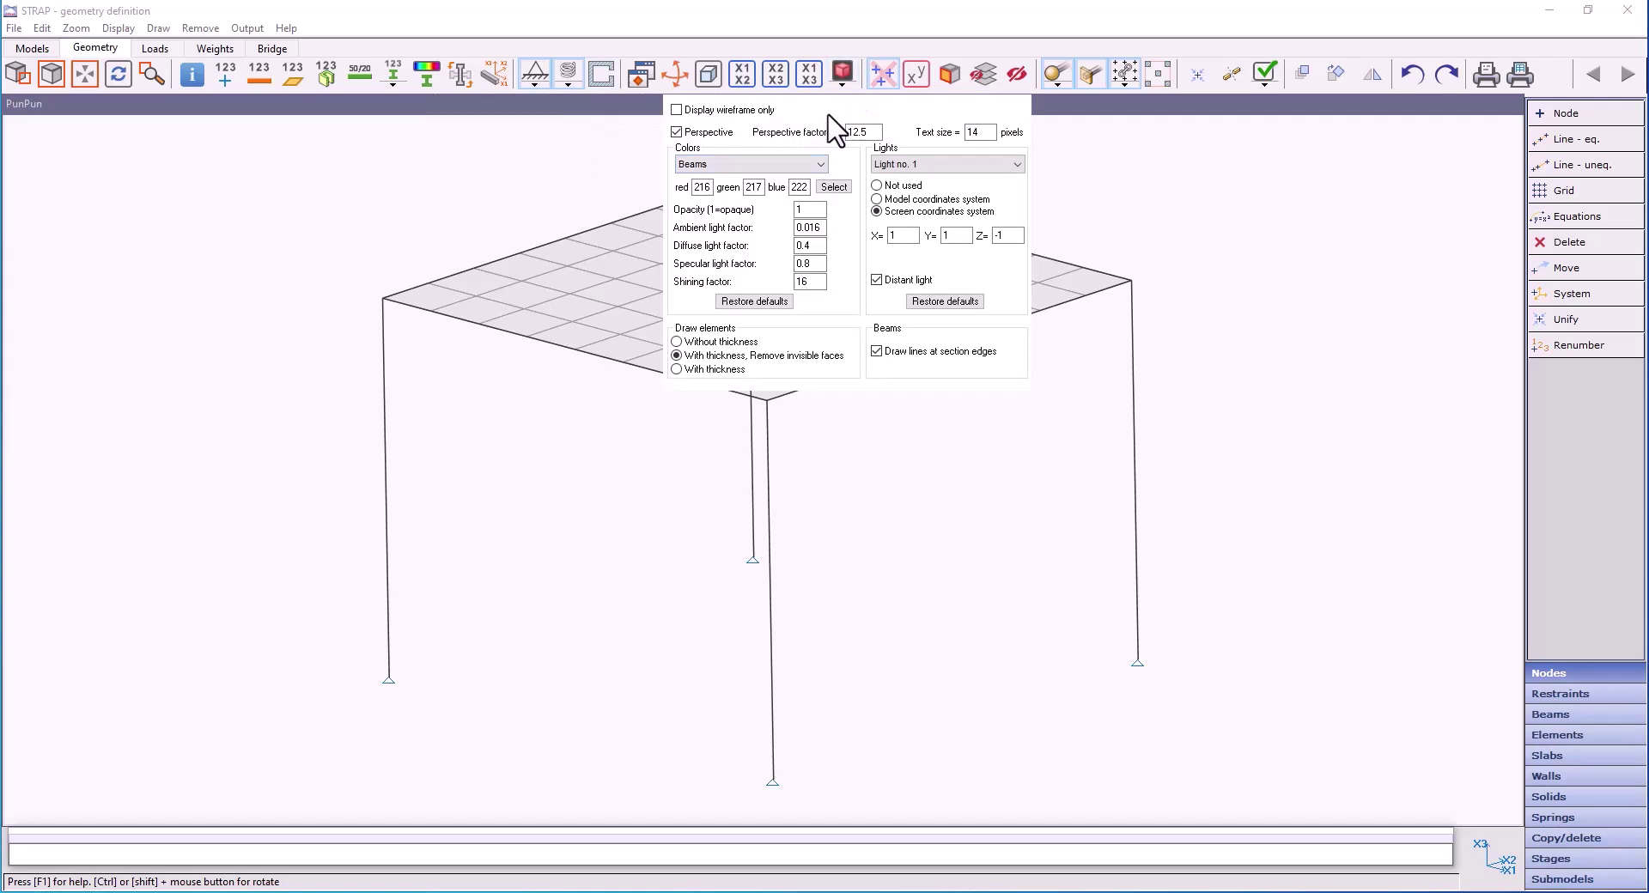
left_click(842, 79)
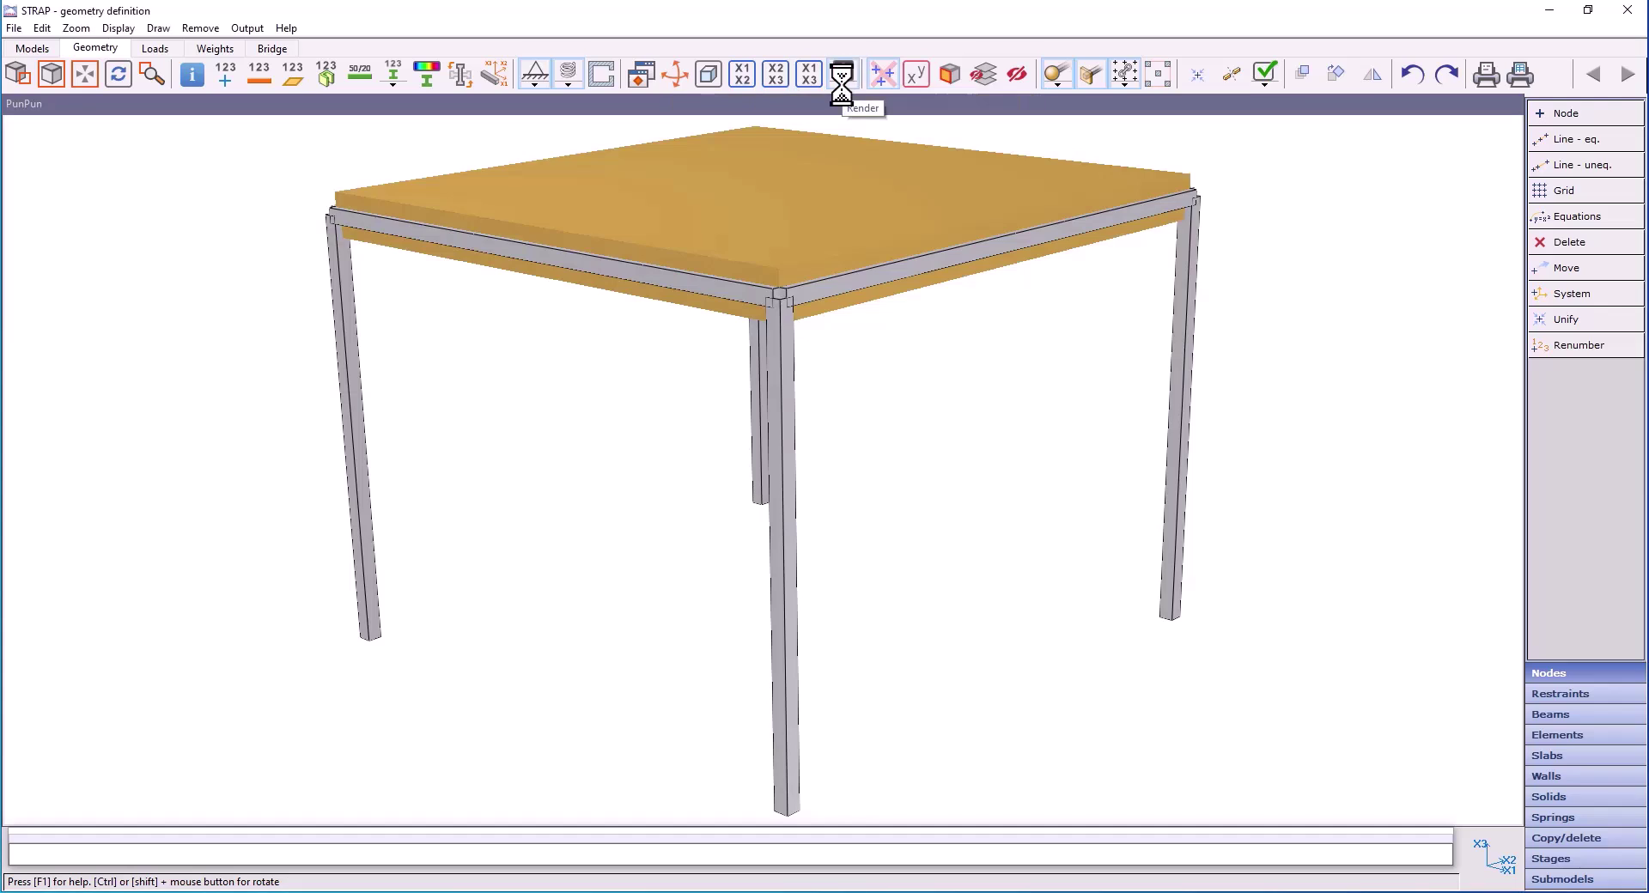
left_click(846, 72)
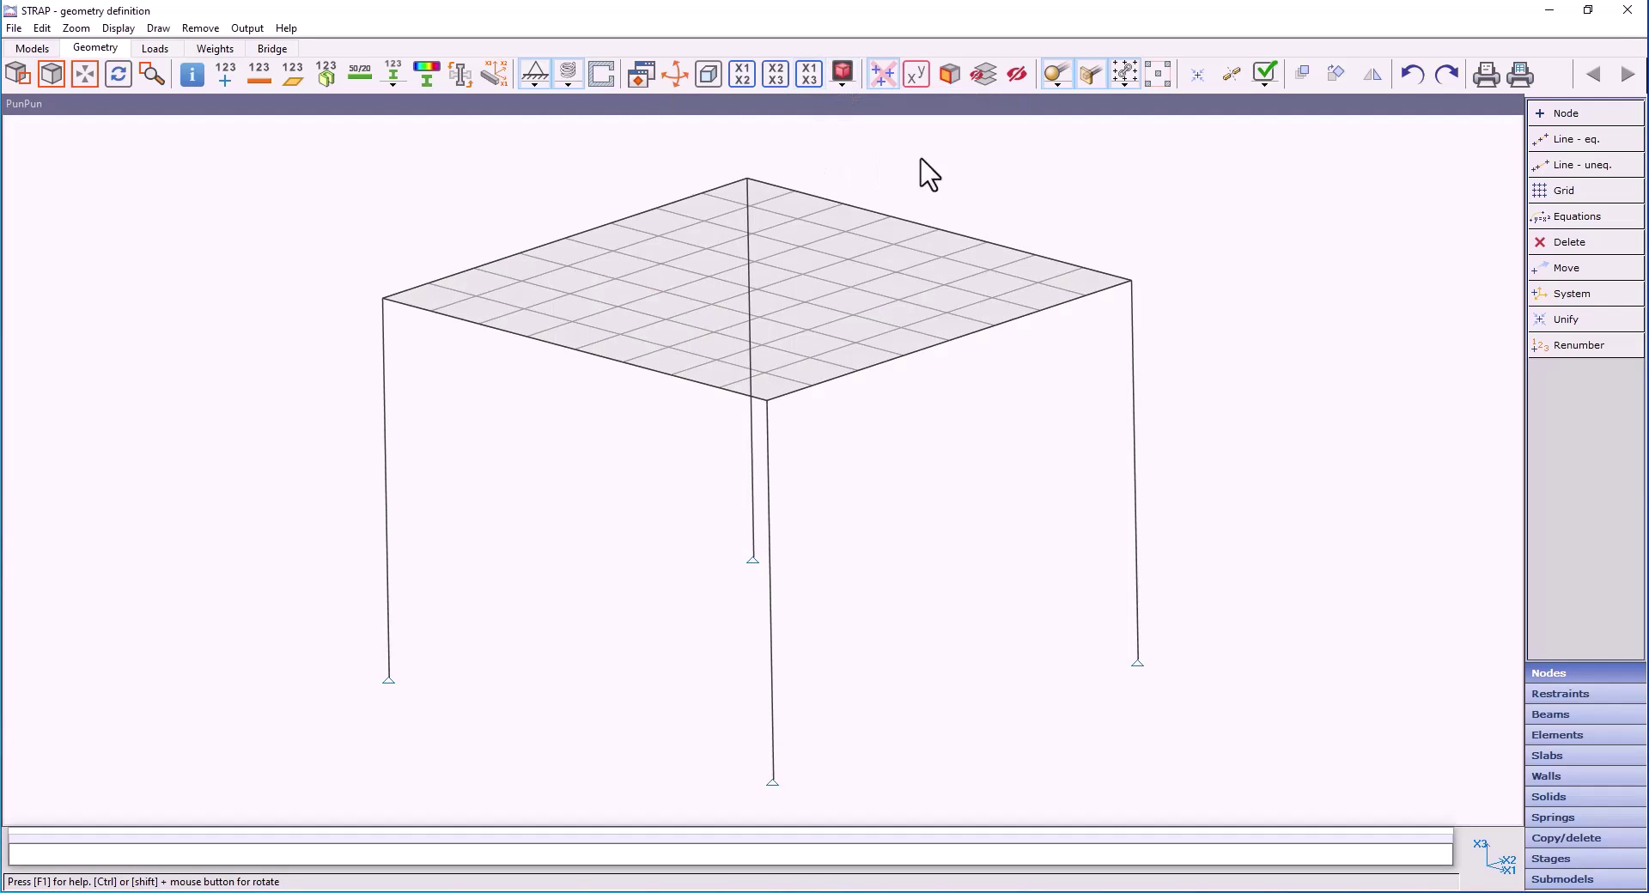
Examine the display options for releases and rigid links, and review the geometry check options without running the check.
left_click(1063, 83)
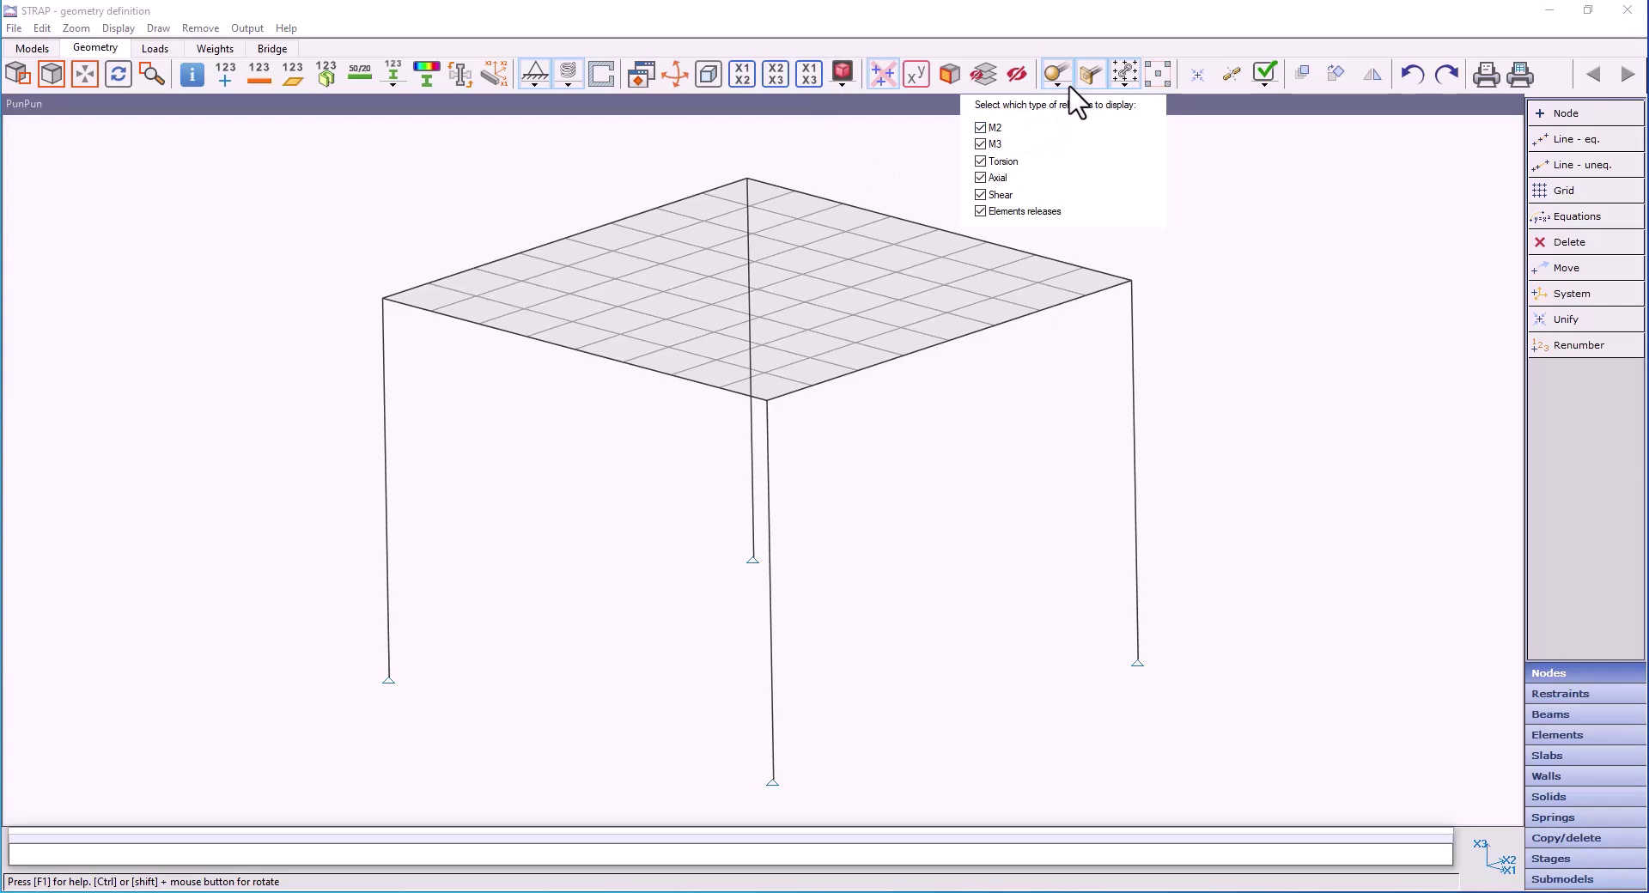
left_click(1064, 83)
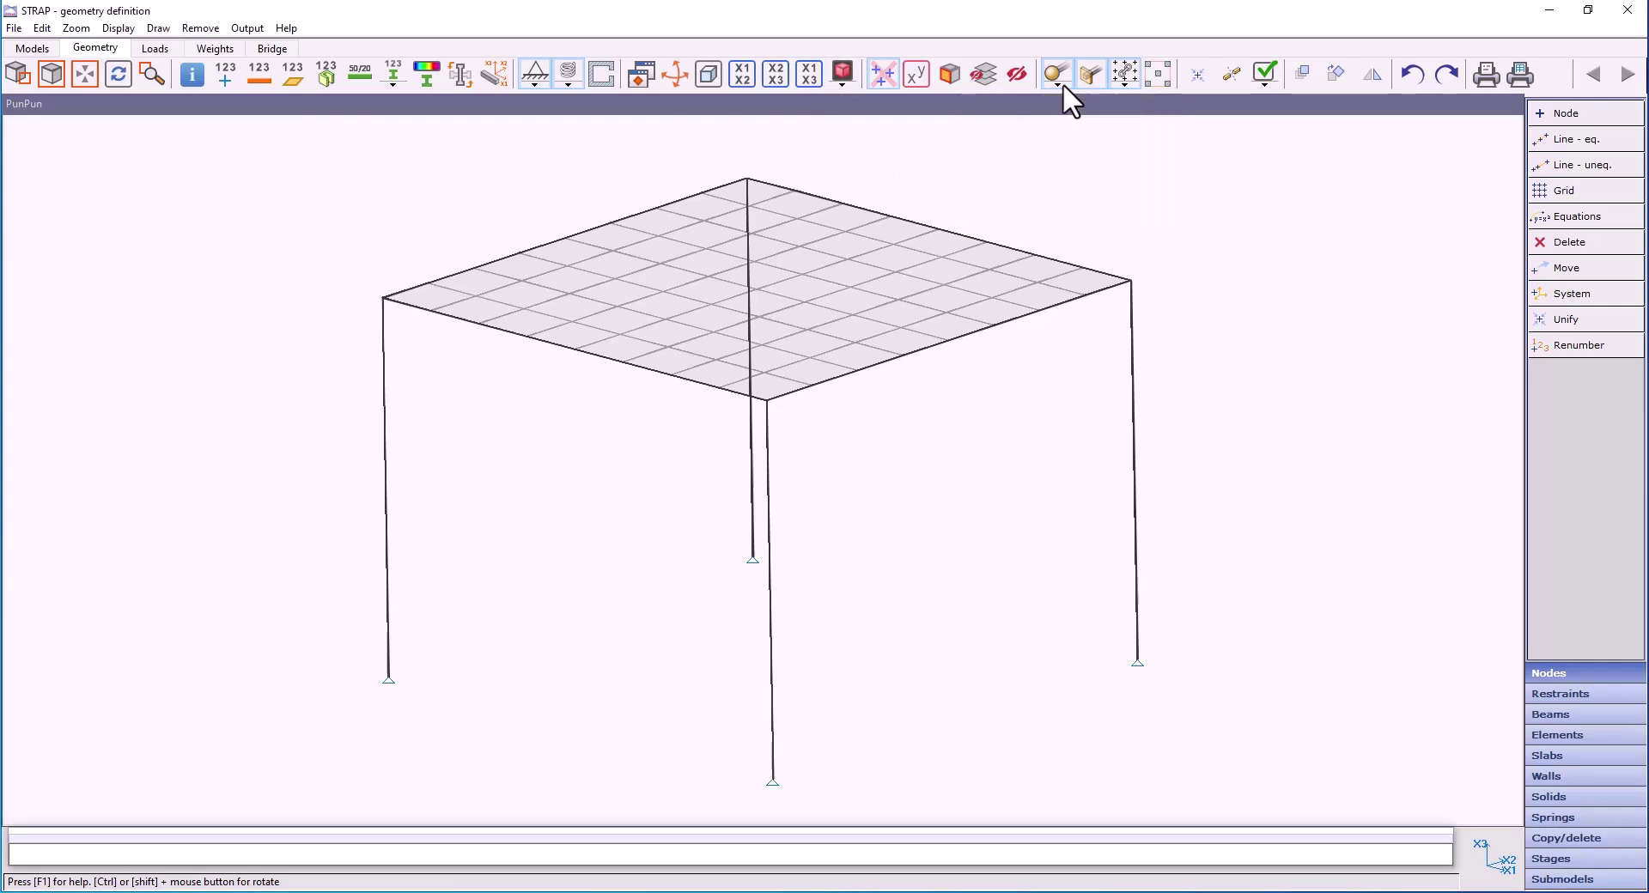
left_click(1125, 84)
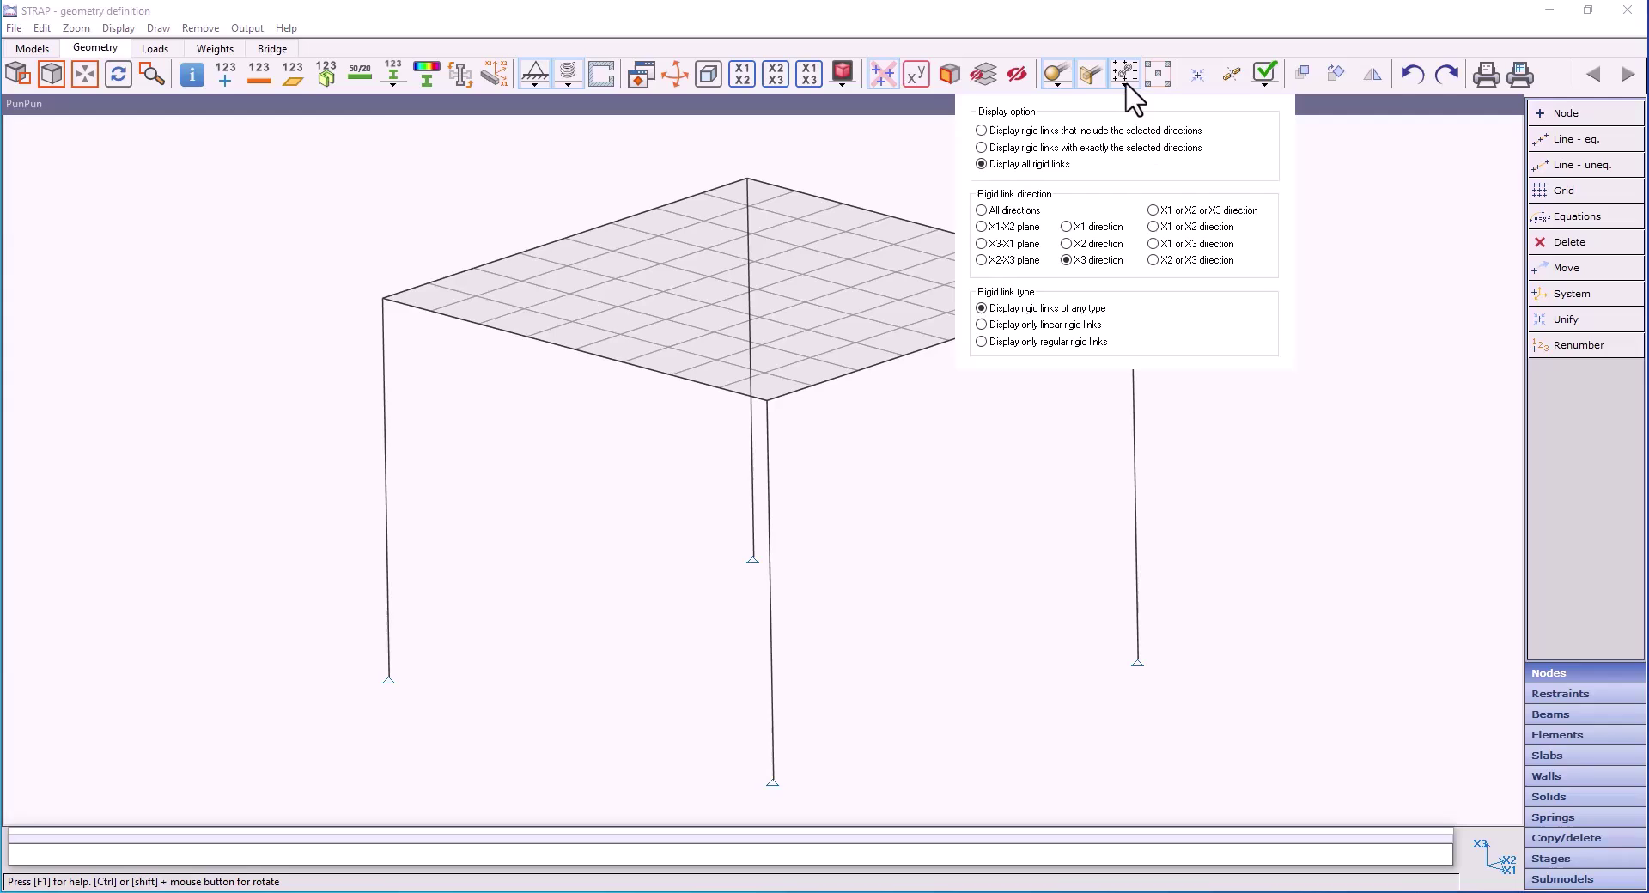
left_click(1125, 85)
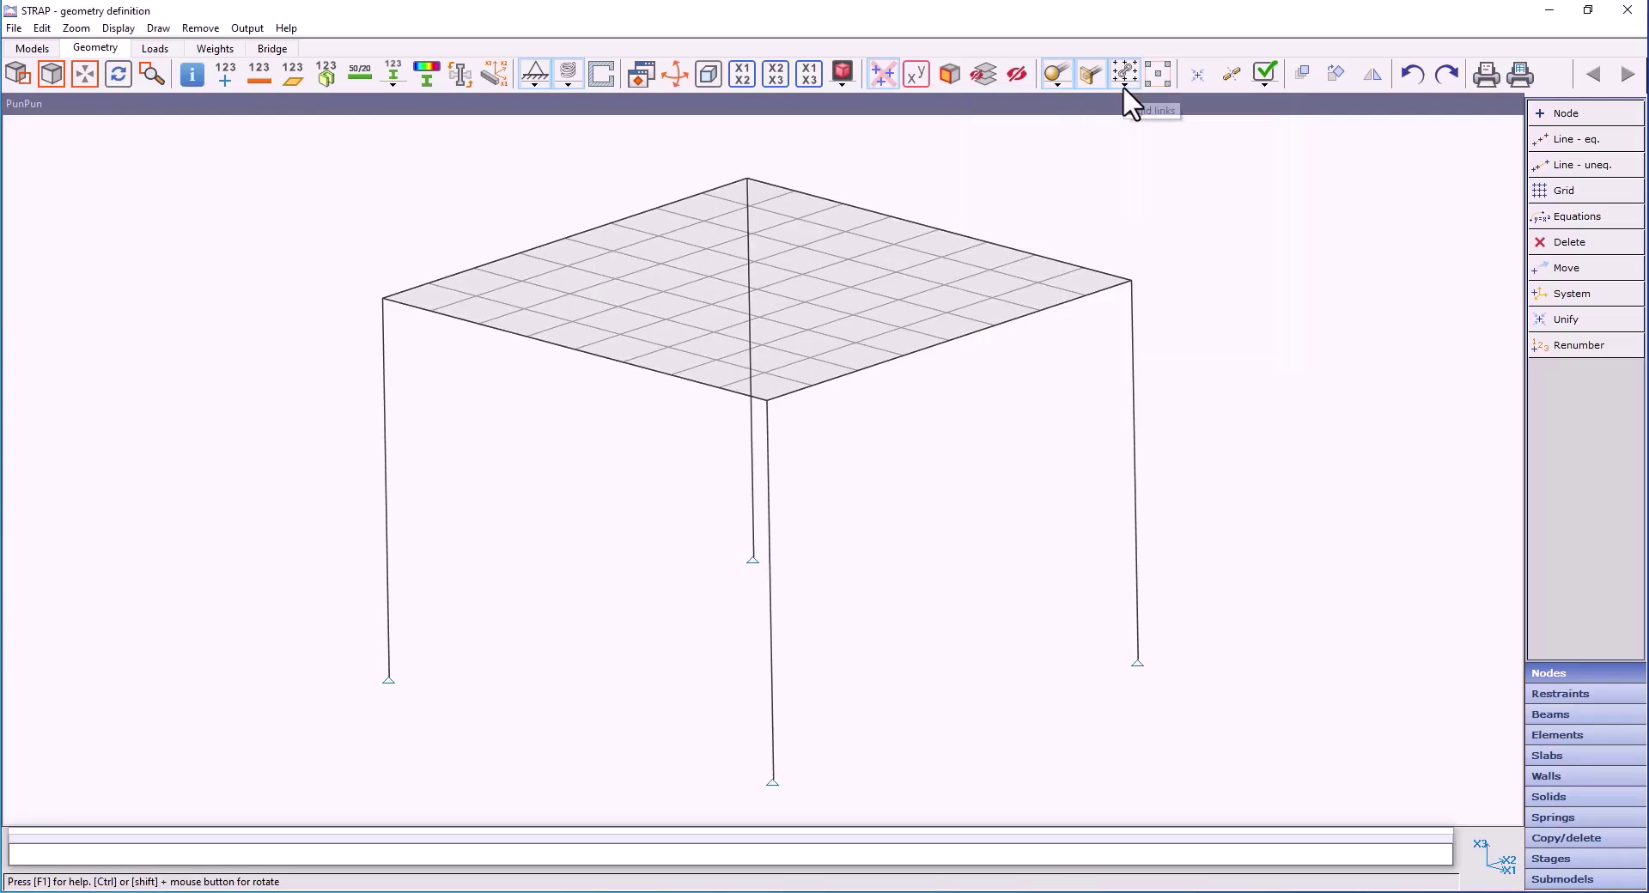
left_click(1269, 84)
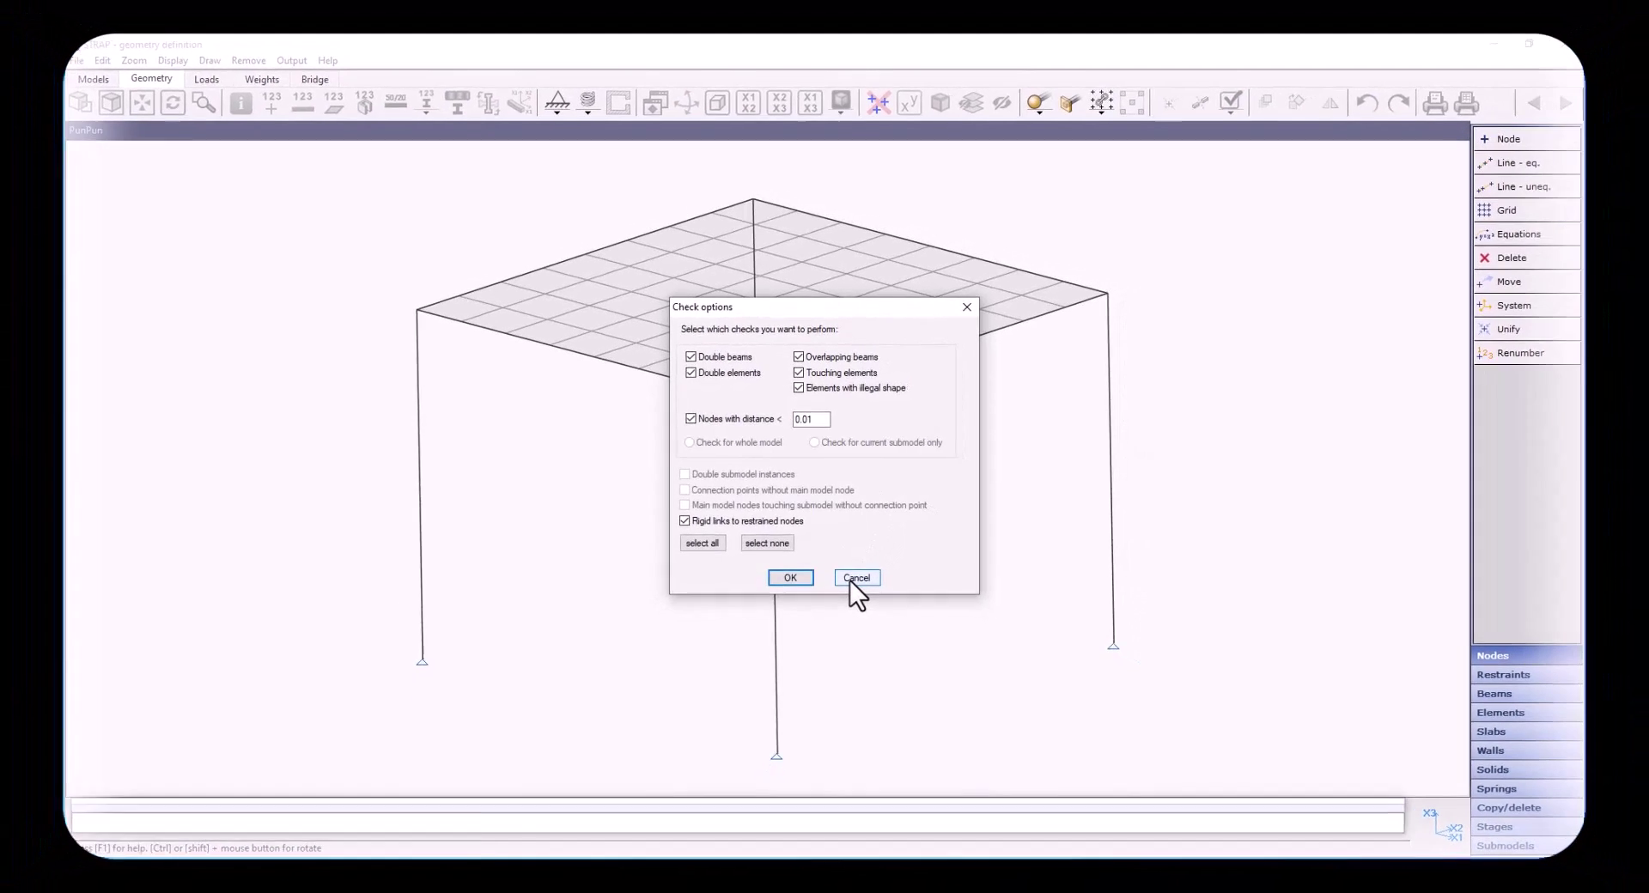
left_click(853, 591)
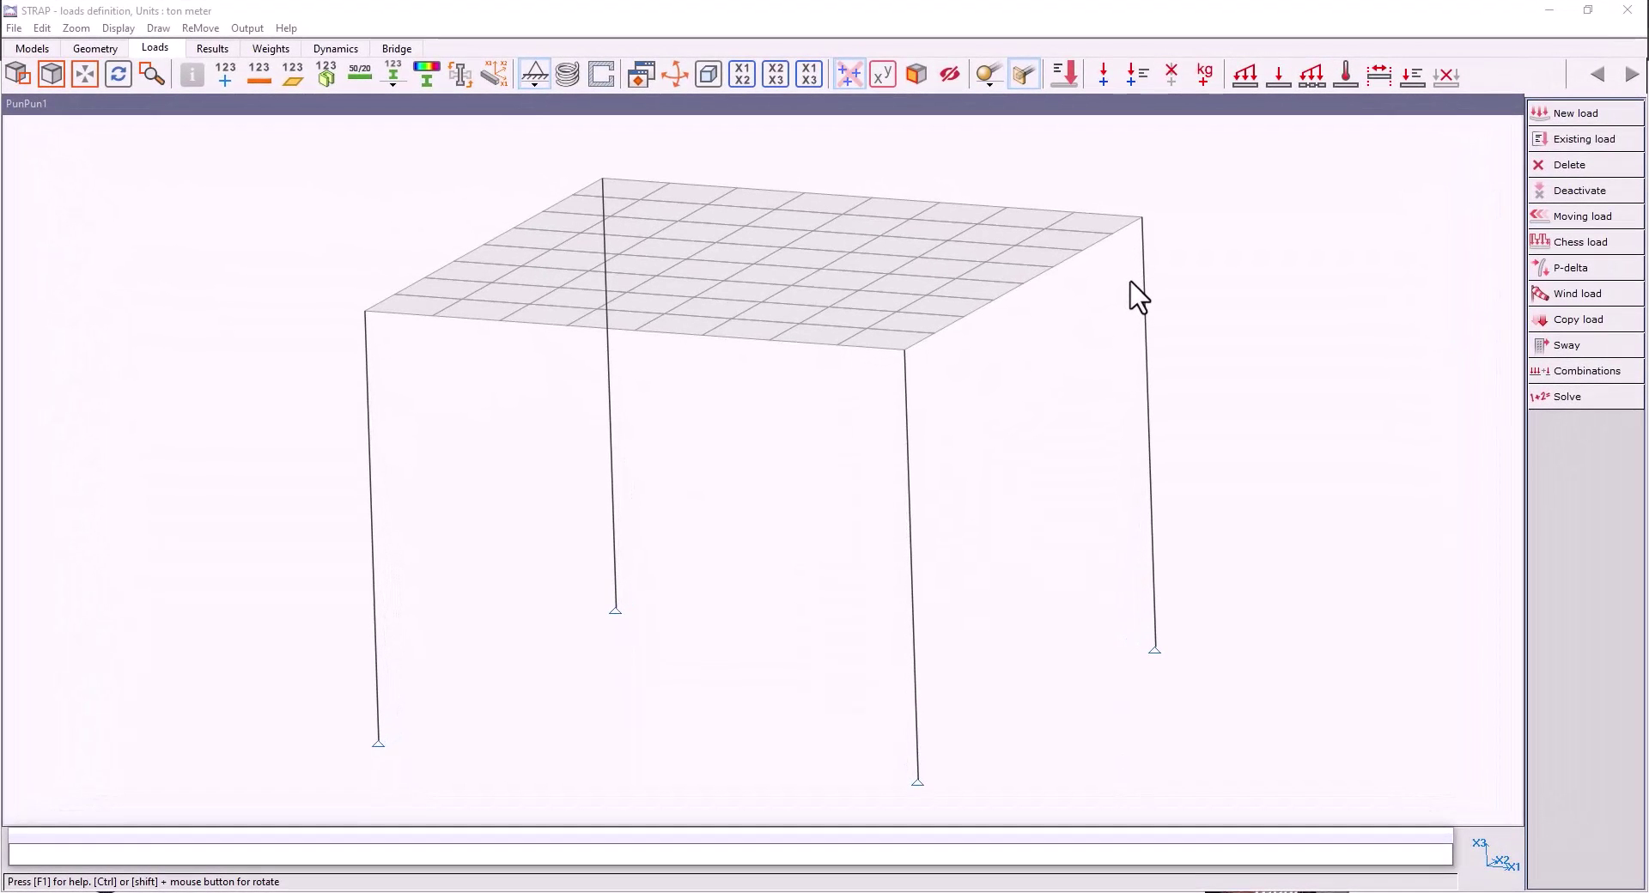
Look at the notes field in the new load case definition, and cancel without creating a load case.
left_click(1564, 120)
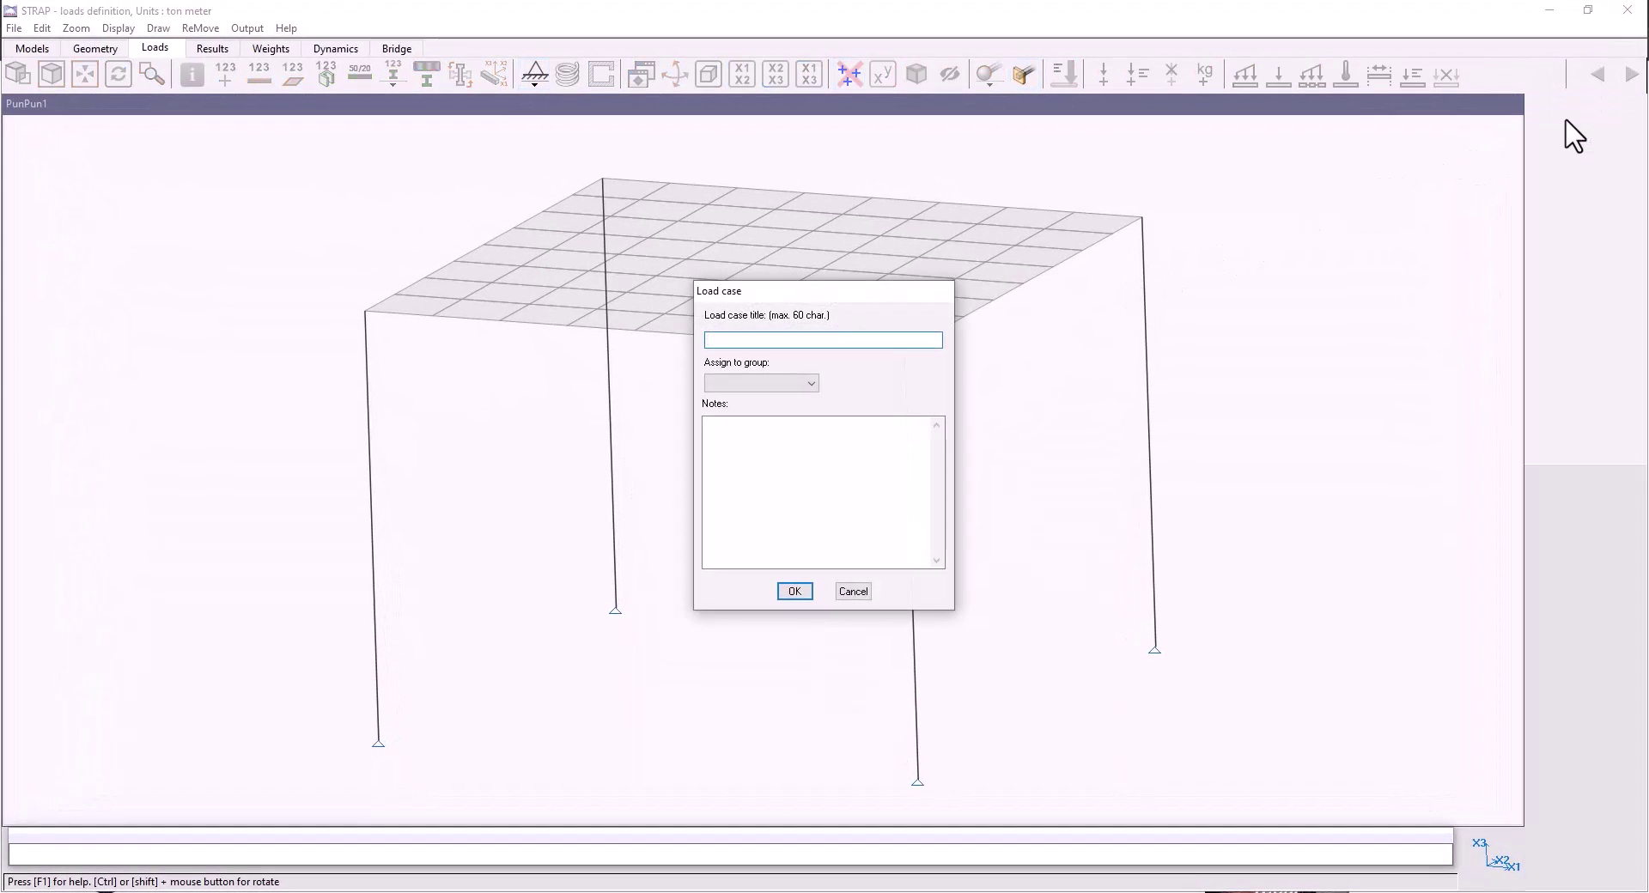
left_click(783, 448)
left_click(853, 592)
View the note stored with the existing load case s.w, and close the load list.
left_click(1589, 144)
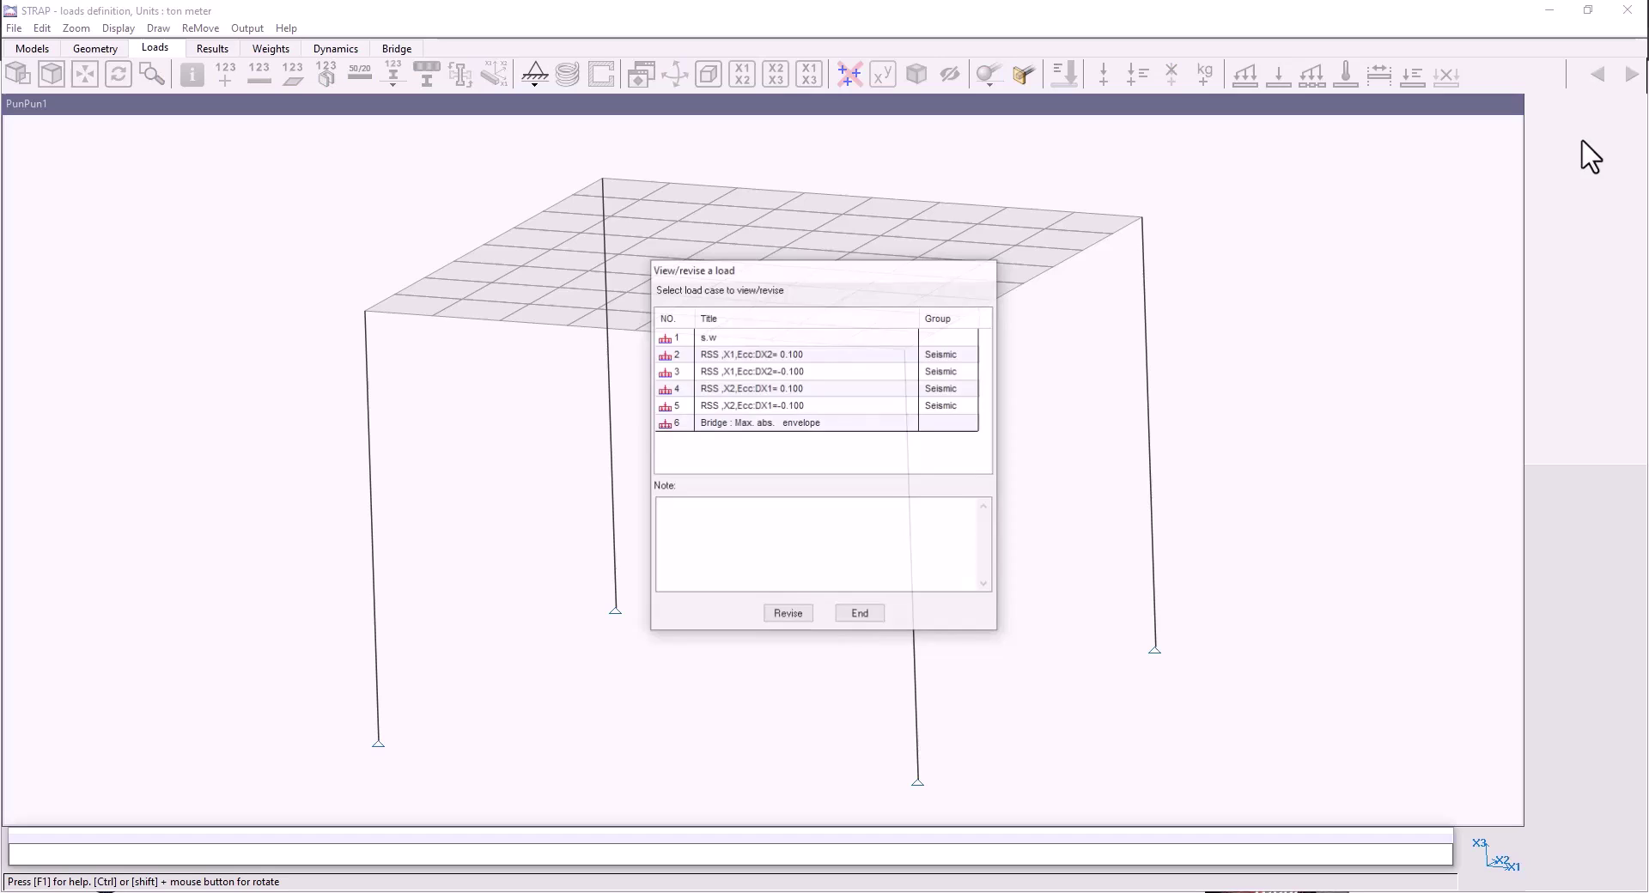
left_click(717, 340)
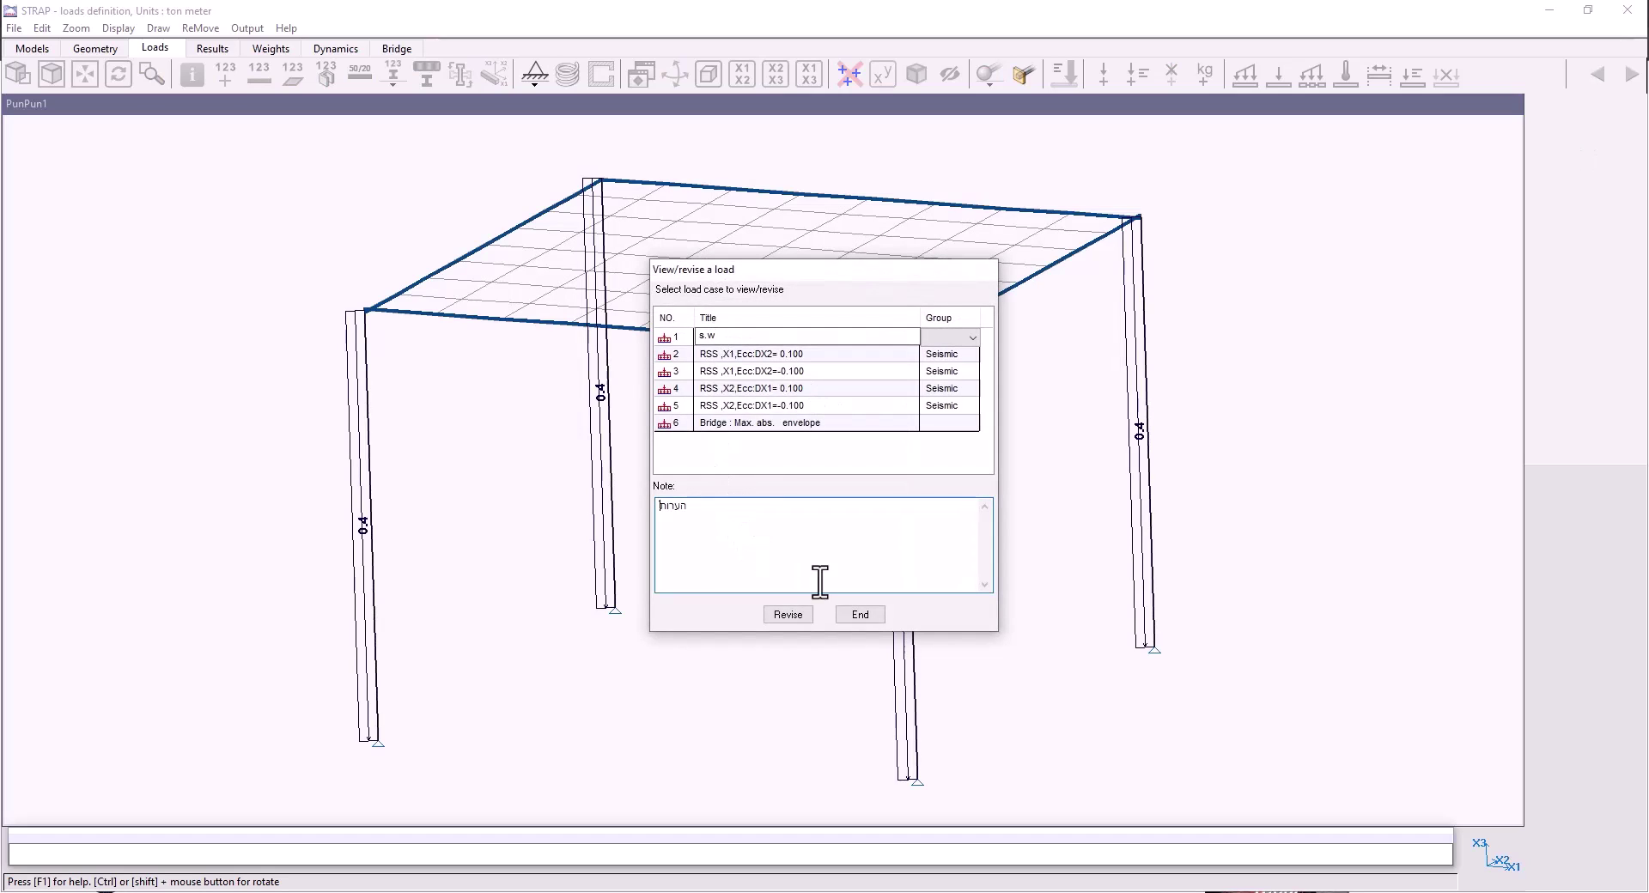
left_click(867, 616)
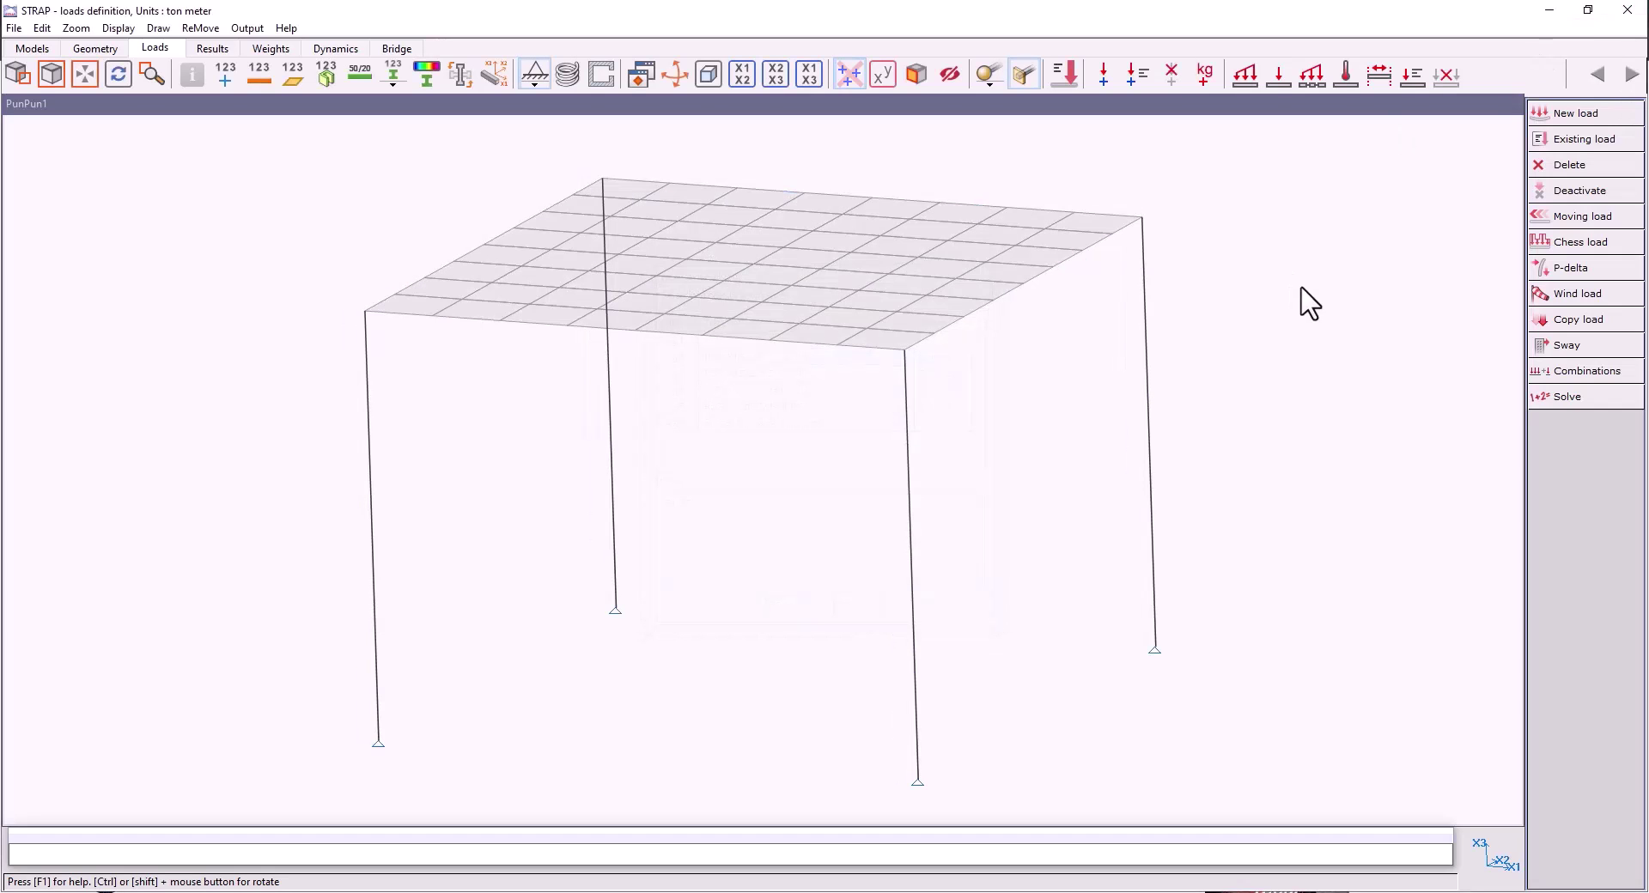
Display the combinations definition list with its load group definitions, and close the list.
left_click(1554, 370)
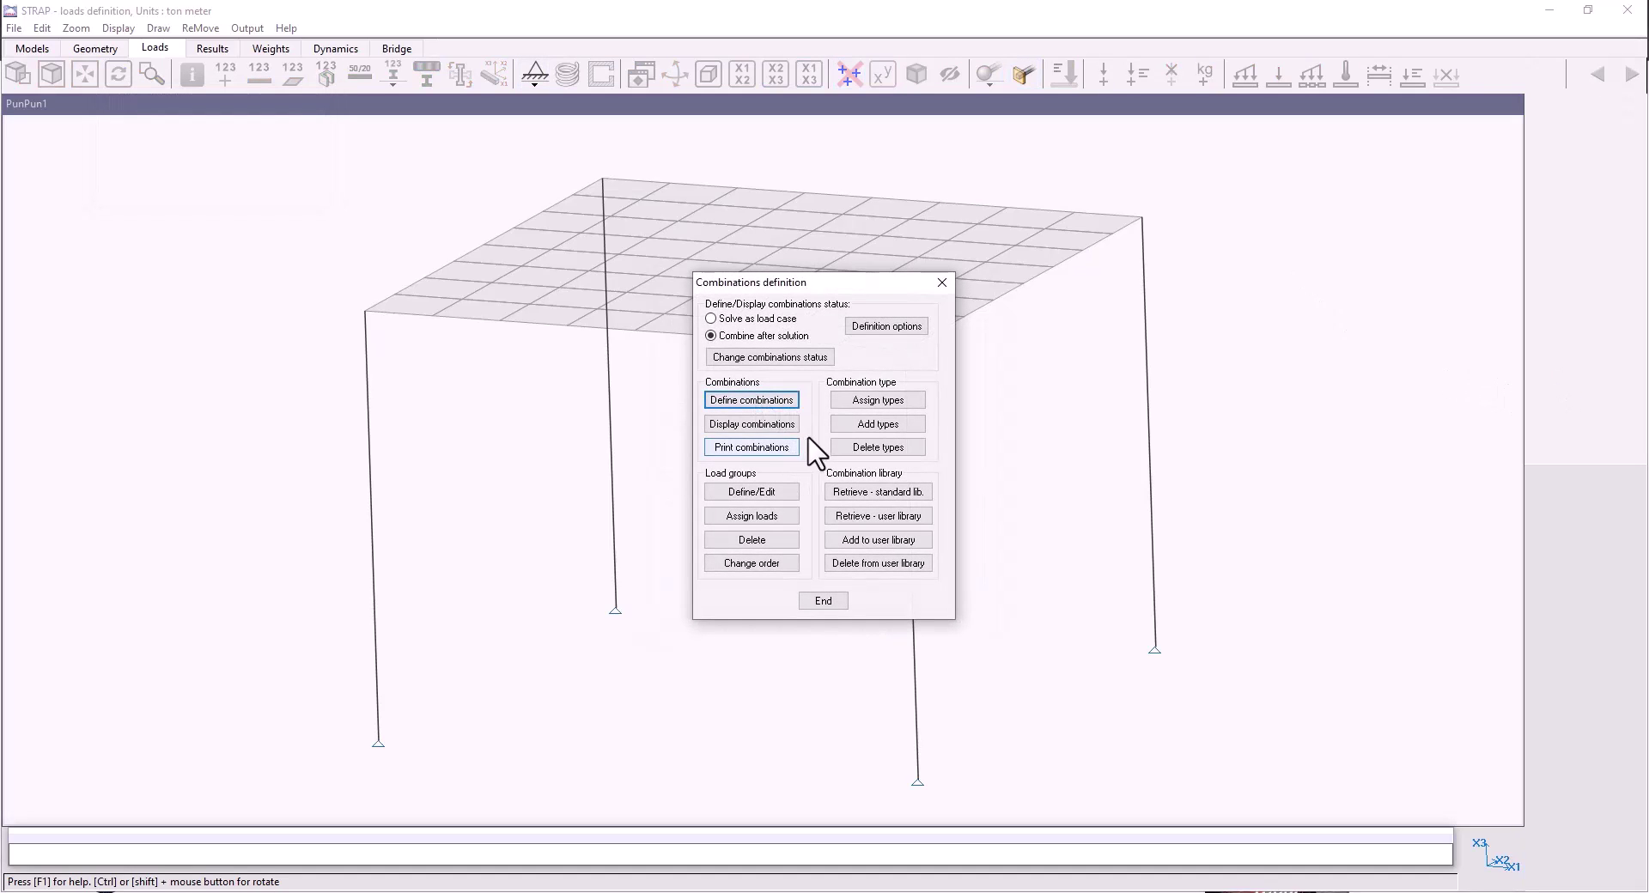
left_click(791, 424)
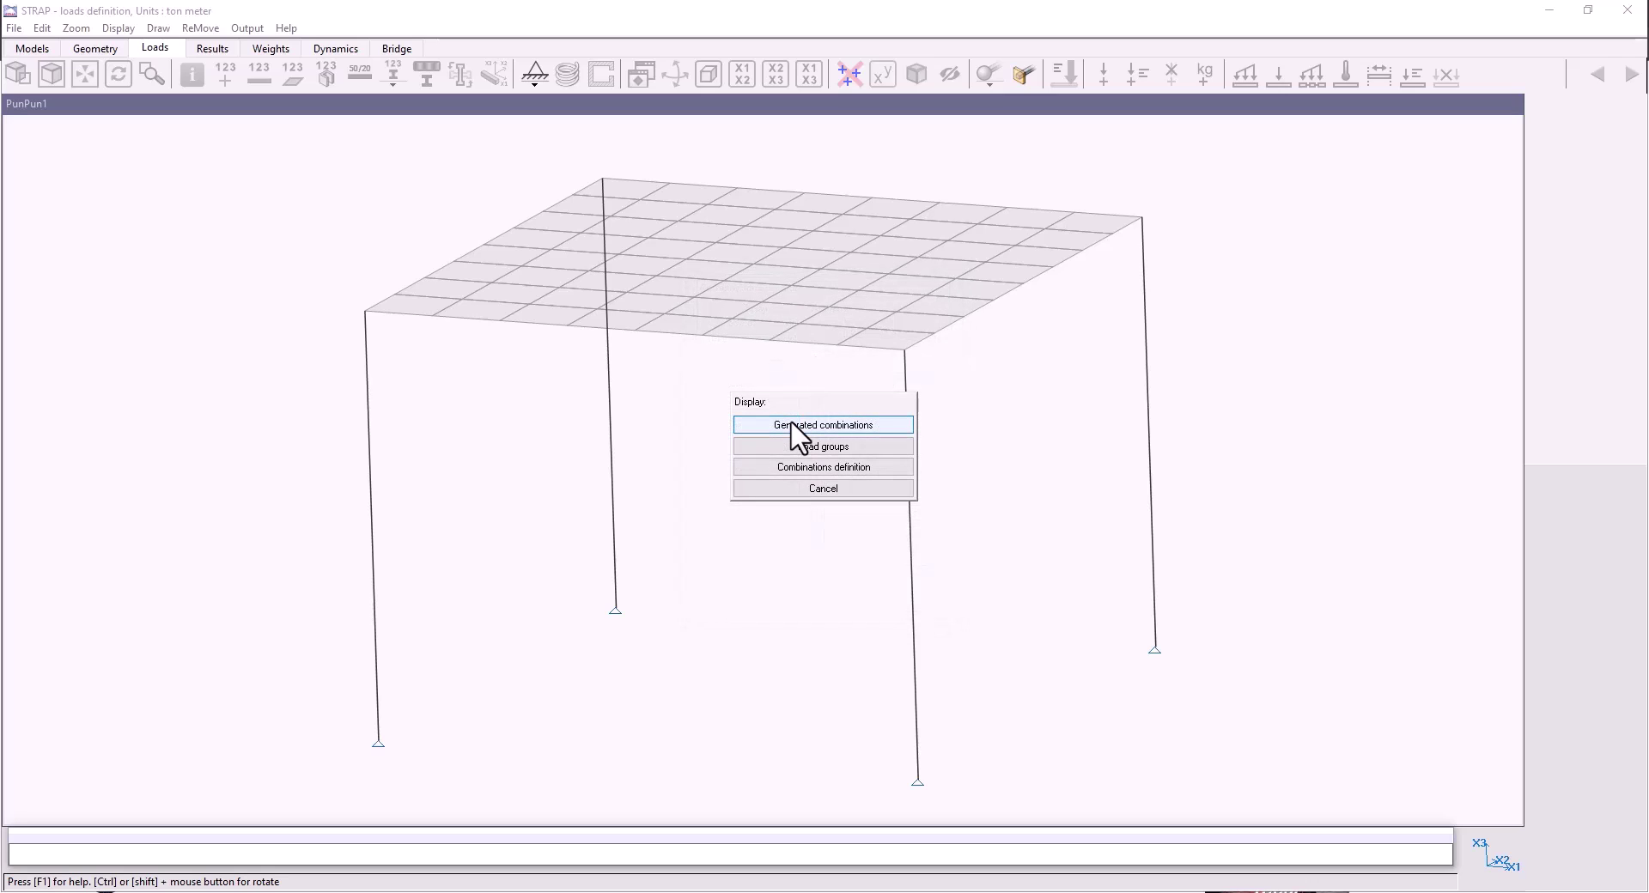
left_click(850, 466)
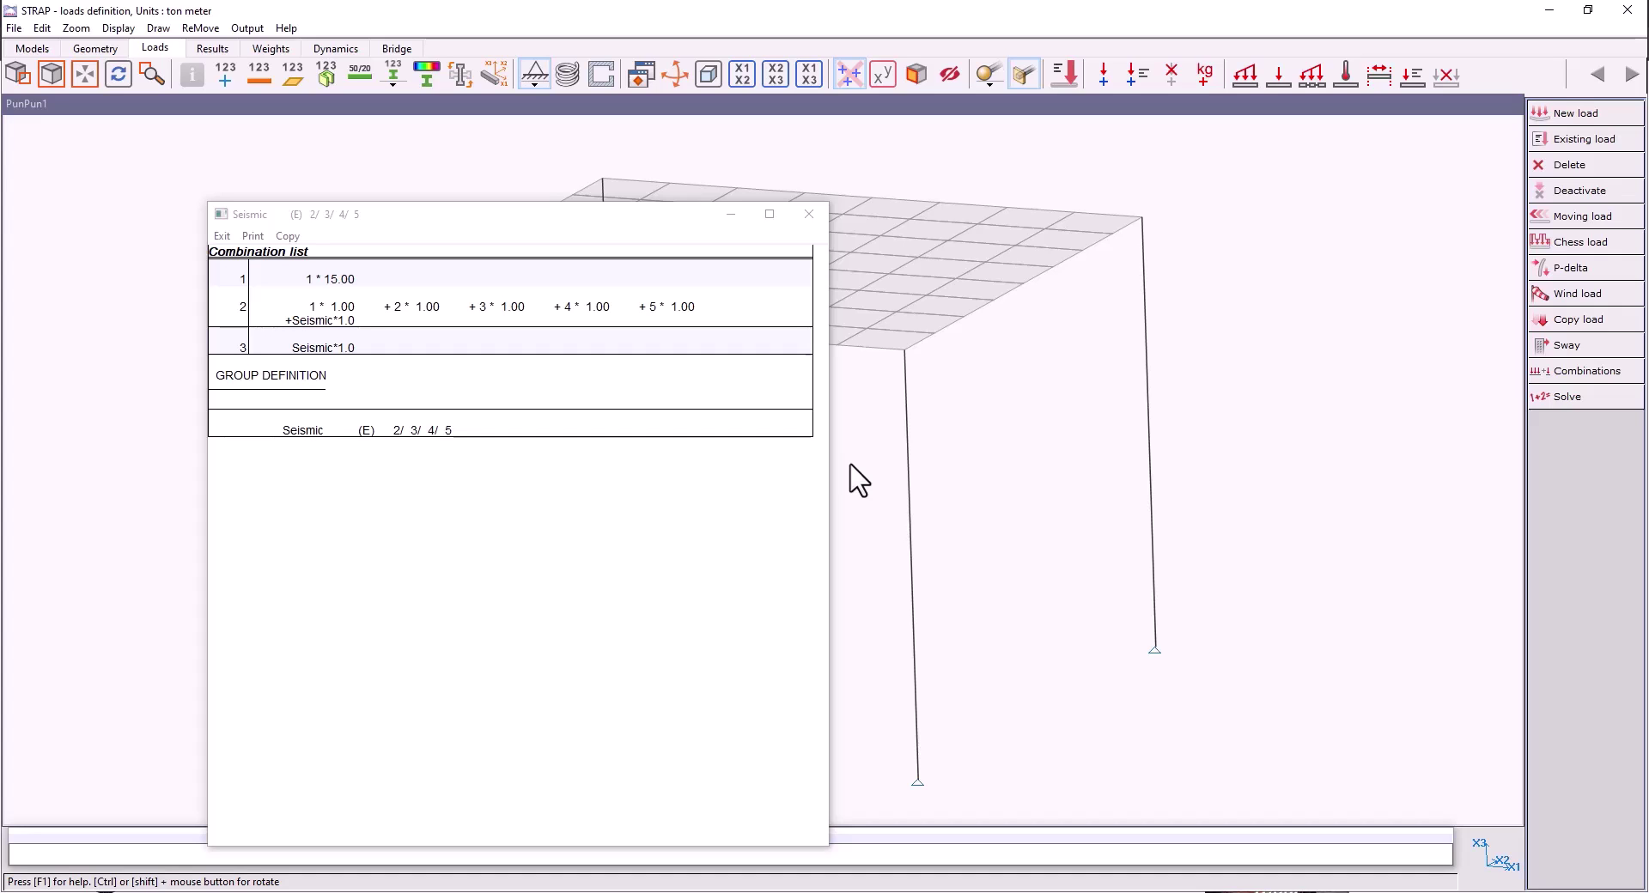
left_click(808, 215)
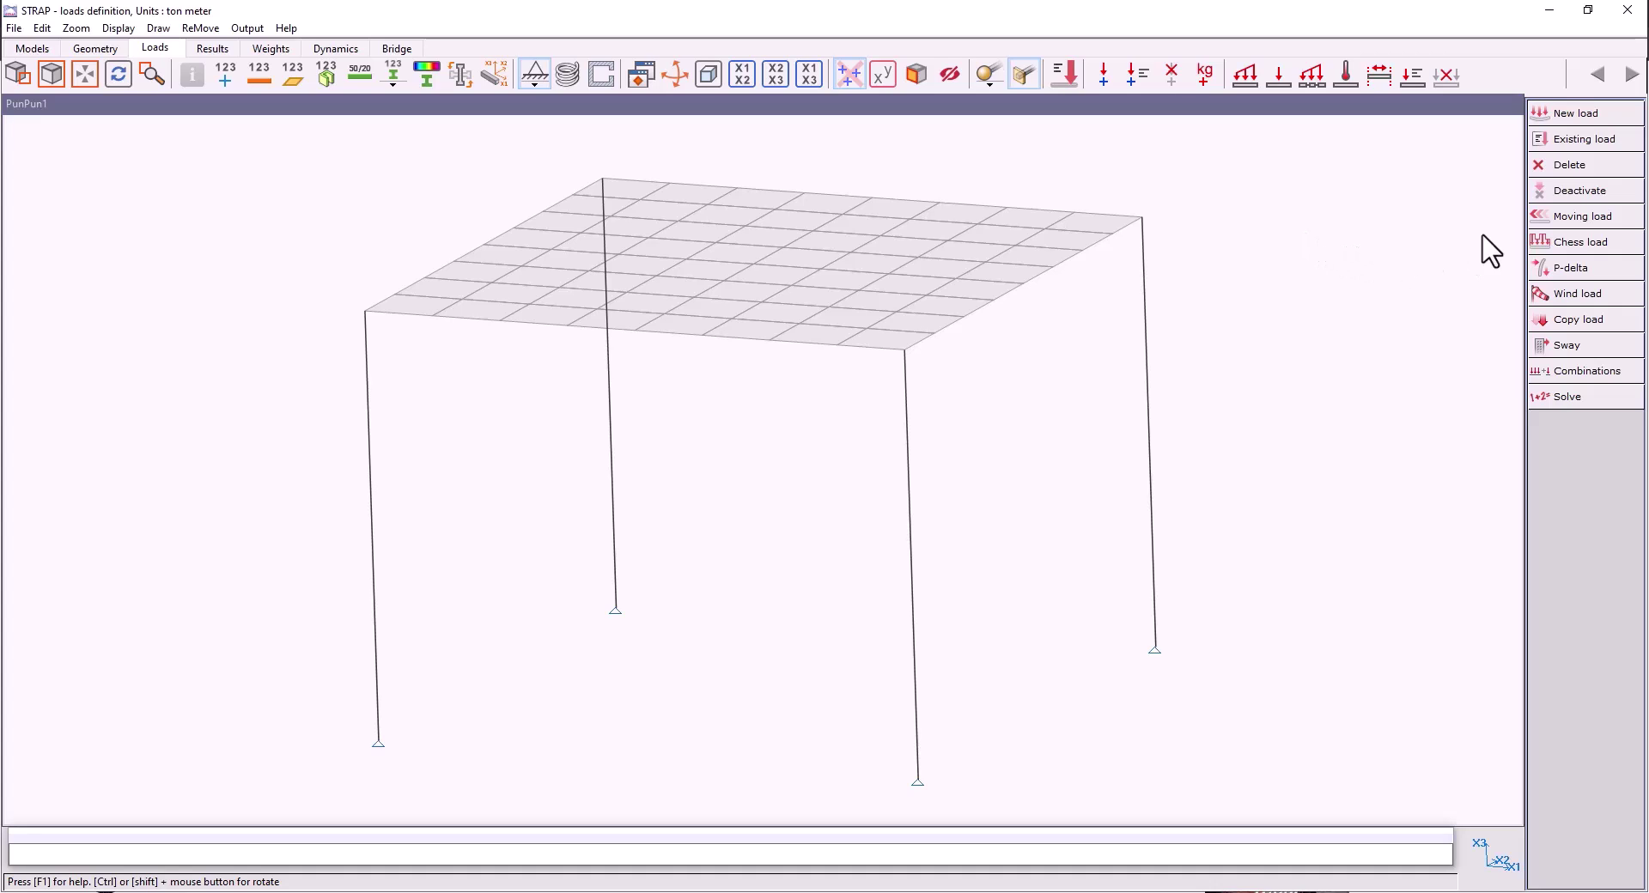
Check the solve options offered for load cases 6, 5 and 3 in the activation list, and close the list.
left_click(1619, 193)
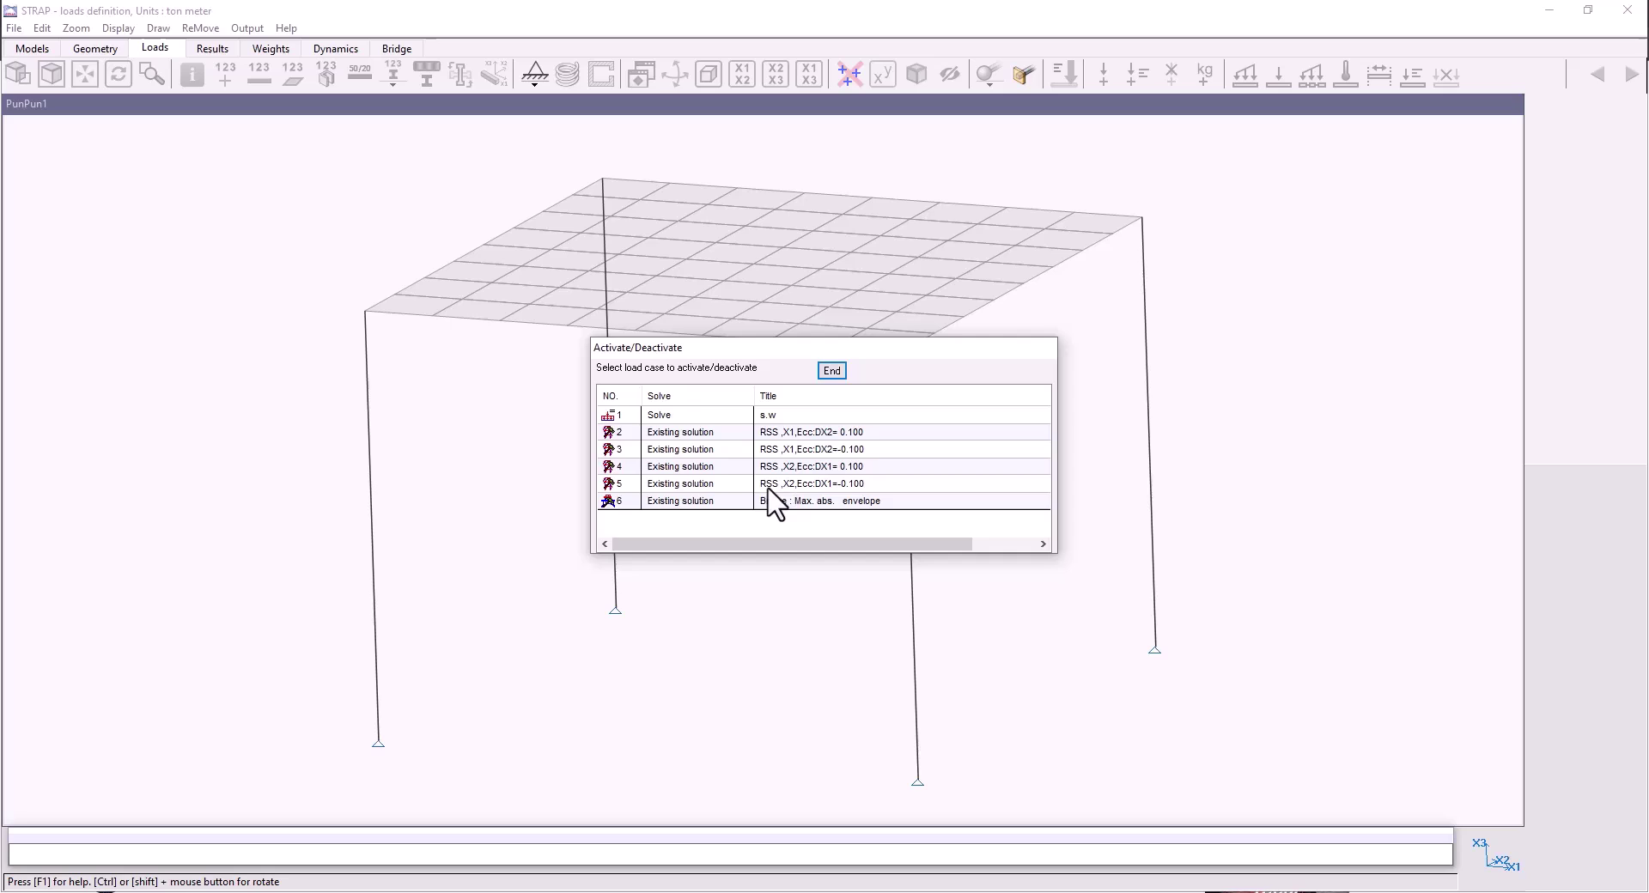
left_click(716, 504)
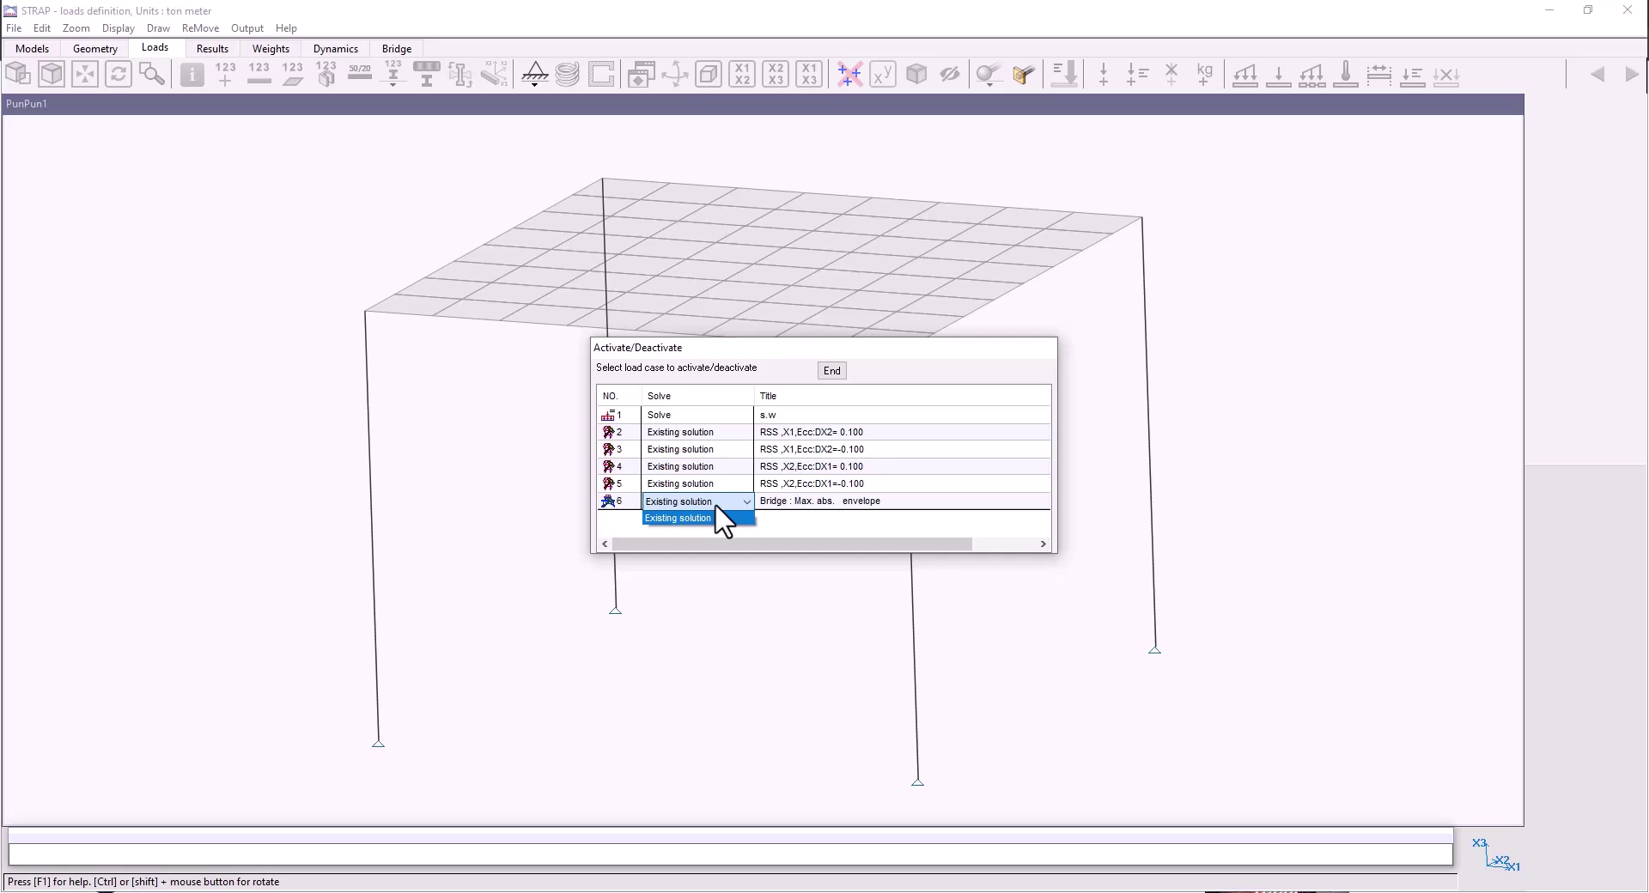
left_click(716, 510)
left_click(726, 486)
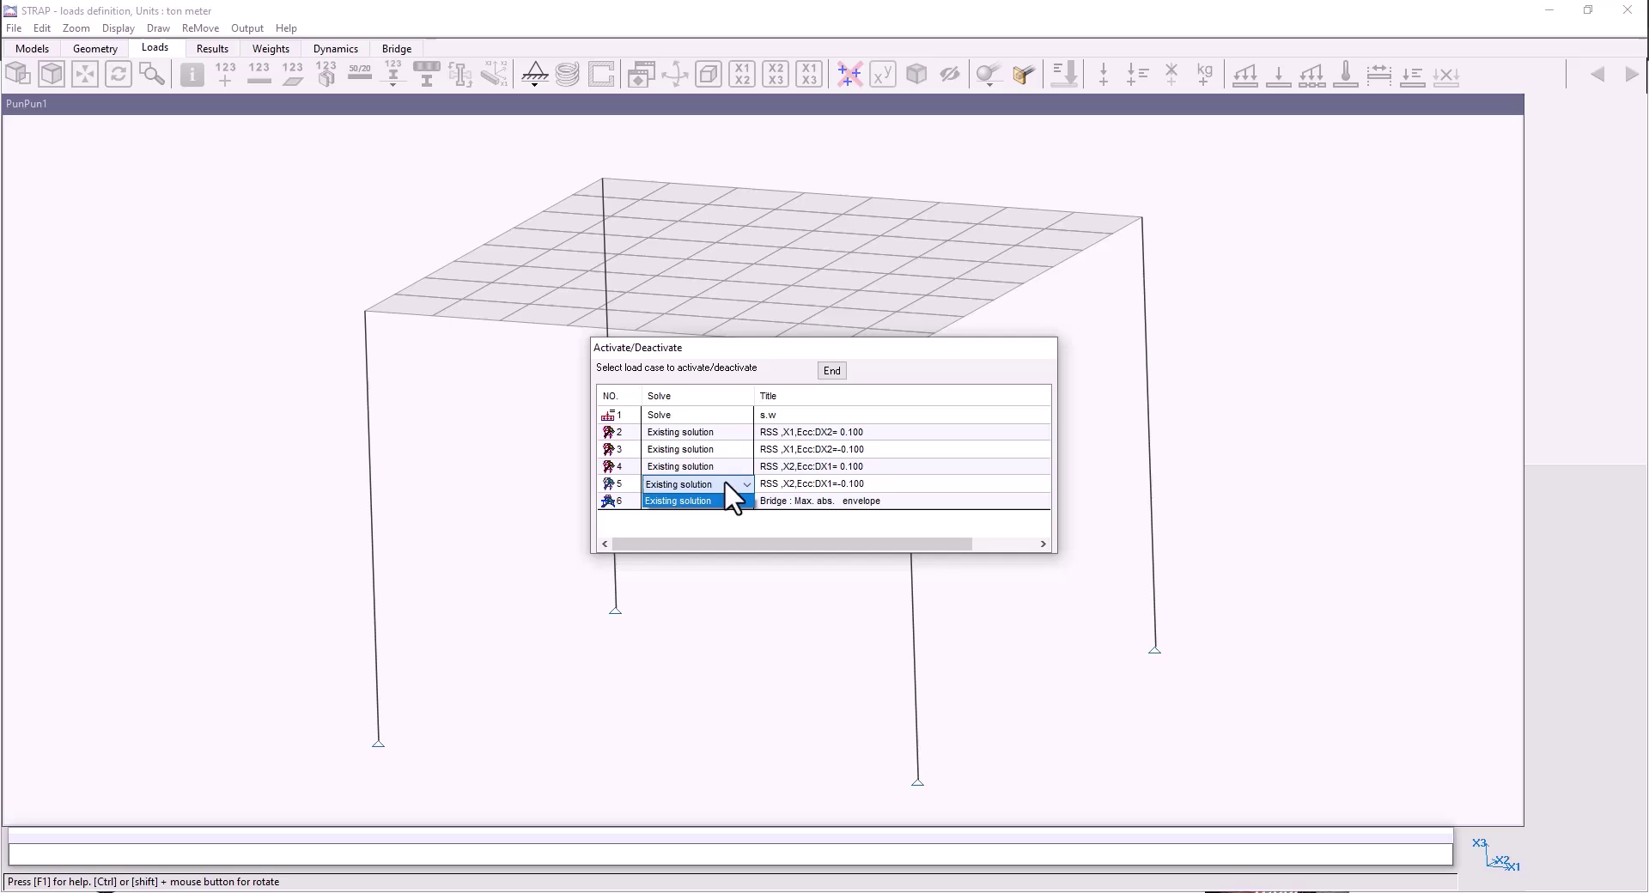
left_click(726, 484)
left_click(728, 450)
left_click(729, 449)
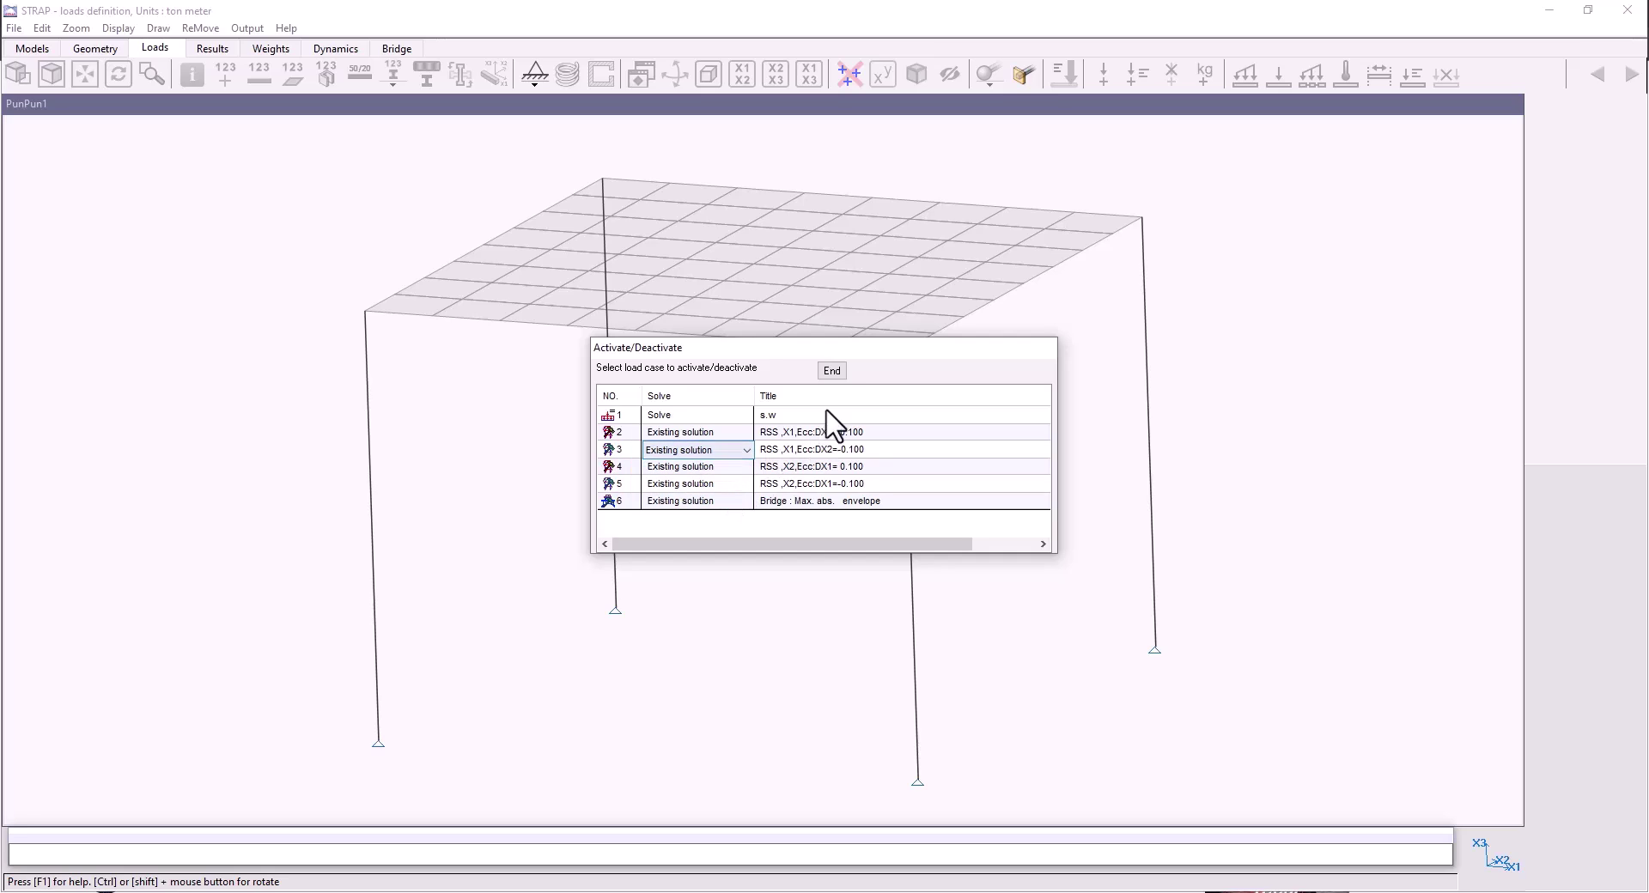
left_click(832, 371)
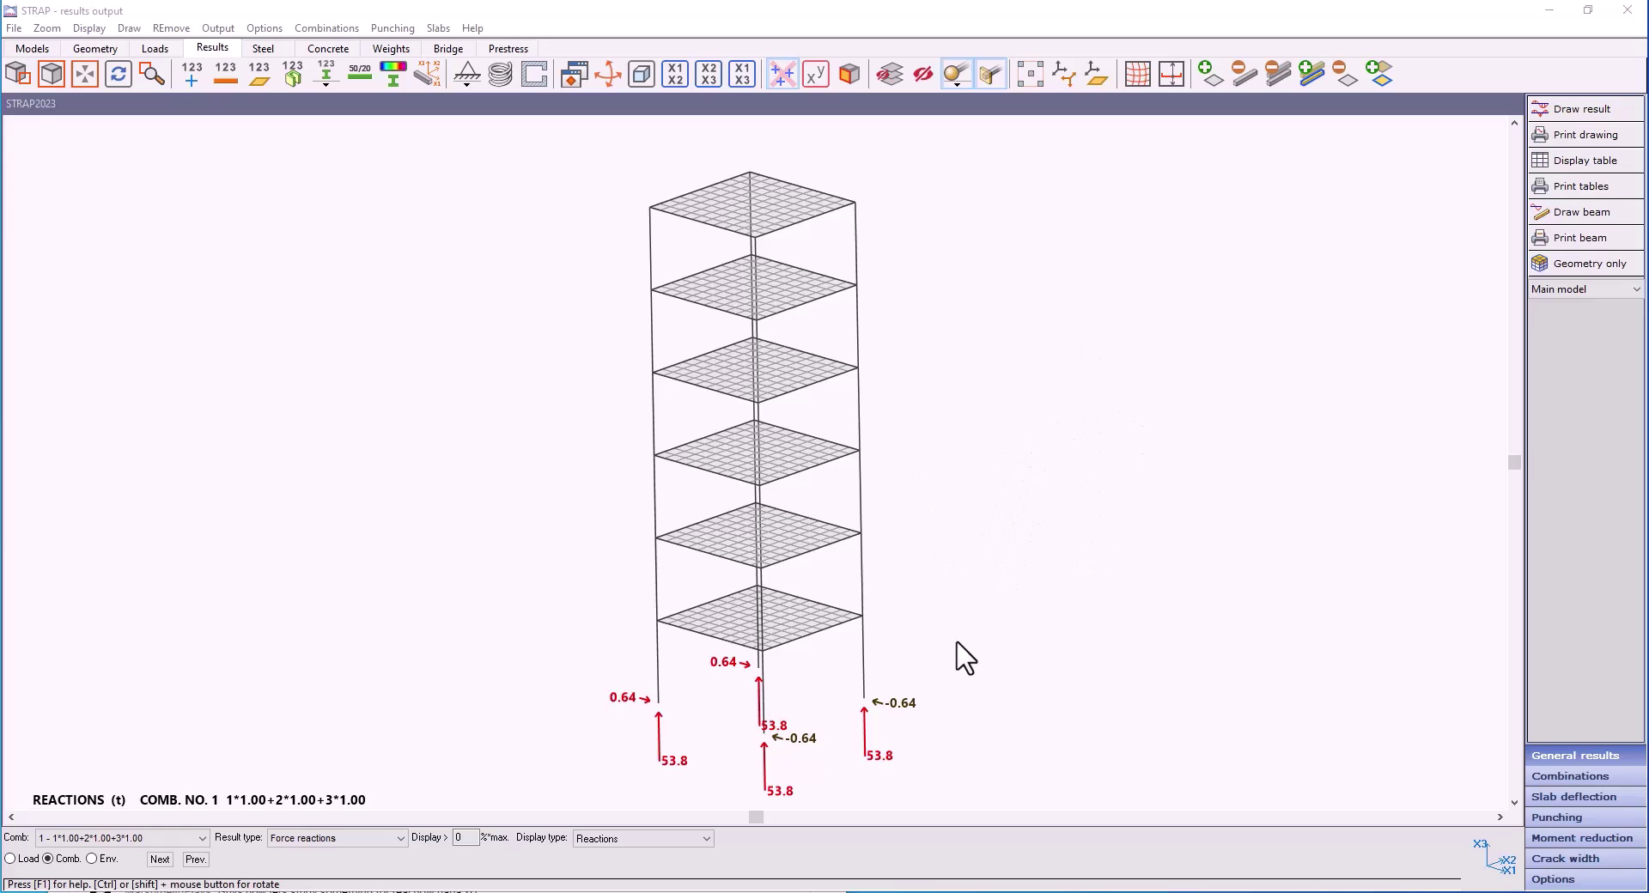
Examine the force reactions for combination 1 at the column supports of the multi-storey model.
middle_click_drag(946, 651, 1027, 539)
scroll(1026, 540, "up", 2)
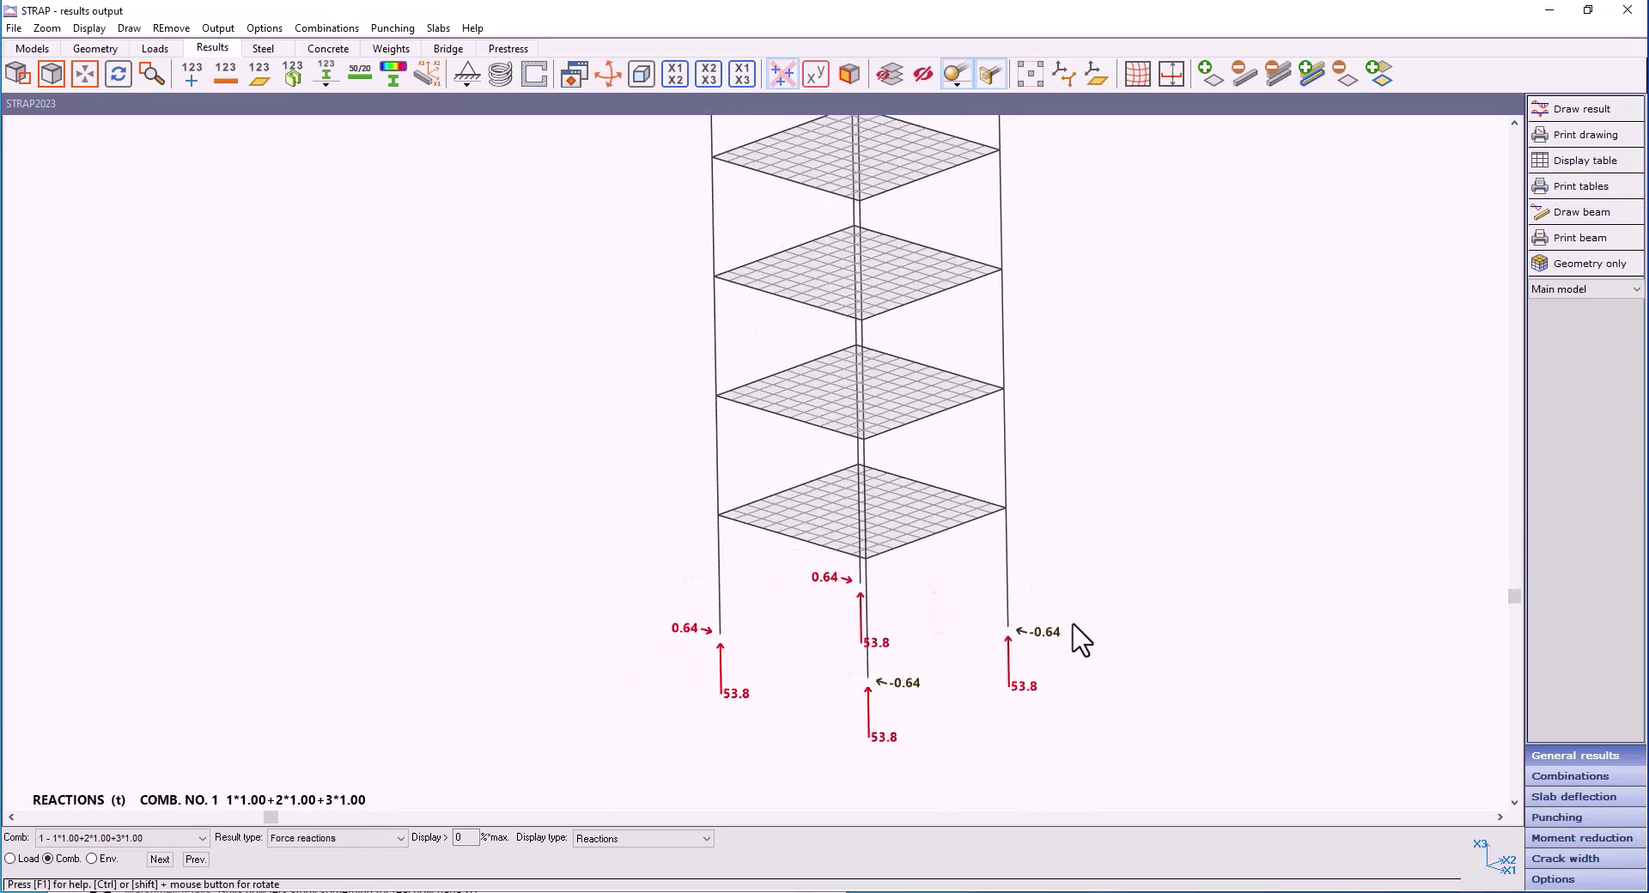
middle_click_drag(1078, 641, 756, 593)
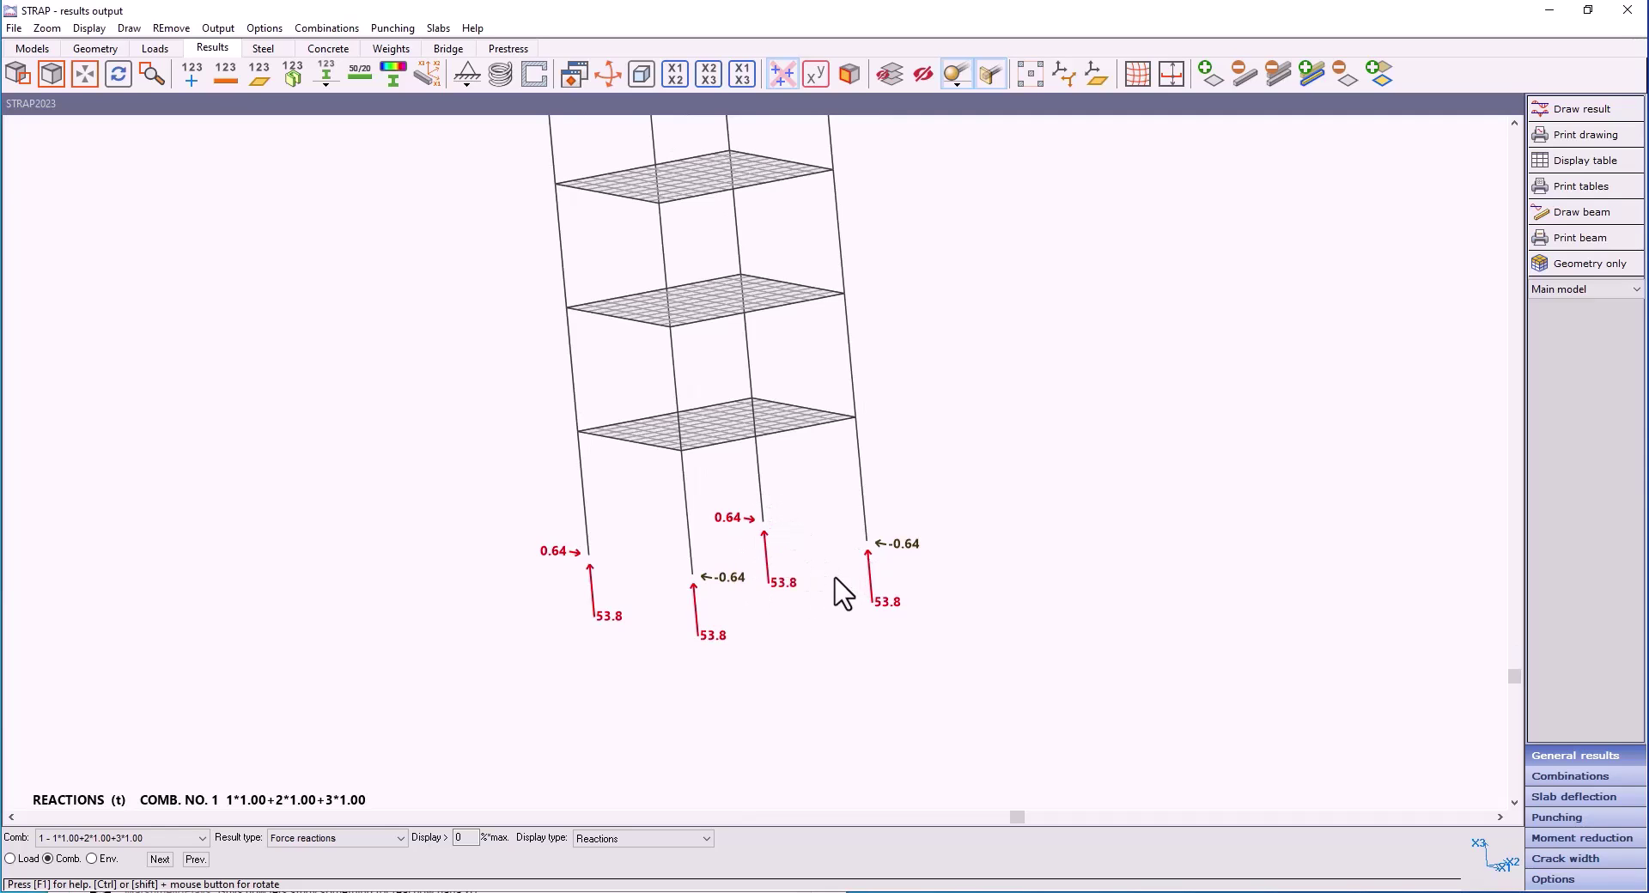
middle_click_drag(839, 593, 893, 560)
scroll(968, 589, "up", 5)
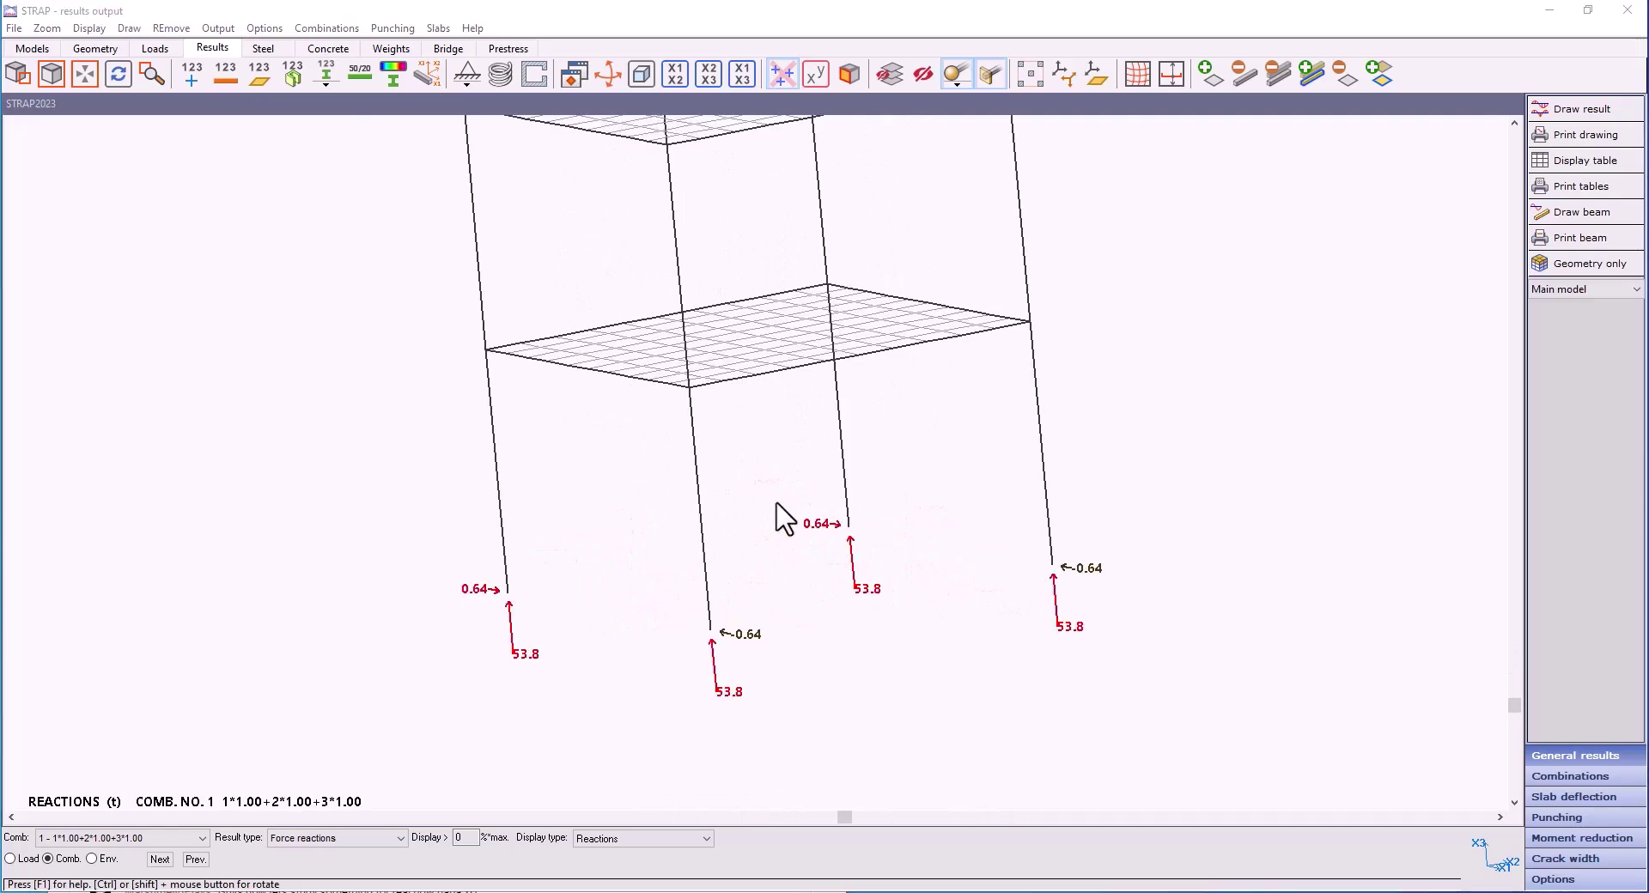
scroll(950, 581, "up", 2)
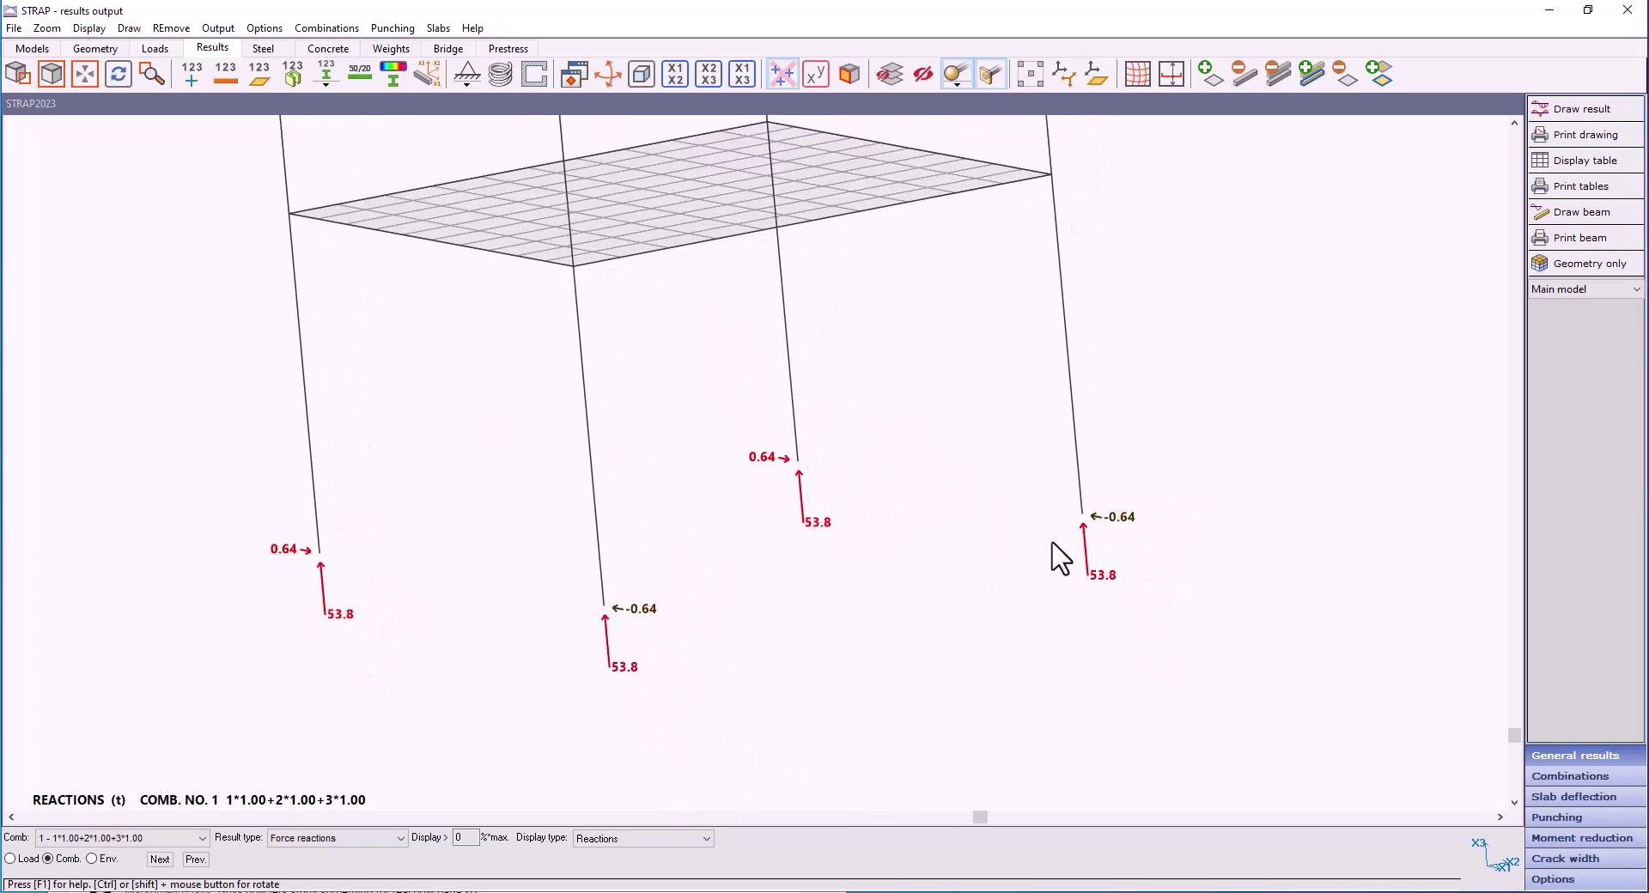
scroll(1048, 549, "up", 3)
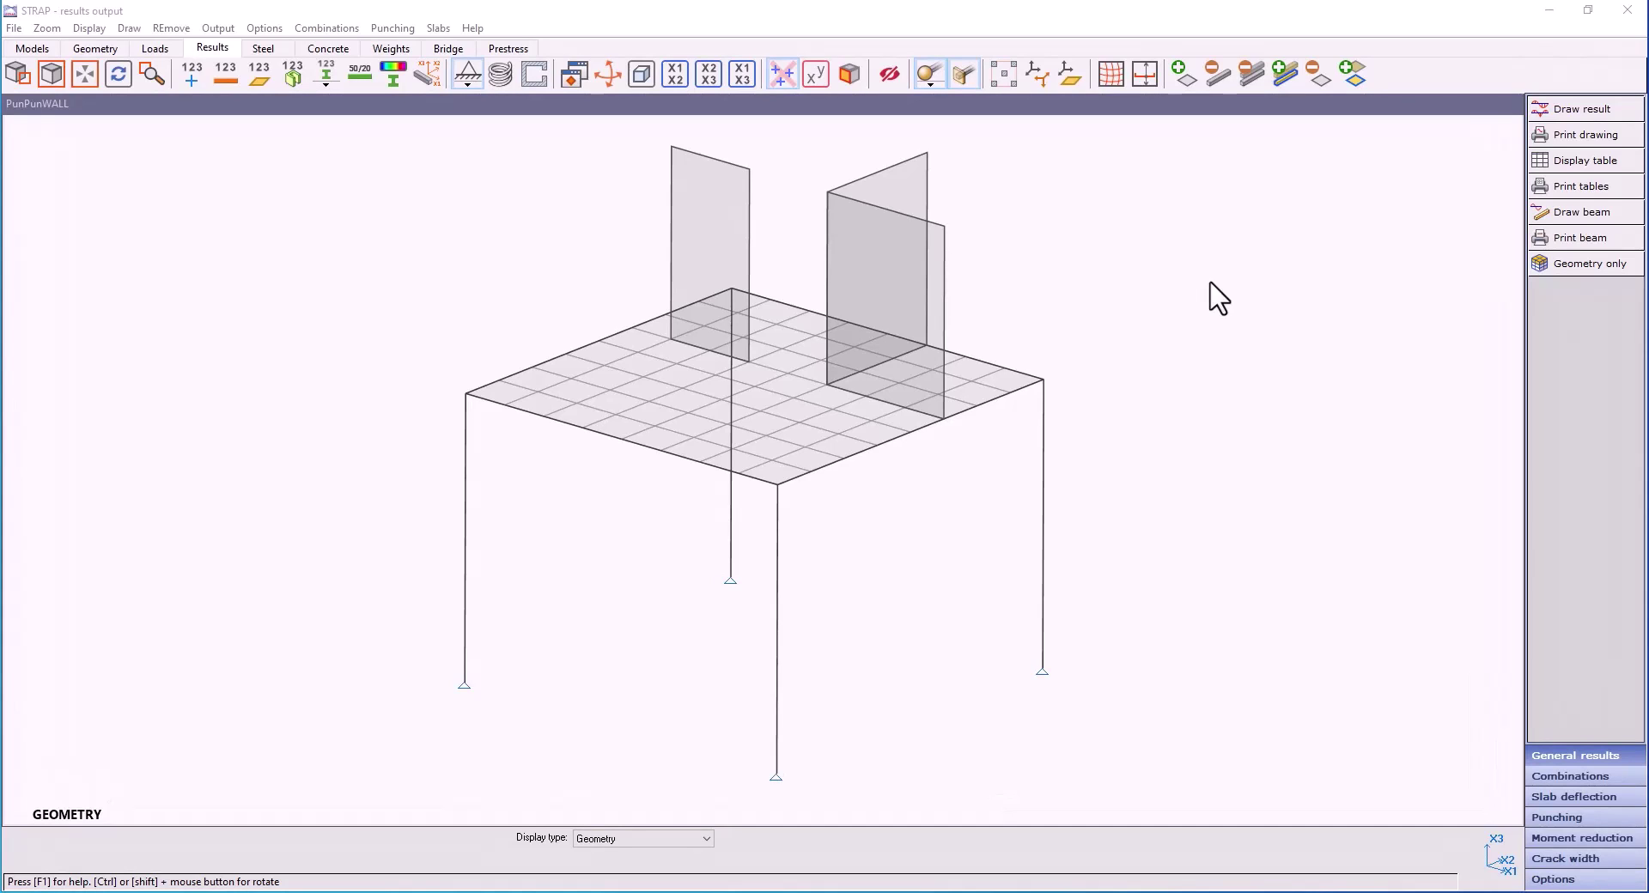
Review the punching calculations in the PunPunWALL model at the single wall's end (node 39) and at the corner where two walls meet.
right_click(750, 365)
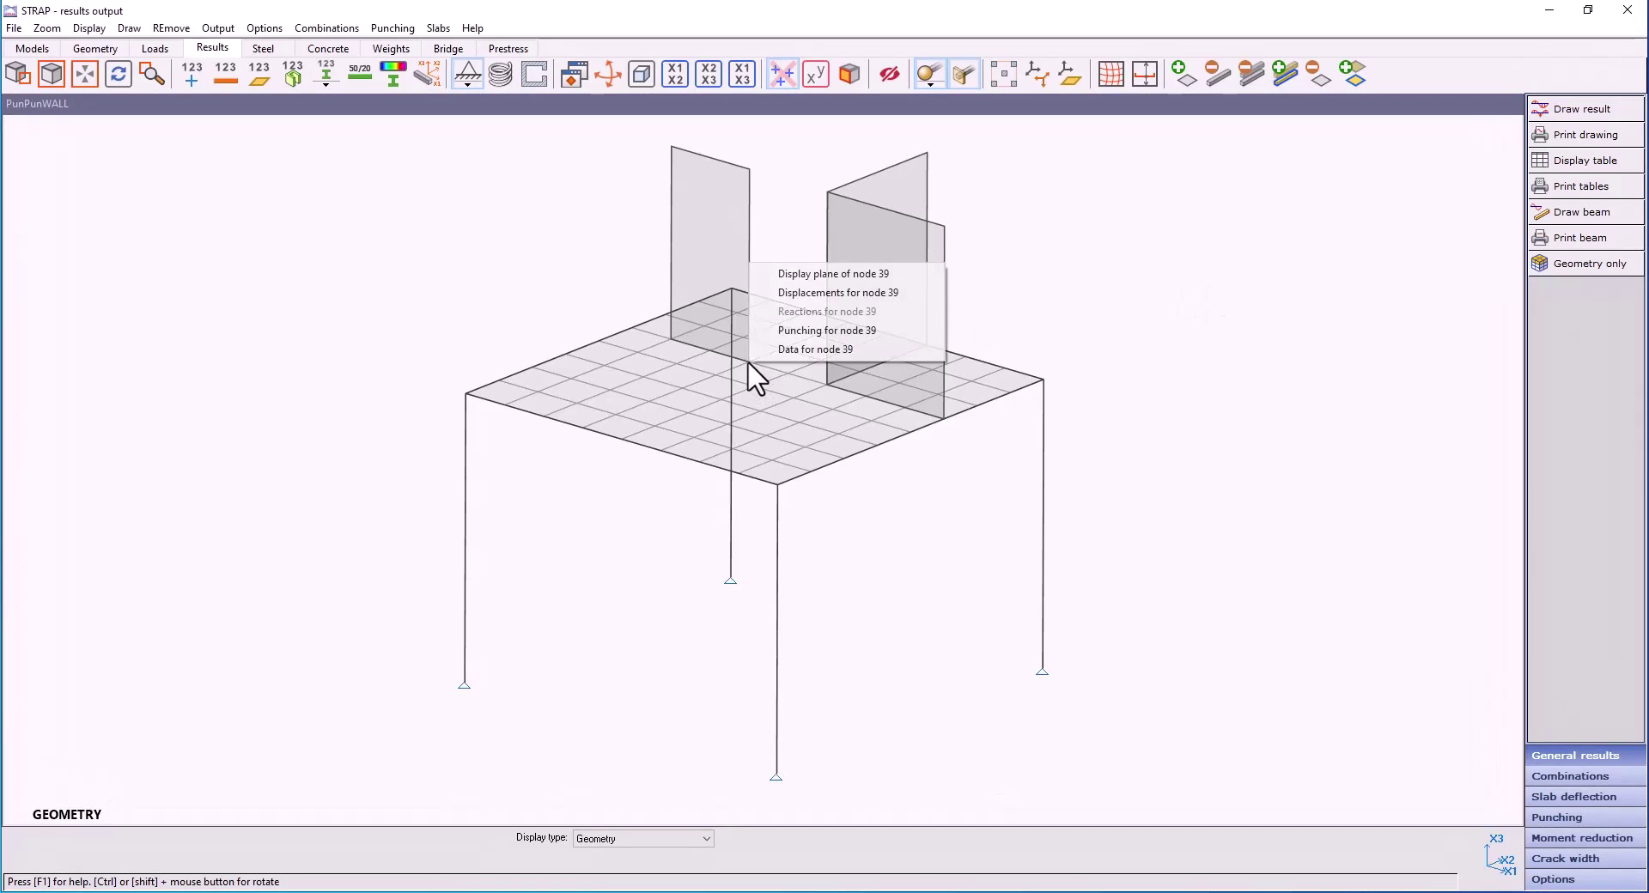
left_click(798, 330)
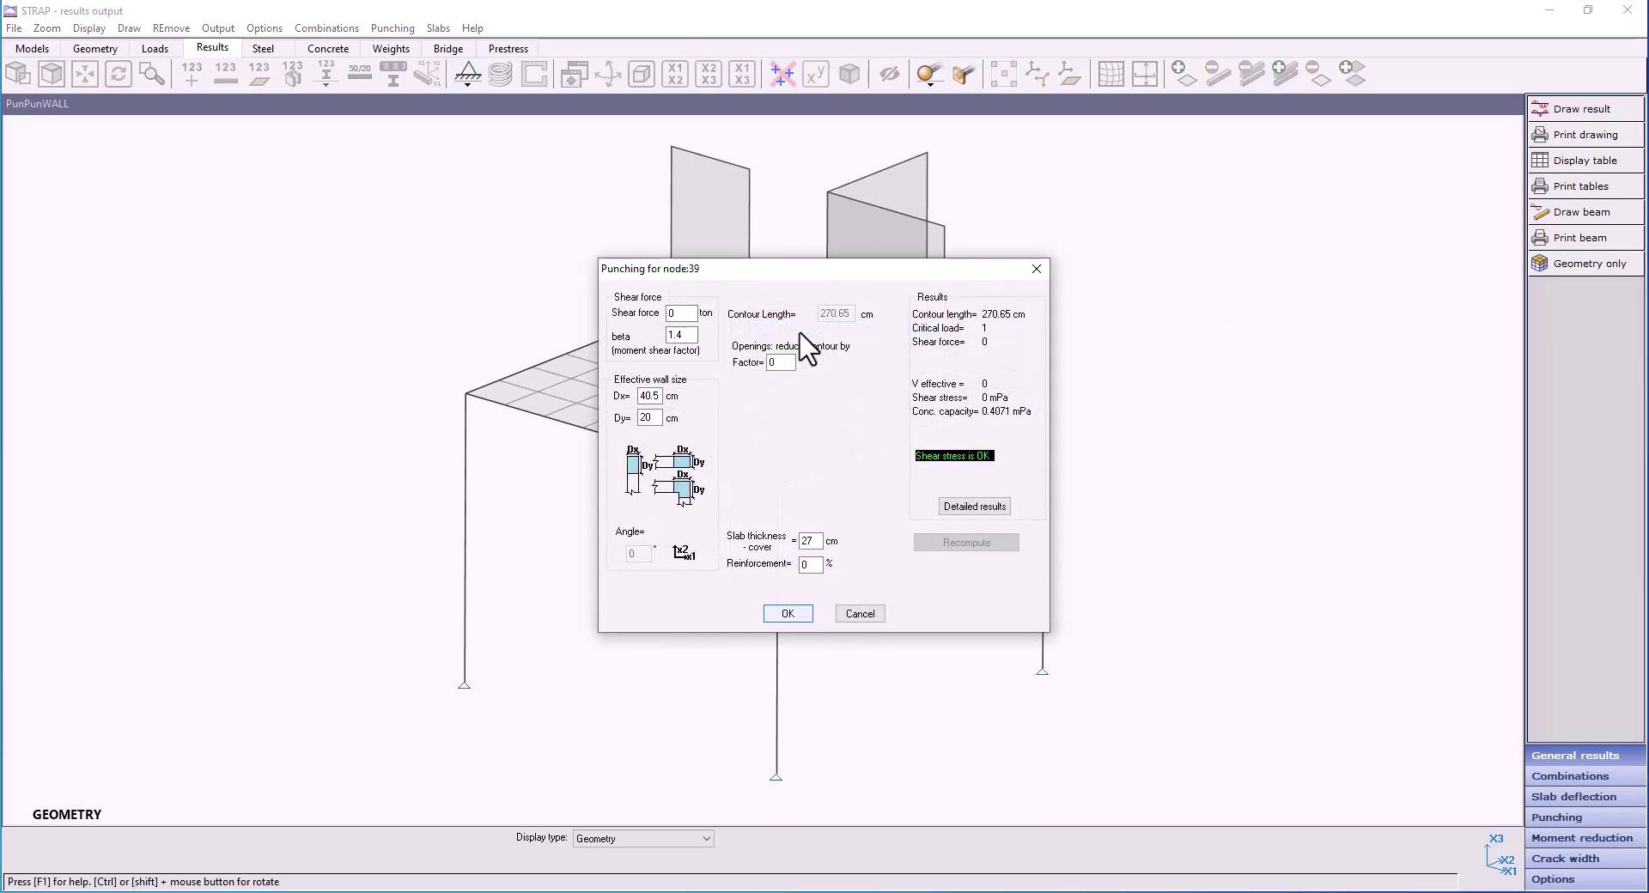
left_click(787, 613)
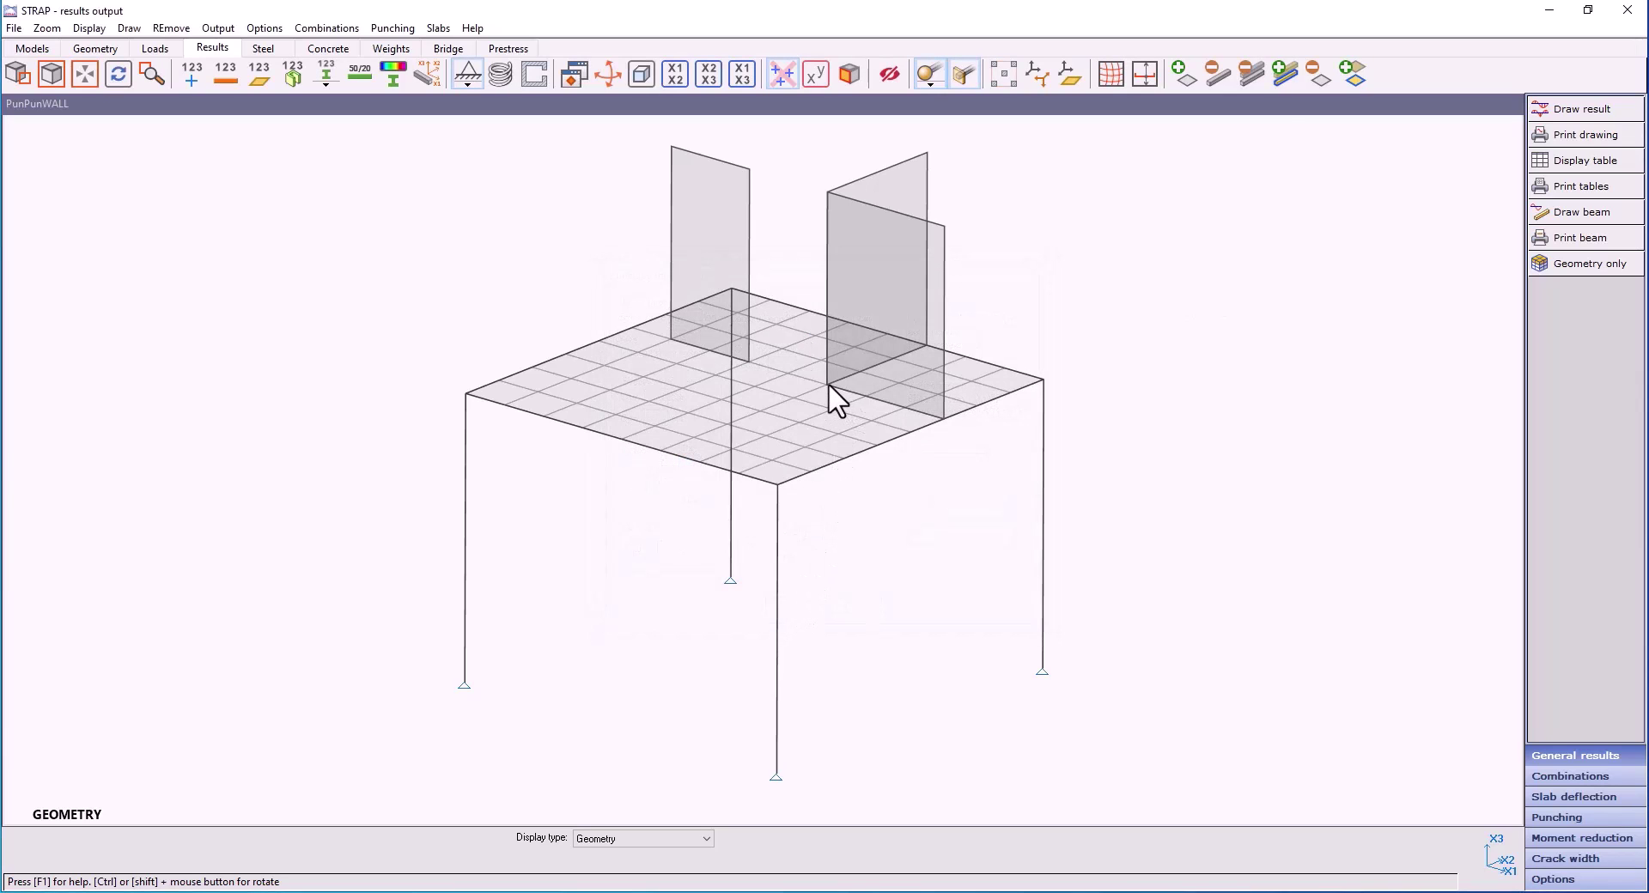
right_click(828, 383)
left_click(864, 353)
left_click(787, 613)
Open the RAFSODA model from the model list and show its results.
left_click(32, 49)
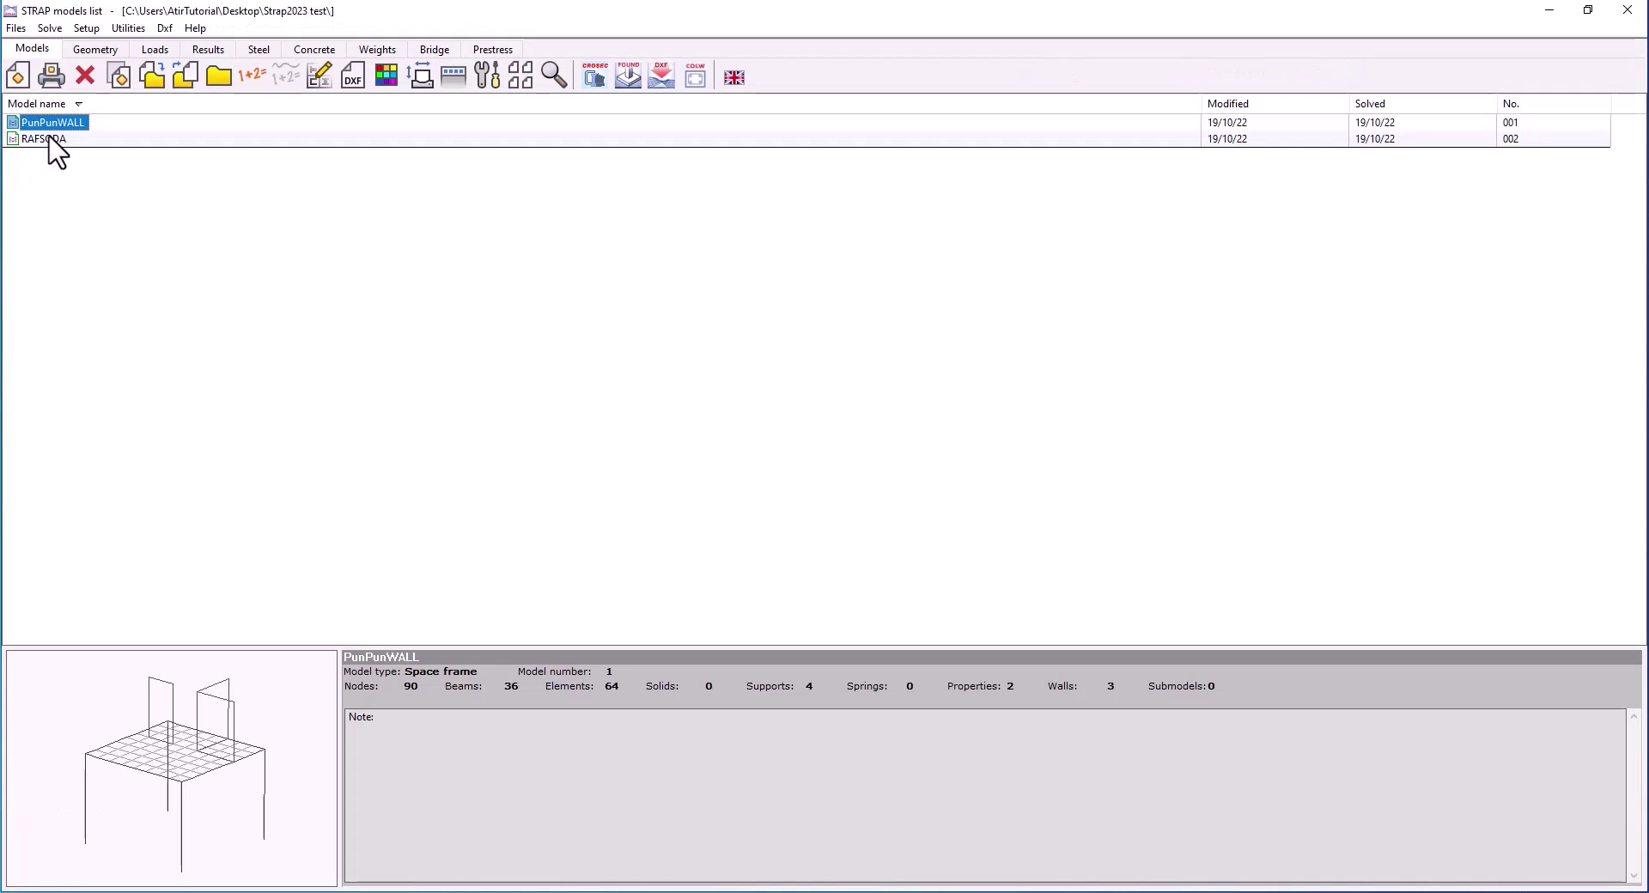
double_click(49, 138)
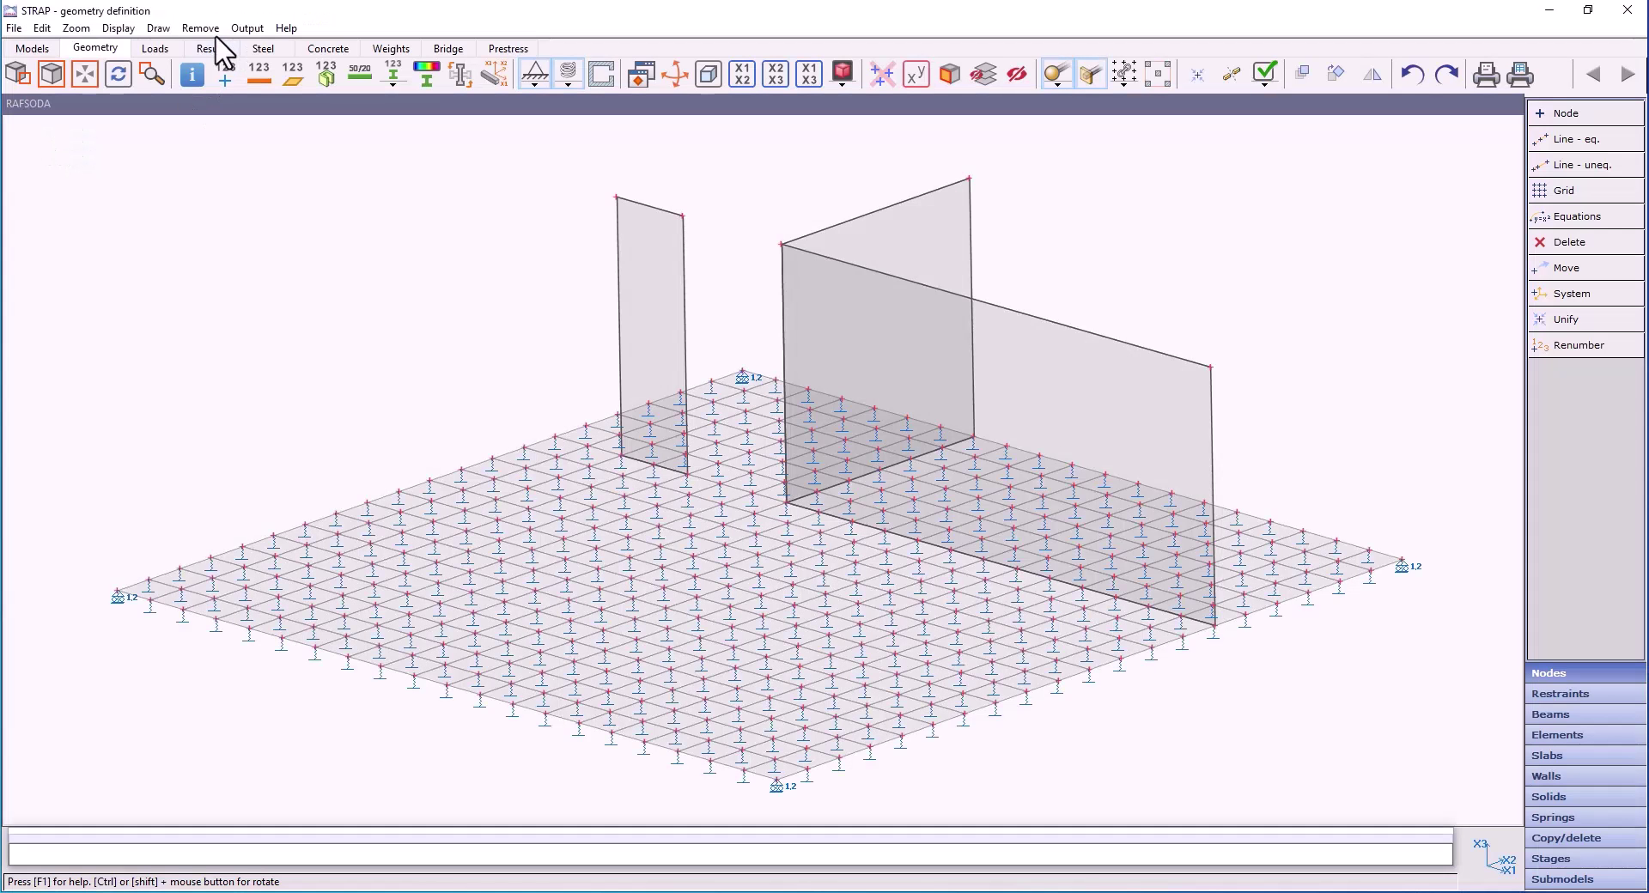
left_click(210, 49)
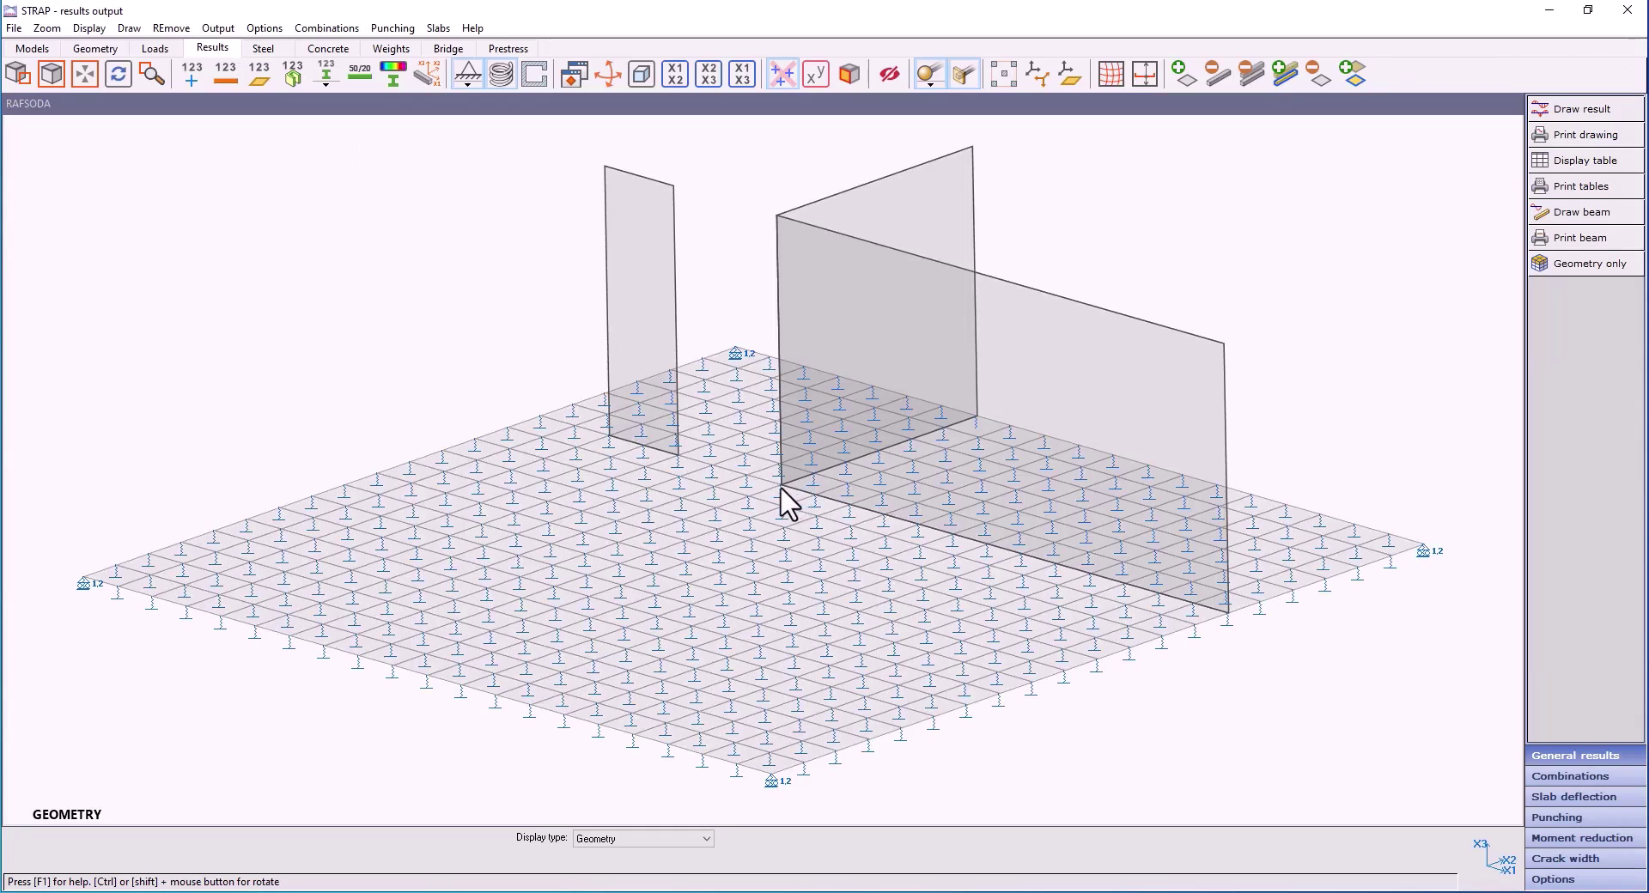
Review the punching calculations at the corner where two walls meet and at the end of the separate wall.
right_click(780, 486)
left_click(833, 453)
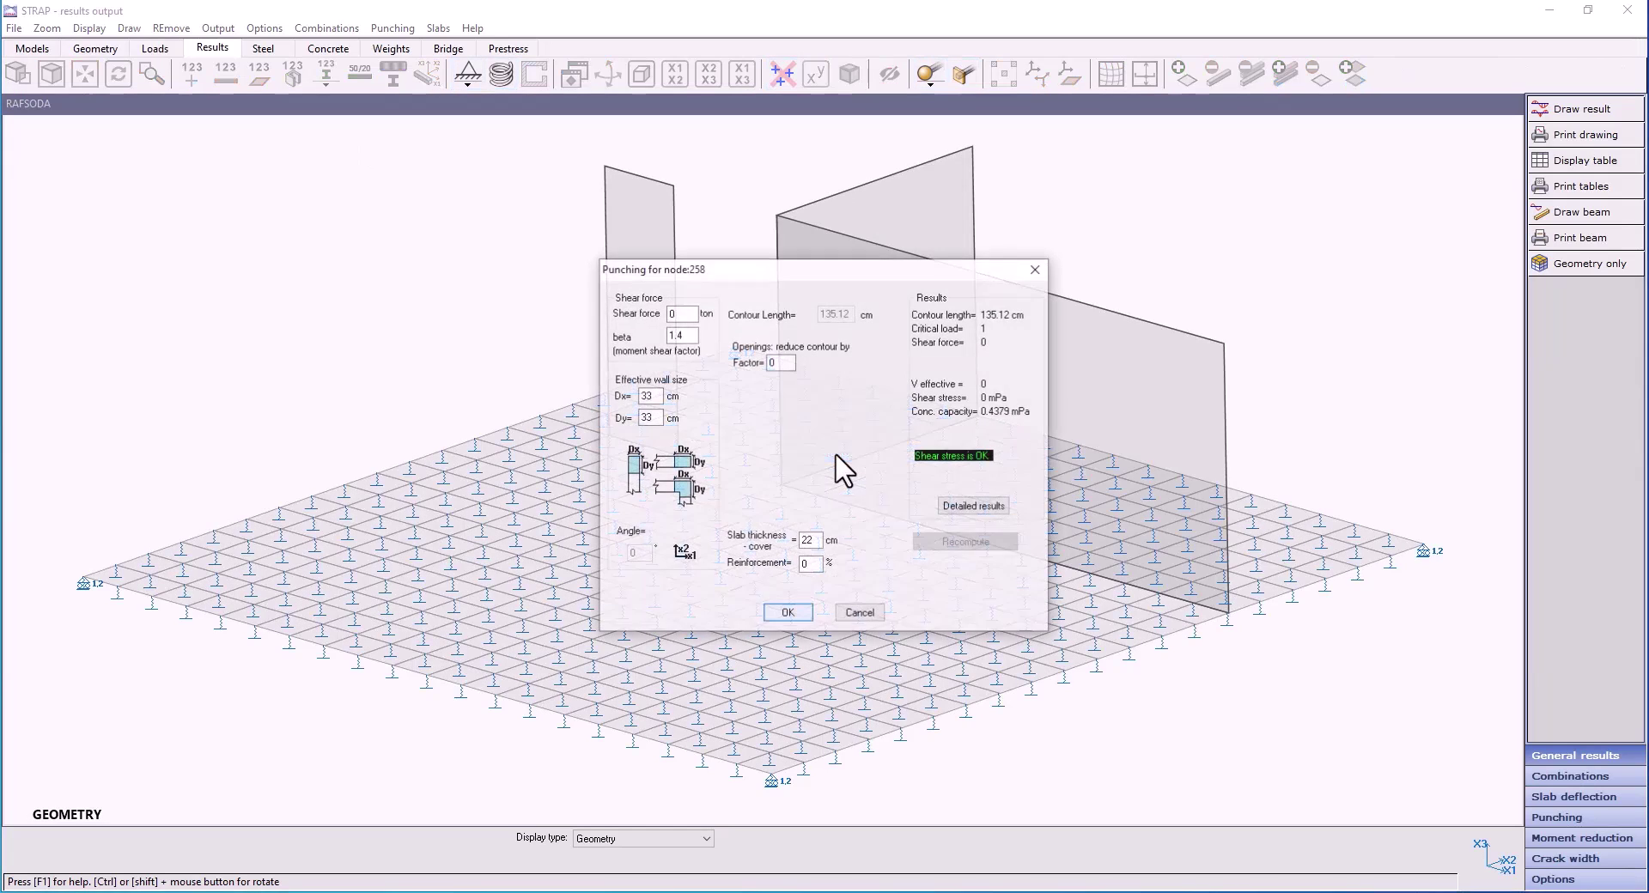
left_click(787, 614)
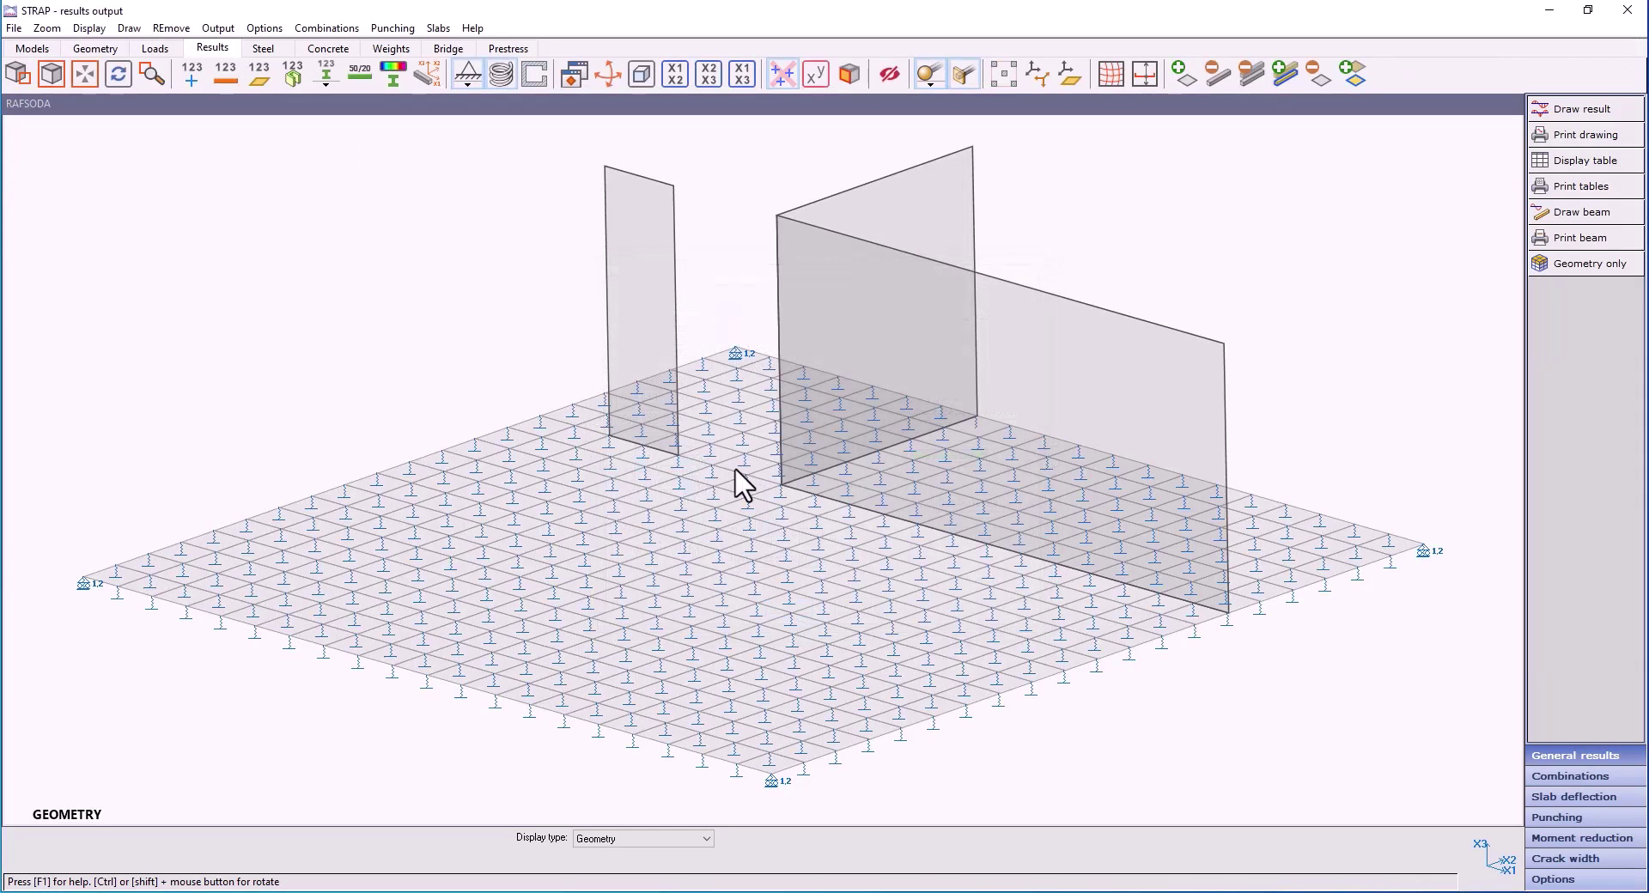
right_click(679, 465)
left_click(725, 423)
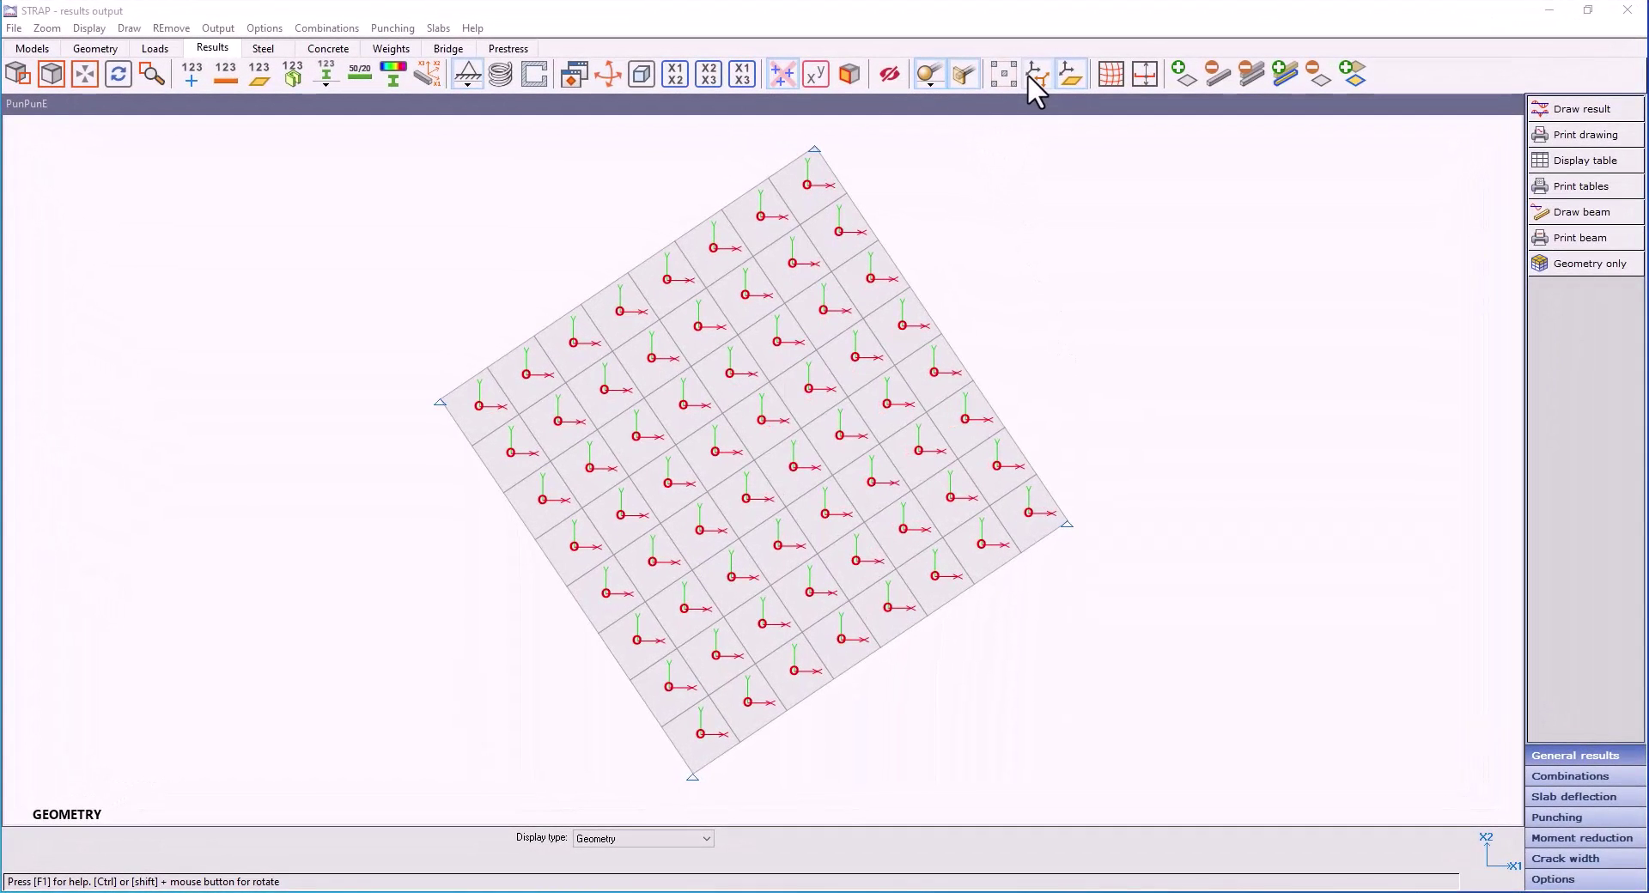
Define the result axes of all slab elements with the X direction set by two corner nodes along one slab edge.
left_click(1030, 76)
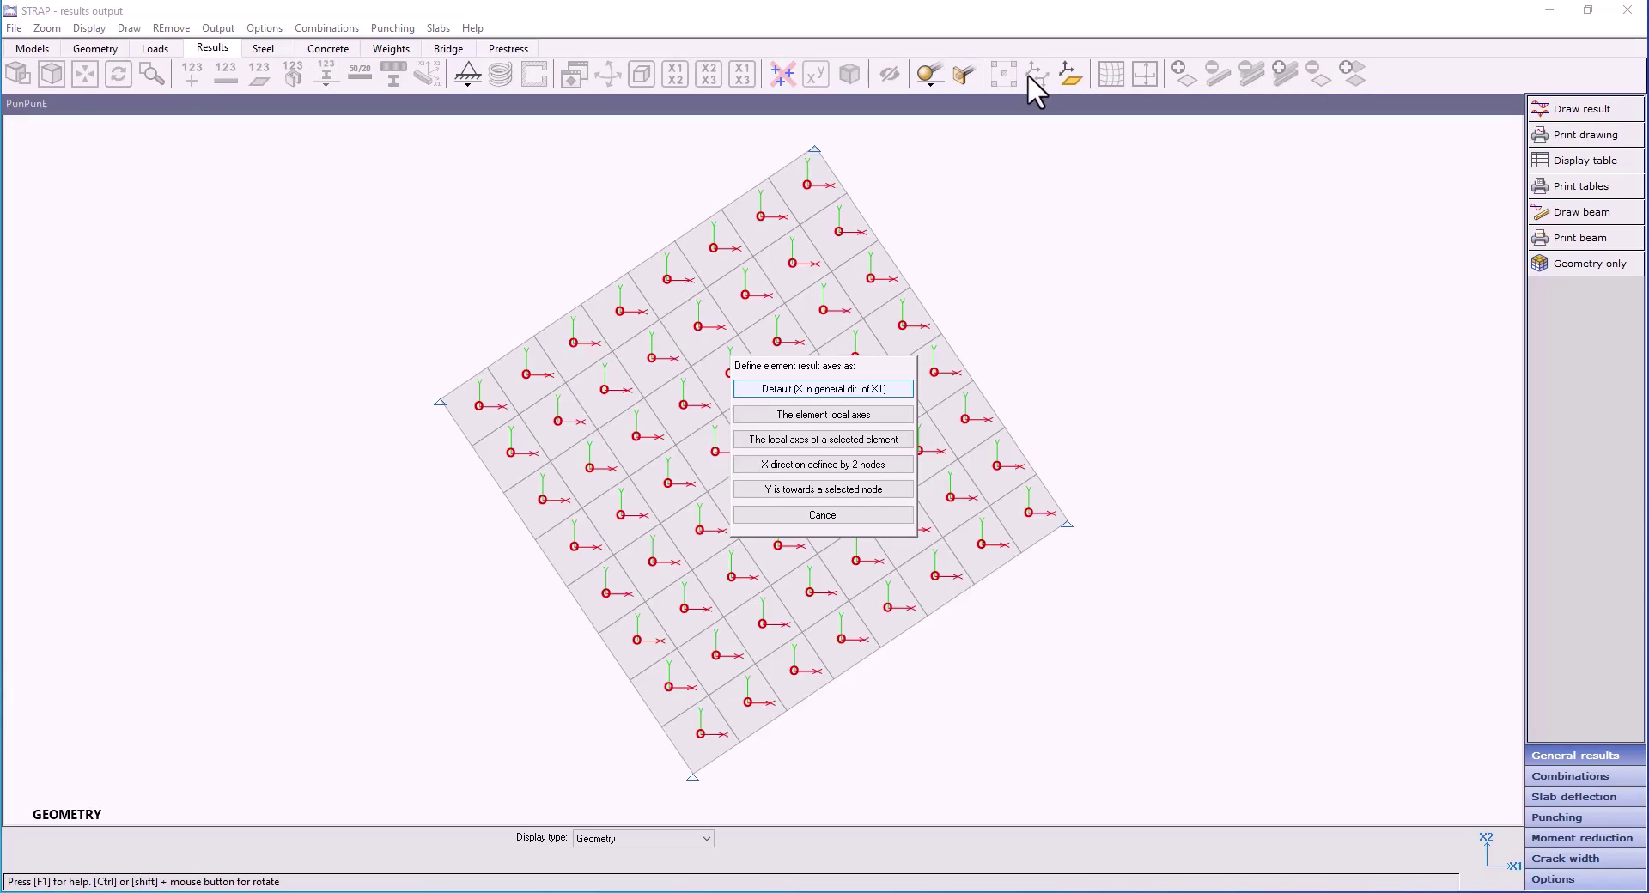
left_click(885, 465)
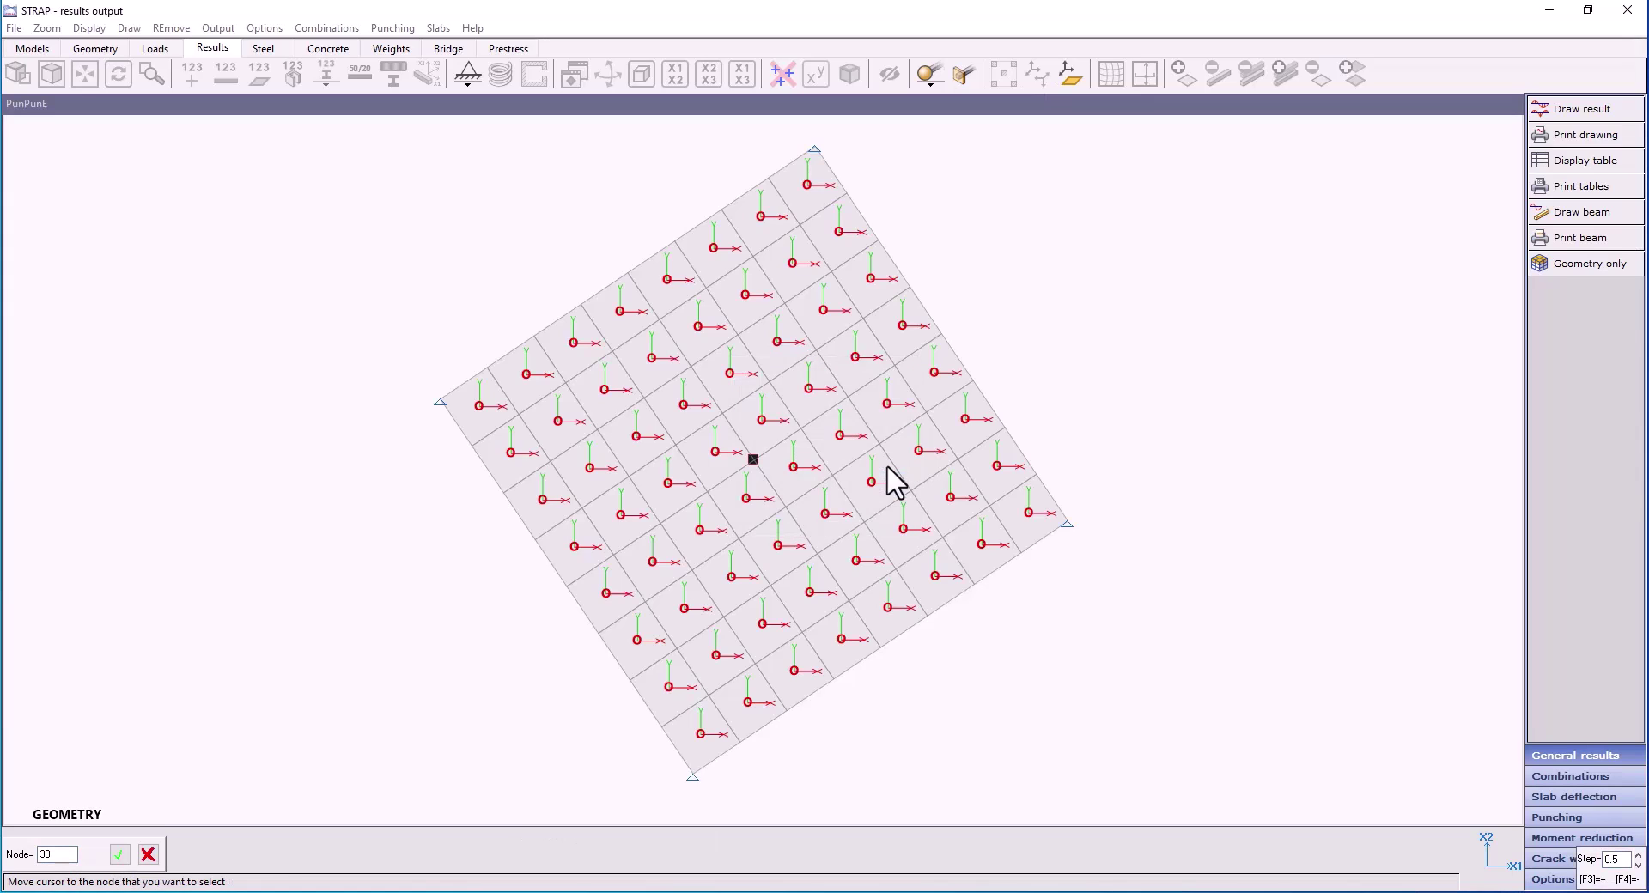
left_click(445, 421)
left_click(820, 148)
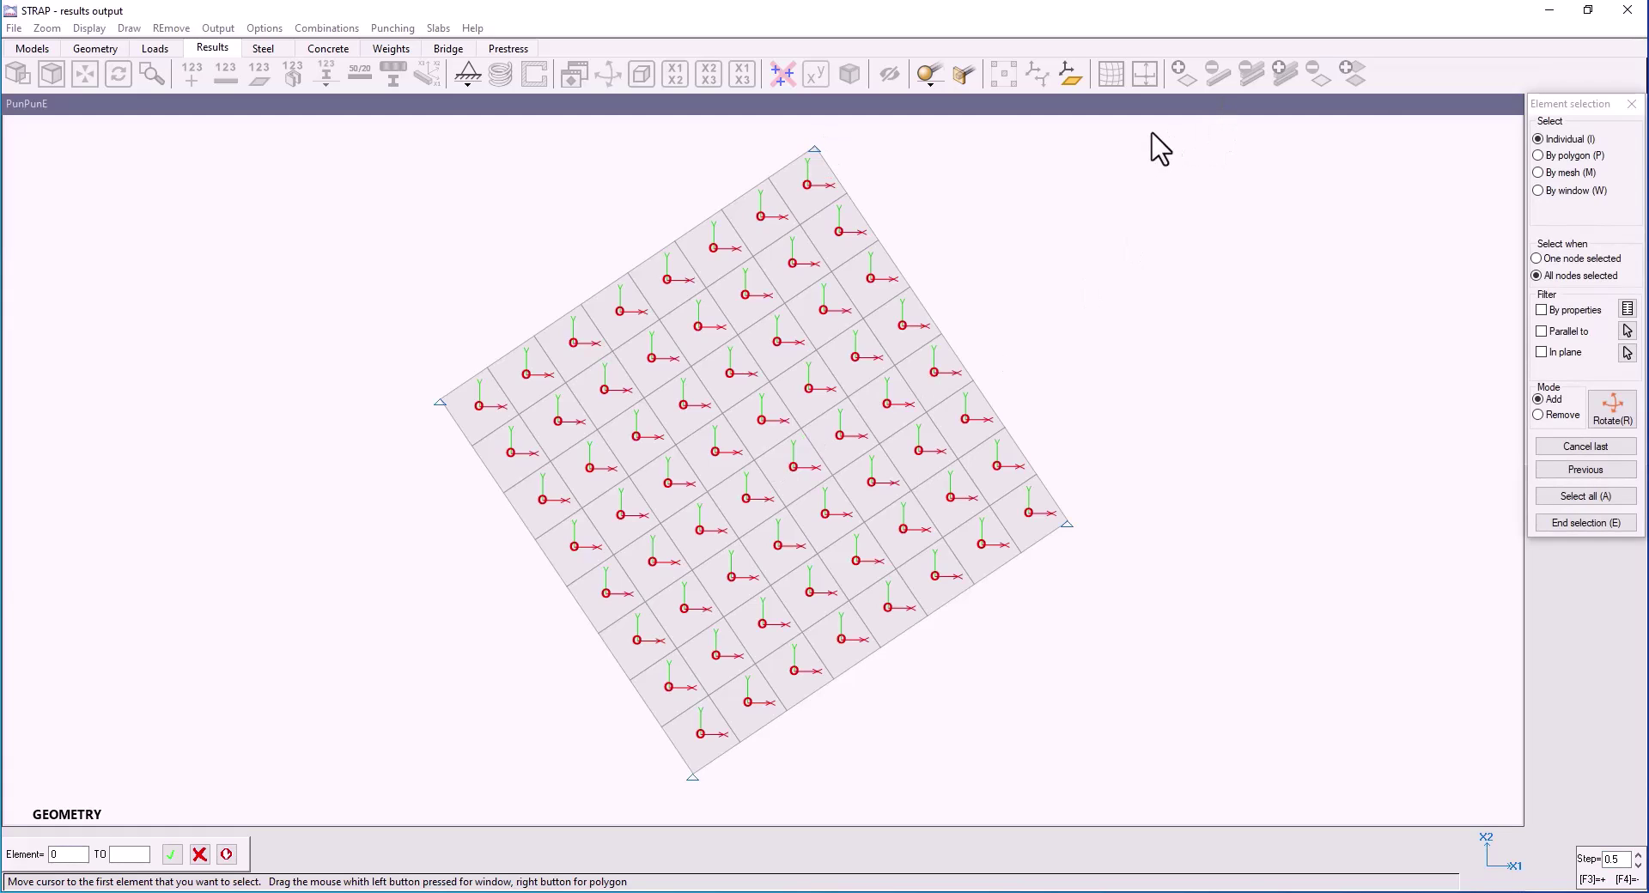
left_click_drag(1152, 132, 271, 801)
key("e")
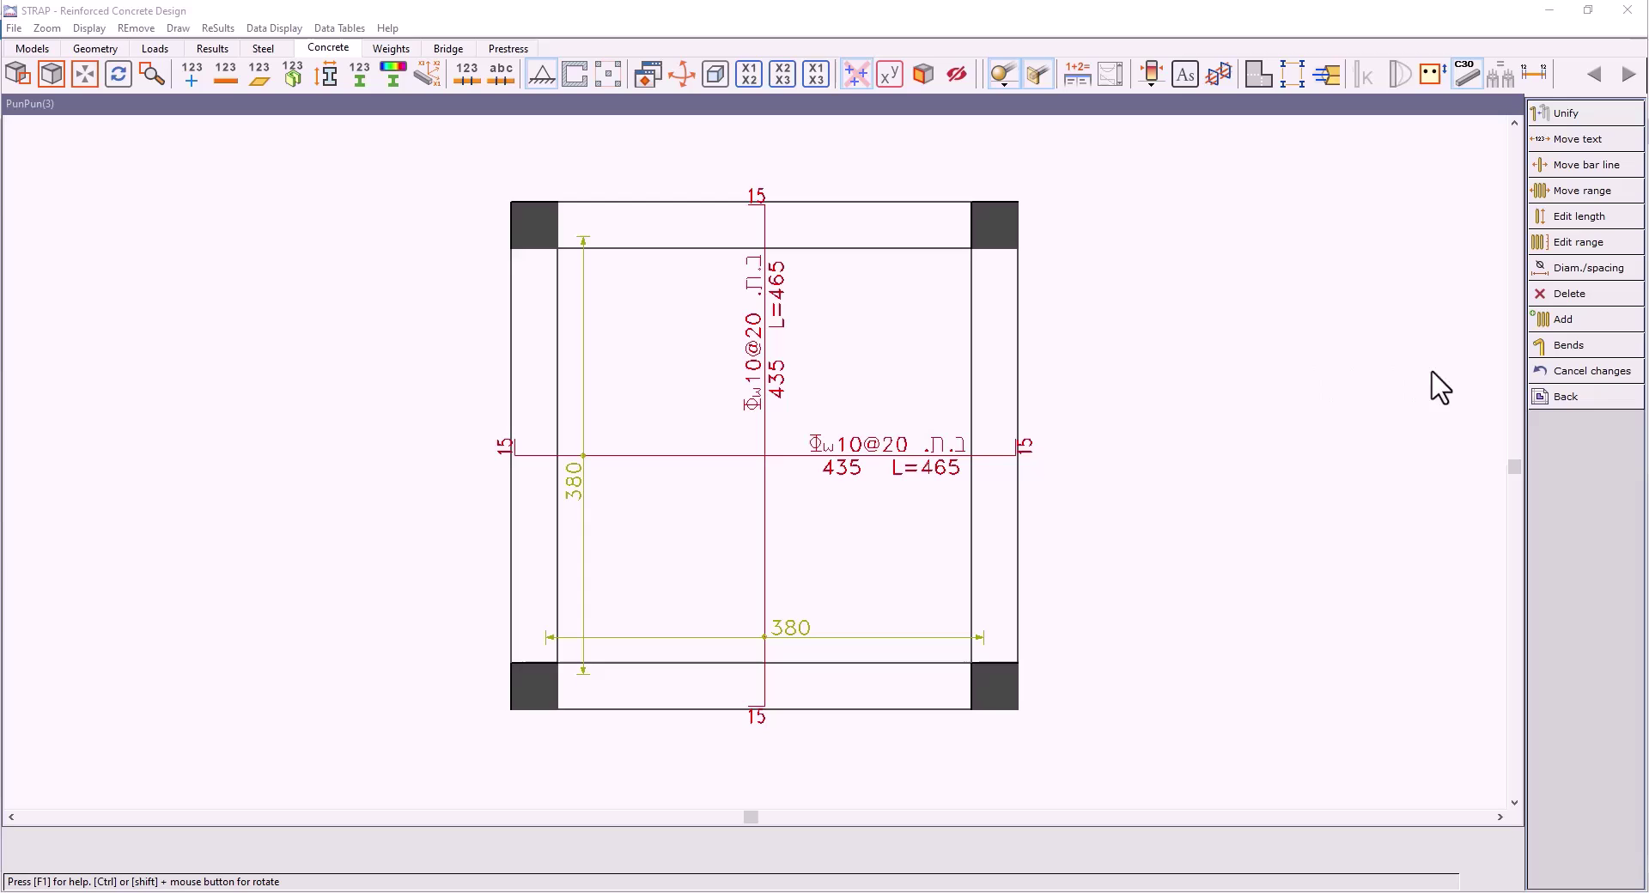
Cancel the changes to the slab reinforcement drawing and save the concrete design.
left_click(1626, 378)
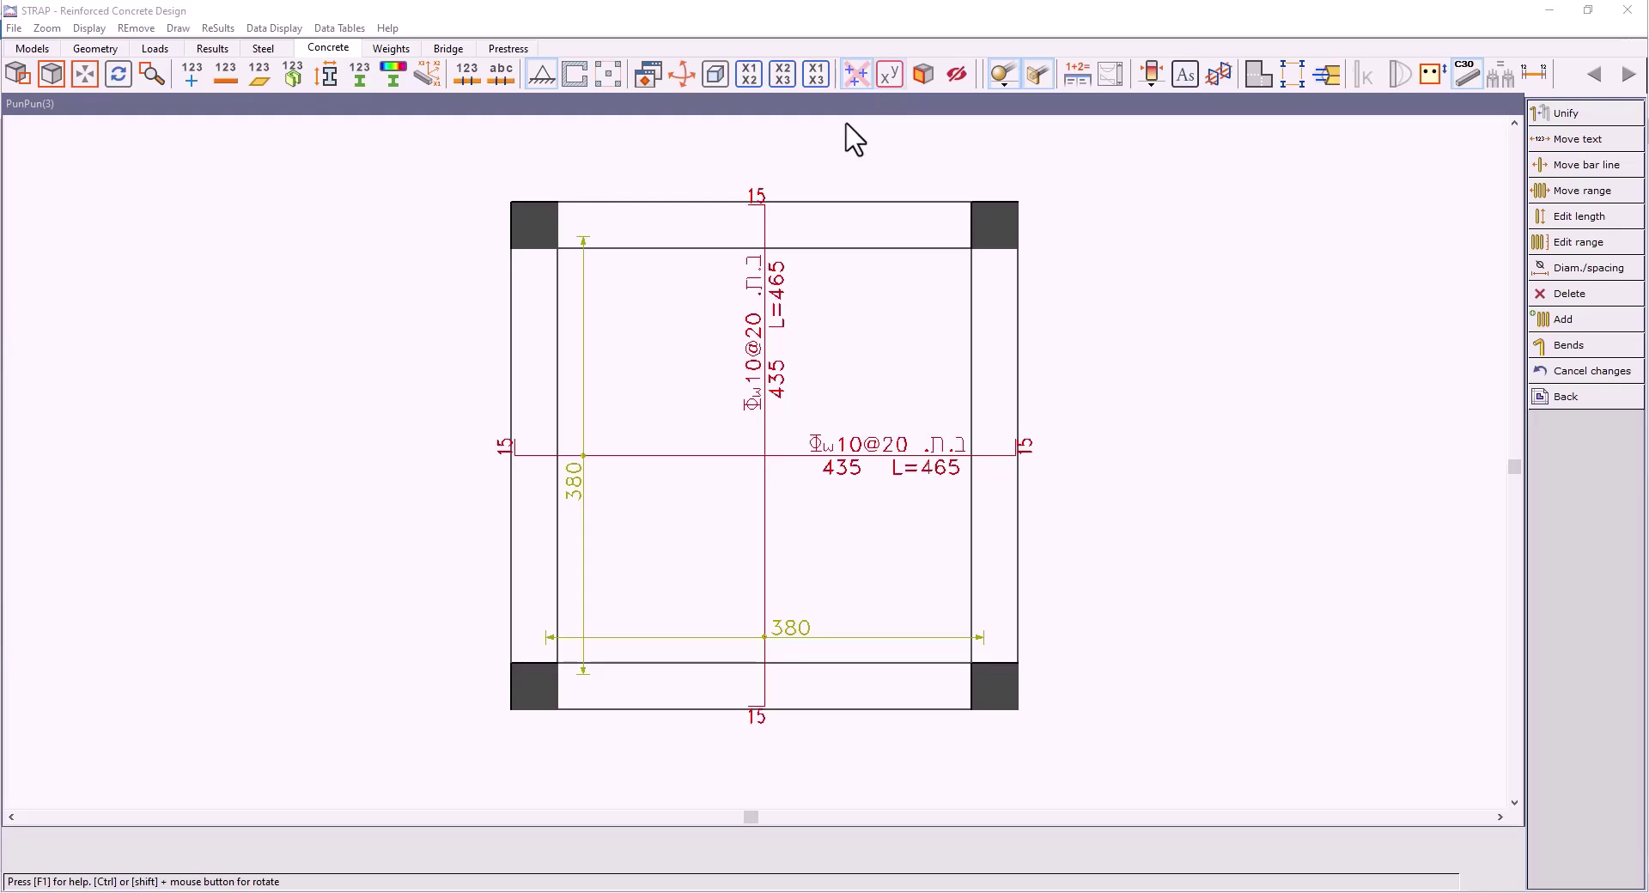
left_click(13, 29)
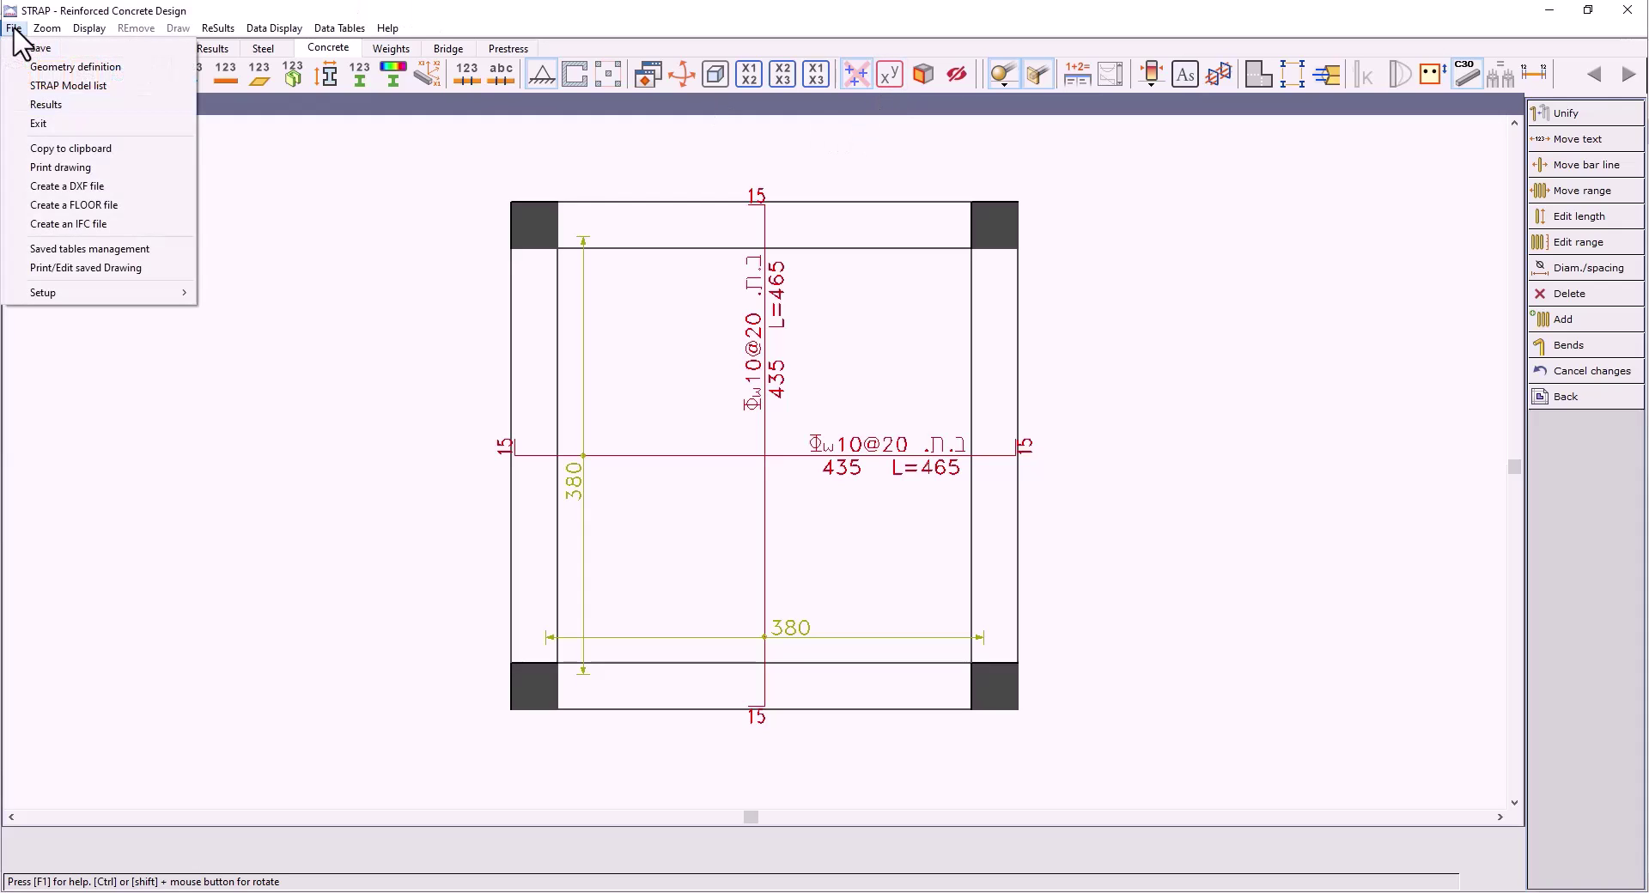
left_click(64, 49)
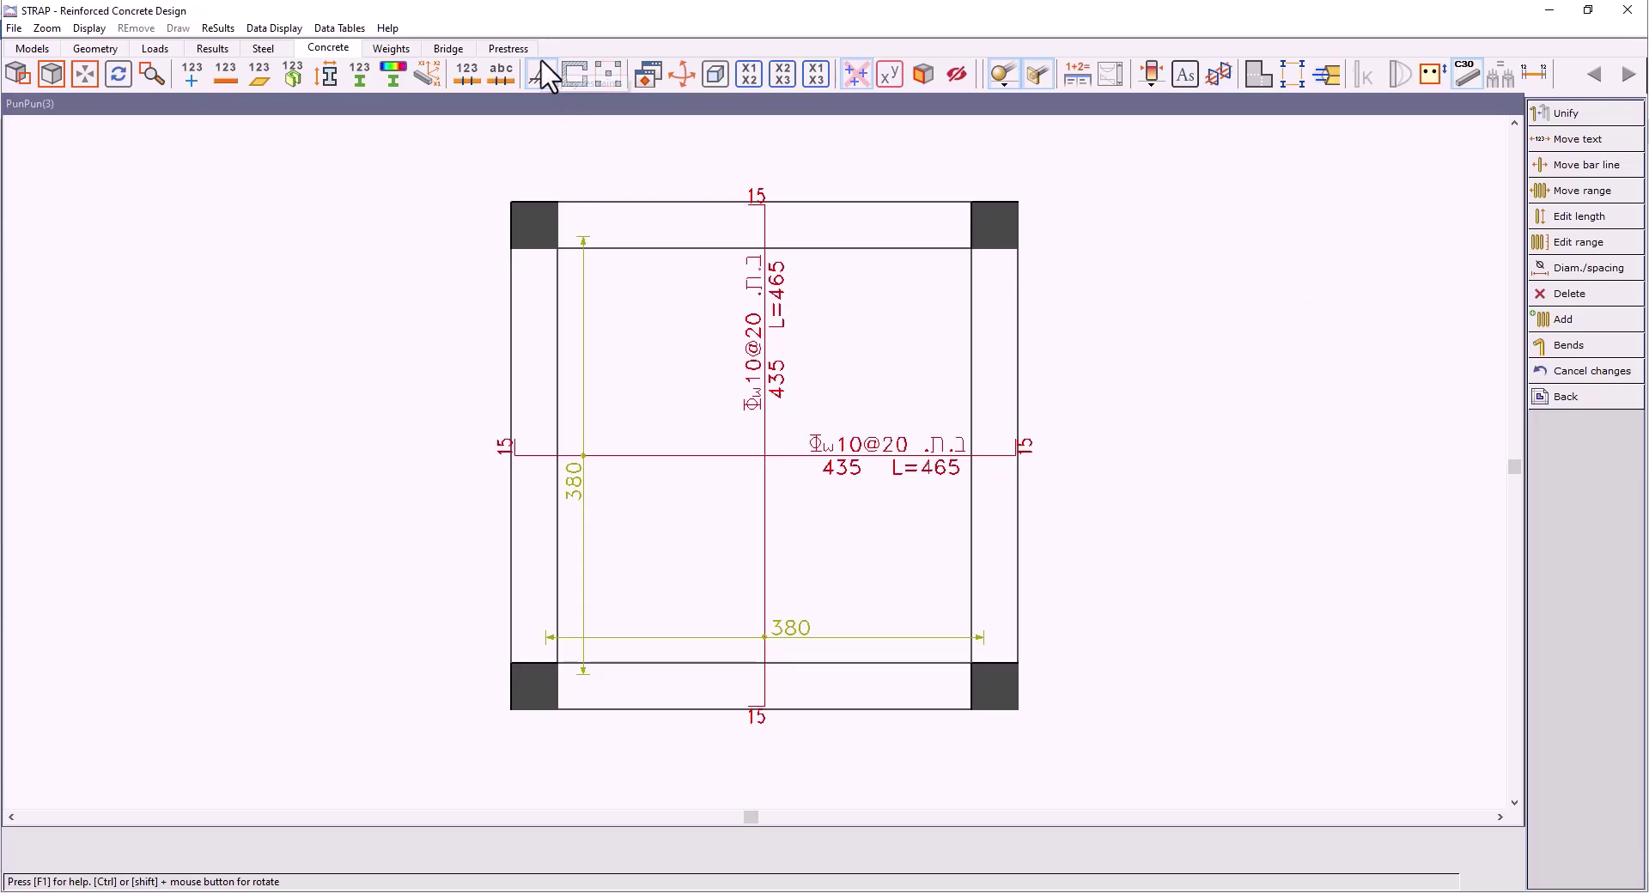
Set the screen line width of bars to 2 pixels and redisplay the slab reinforcement drawing.
left_click(14, 29)
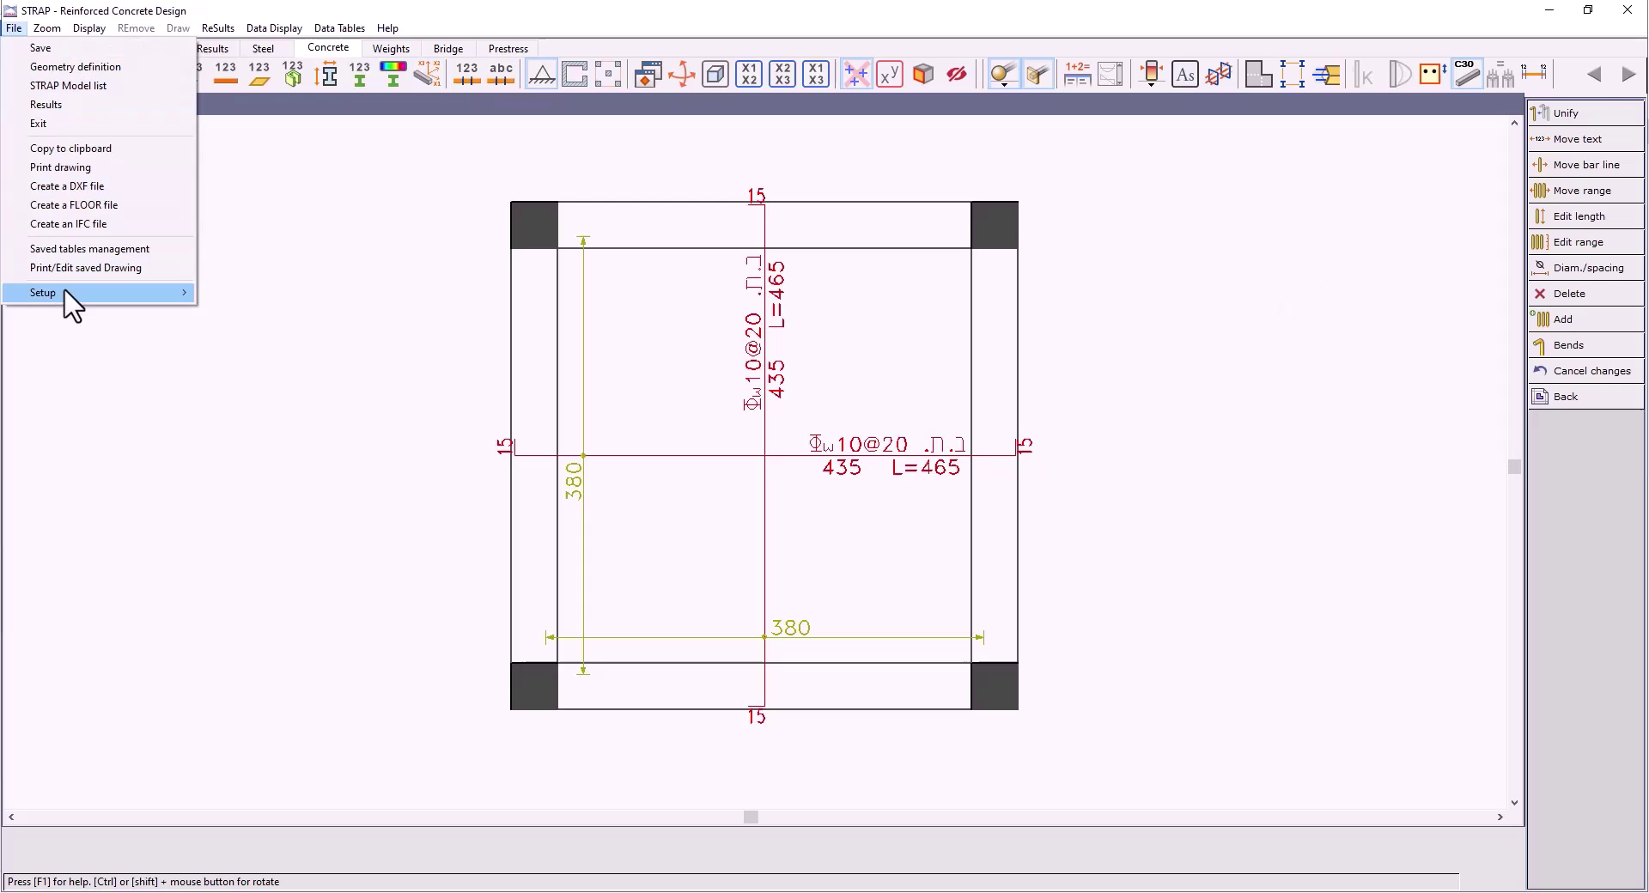
mouse_move(63, 293)
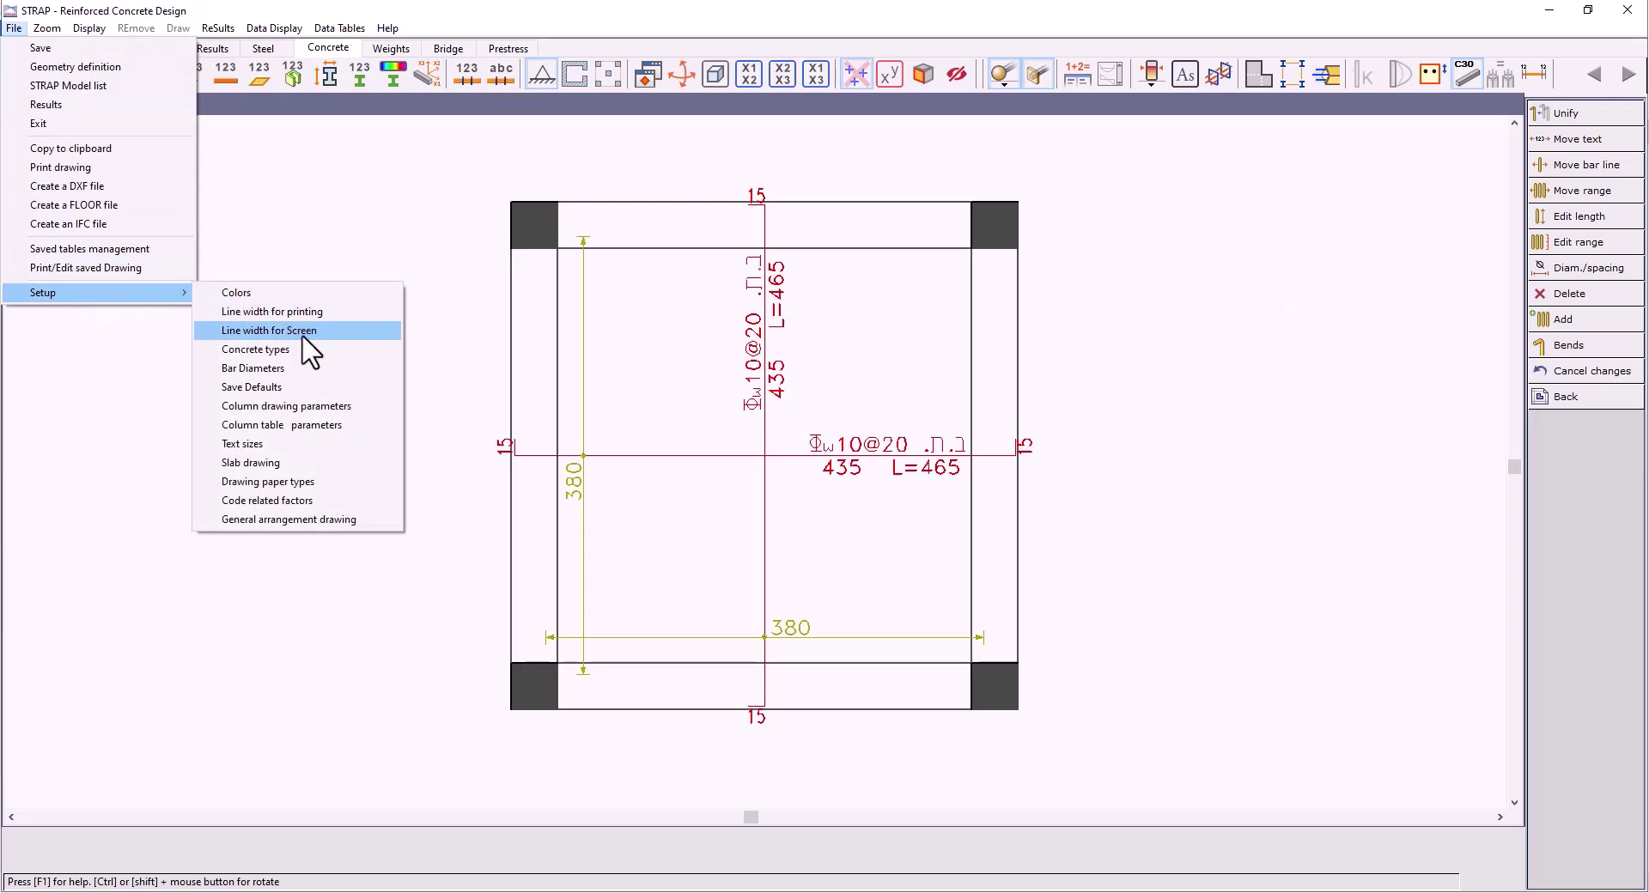
left_click(269, 331)
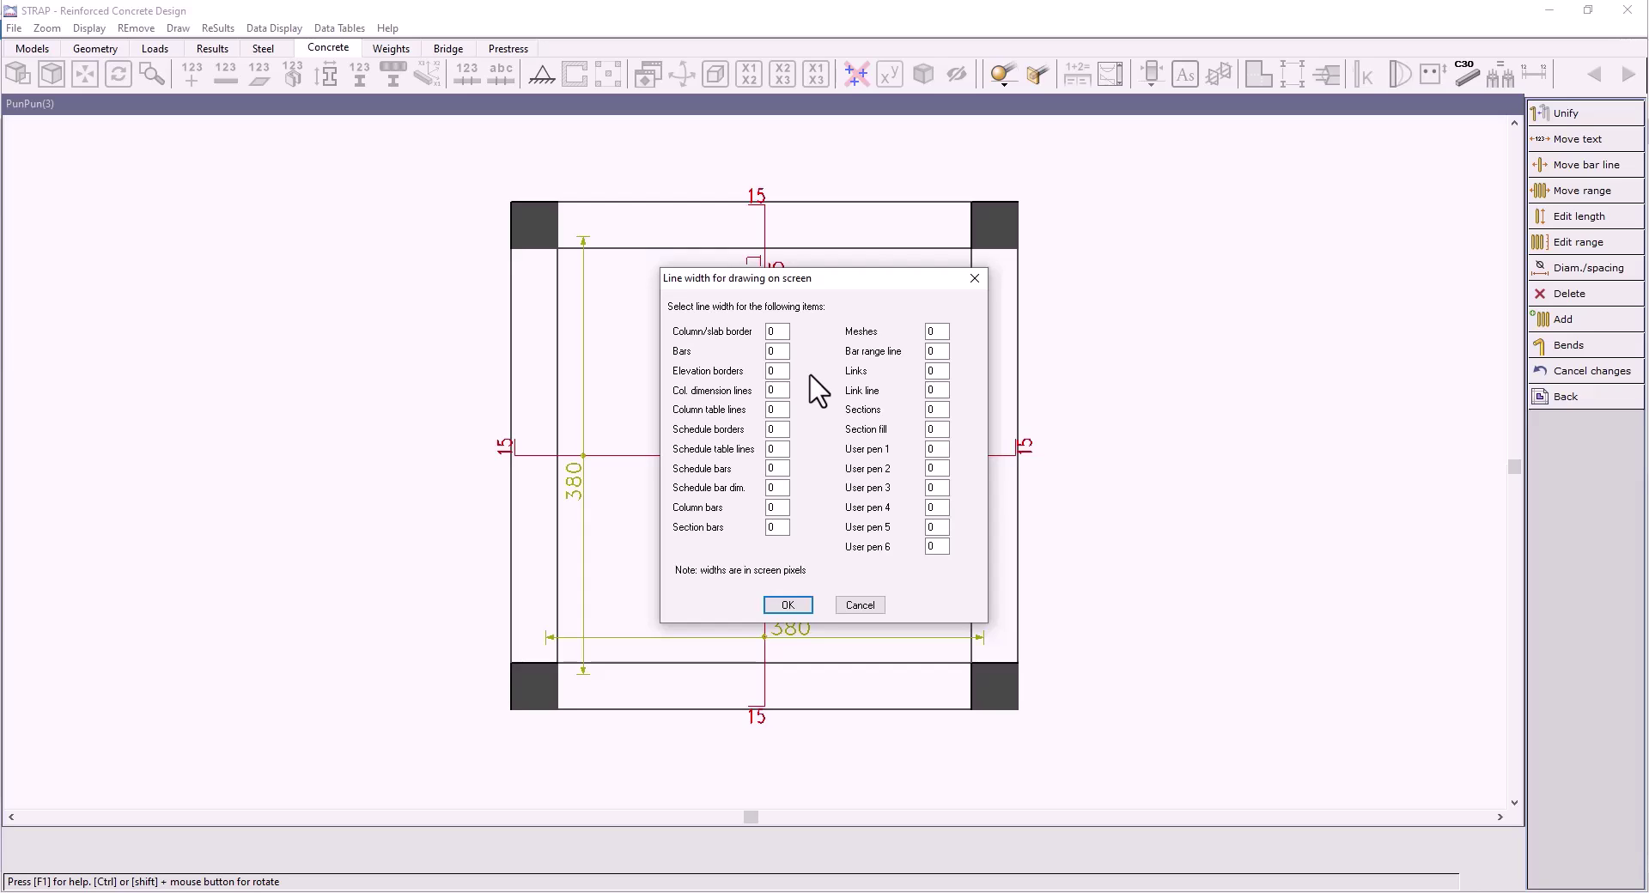
double_click(780, 350)
type("2")
left_click(788, 606)
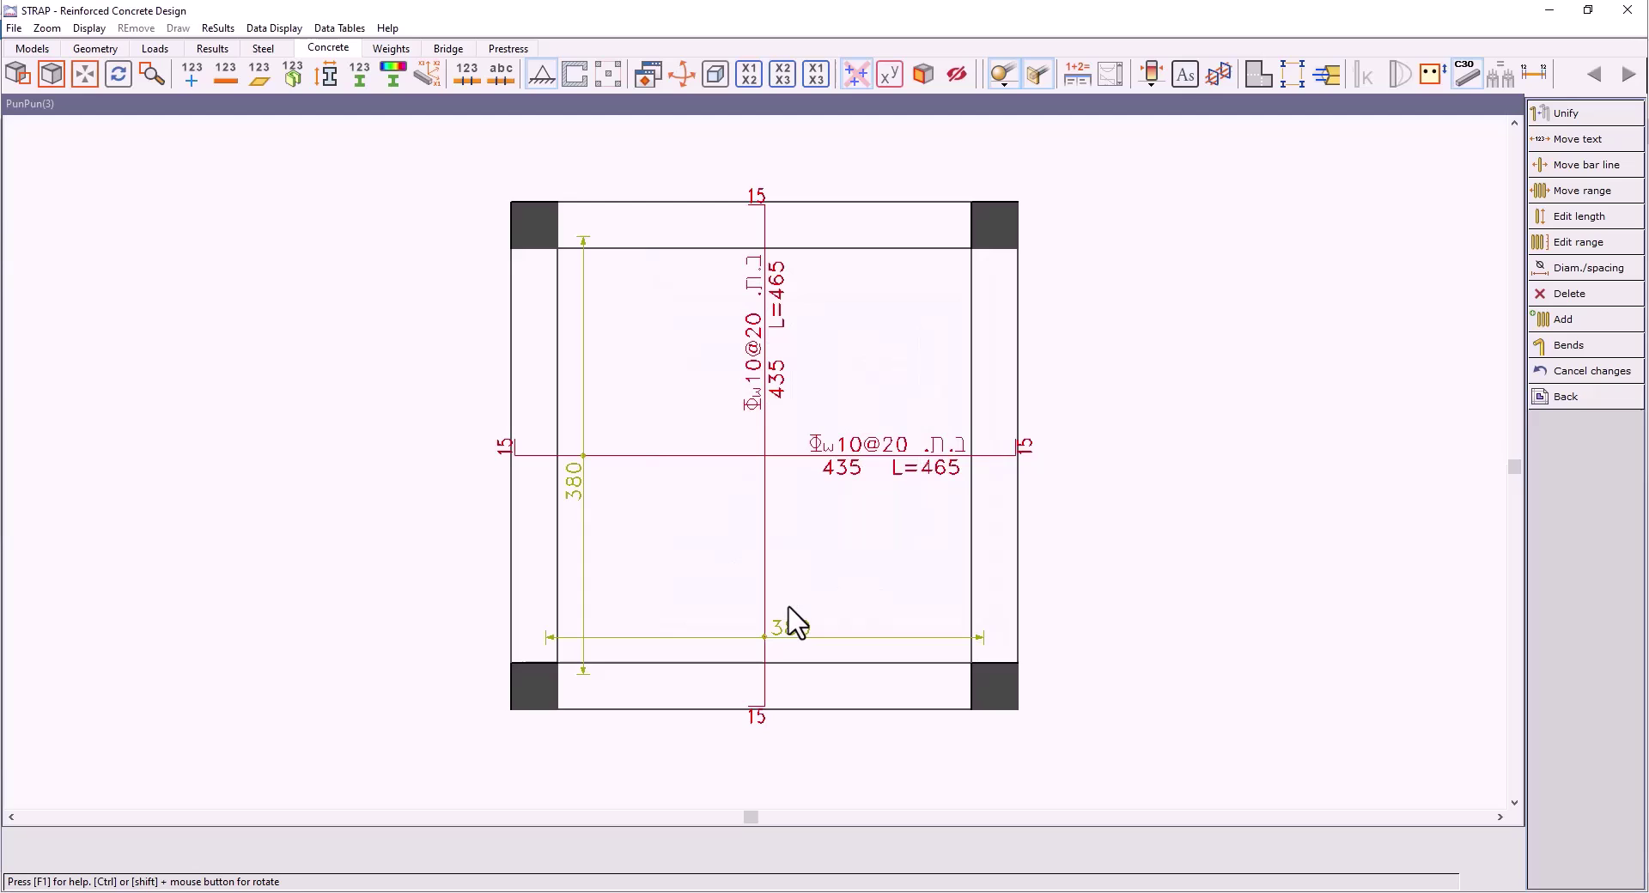
left_click(219, 49)
left_click(316, 49)
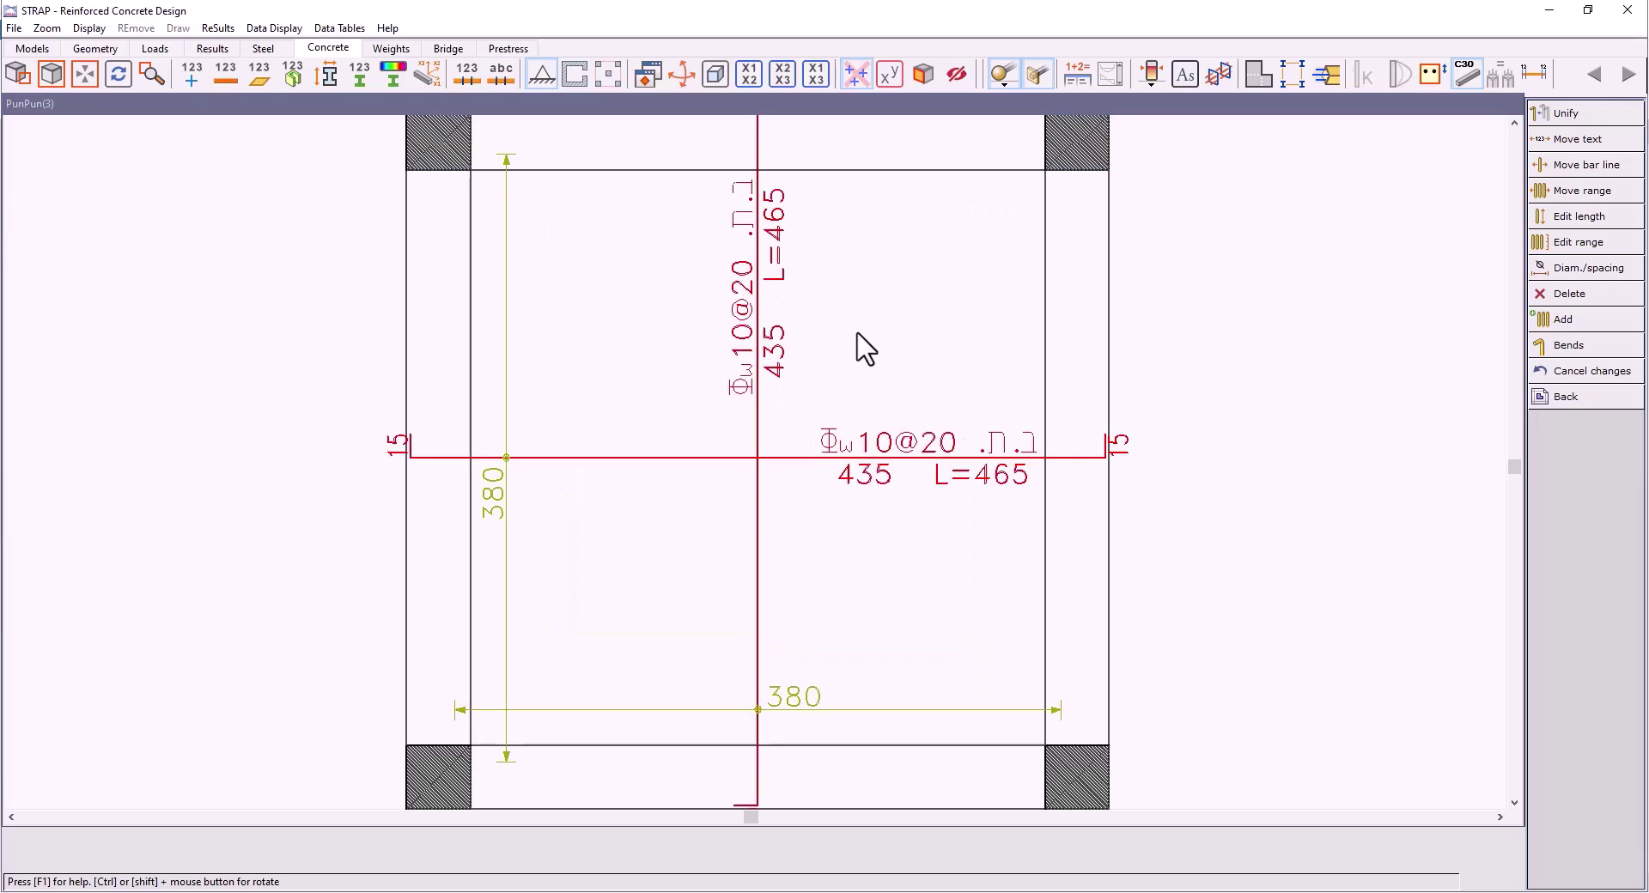
scroll(863, 348, "up", 1)
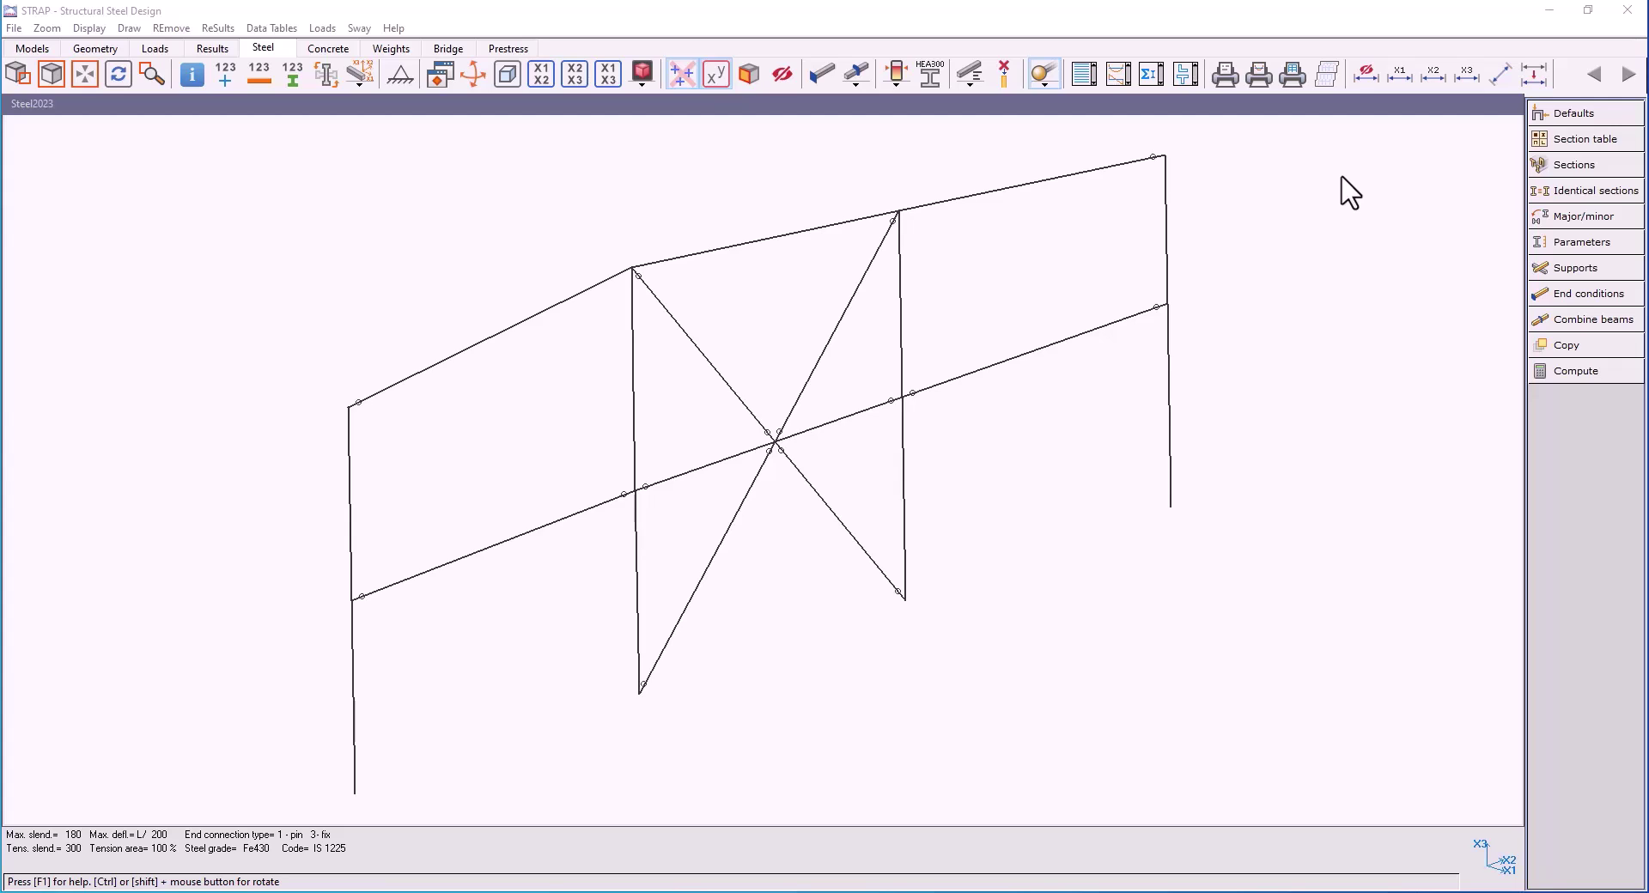
Display the major/minor axes on the steel beams and switch the display to the +z axis for LTB restraints.
left_click(359, 83)
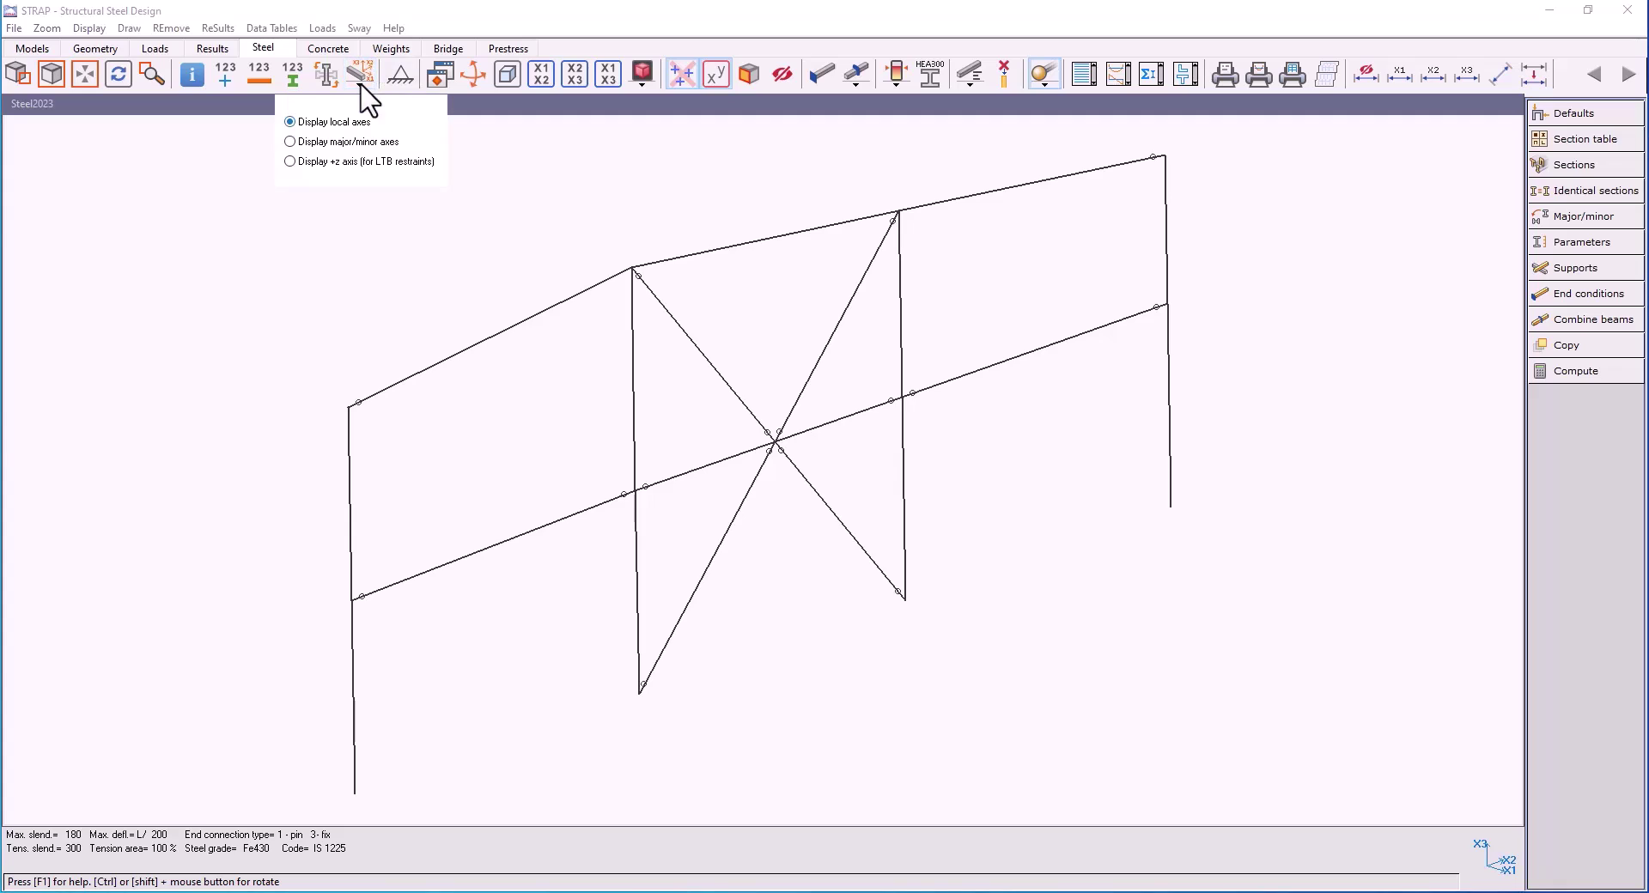
left_click(314, 143)
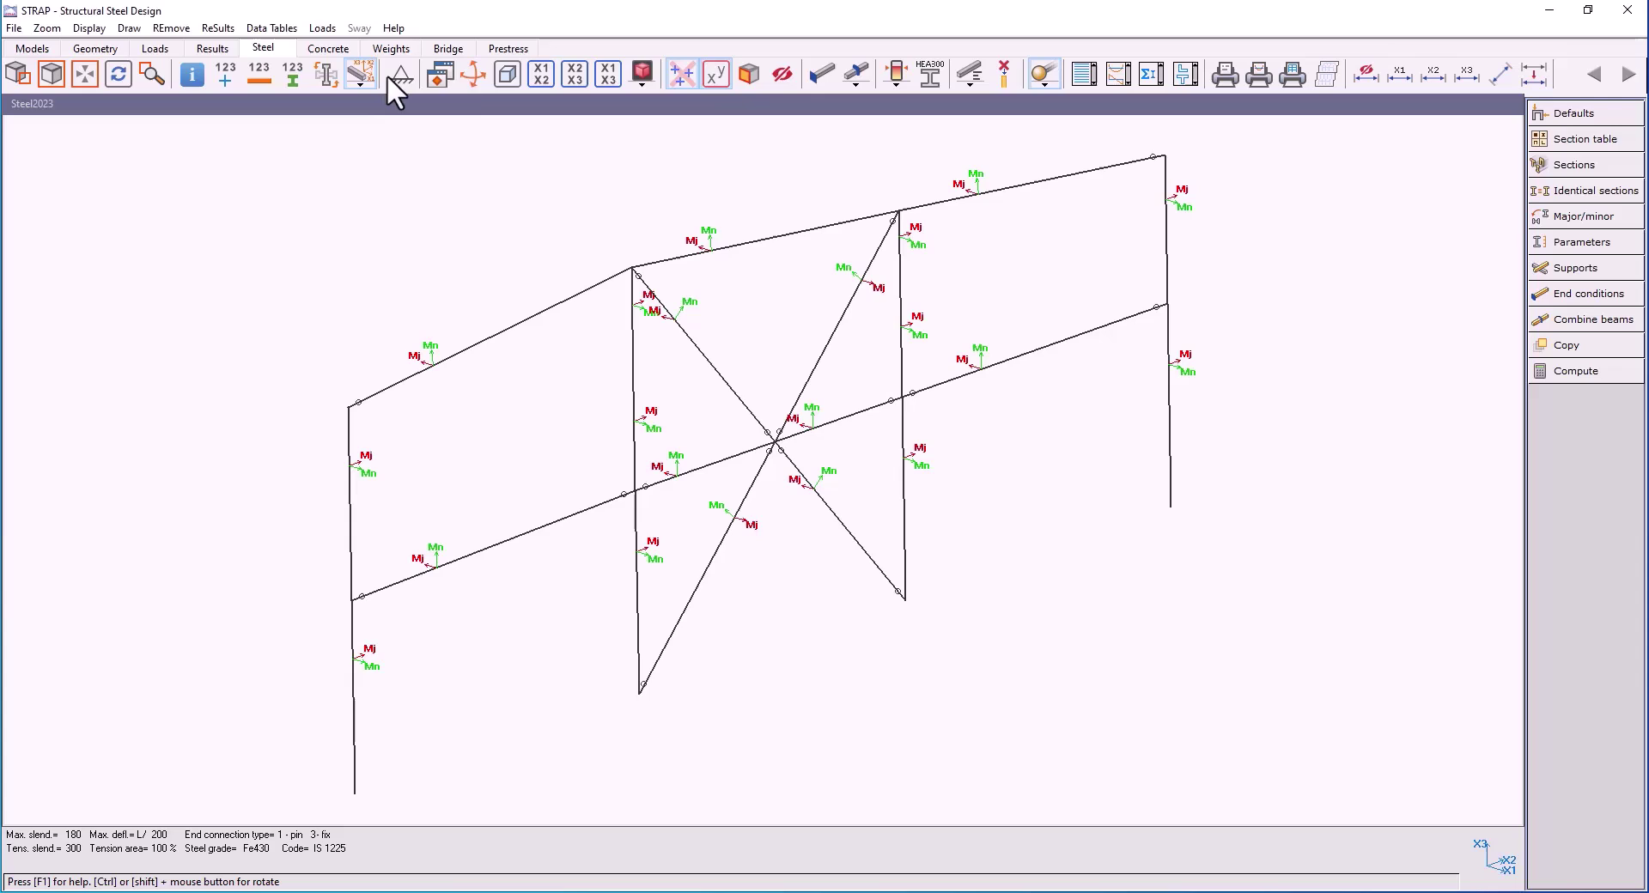
left_click(355, 83)
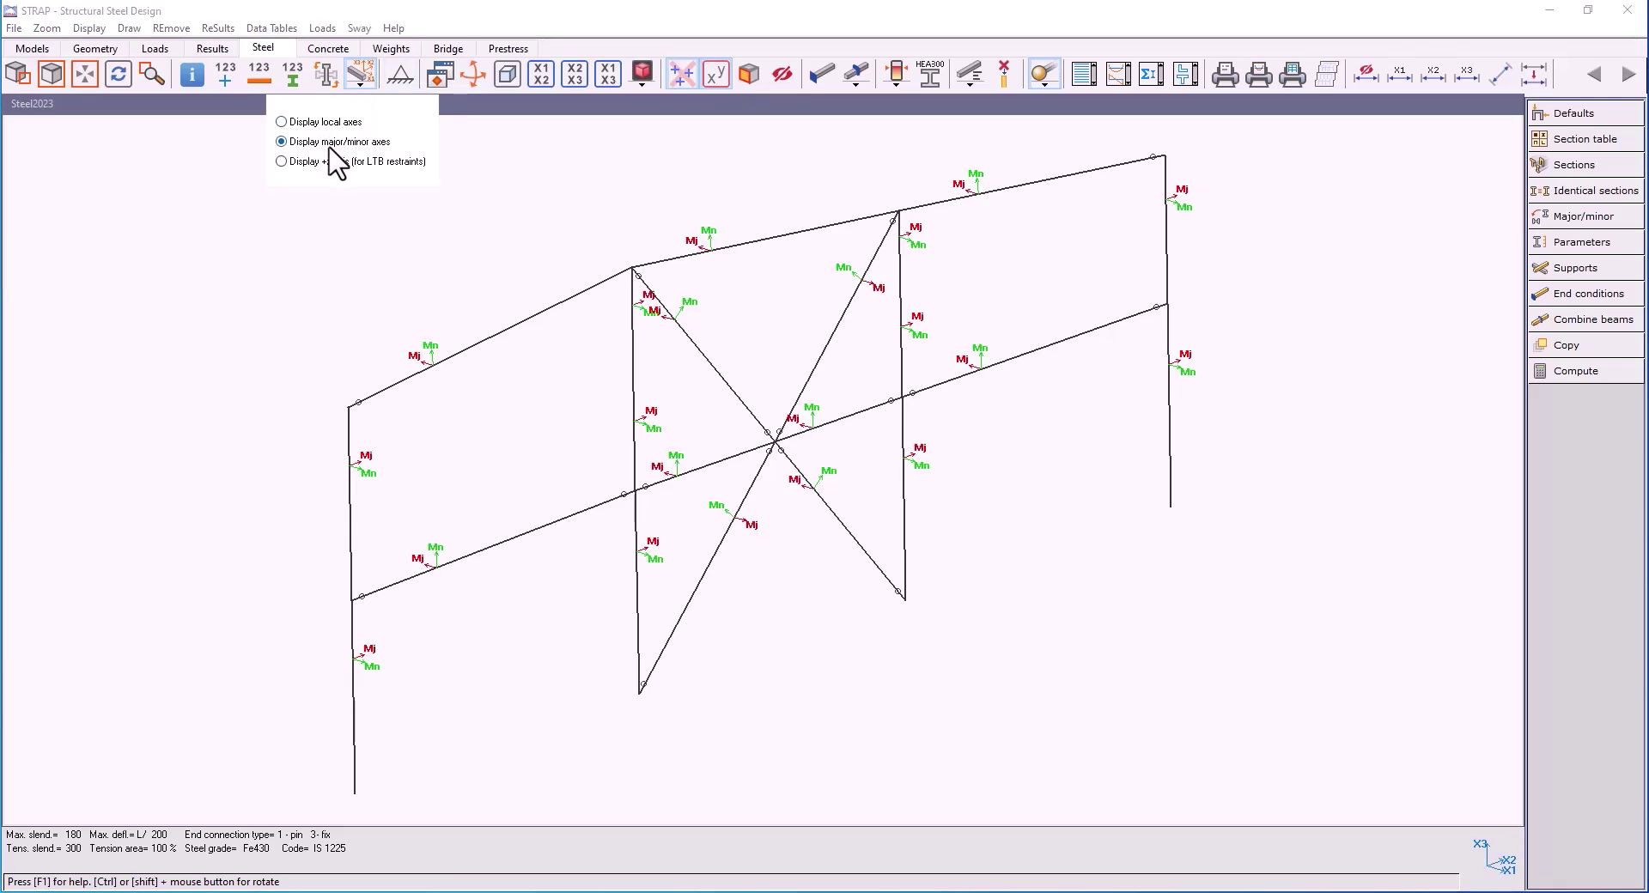
left_click(319, 163)
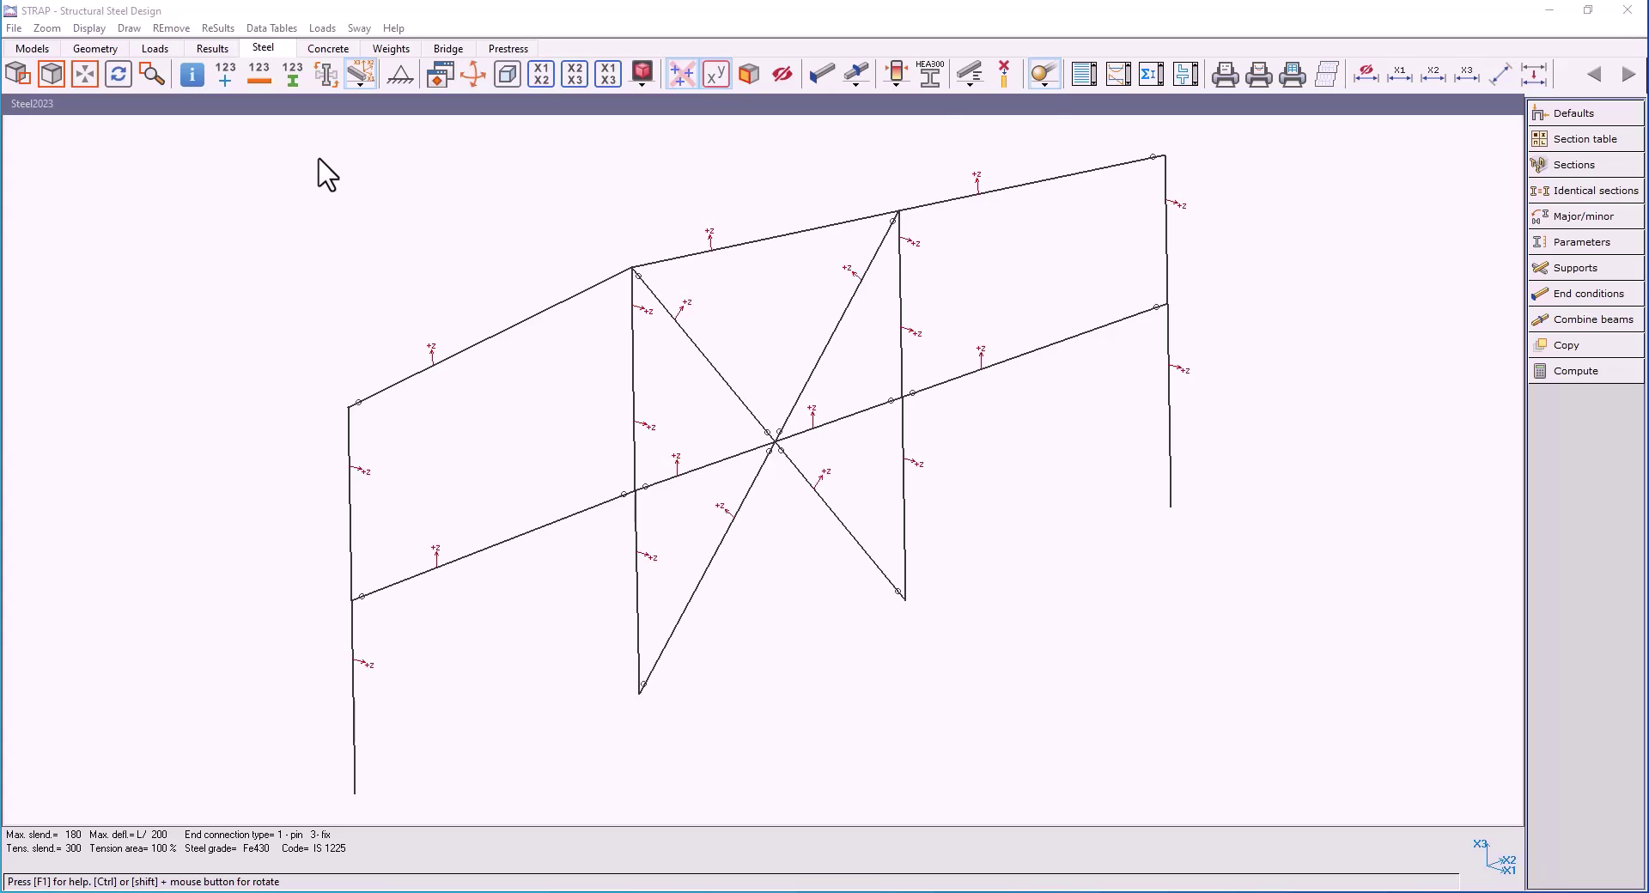
Show the beams coloured by capacity with percentages for the maximum of all results, and turn the display off again.
left_click(899, 83)
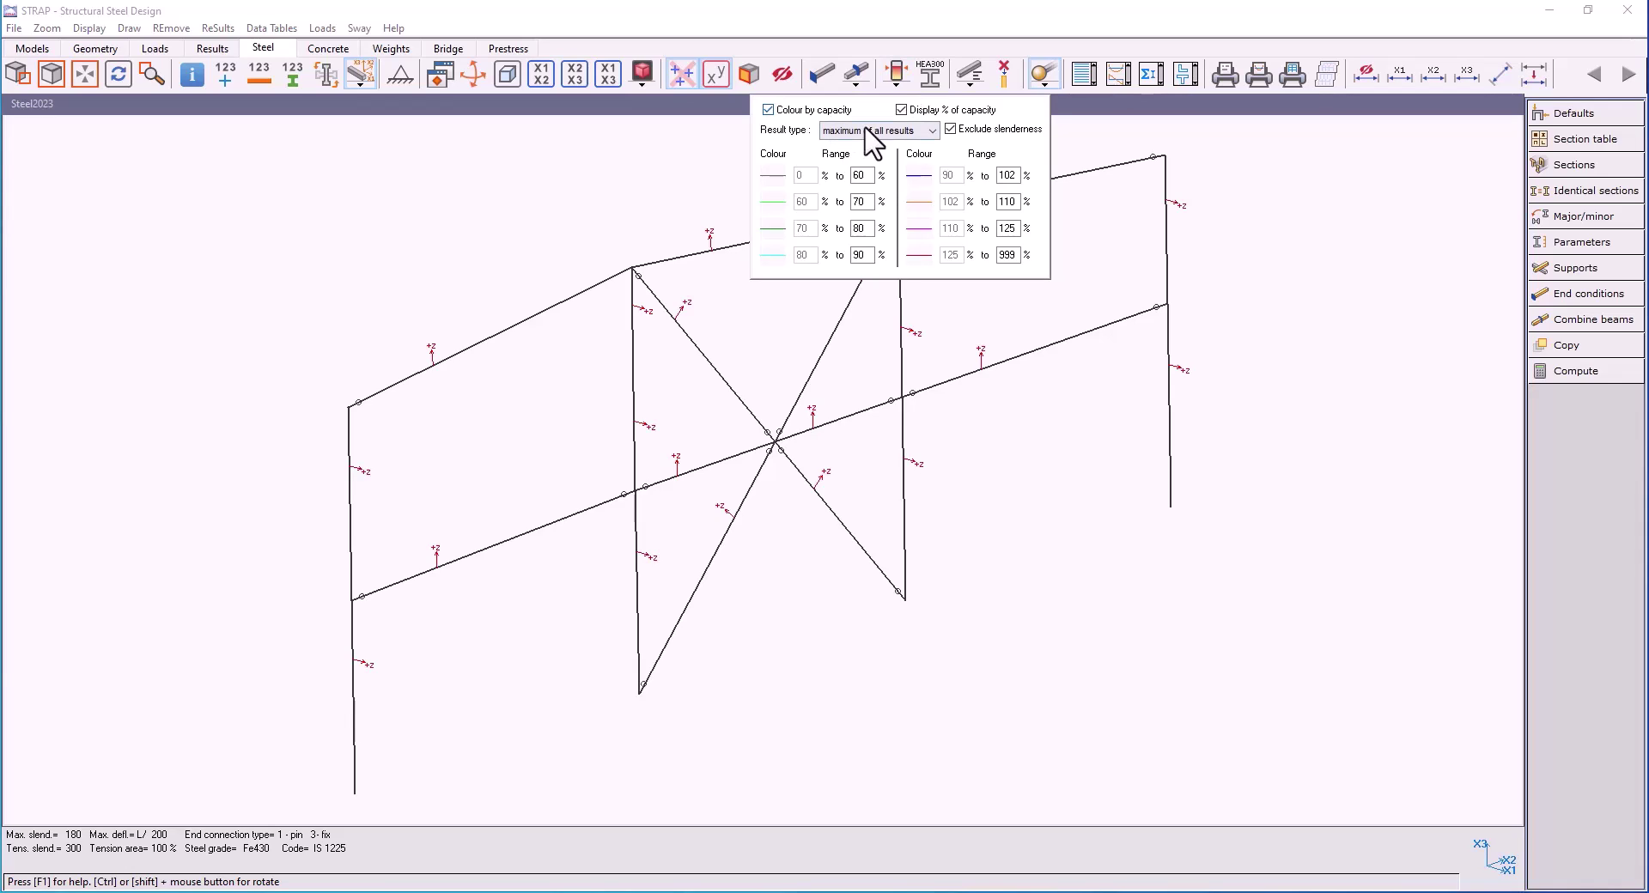
left_click(921, 135)
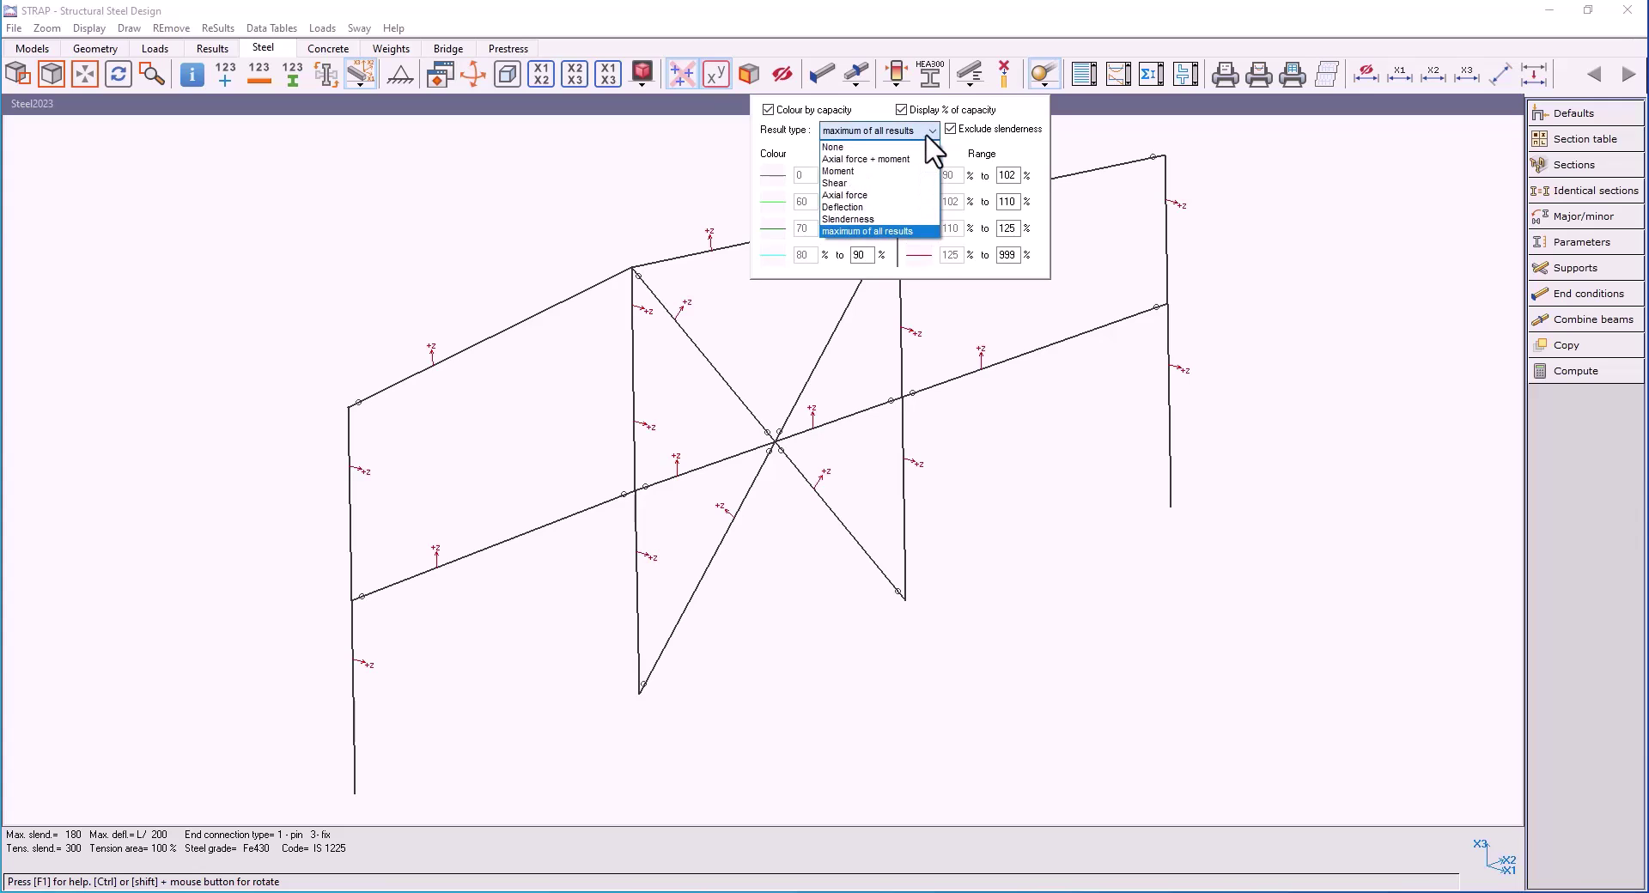
left_click(923, 135)
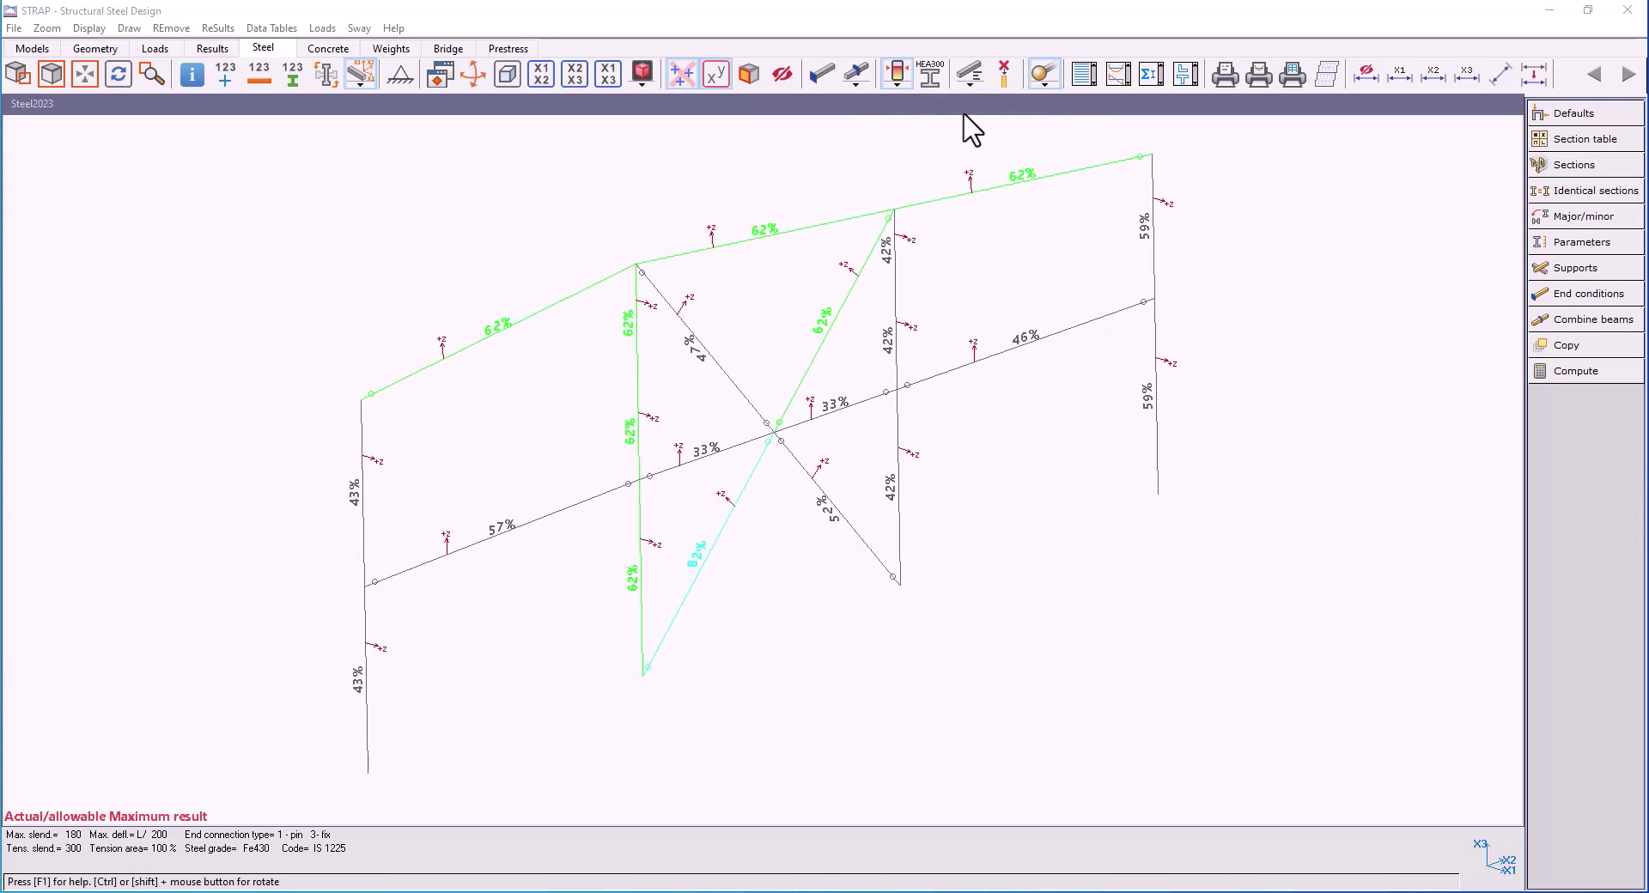
left_click(896, 71)
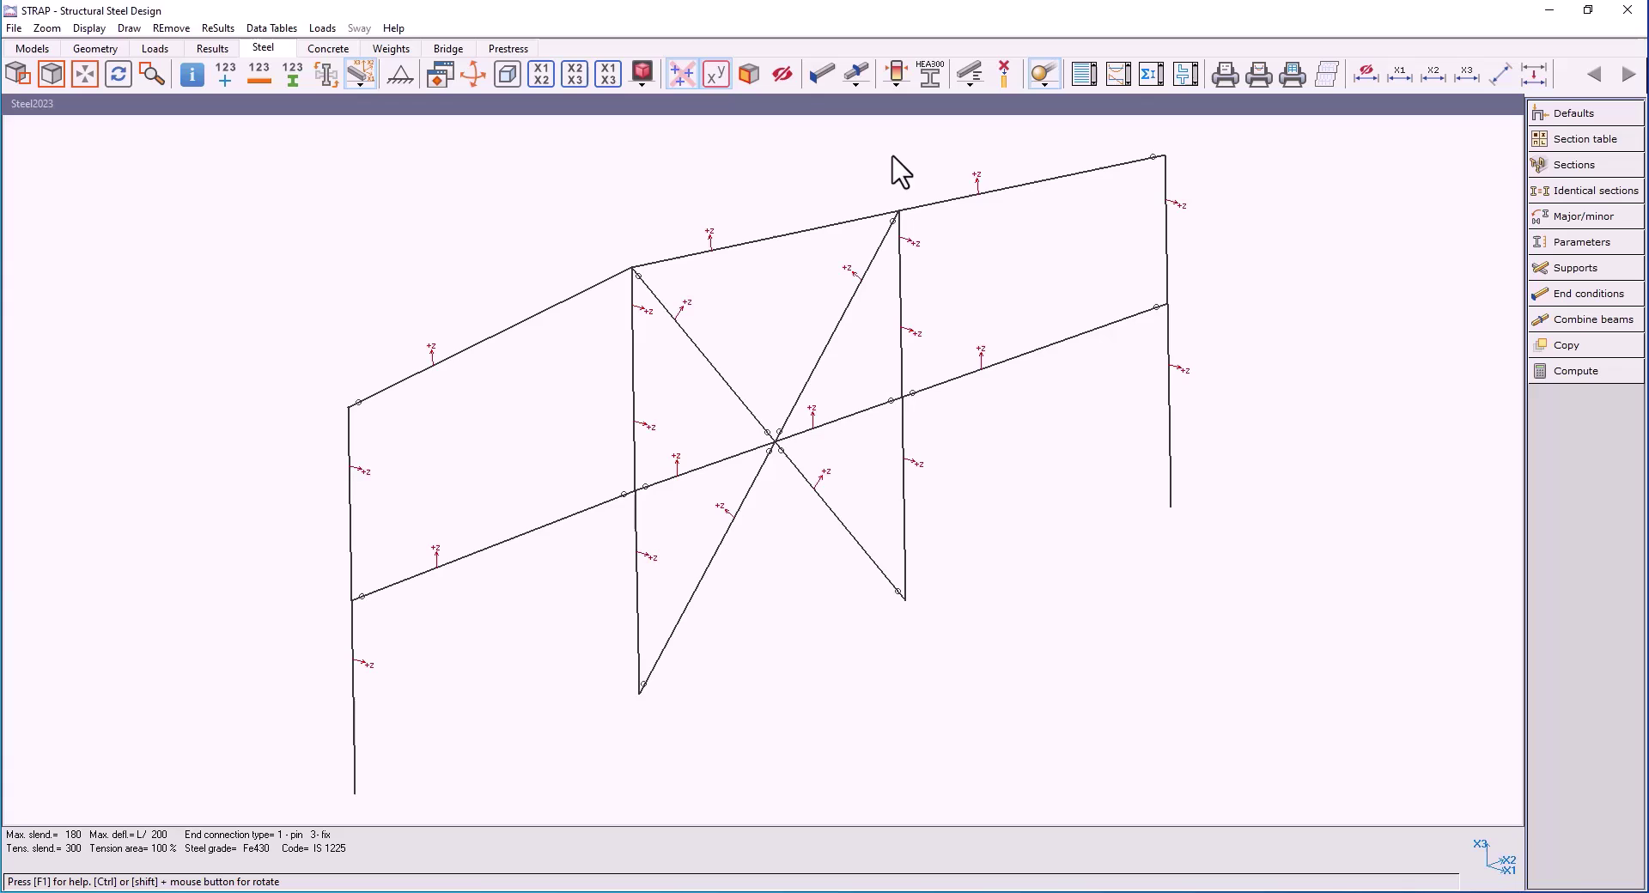
Show the buckling and bending supports with the combined beams, and hide them again after viewing.
left_click(852, 85)
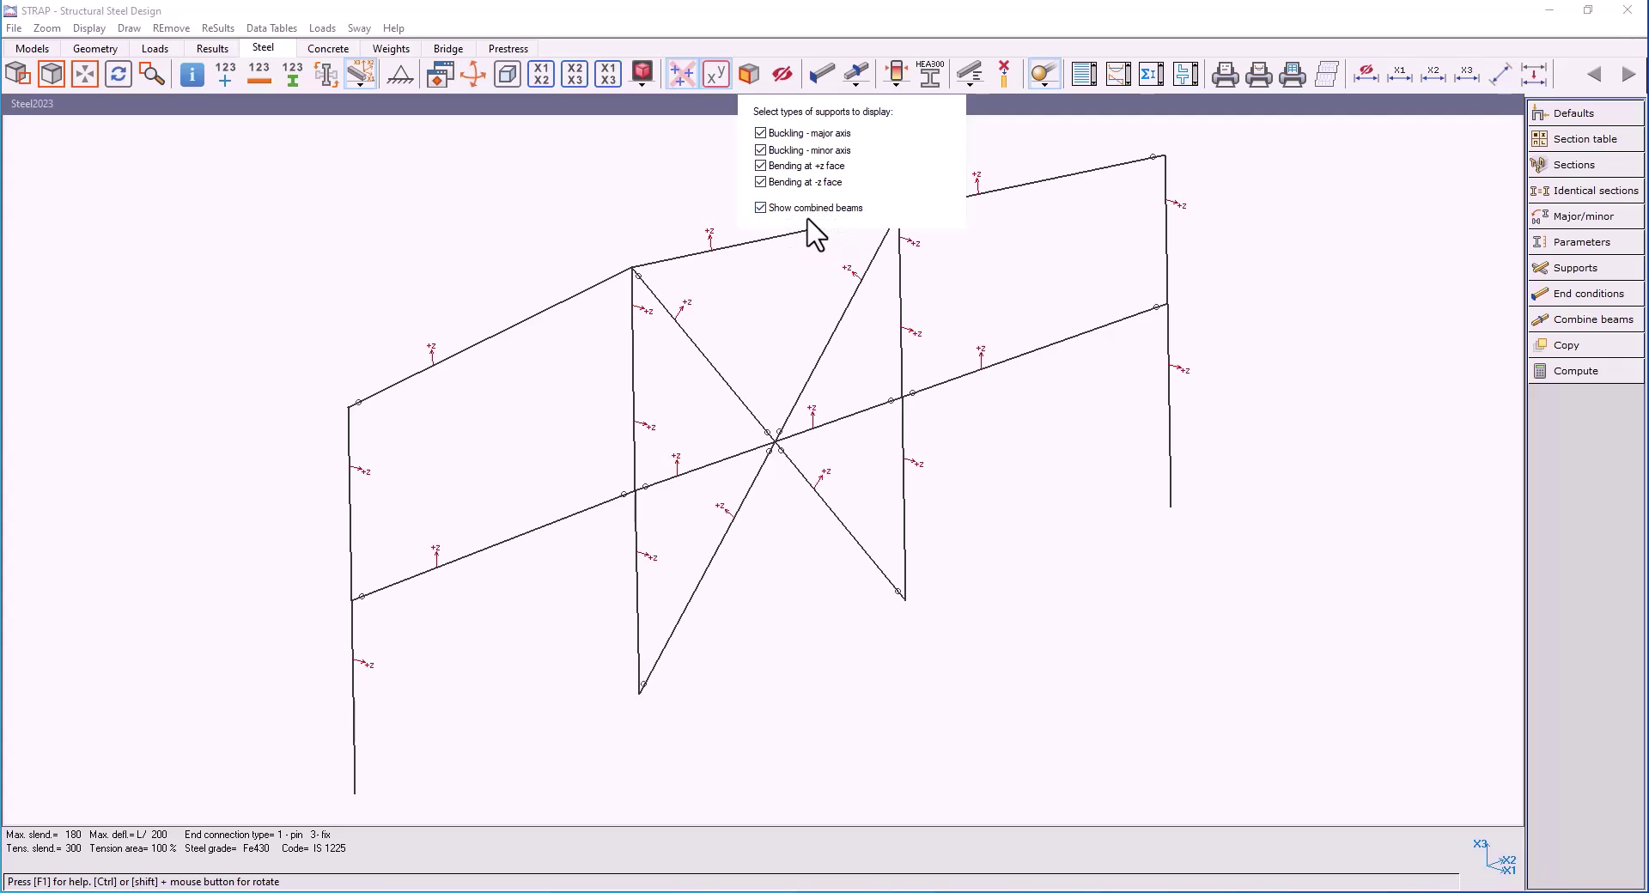
left_click(1105, 158)
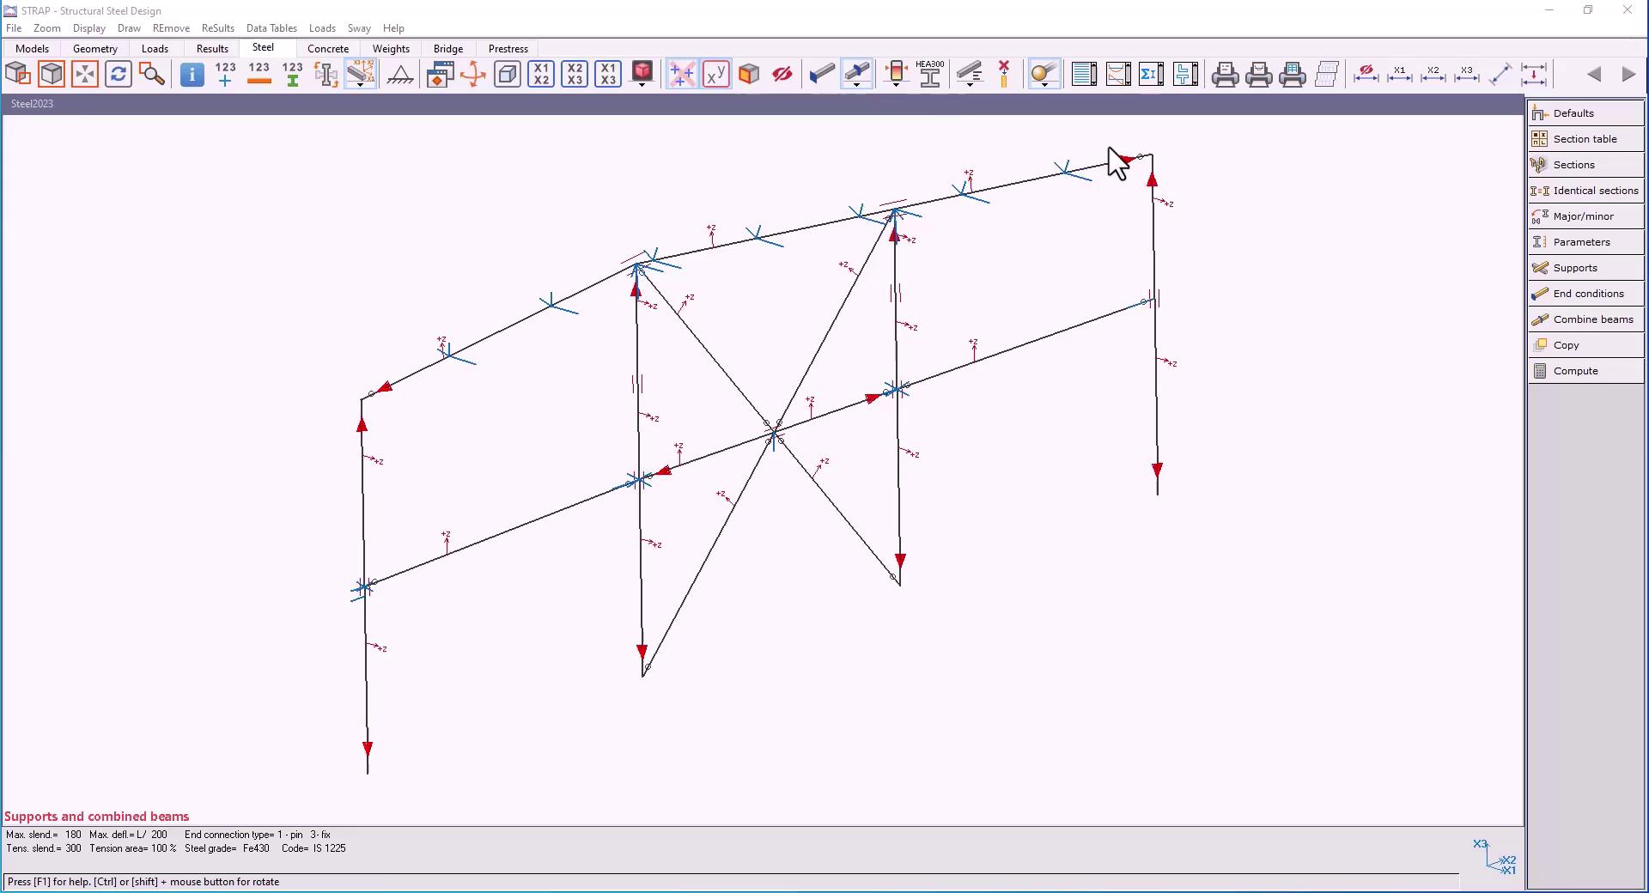
left_click(858, 72)
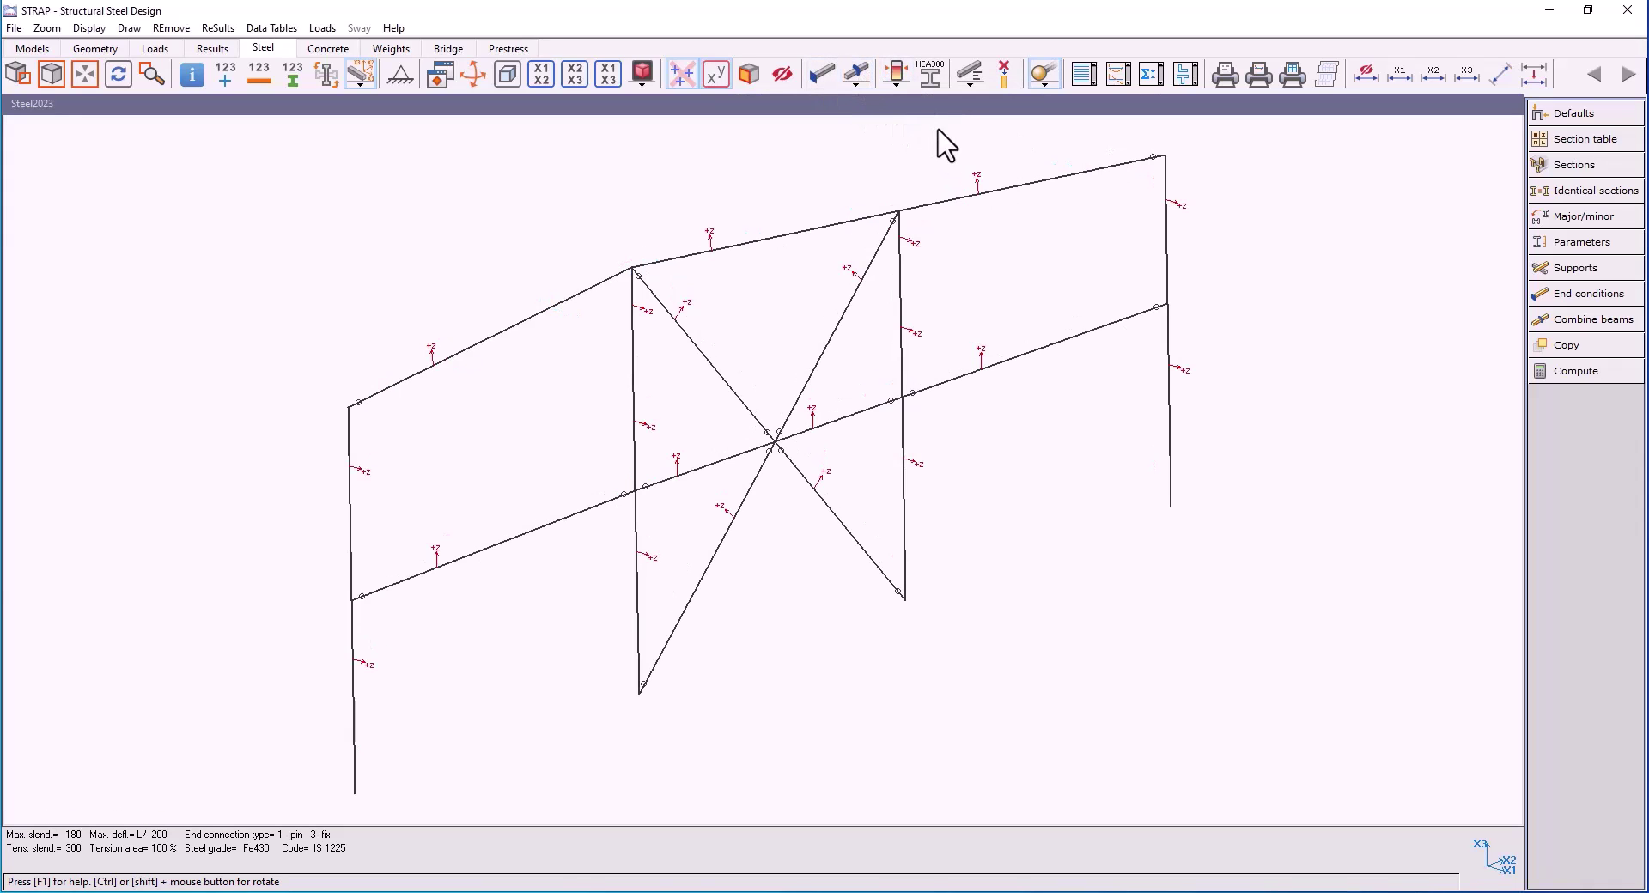
Show the section type for selection on every beam, and turn the parameter display off again.
left_click(968, 83)
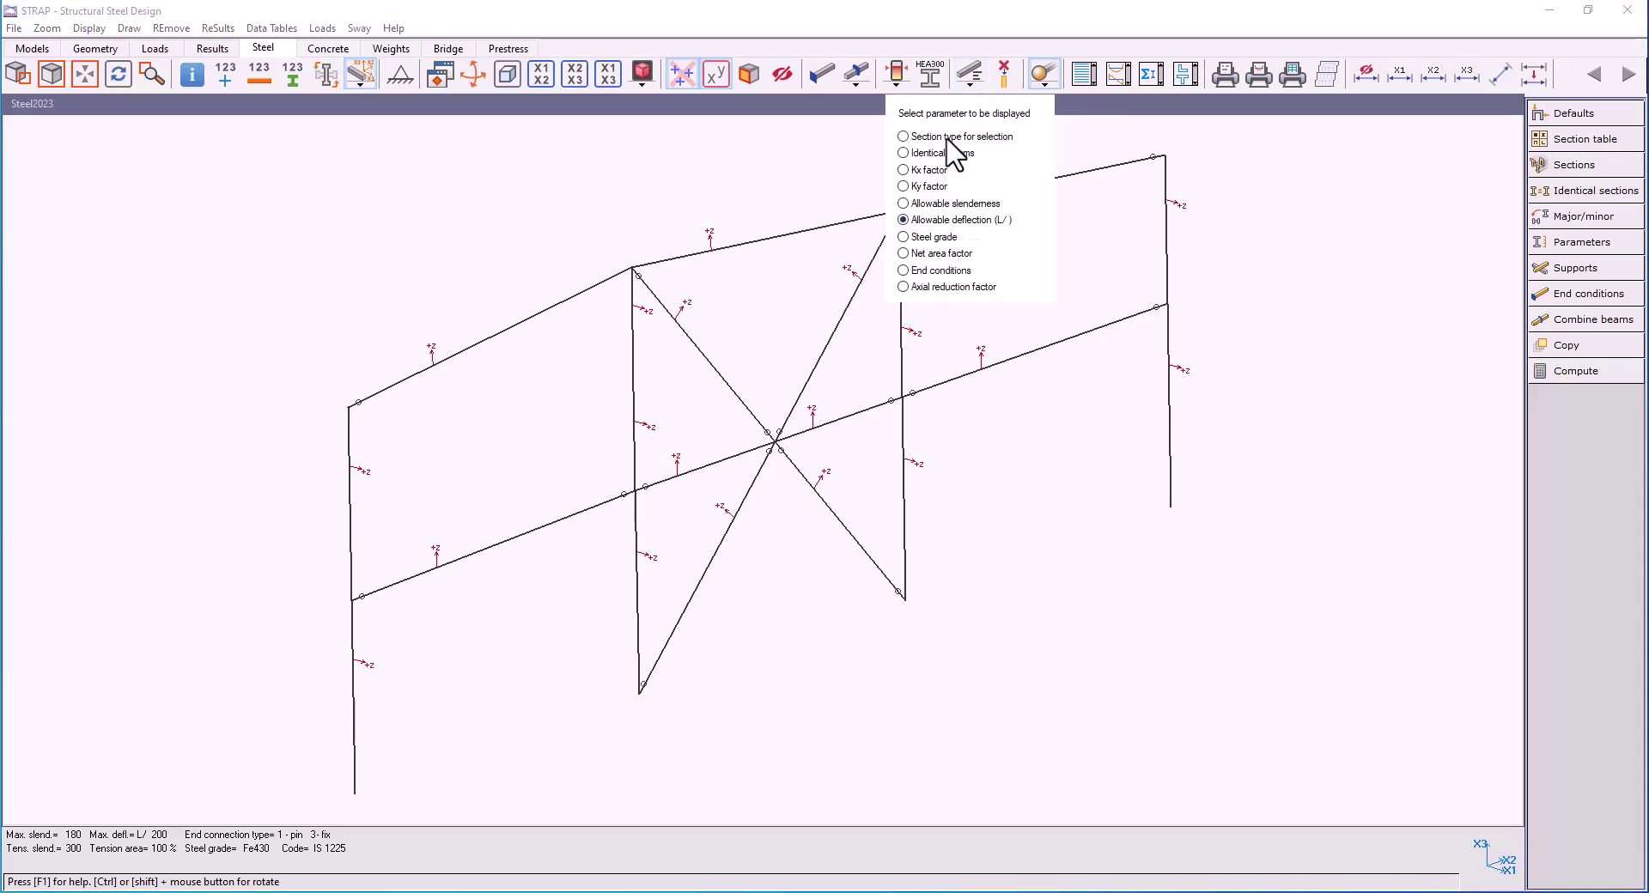
left_click(905, 137)
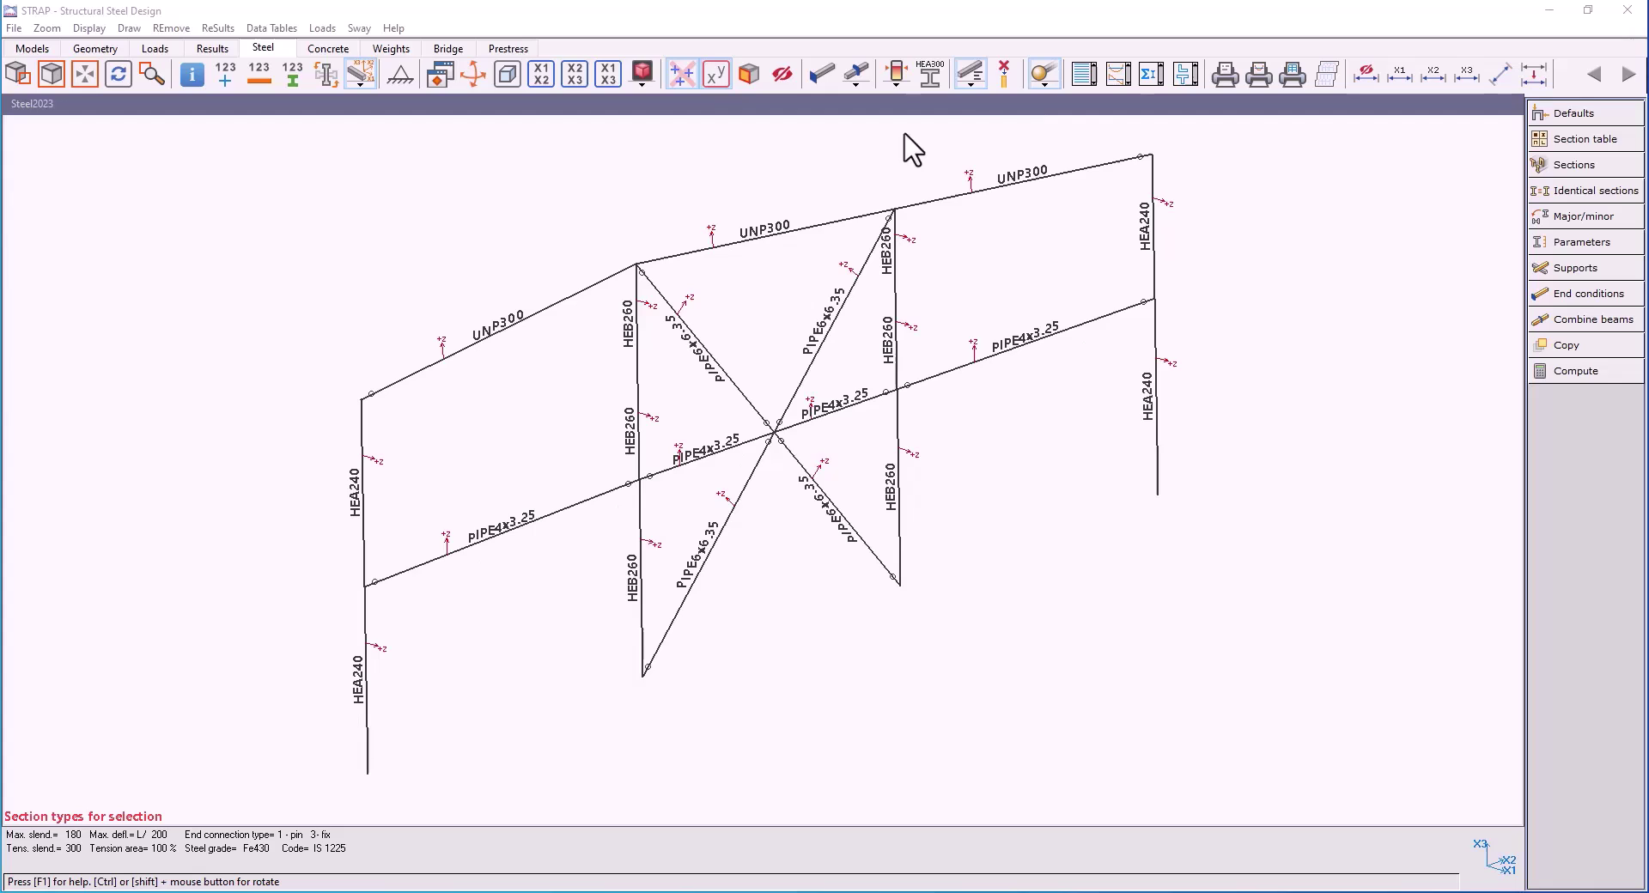
left_click(973, 83)
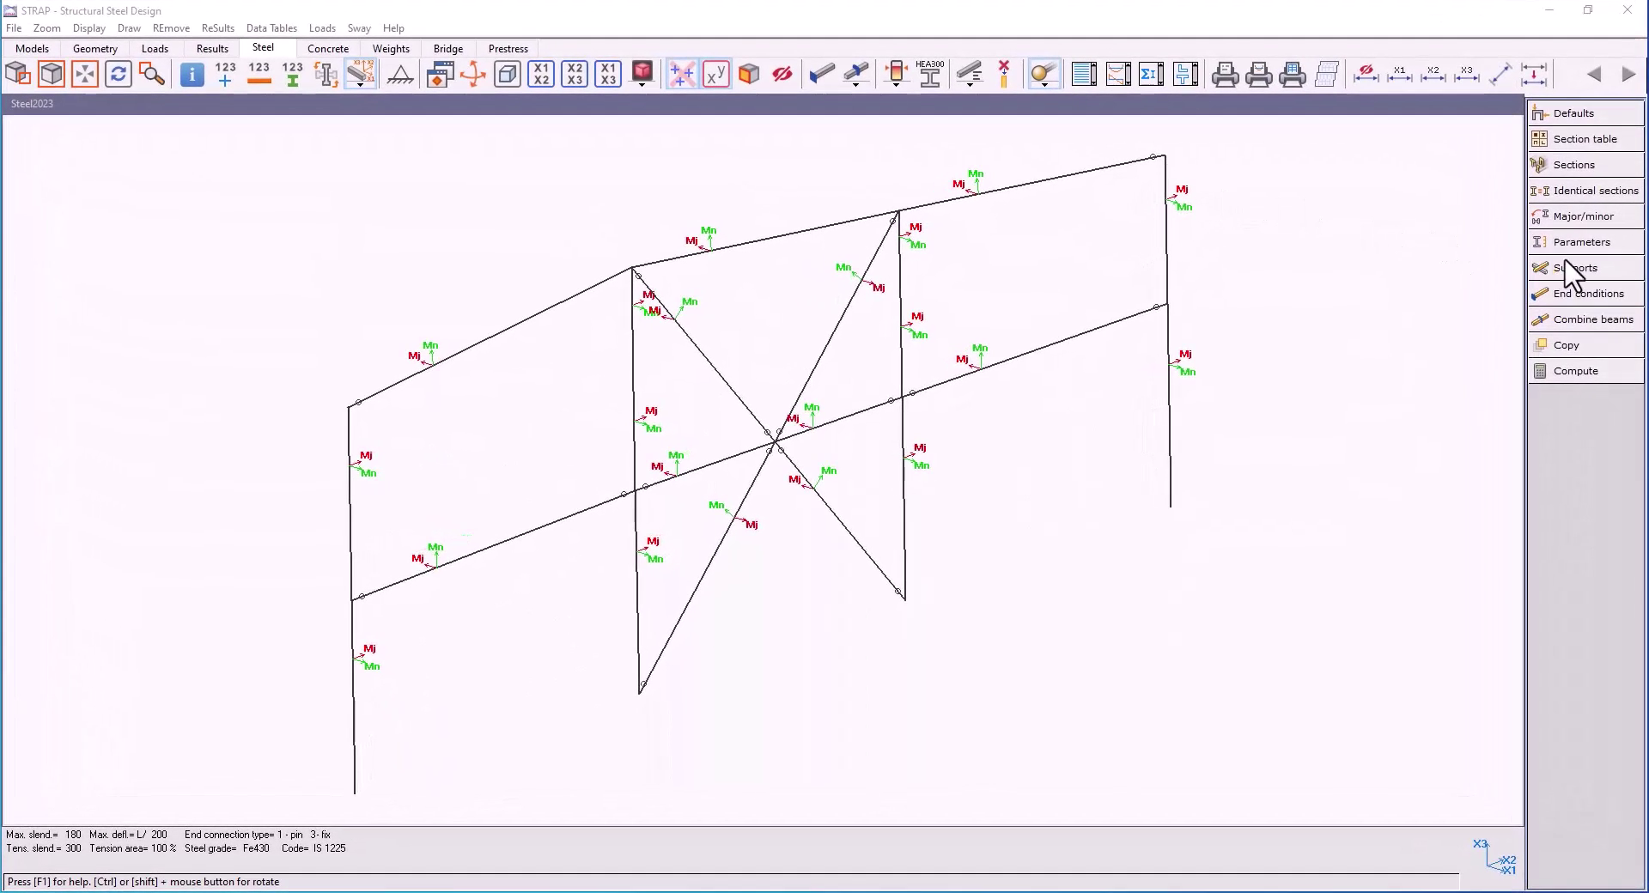
Update the direction of all intermediate supports on the first two sloping top beams, restraining both z faces and both buckling axes.
left_click(1574, 269)
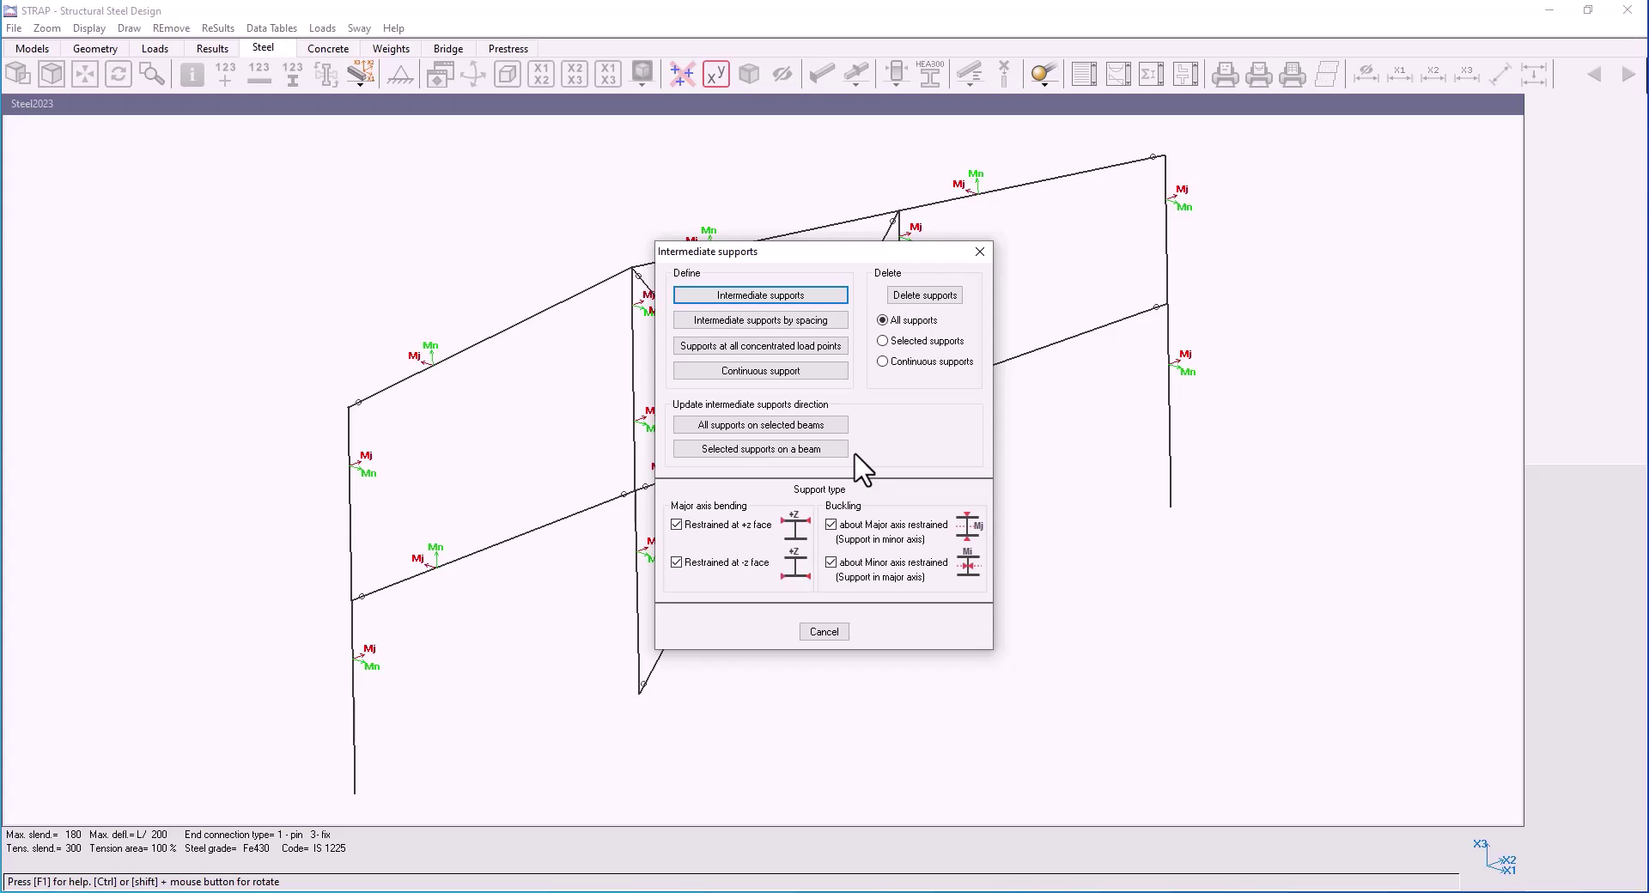
left_click(785, 426)
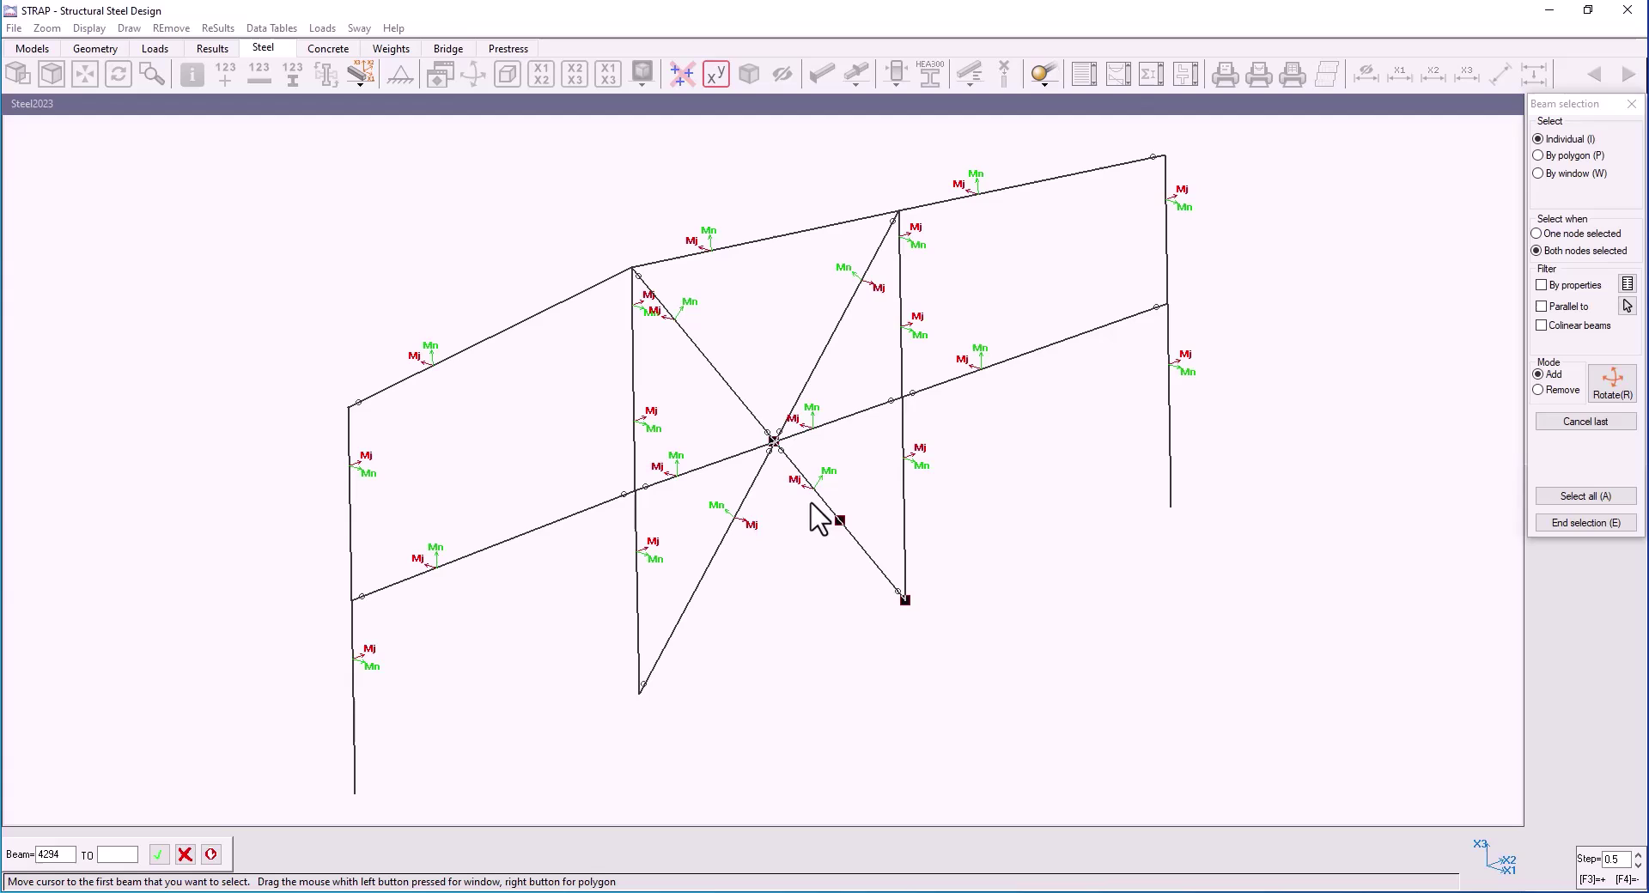
left_click(428, 366)
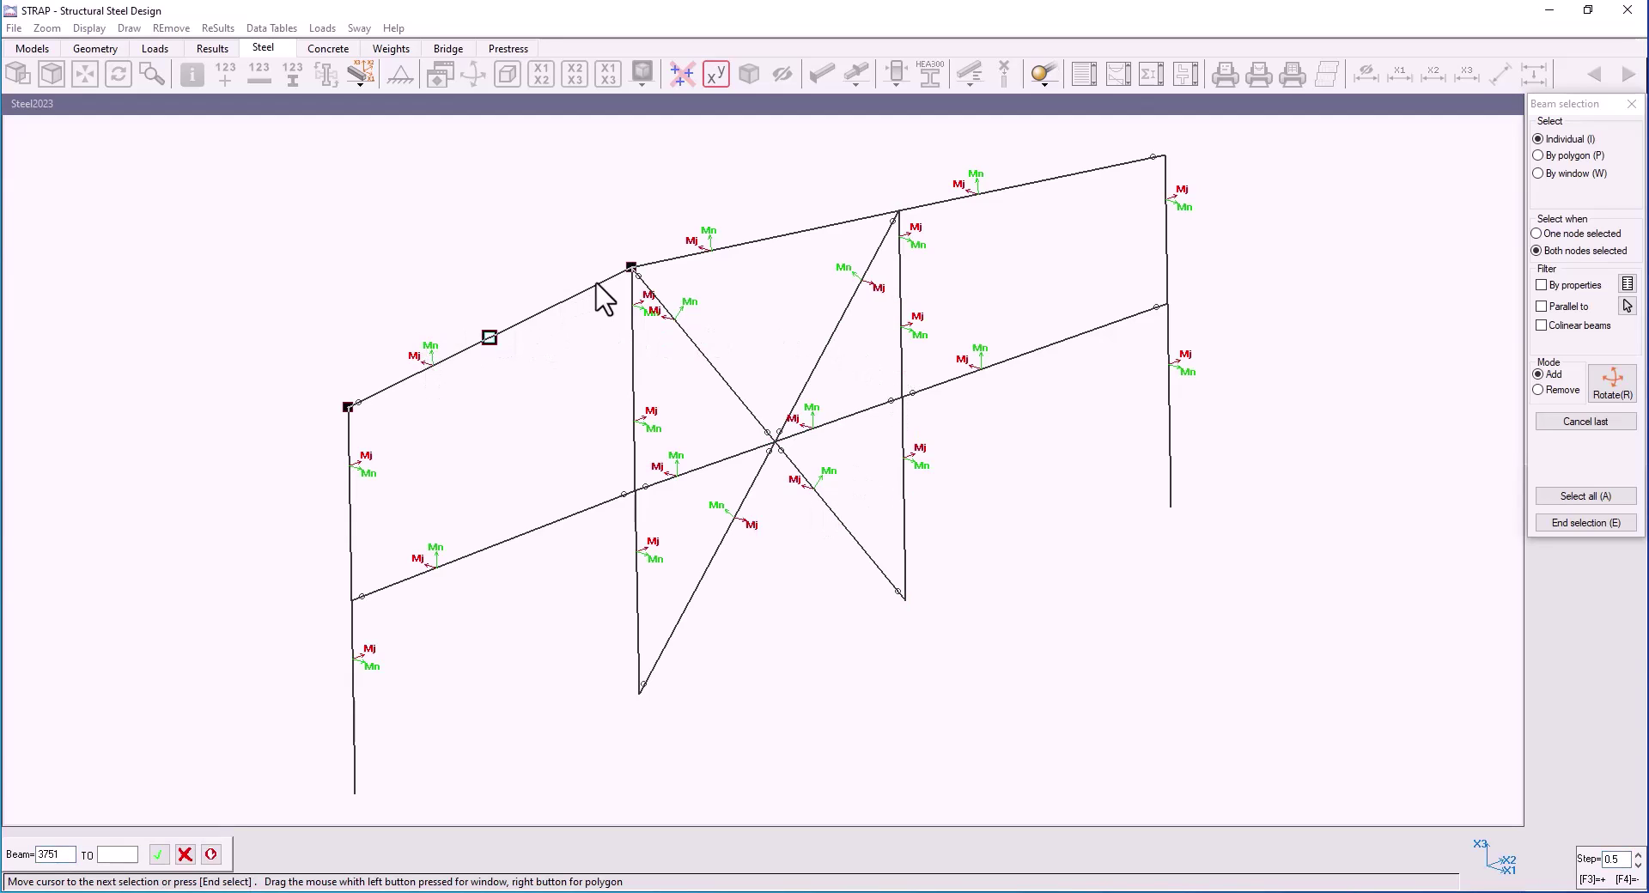
left_click(745, 243)
key("e")
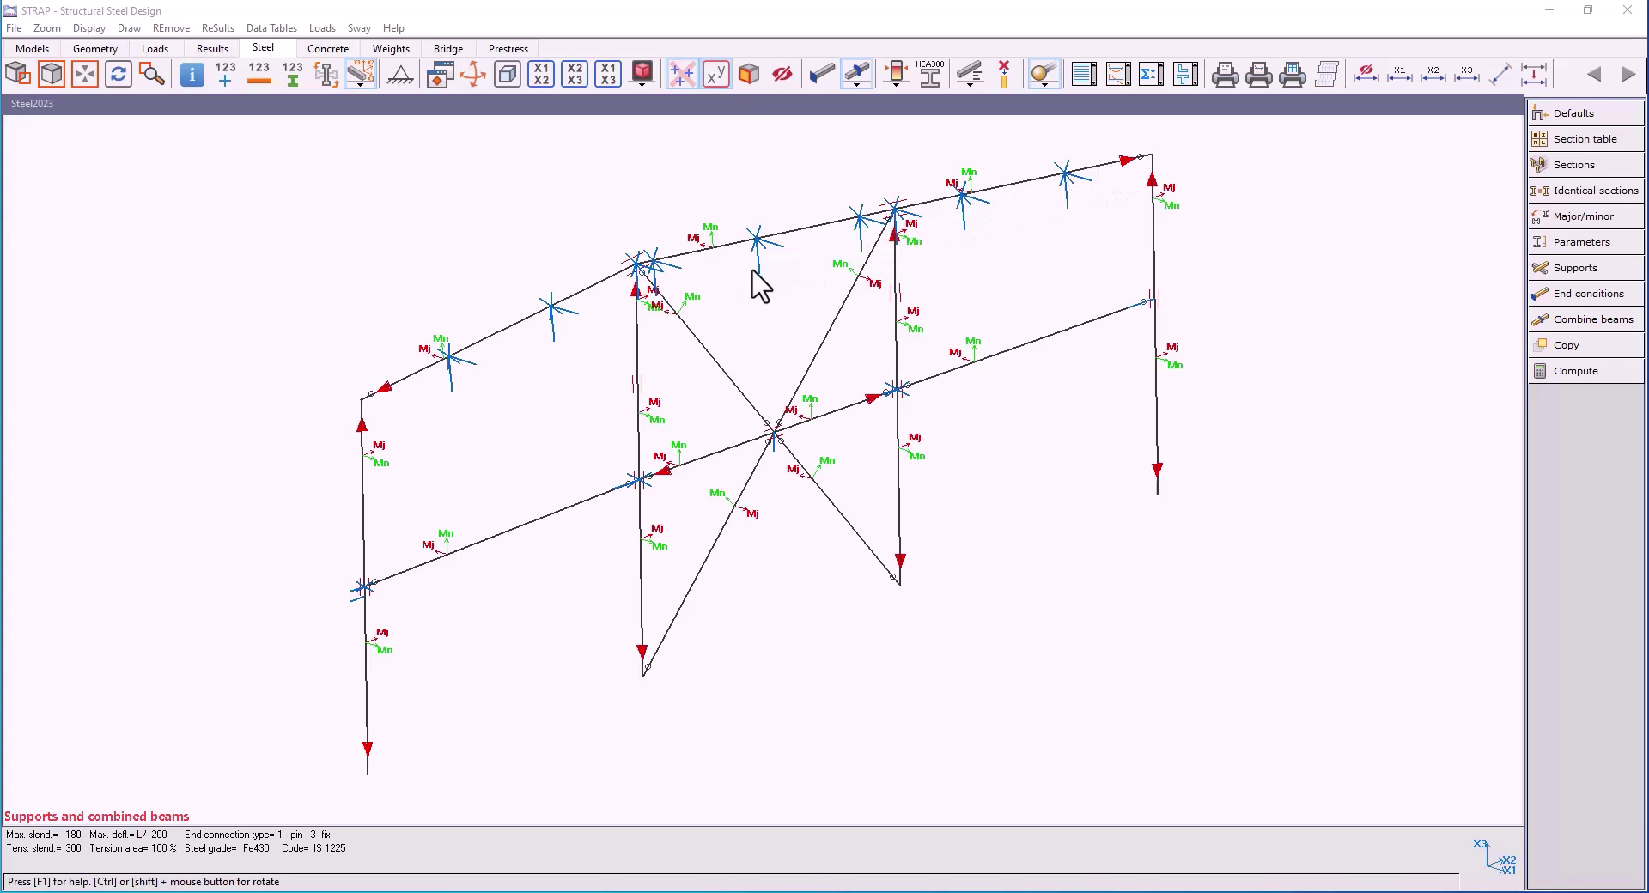
Update selected intermediate supports individually on the rightmost top beam, changing their -z face and buckling restraint types.
left_click(1574, 270)
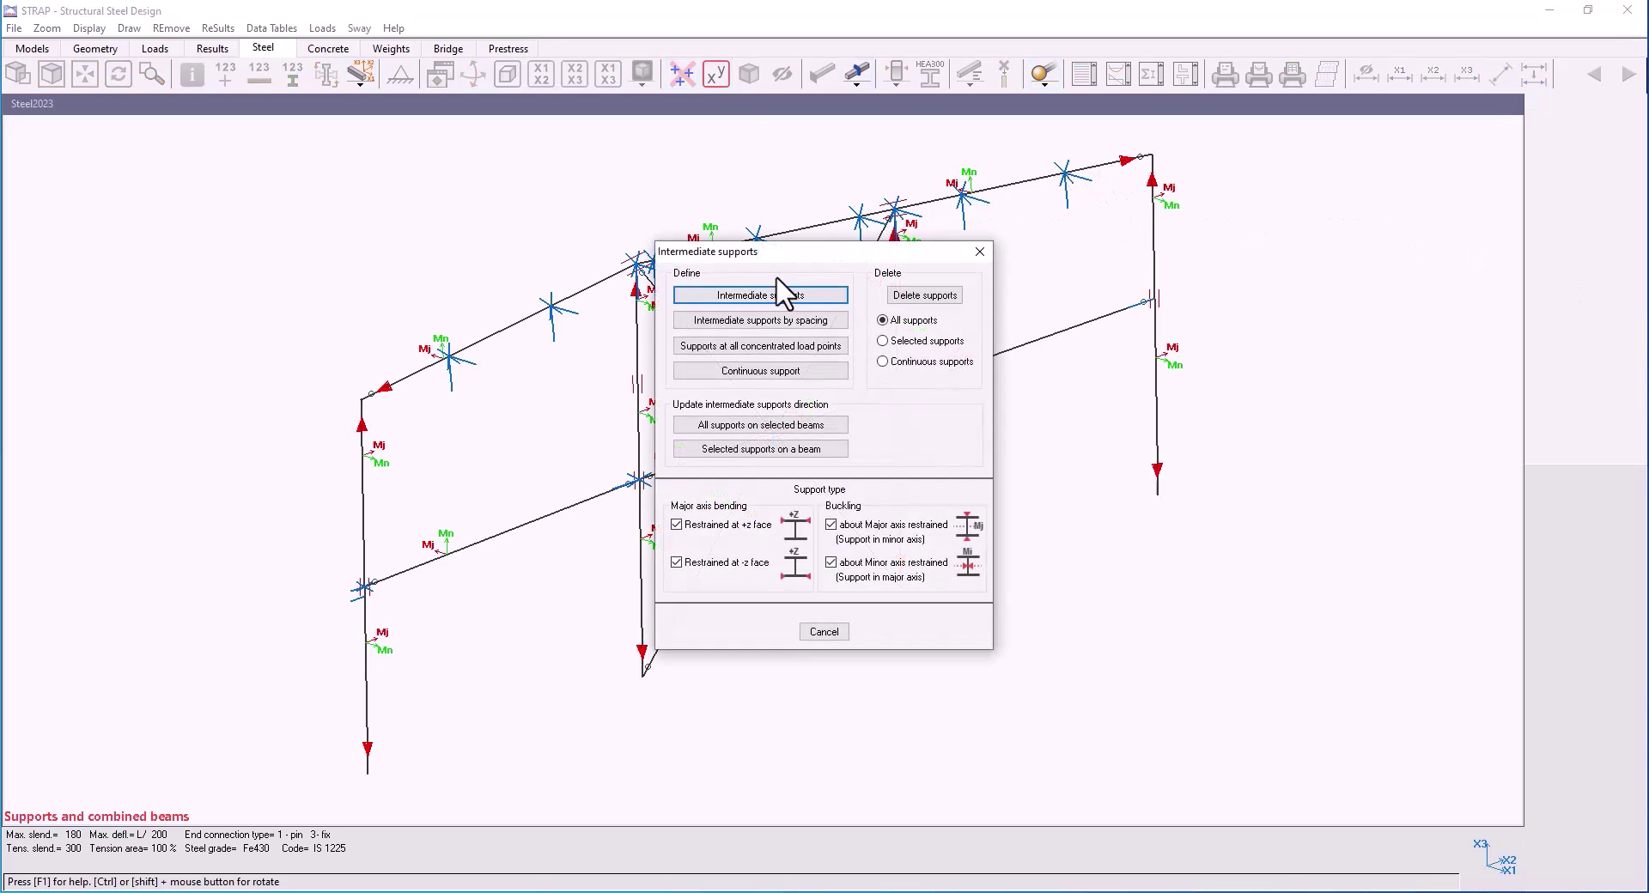
left_click(824, 632)
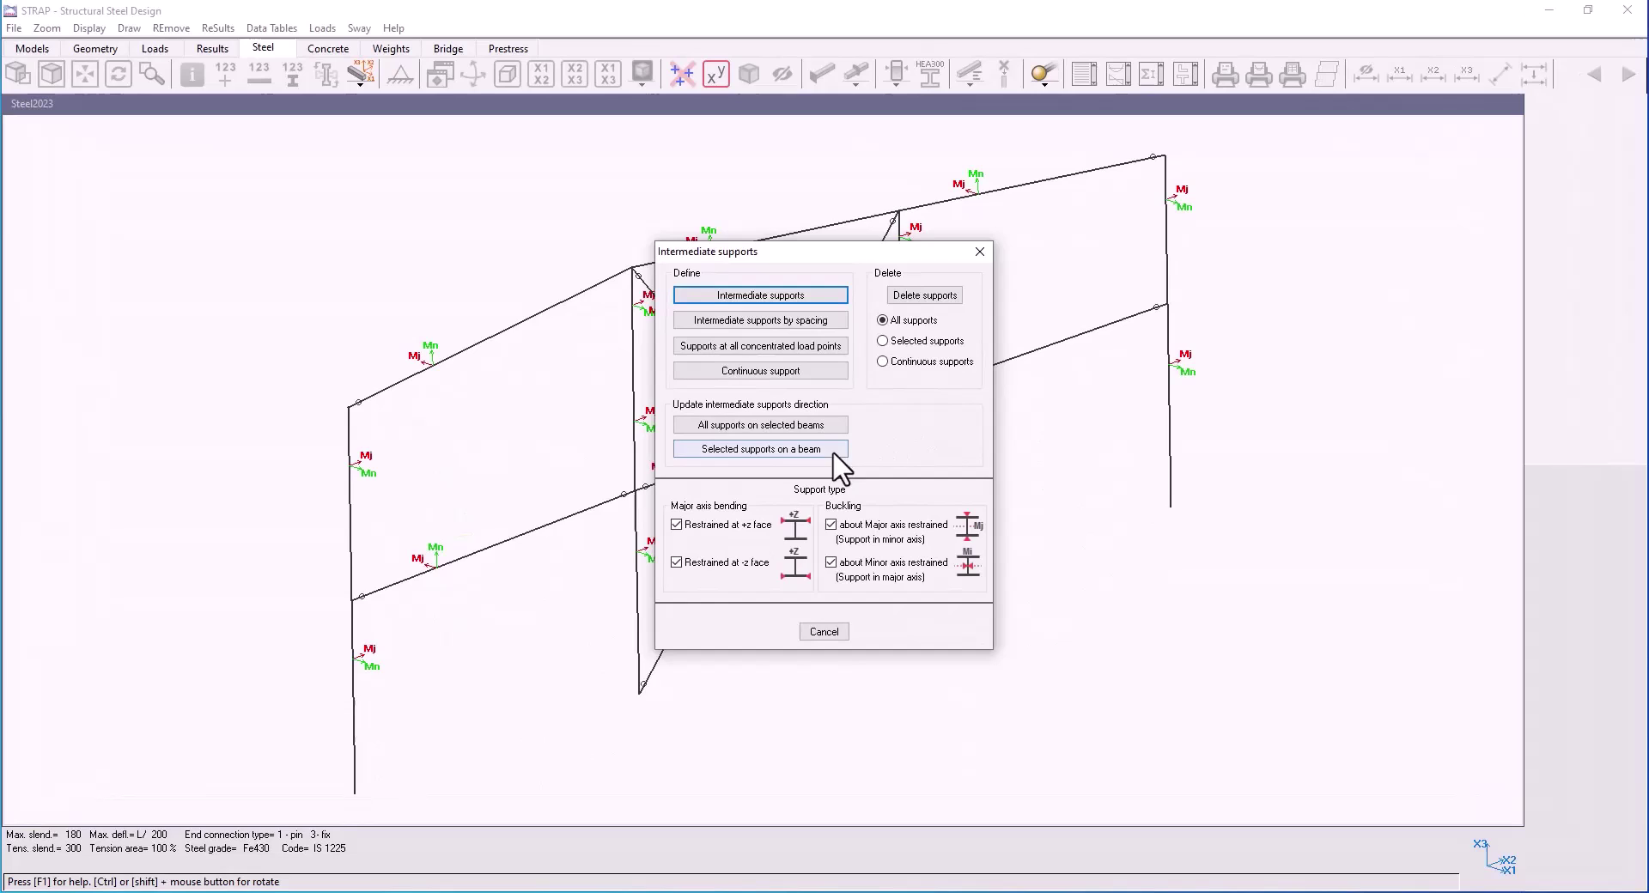
left_click(778, 452)
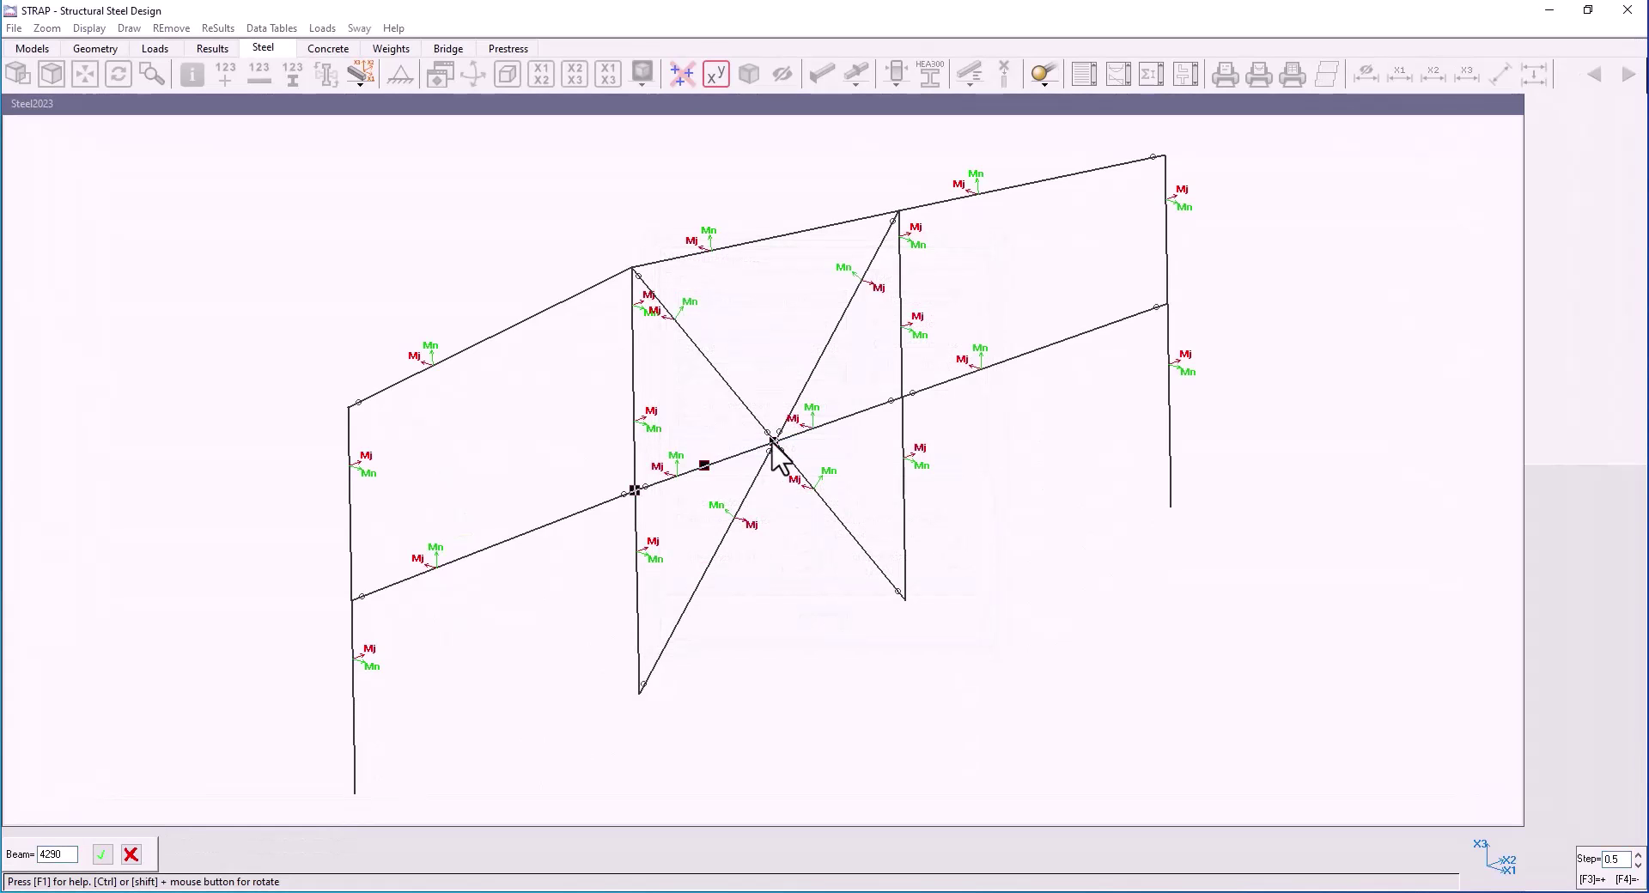
left_click(1021, 222)
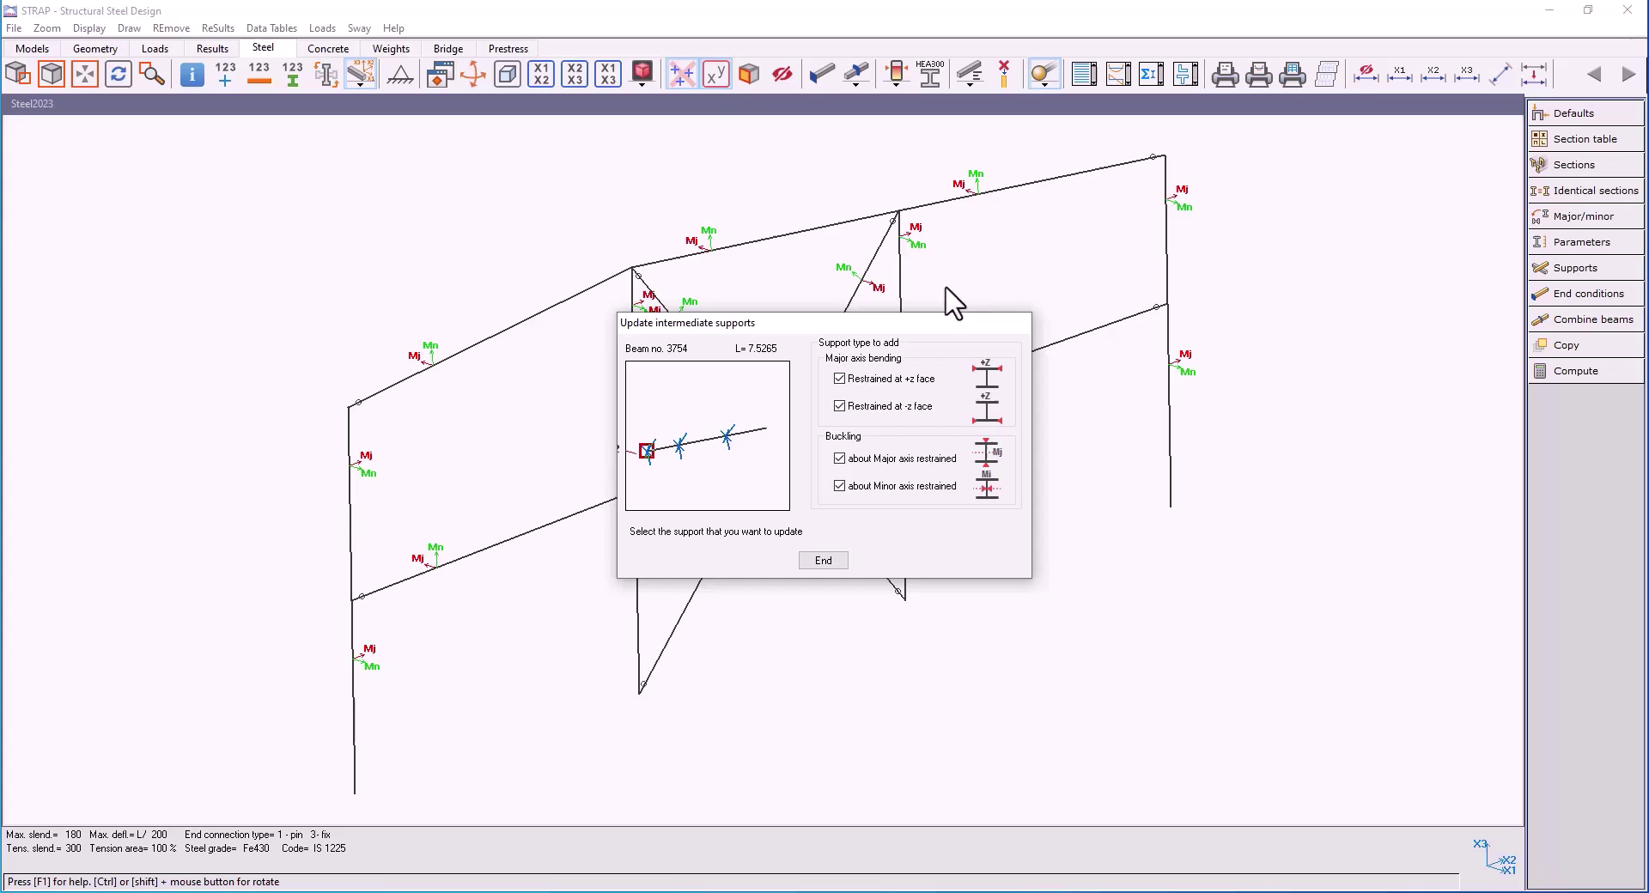
left_click(727, 436)
left_click(840, 406)
left_click(679, 445)
left_click(646, 450)
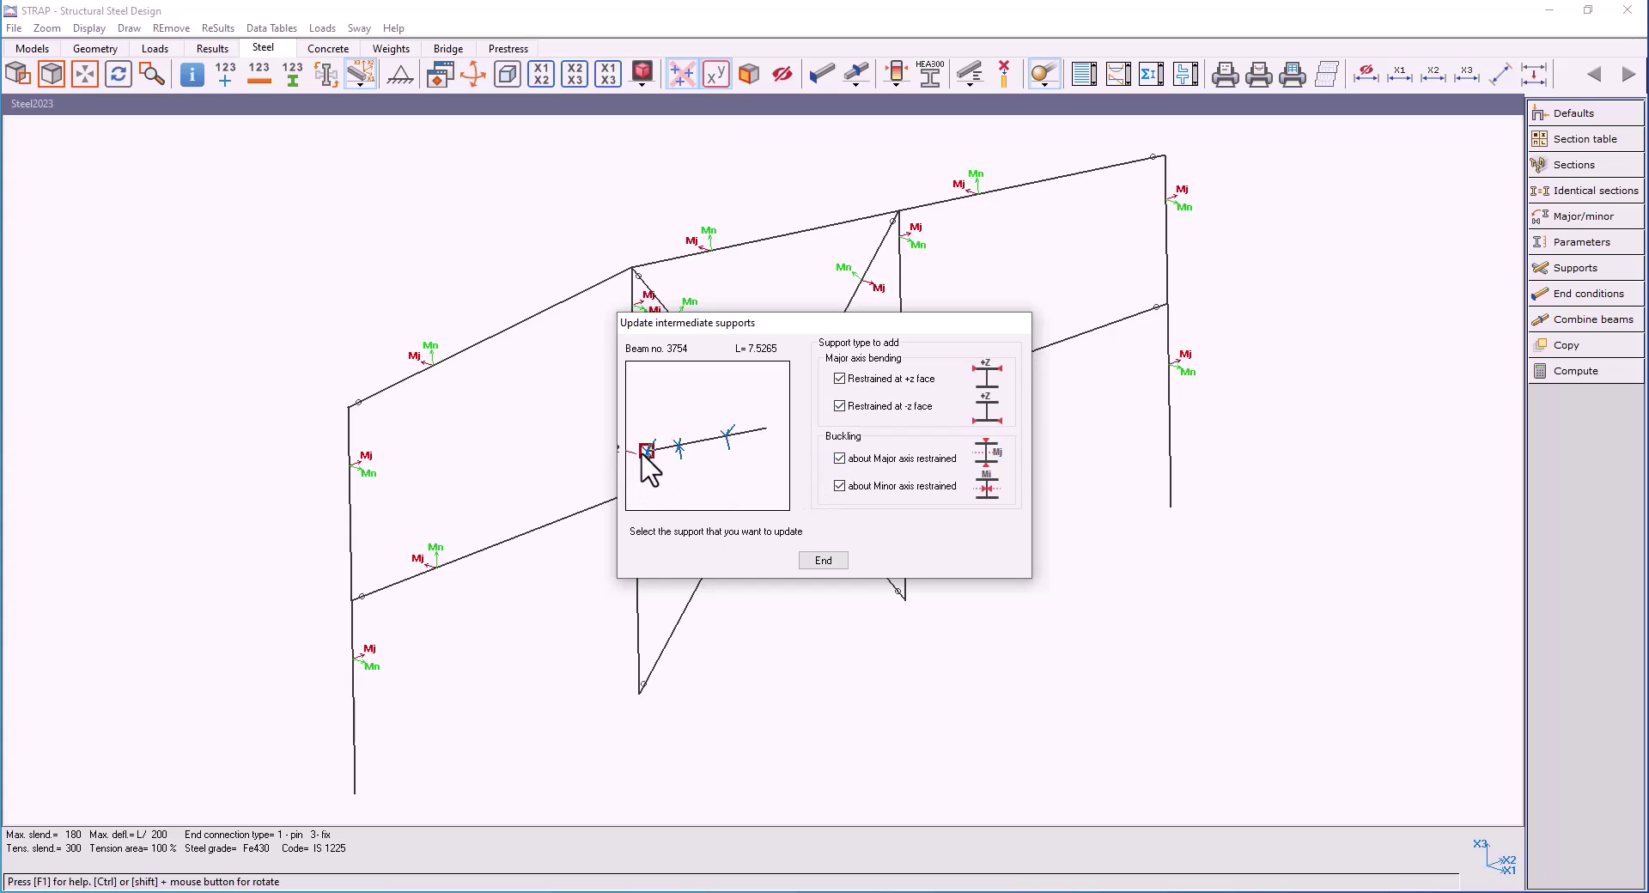
left_click(840, 486)
left_click(840, 459)
left_click(840, 406)
left_click(823, 560)
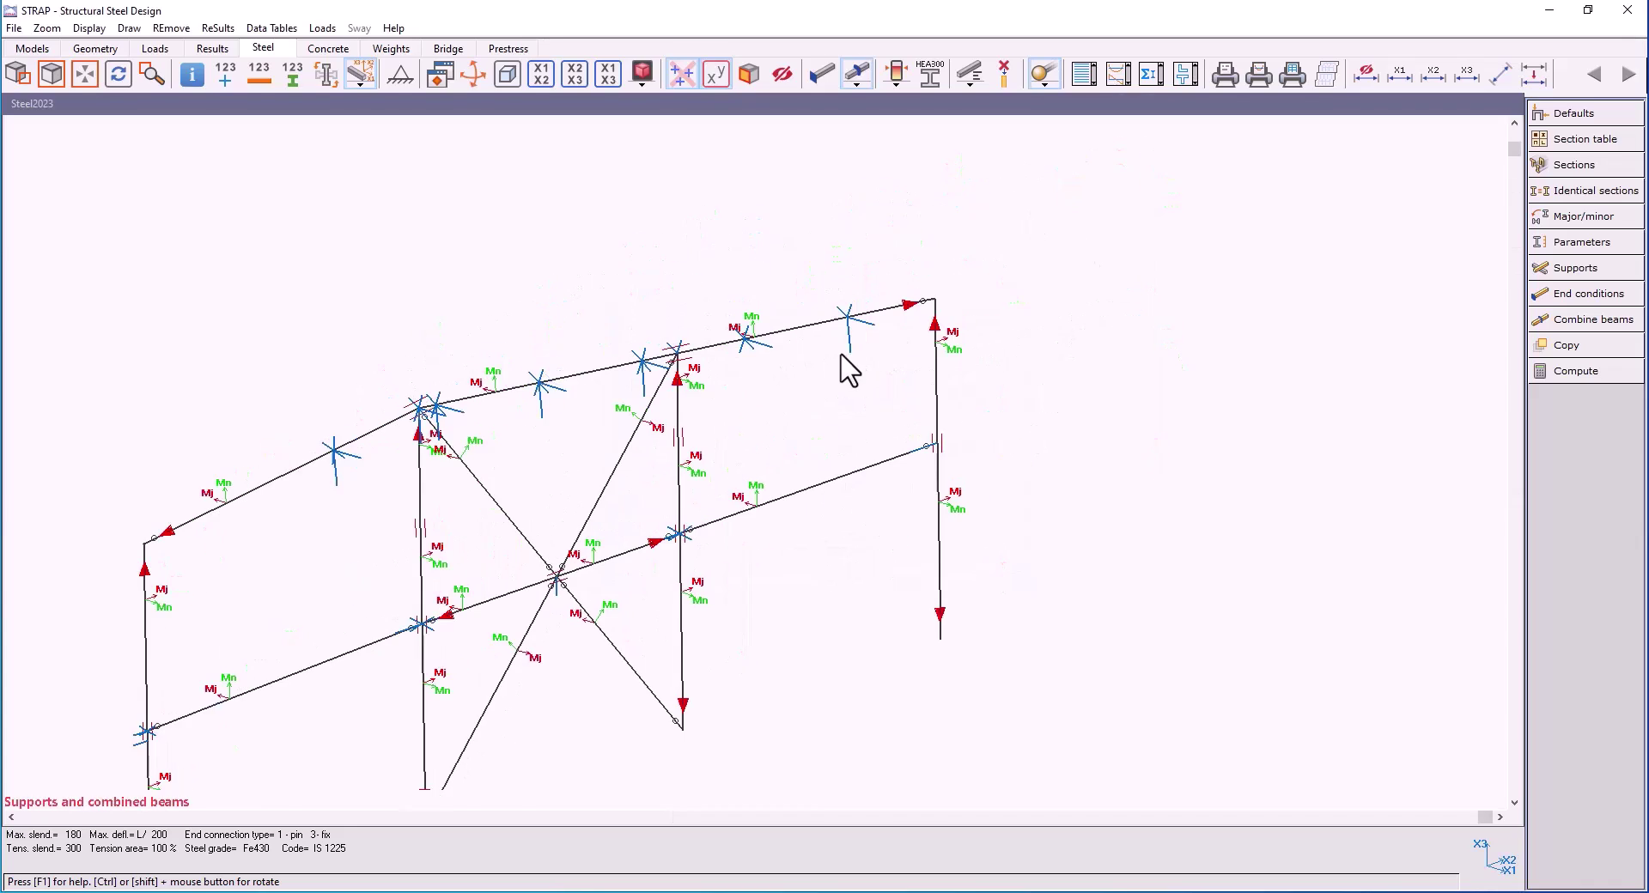
scroll(848, 369, "up", 3)
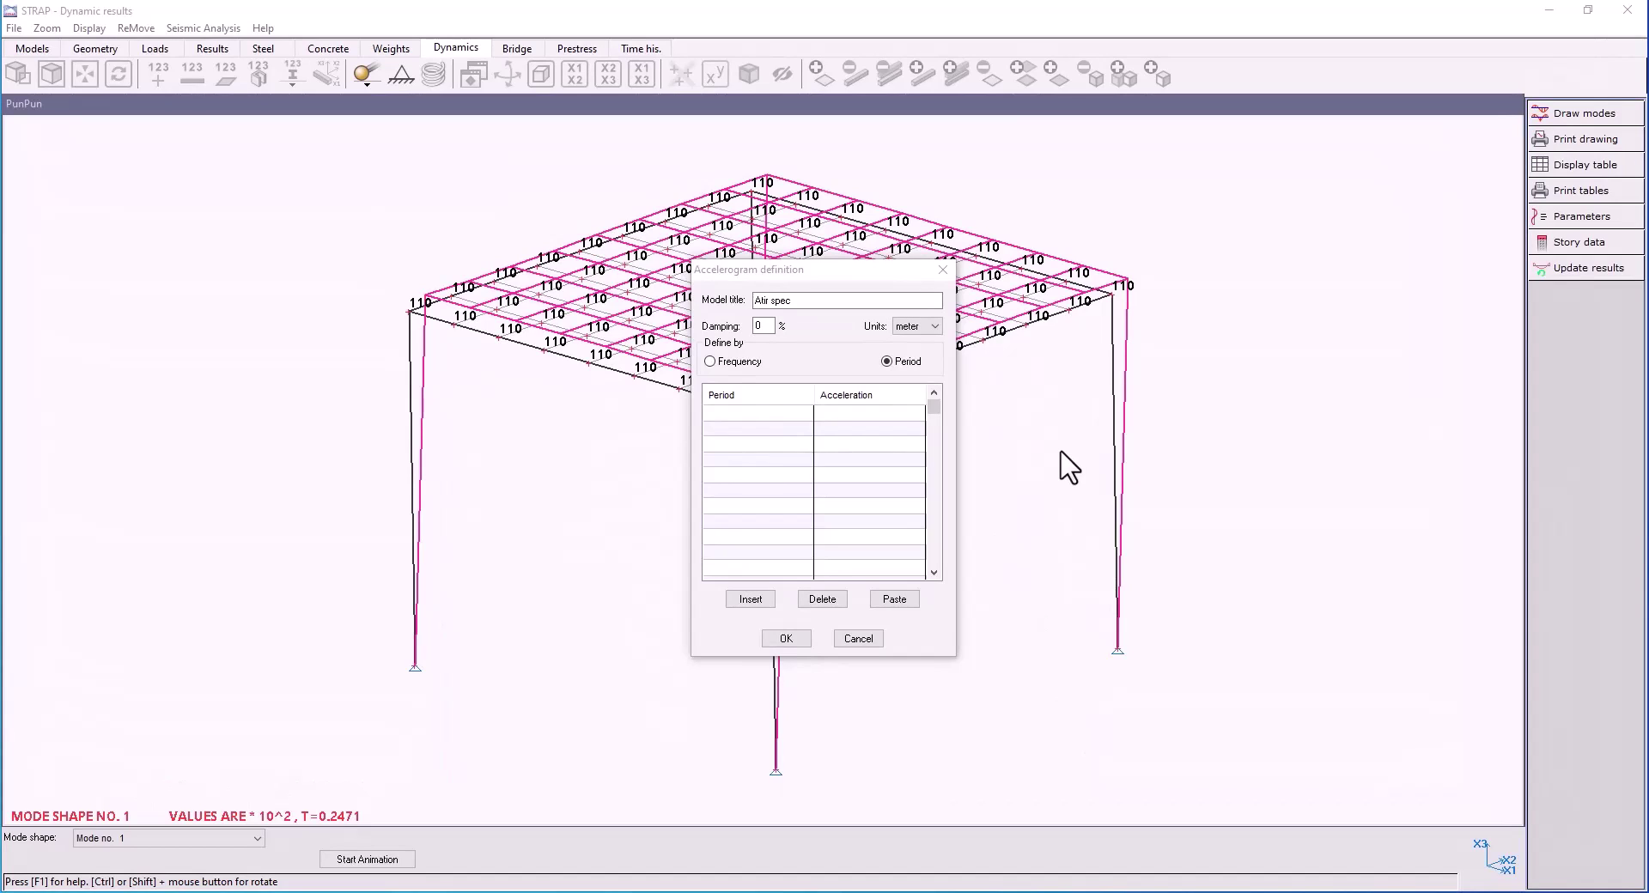
Define the Atir spec accelerogram by period and paste the period and acceleration values into its table.
left_click(889, 361)
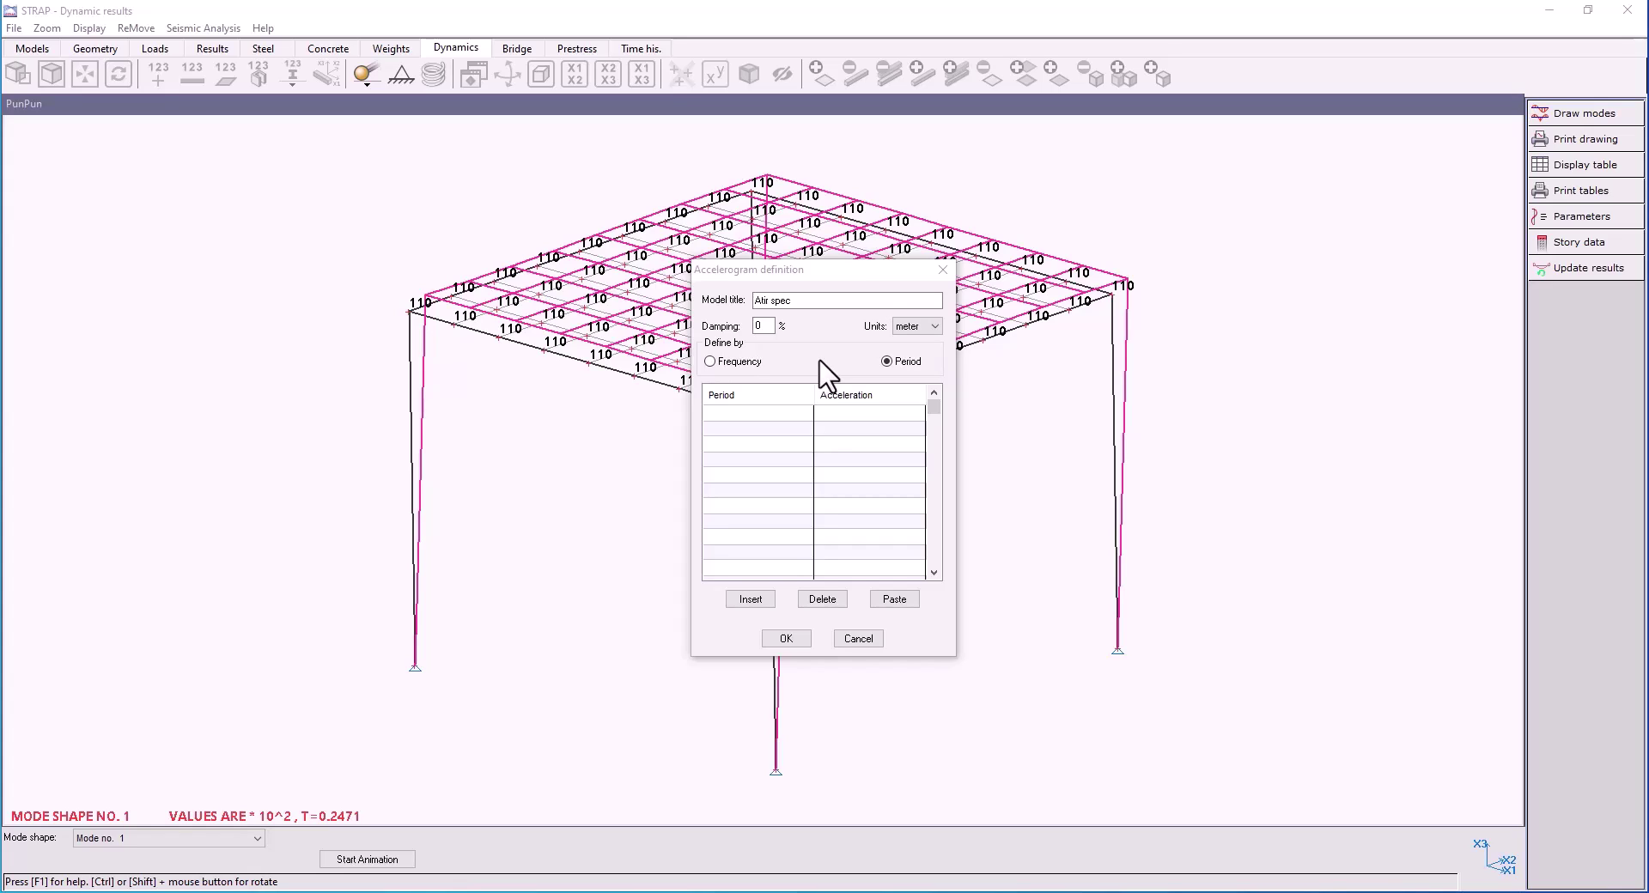
left_click(907, 605)
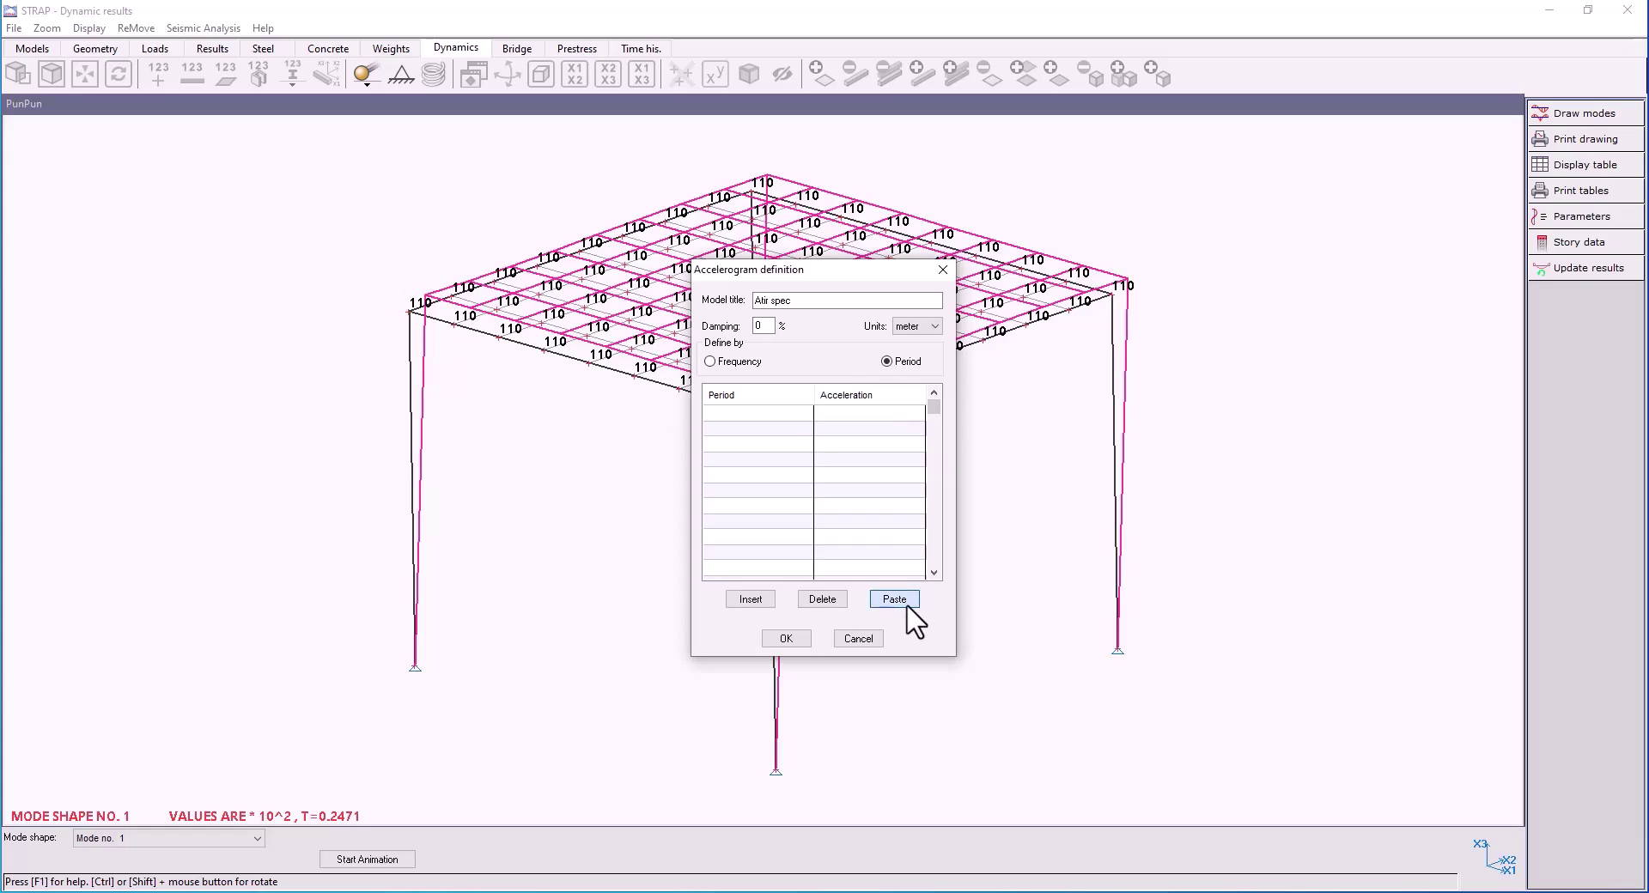